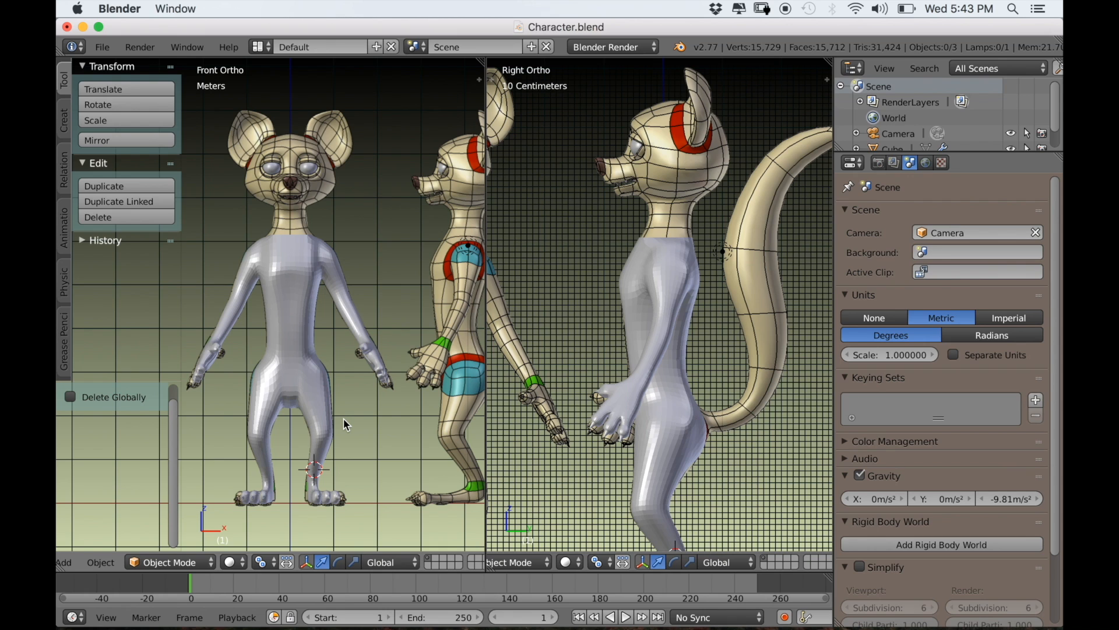
Reset the 3D cursor to the scene origin and frame the whole character in the front and side views.
key("shift+c")
middle_click_drag(277, 424, 400, 409, "shift")
scroll(321, 383, "up", 3)
middle_click_drag(362, 333, 335, 402, "shift")
scroll(333, 409, "down", 4)
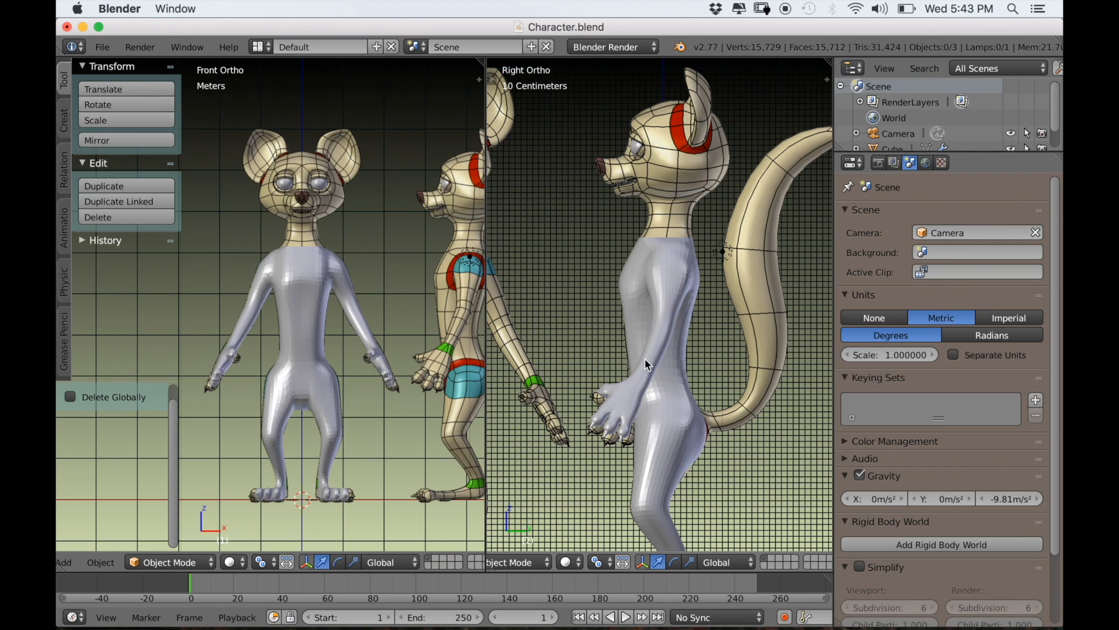
scroll(652, 355, "down", 1)
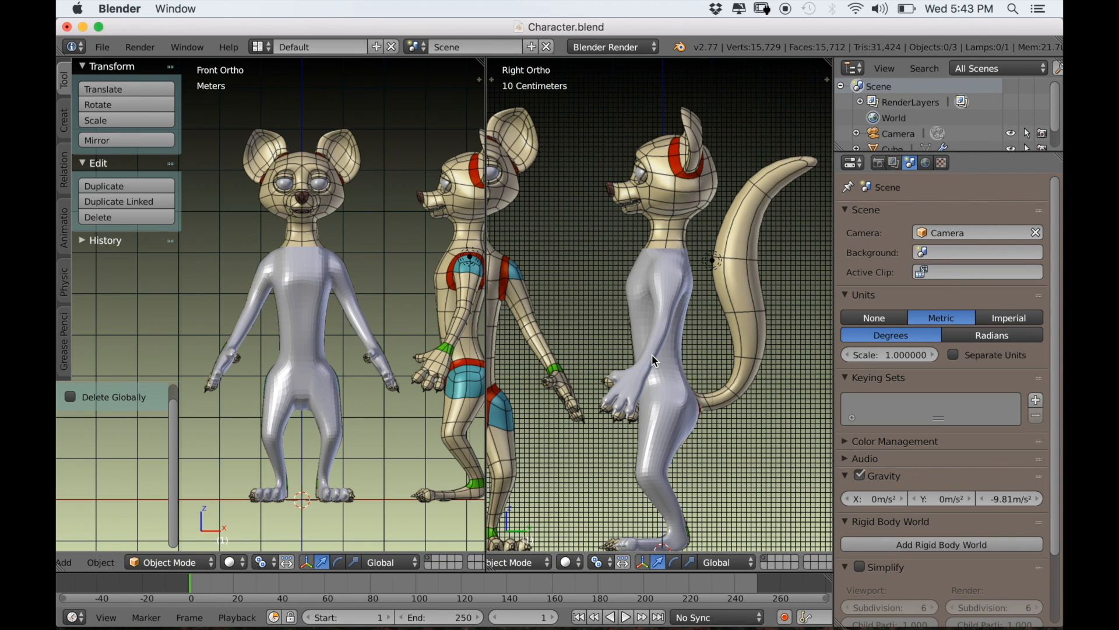
middle_click_drag(652, 353, 636, 324, "shift")
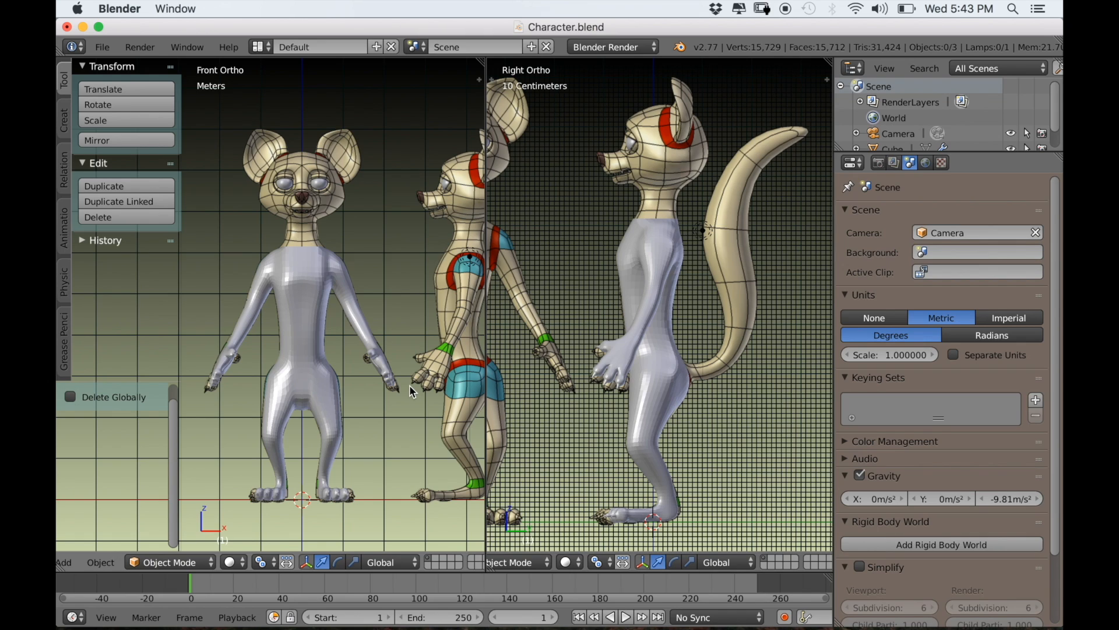
Add a cube at the origin and raise it about 7.5 m along Z to the reference head.
key("shift+a")
mouse_move(361, 387)
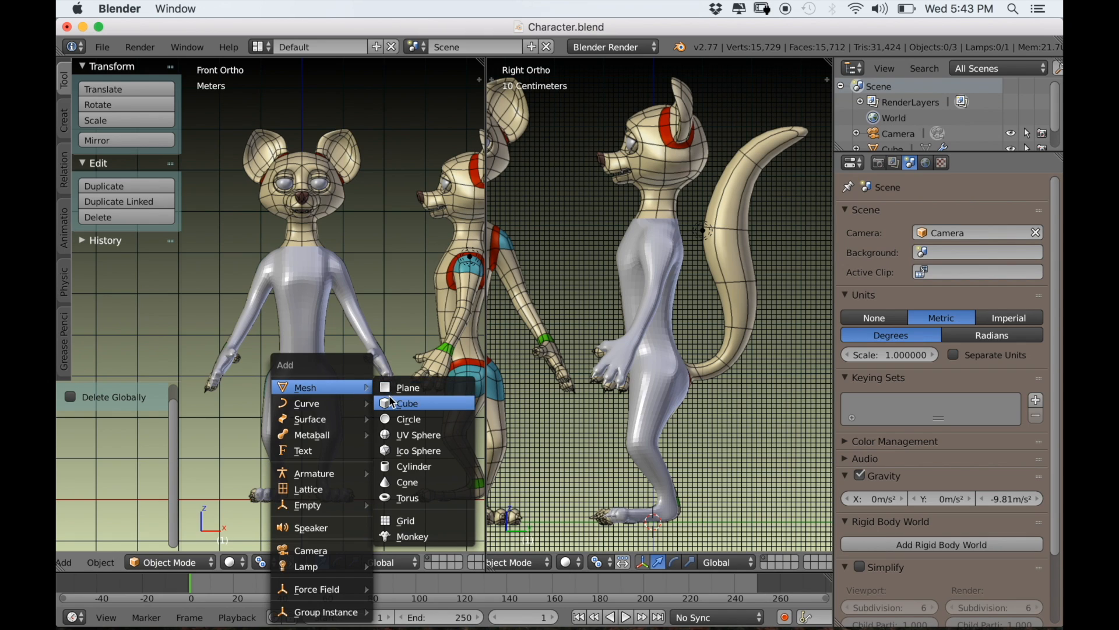
left_click(392, 402)
key("g")
key("z")
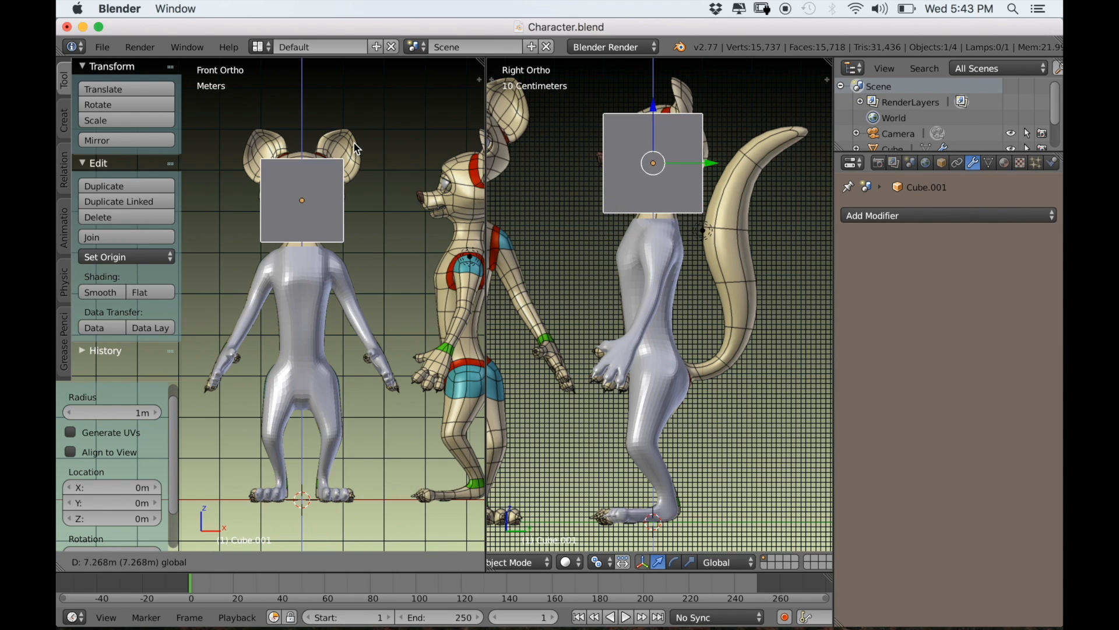
left_click(356, 143)
Show the cube as wireframe, fine-tune its height, and shift it about 31 cm along Y onto the reference head.
key("z")
scroll(355, 175, "up", 3)
scroll(354, 264, "up", 2)
key("g")
key("z")
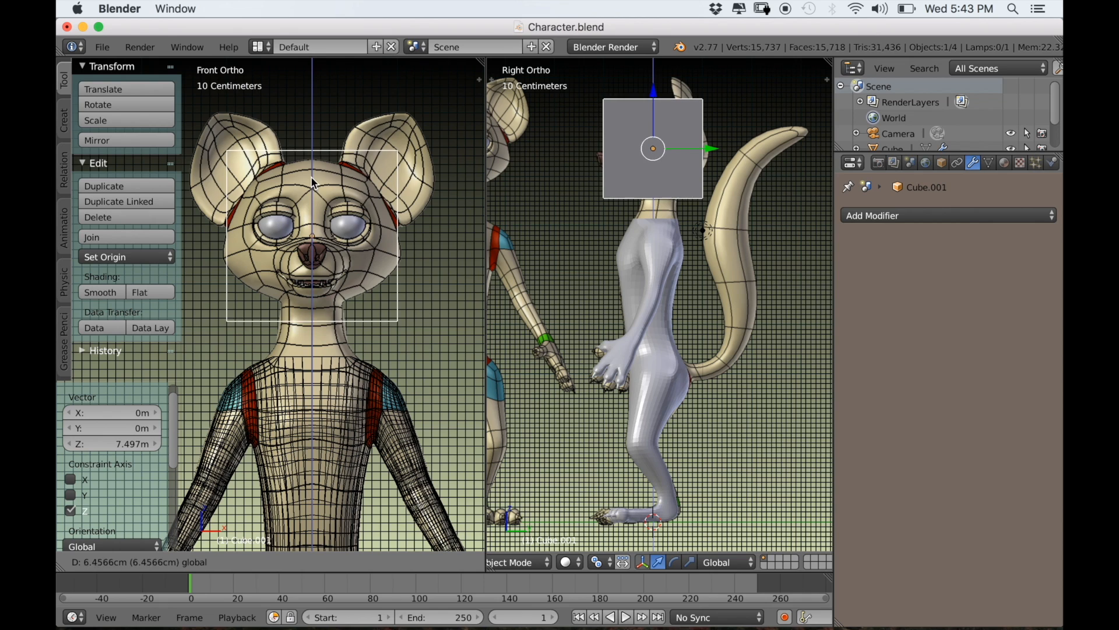
left_click(312, 180)
scroll(715, 204, "up", 4)
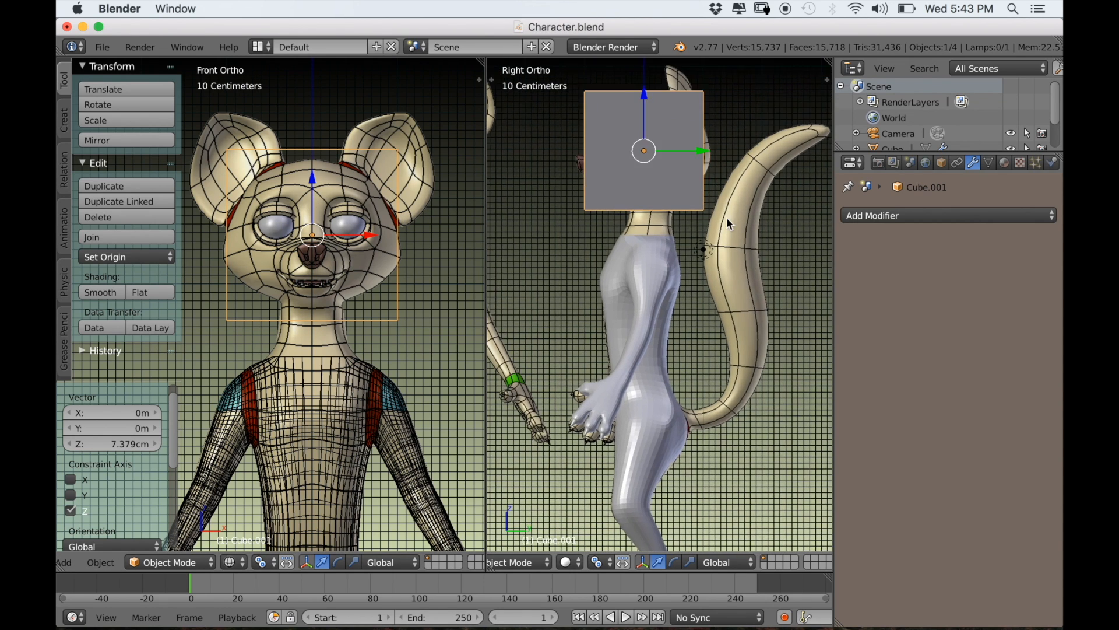
key("z")
left_click_drag(684, 184, 708, 188)
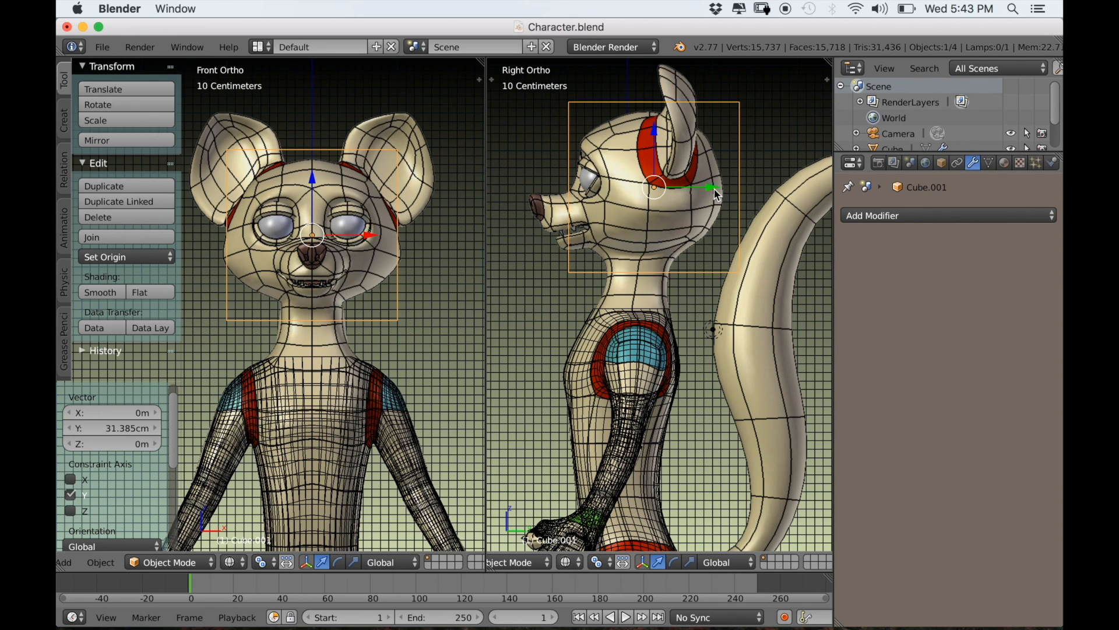
Apply Subdivide Smooth with one cut to the cube and scale the mesh uniformly by about 0.56.
key("Tab")
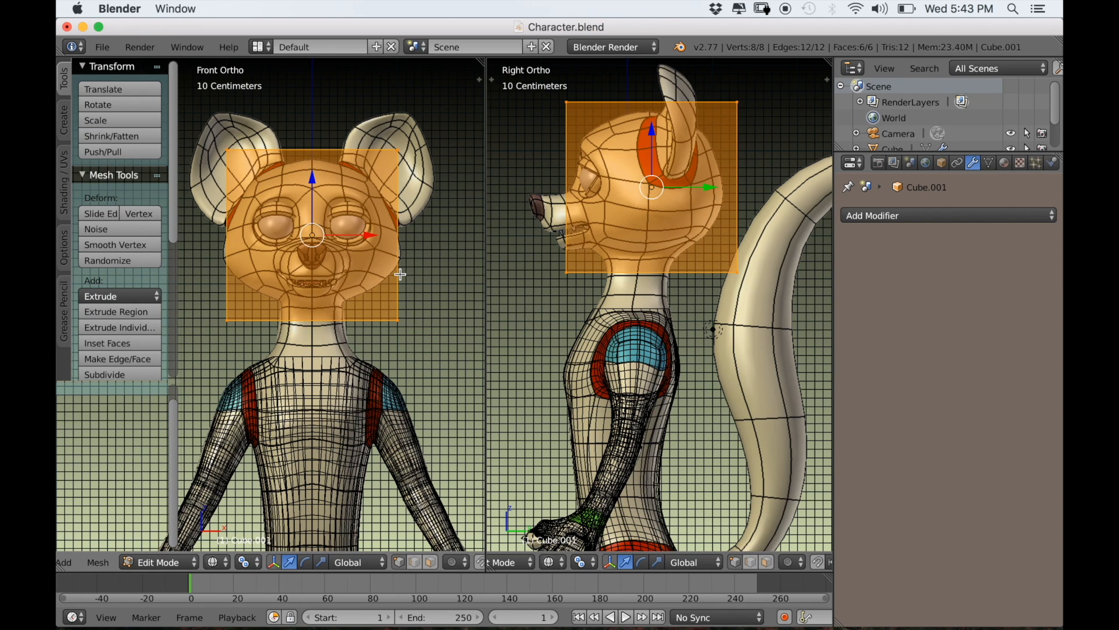
key("w")
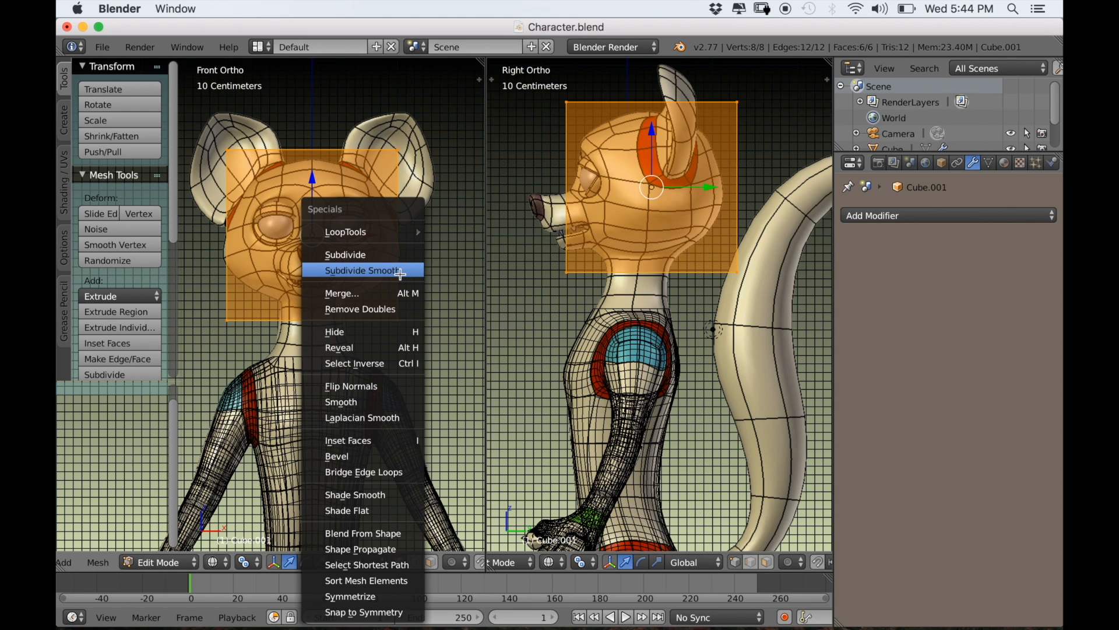
left_click(399, 271)
key("s")
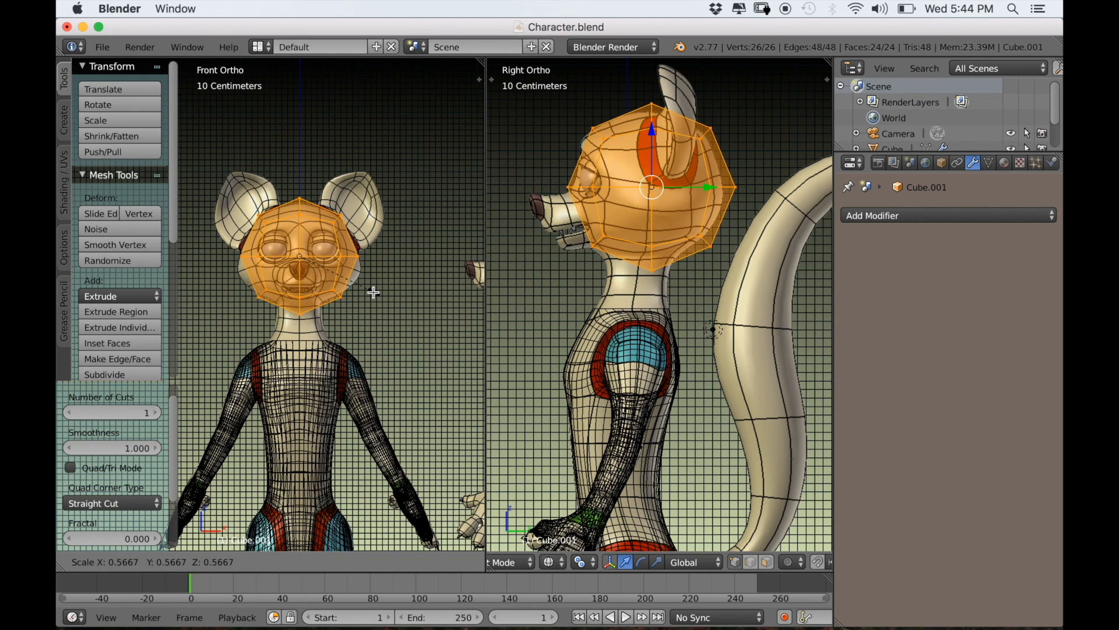
left_click(376, 294)
scroll(380, 300, "up", 2)
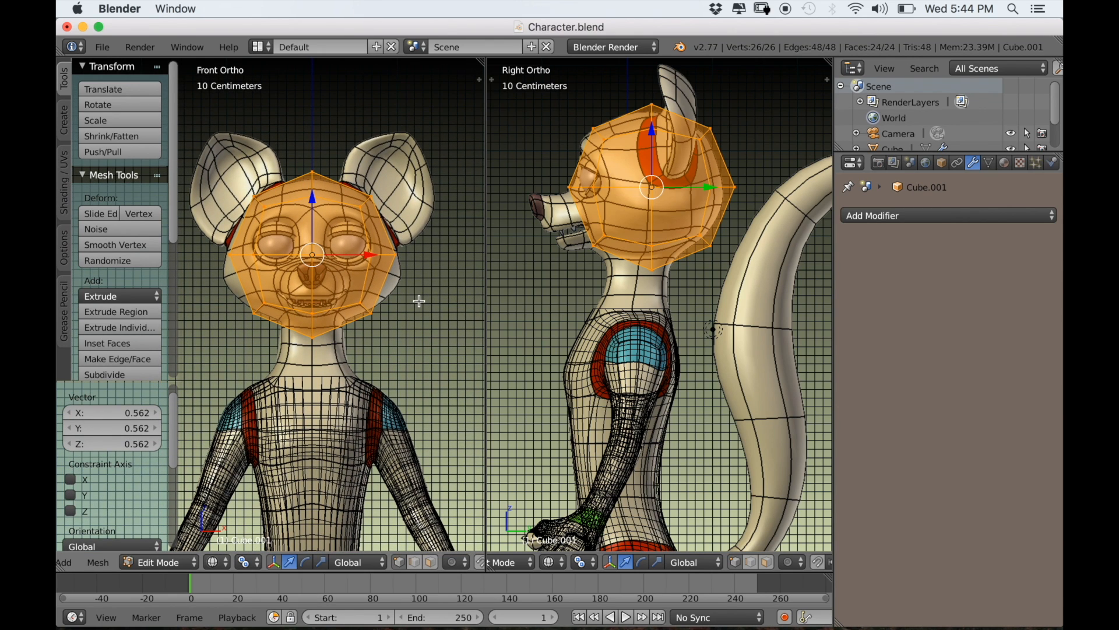
Flatten the head mesh to about 0.85 along Z and move the object up slightly to match the reference head.
key("s")
key("z")
left_click(400, 298)
scroll(401, 296, "up", 1)
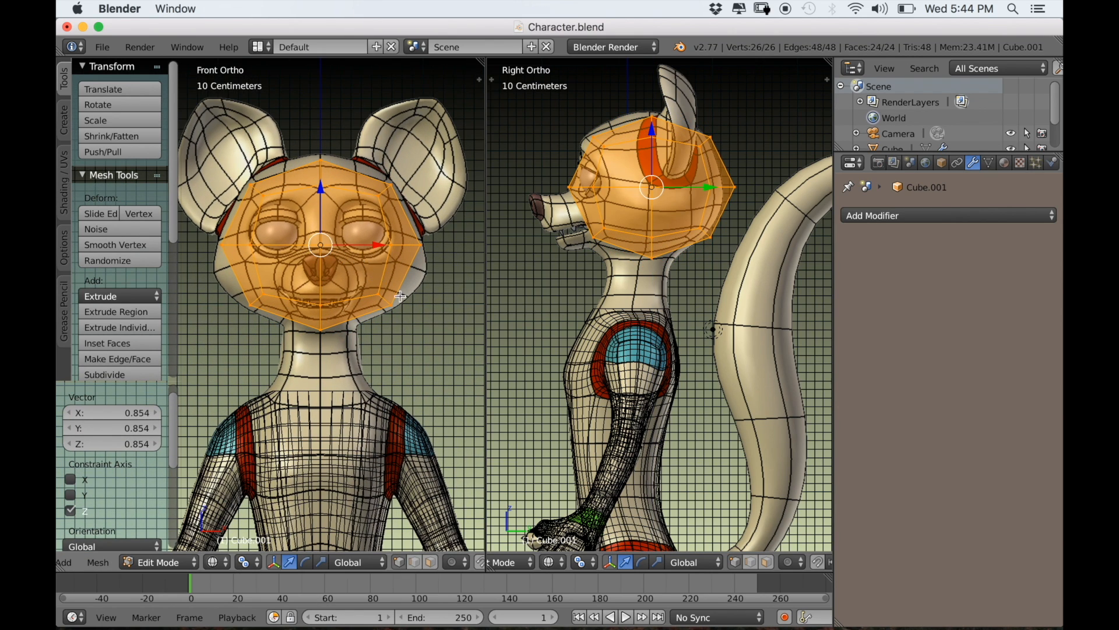
key("Tab")
key("g")
key("z")
left_click(323, 196)
key("Tab")
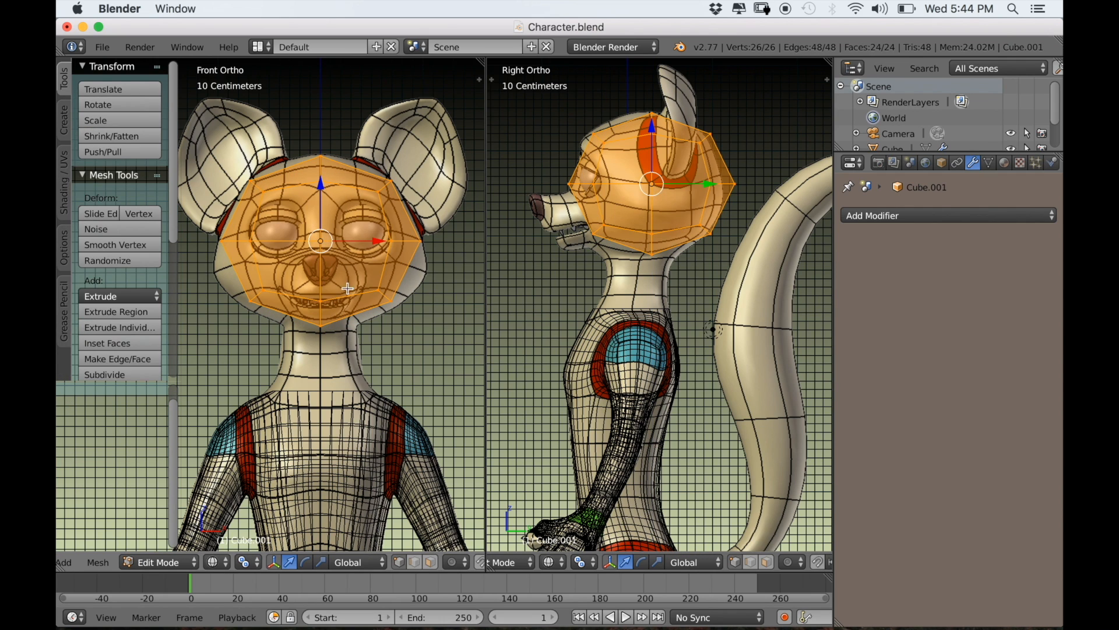
Insert one centred horizontal edge loop through the lower half of the head mesh and keep that loop selected.
scroll(343, 283, "up", 1)
middle_click_drag(349, 275, 352, 325, "shift")
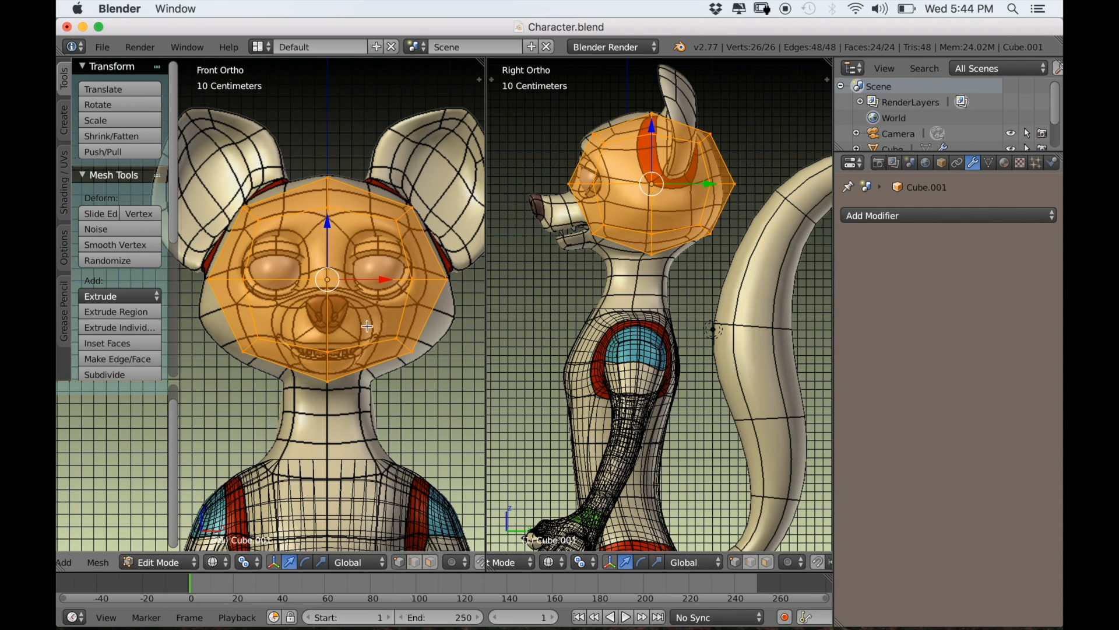
scroll(605, 272, "up", 1)
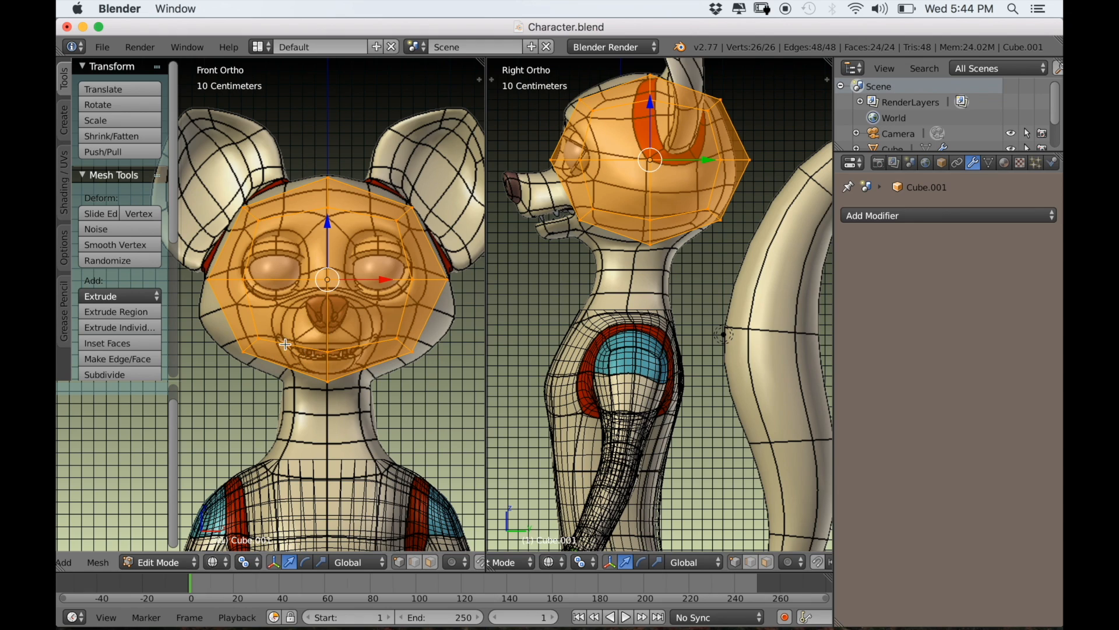
key("ctrl+r")
left_click(319, 316)
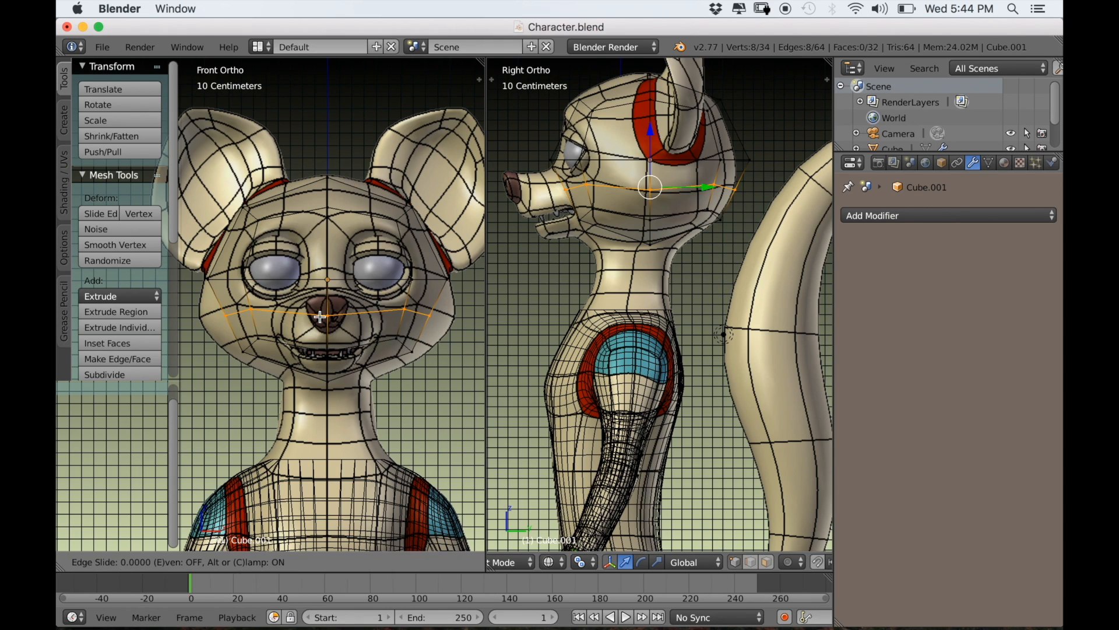
right_click(320, 316)
right_click(321, 317)
right_click(308, 317, "alt")
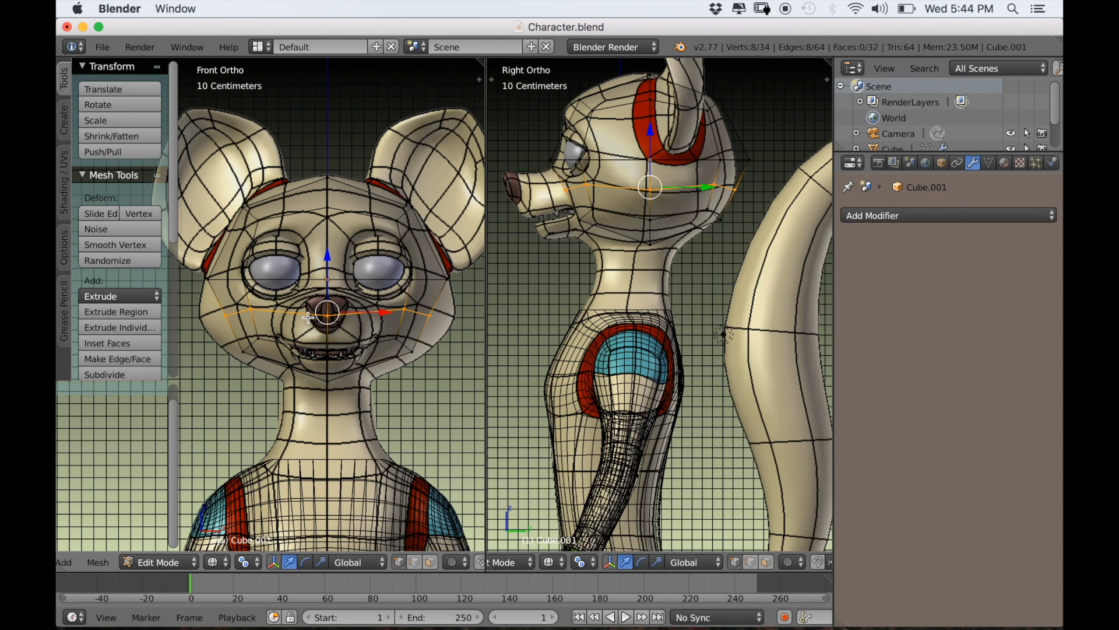
Widen the selected cheek loop by about 1.24 along X and lower it about 1.3 cm.
key("s")
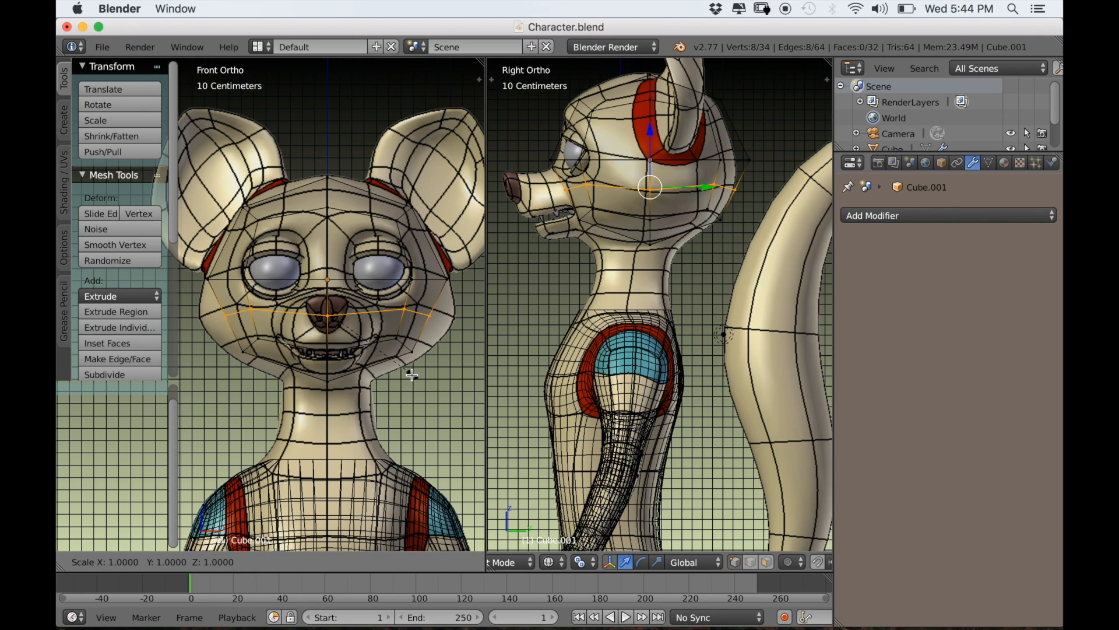
key("x")
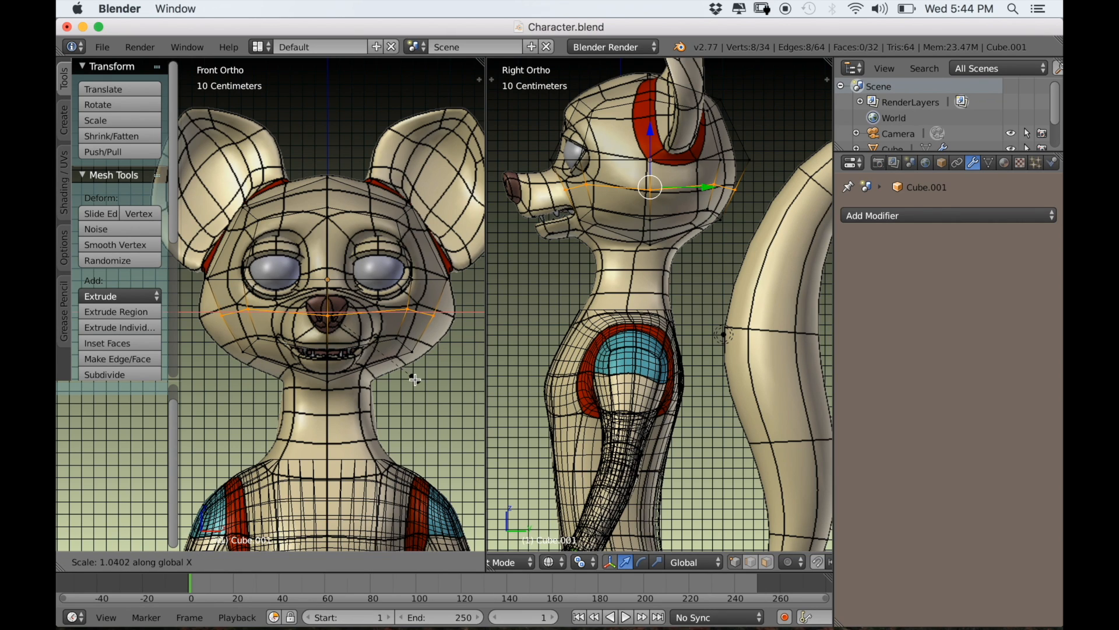
left_click(430, 391)
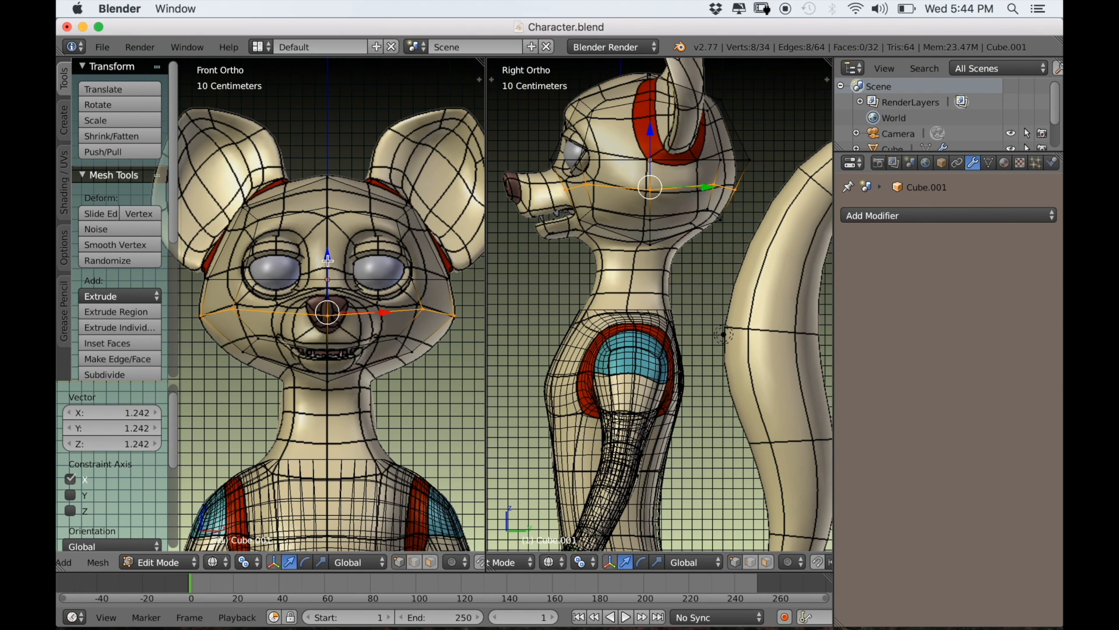
left_click_drag(327, 258, 327, 261)
In solid shading, add a horizontal edge loop through the upper head and a vertical one between the centre line and the side.
mouse_move(331, 276)
middle_mouse_down("shift")
mouse_move(320, 291)
mouse_move(329, 296)
middle_mouse_up("shift")
key("z")
scroll(309, 290, "up", 1)
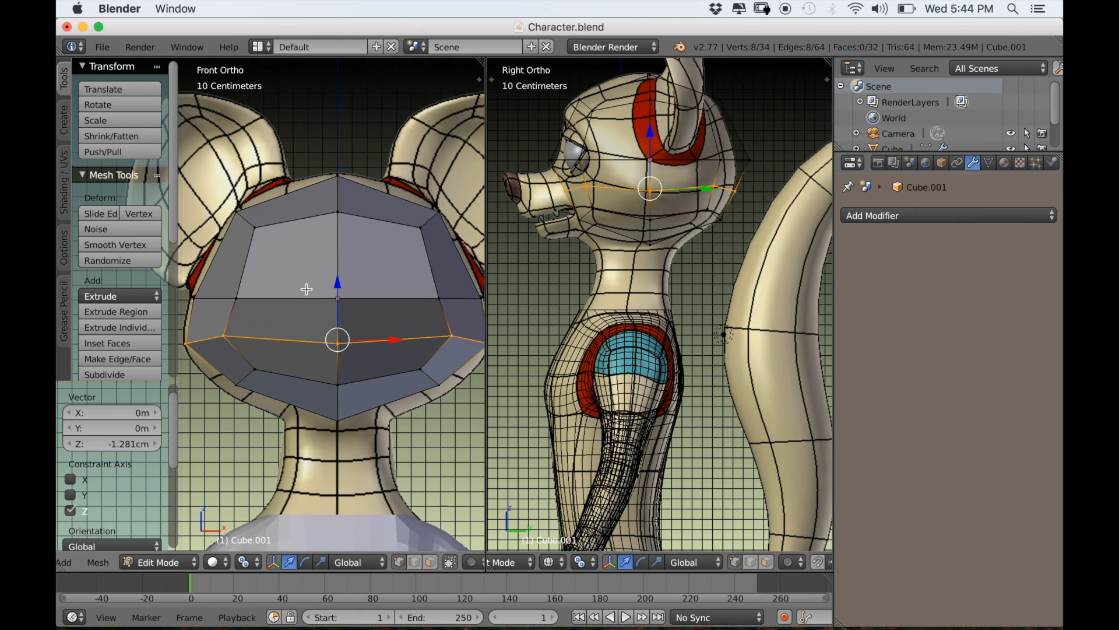
key("ctrl+r")
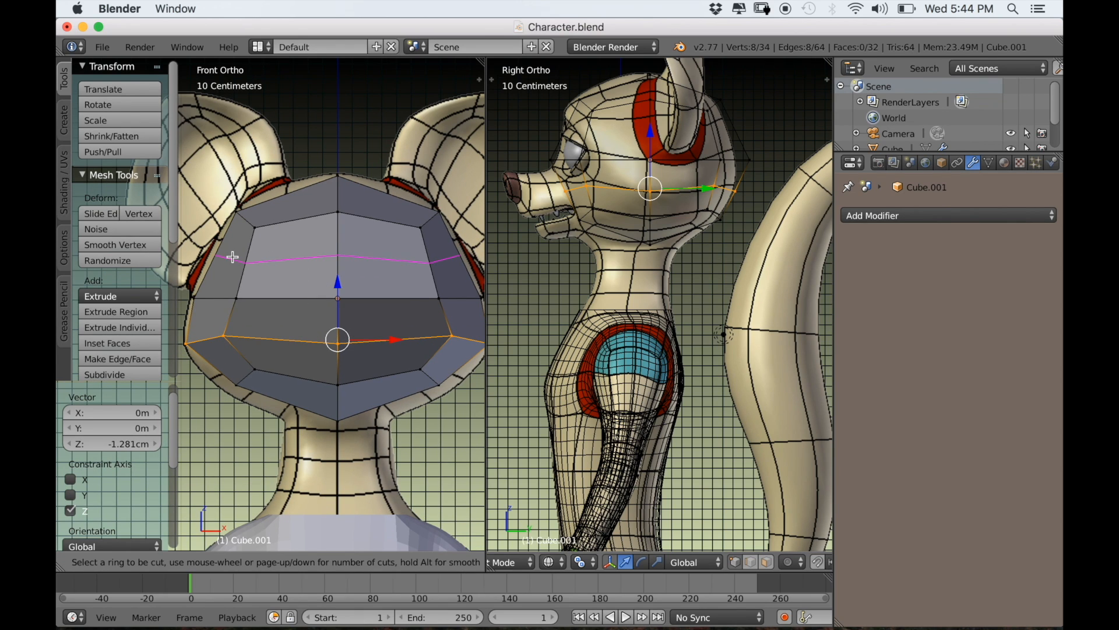
left_click(233, 257)
right_click(232, 257)
middle_click_drag(328, 287, 321, 294, "shift")
key("ctrl+r")
left_click(371, 273)
left_click(371, 273)
right_click(376, 267)
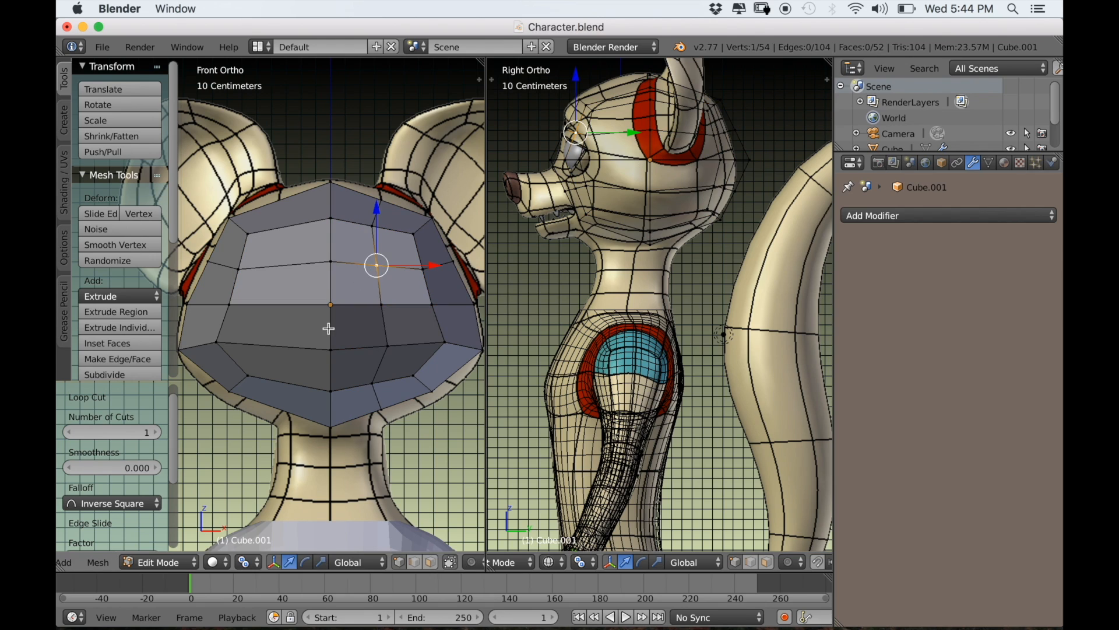
key("a")
Delete the vertices of the half of the head without the vertical loop cut, keeping the centre line.
scroll(310, 325, "down", 1)
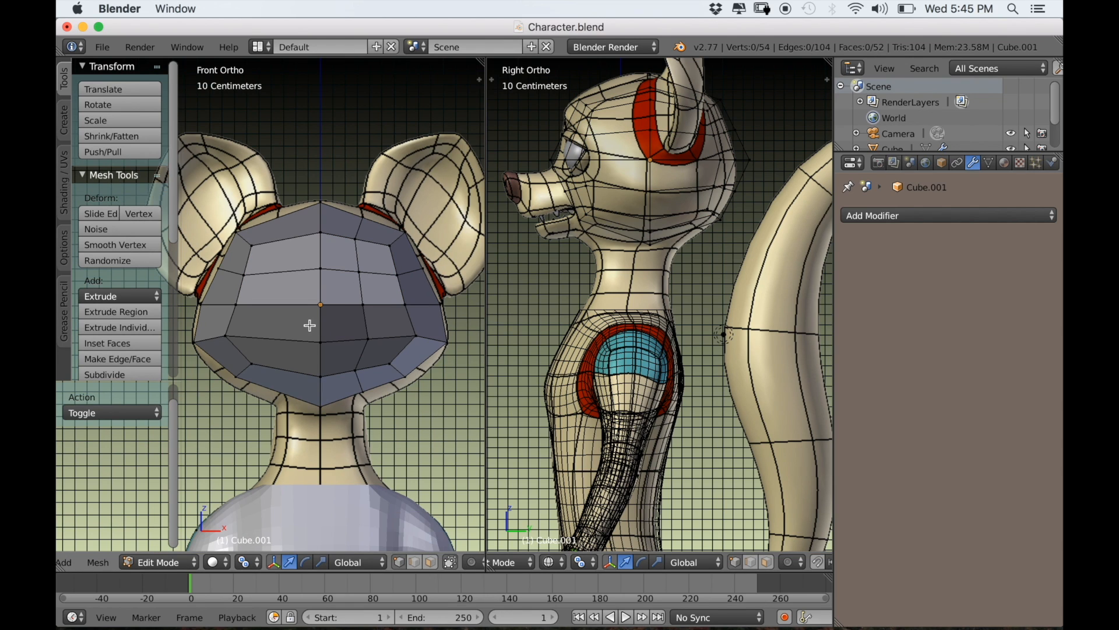
key("z")
scroll(297, 322, "down", 1)
key("b")
mouse_move(194, 209)
left_mouse_down()
mouse_move(282, 343)
mouse_move(299, 396)
left_mouse_up()
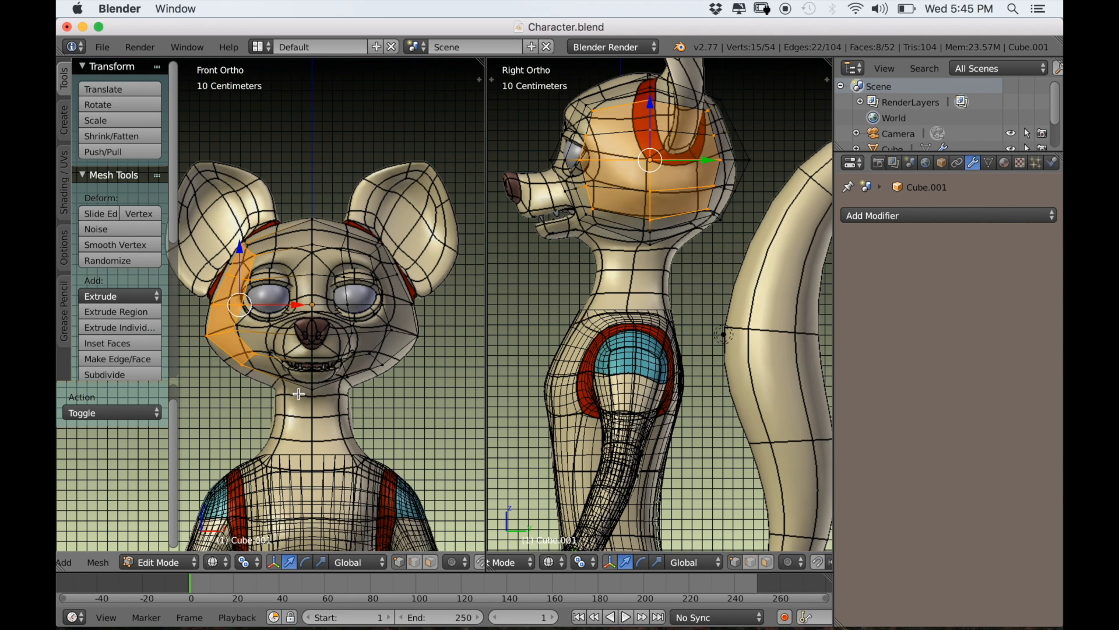
key("x")
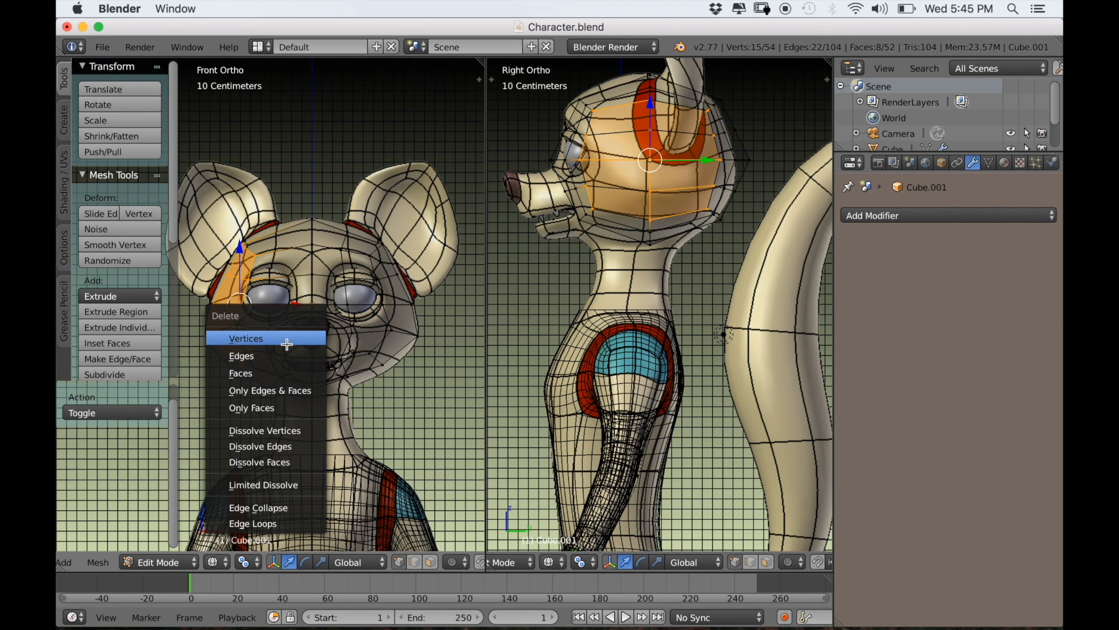
left_click(287, 338)
Join the half head into the body object so that it takes on the body's Mirror and Subdivision modifiers.
key("z")
scroll(297, 344, "down", 4)
middle_click_drag(320, 346, 222, 357)
scroll(222, 357, "up", 5)
mouse_move(408, 370)
middle_mouse_down("shift")
mouse_move(364, 374)
mouse_move(271, 339)
middle_mouse_up("shift")
scroll(364, 375, "down", 1)
middle_click_drag(297, 341, 354, 317)
key("Tab")
right_click(338, 349)
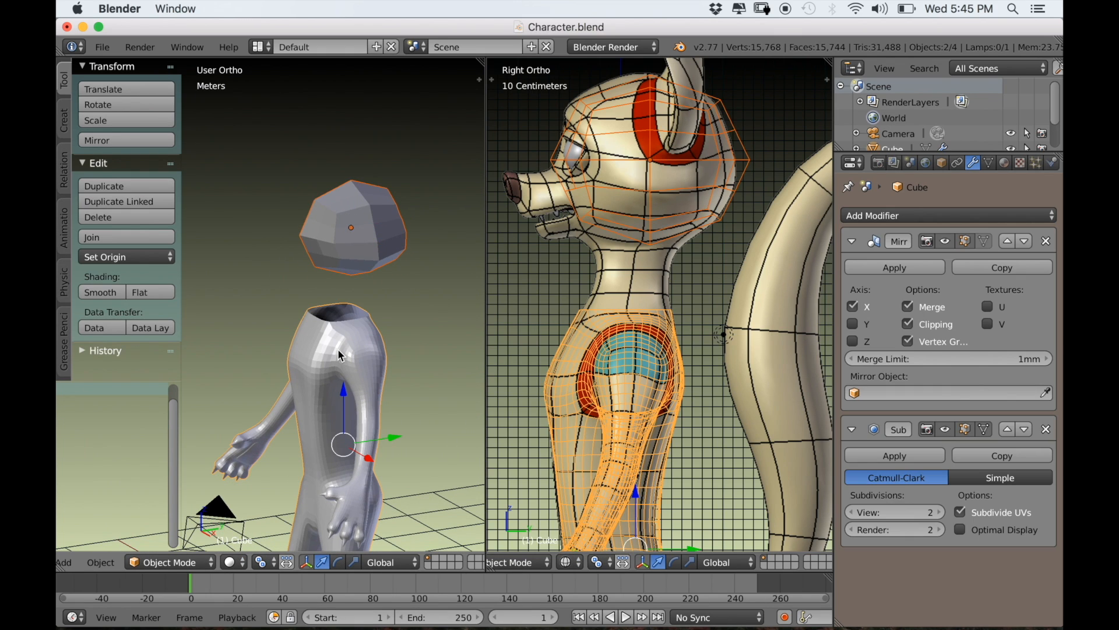
key("ctrl+j")
middle_click_drag(344, 337, 368, 334)
scroll(370, 341, "up", 4)
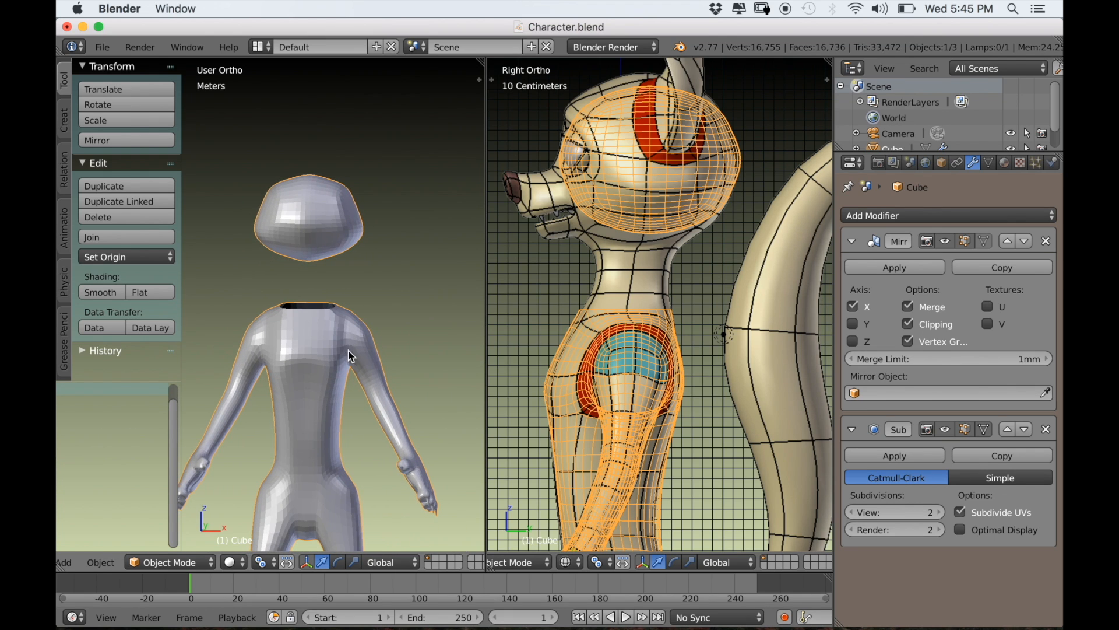
In Edit Mode, select all linked head geometry and scale it uniformly by about 1.21 to fill the reference head.
key("Tab")
scroll(329, 287, "down", 2)
scroll(329, 287, "up", 5)
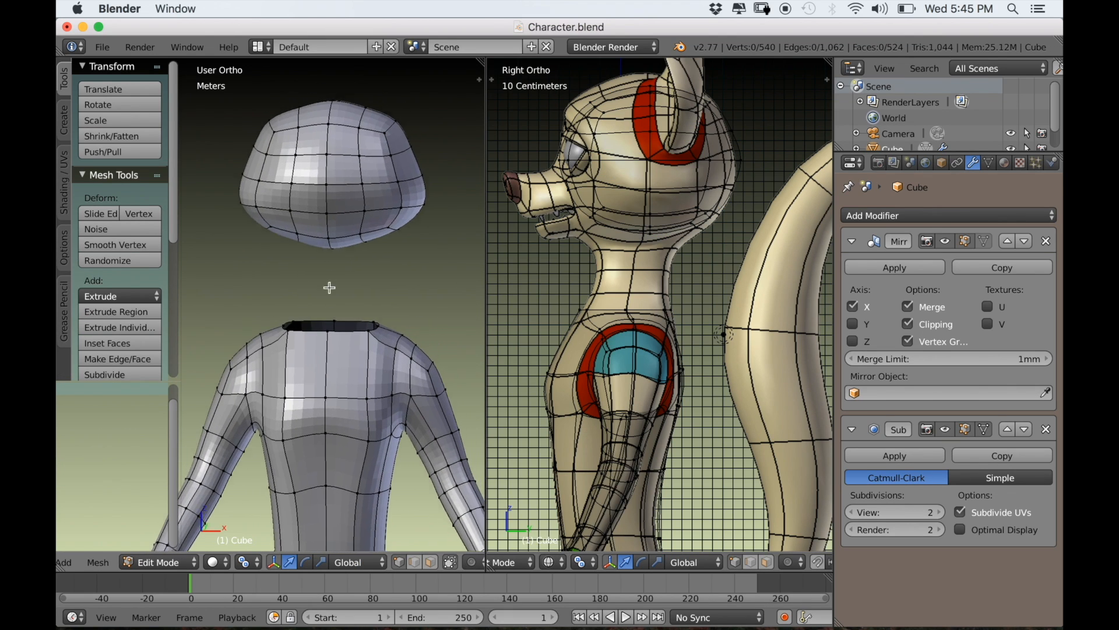
scroll(329, 287, "up", 1)
scroll(308, 345, "up", 3)
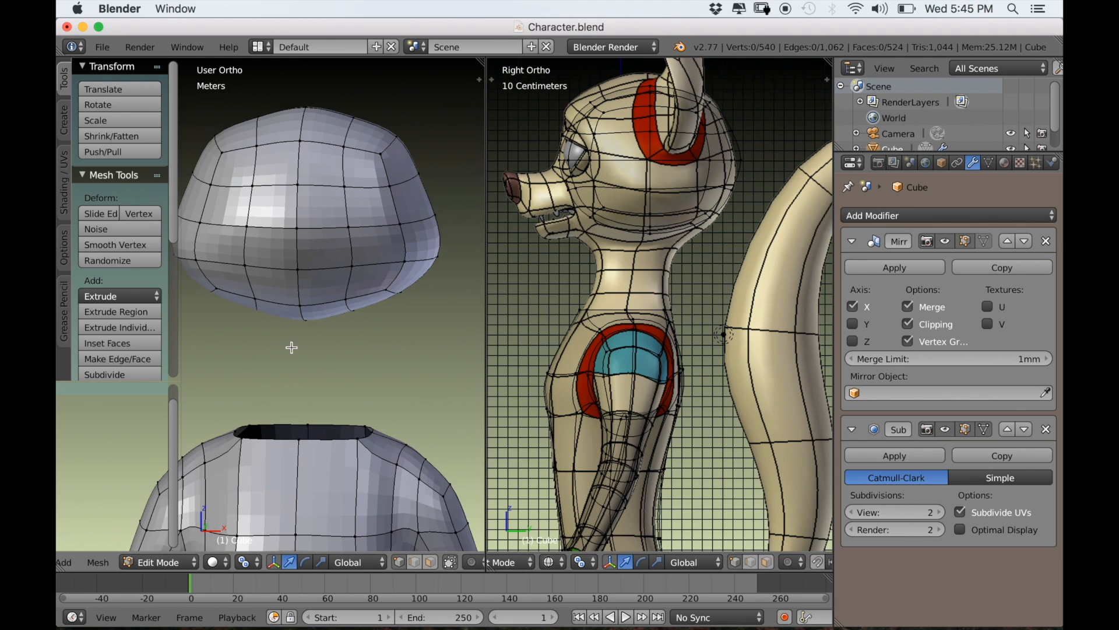
key("KP_1")
key("a")
key("a")
key("l")
scroll(325, 309, "down", 2)
key("s")
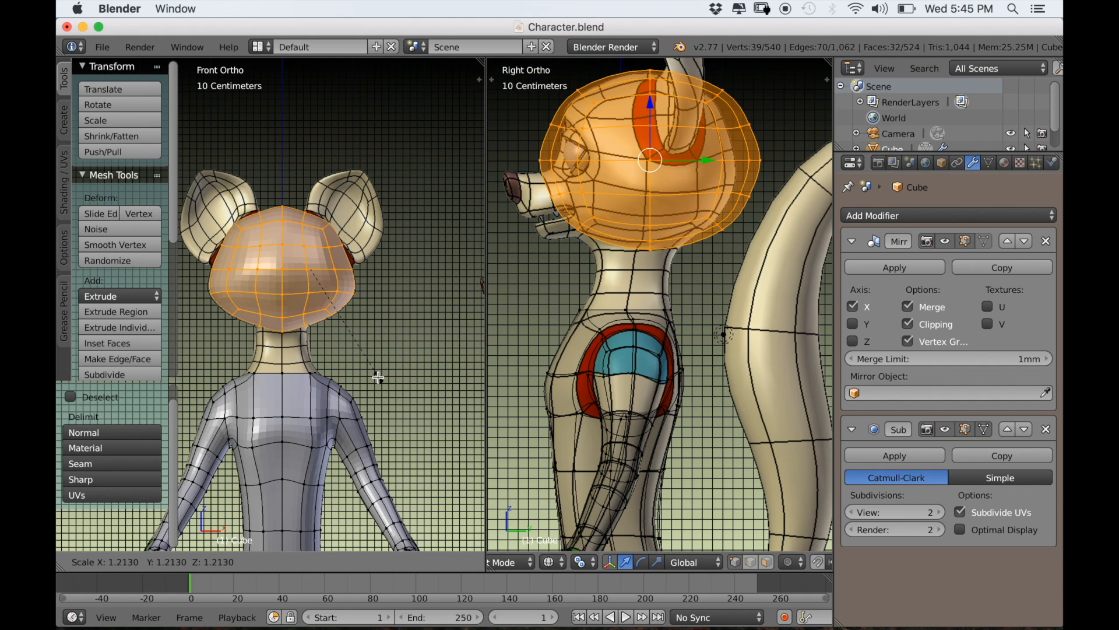
left_click(378, 377)
Scale the head to about 0.8 along Y and move it about -4.6 cm along Y to match the reference profile.
scroll(315, 350, "up", 1)
middle_click_drag(306, 349, 336, 344, "shift")
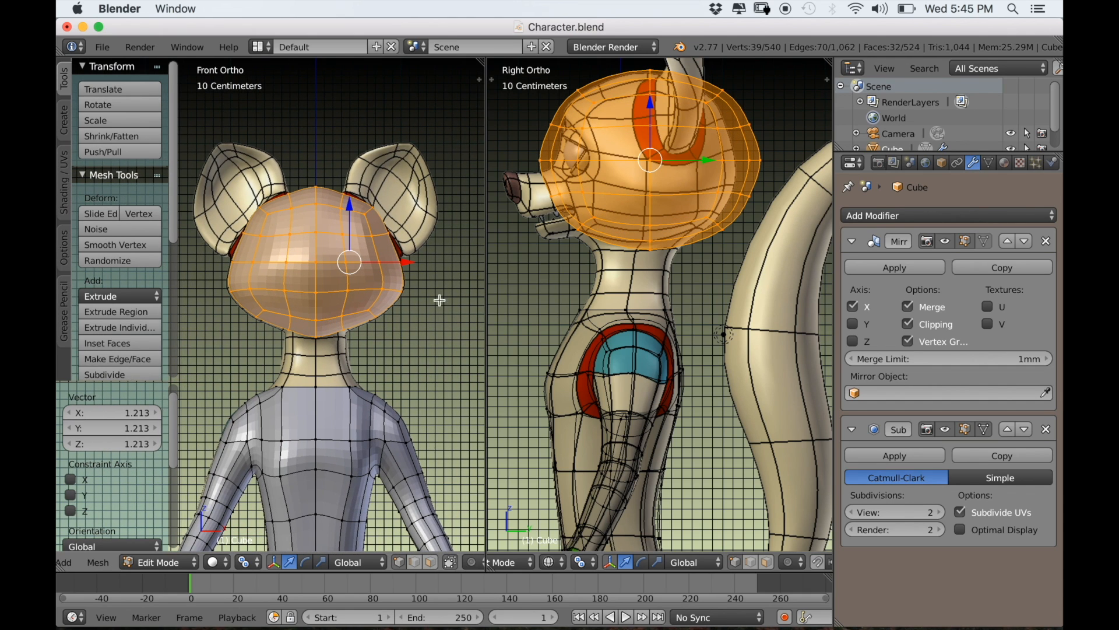
middle_click_drag(763, 240, 728, 281, "shift")
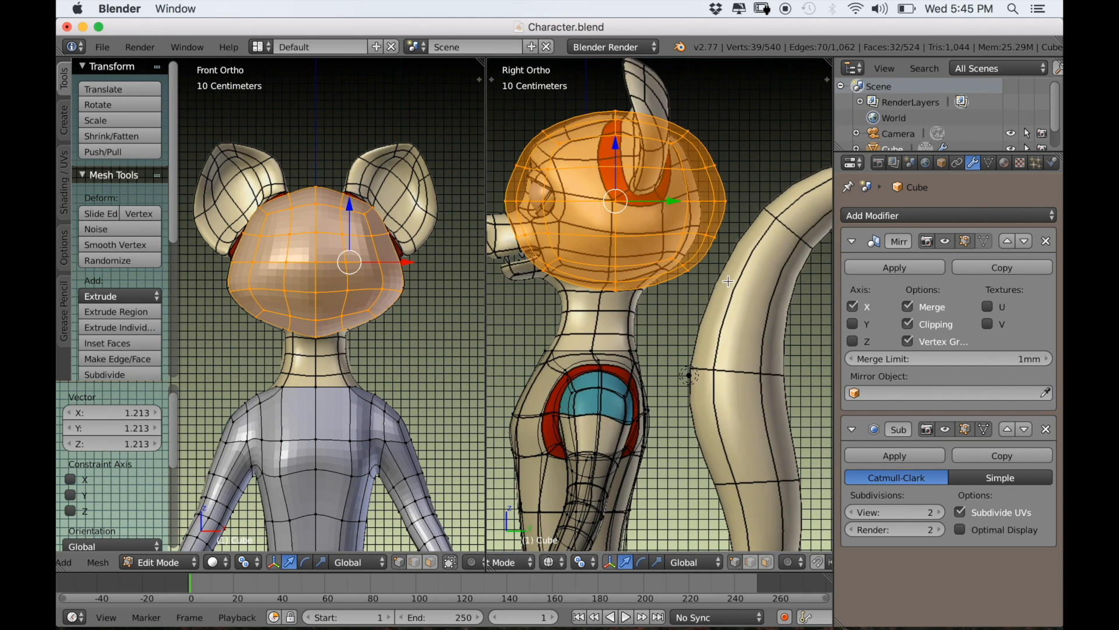
key("s")
key("y")
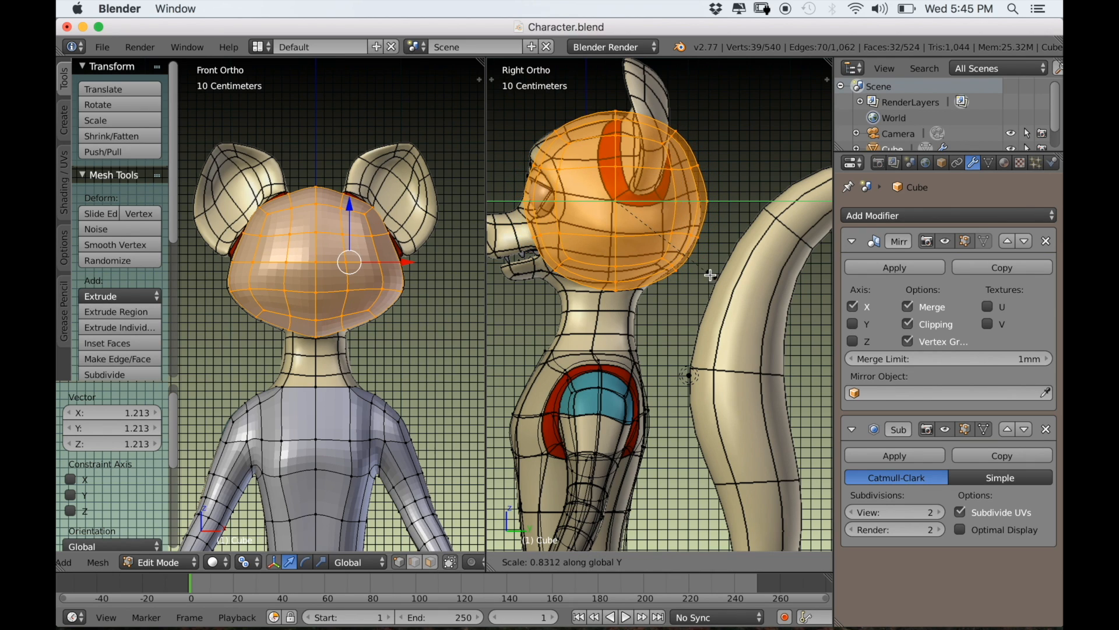
left_click(684, 247)
key("g")
key("y")
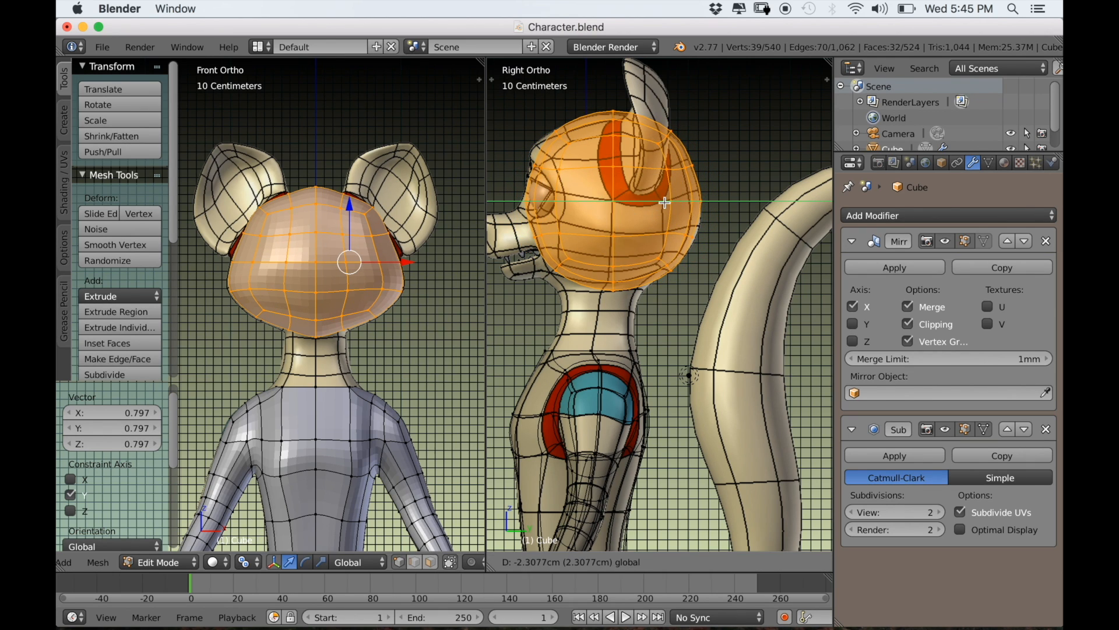
left_click(666, 201)
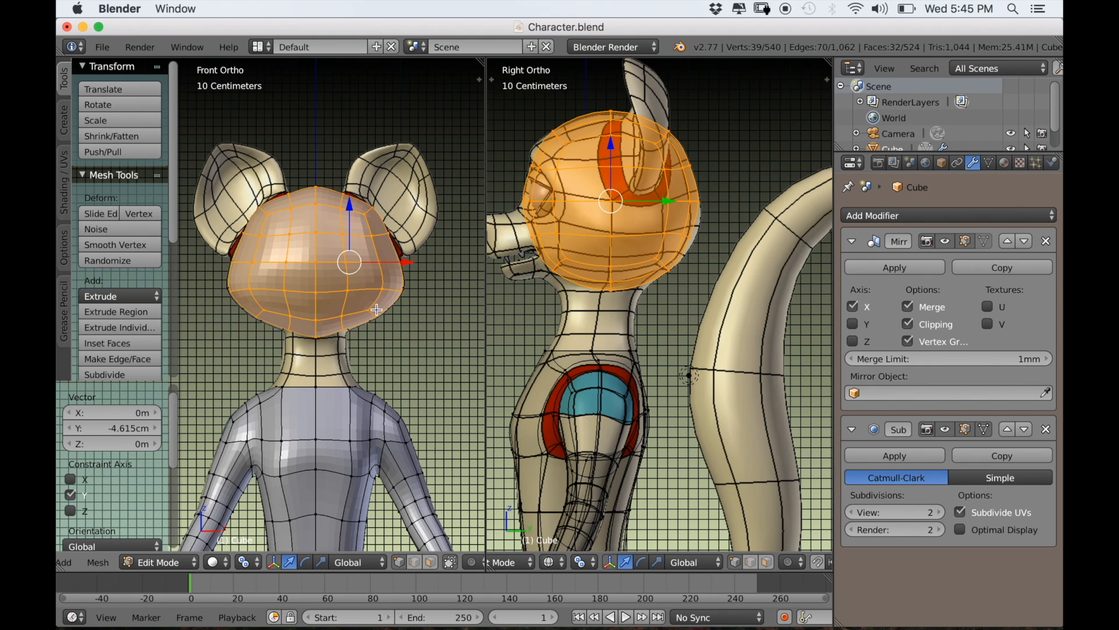
Show the head in wireframe over the reference face in the front view and deselect all geometry.
scroll(372, 327, "down", 1)
scroll(355, 325, "up", 3)
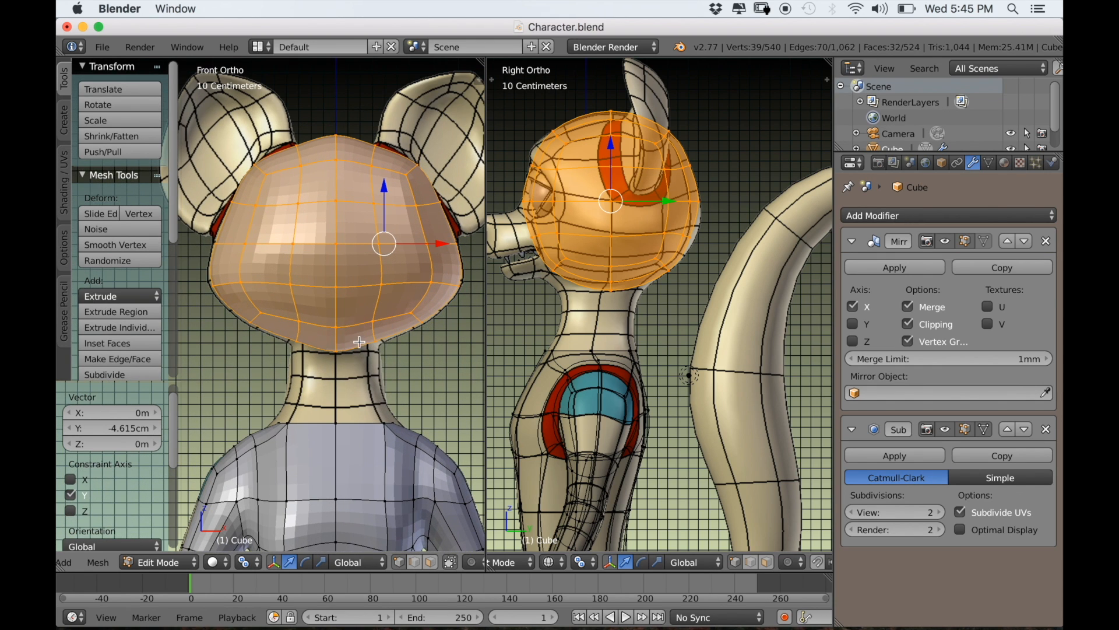
middle_click_drag(361, 337, 320, 369, "shift")
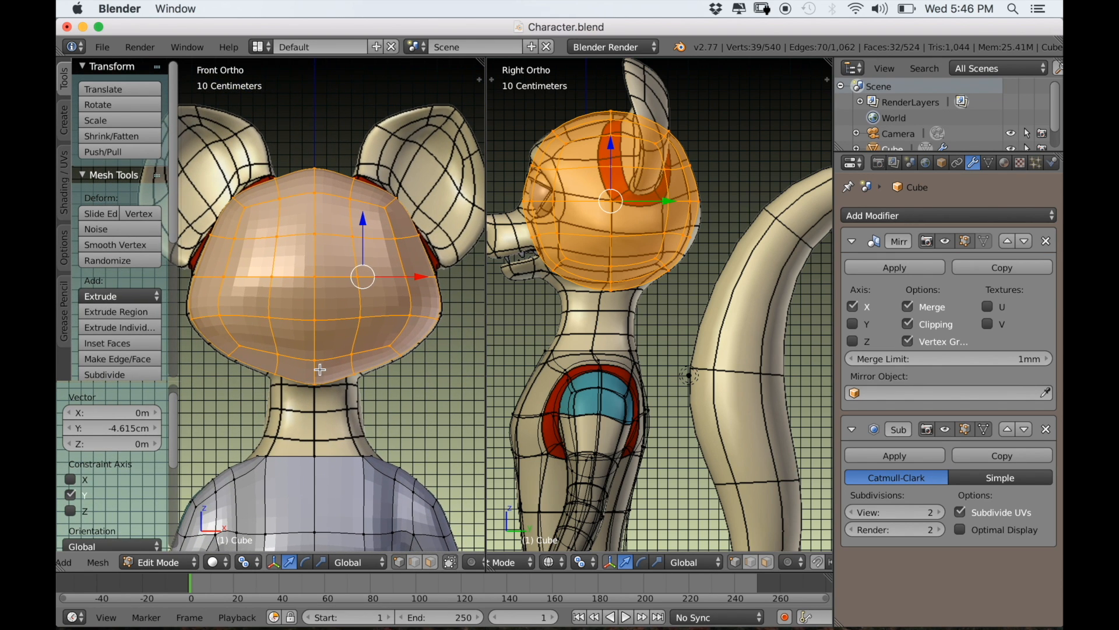
key("z")
scroll(341, 365, "up", 1)
middle_click_drag(387, 297, 378, 303, "shift")
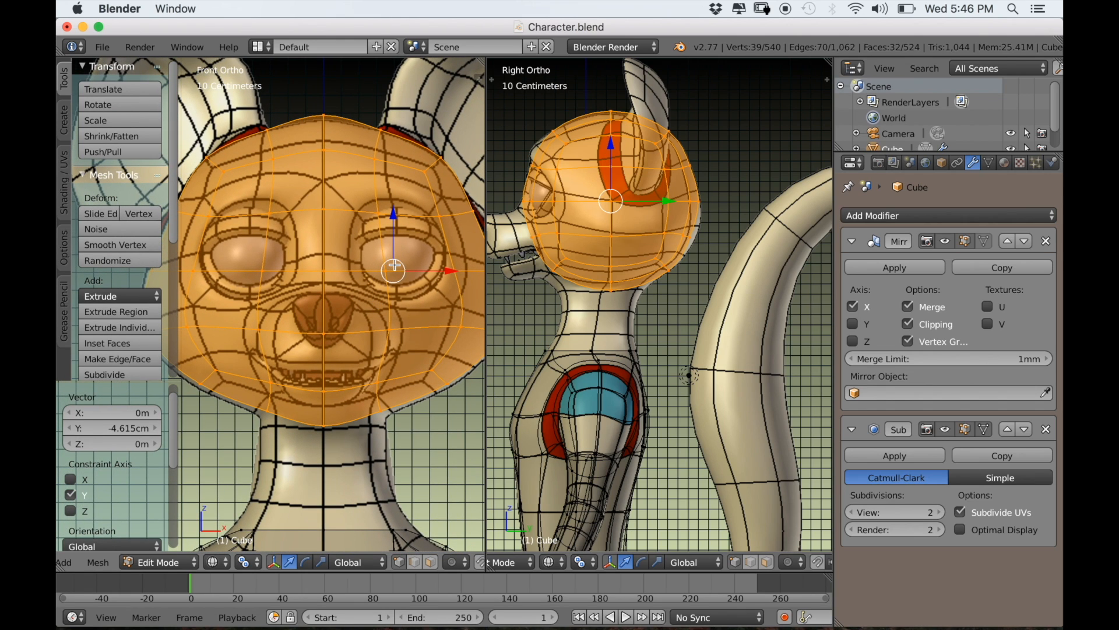
key("a")
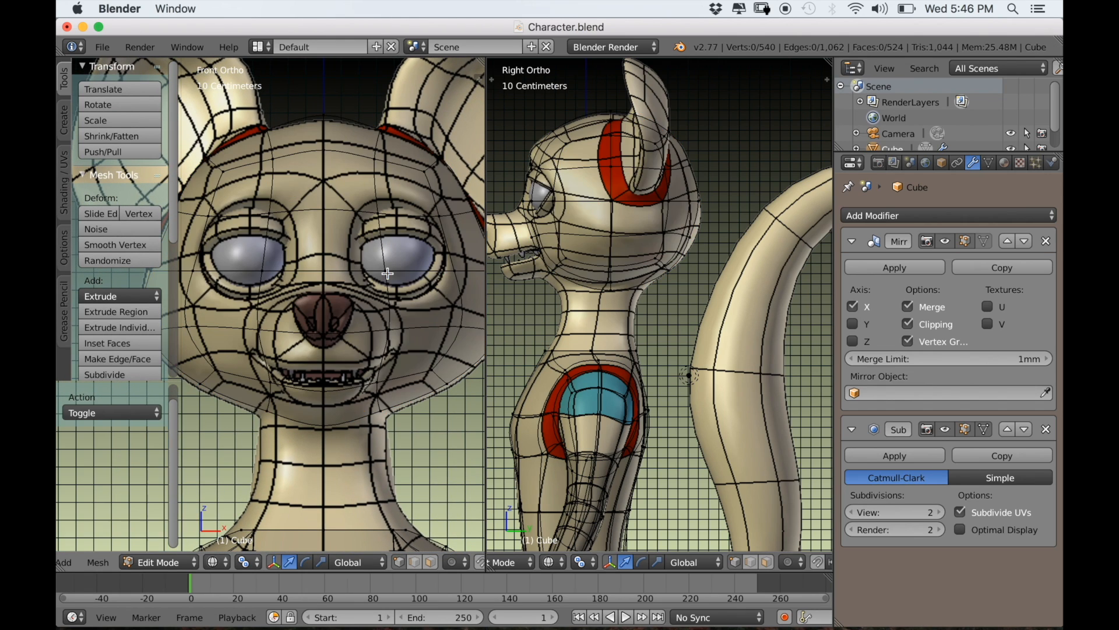
With a solid-shaded perspective view of the head, use face selection to select the four faces covering the eye area.
key("z")
middle_click_drag(559, 250, 608, 264)
key("z")
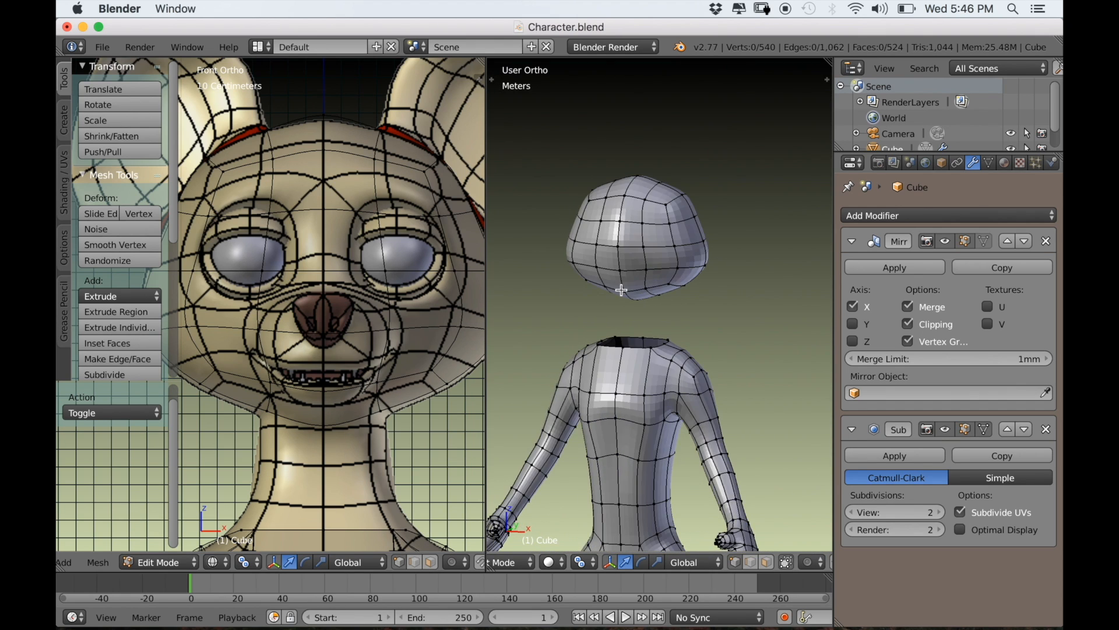
scroll(604, 251, "up", 2)
scroll(618, 231, "up", 1, "shift")
right_click(631, 216)
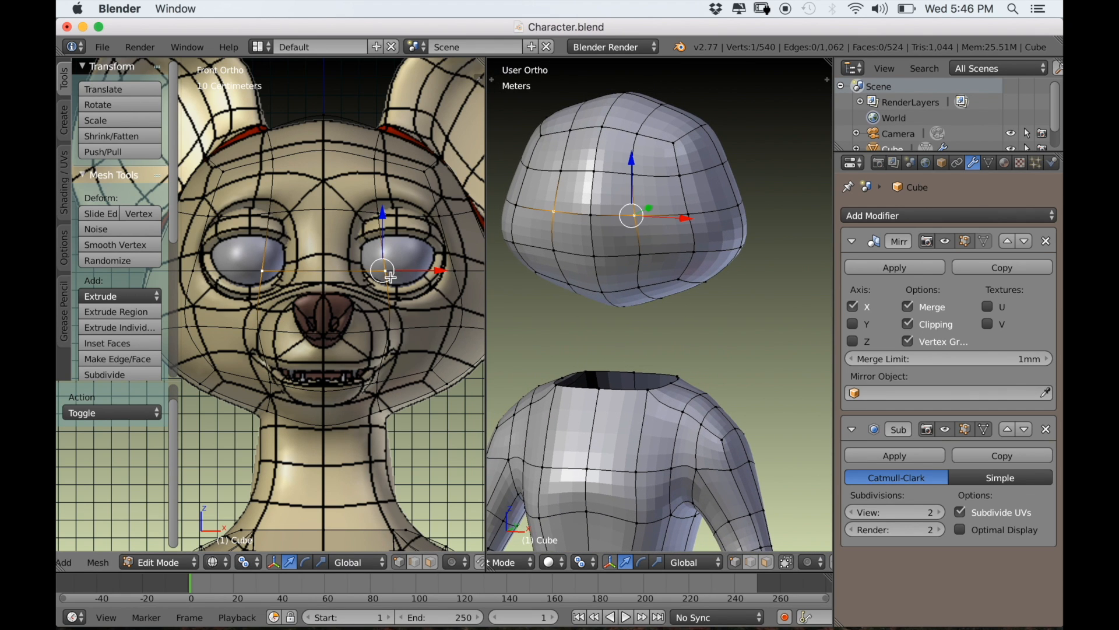
middle_click_drag(537, 299, 542, 302)
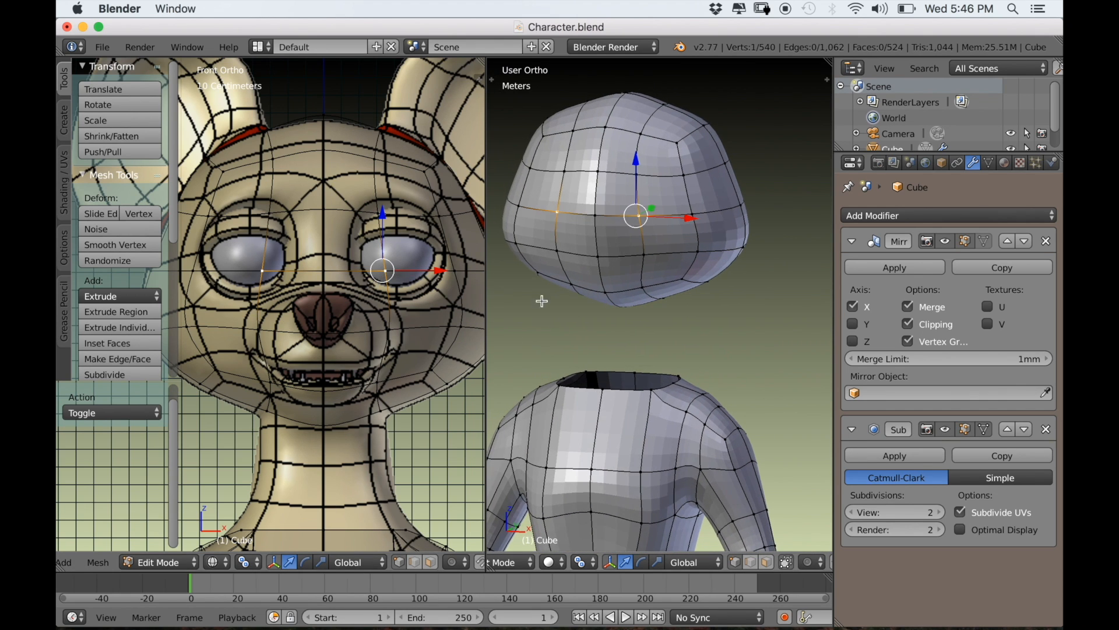
left_click(766, 562)
right_click(619, 236)
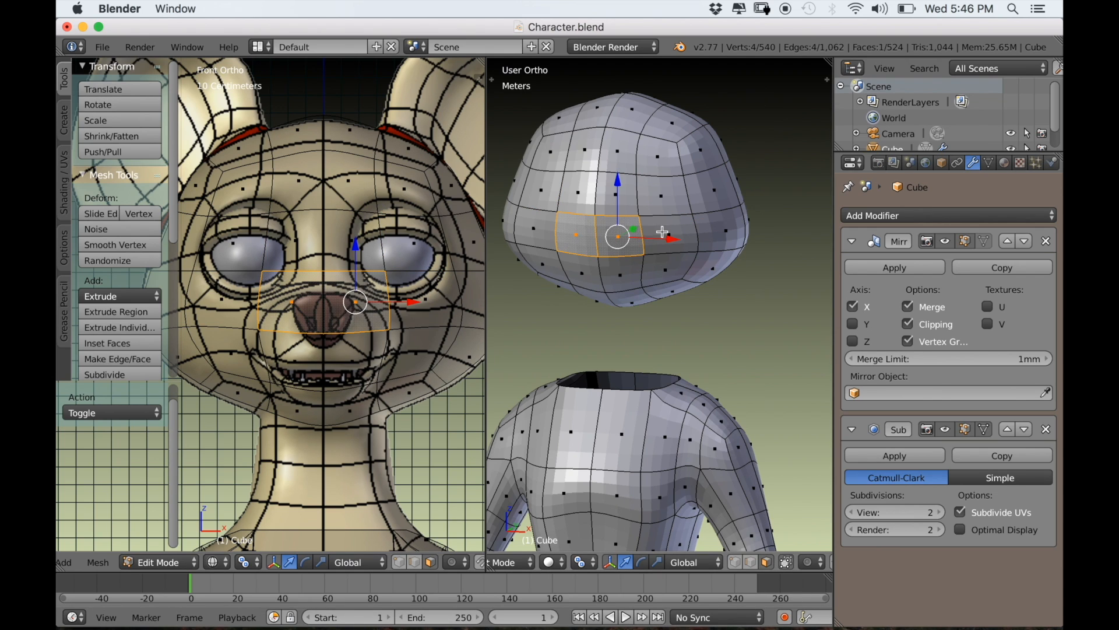
right_click(669, 234, "shift")
right_click(616, 193, "shift")
right_click(662, 195, "shift")
middle_click_drag(548, 323, 683, 333)
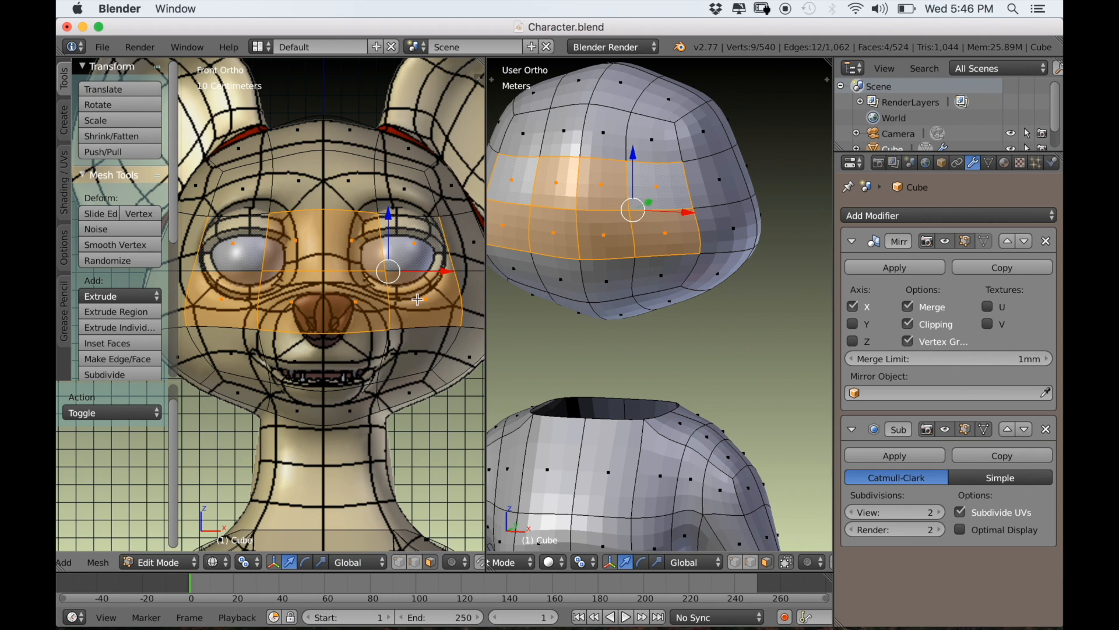
Move the selected eye faces about 4.9 cm along X and 8 cm along Z to centre them on the reference eye.
key("g")
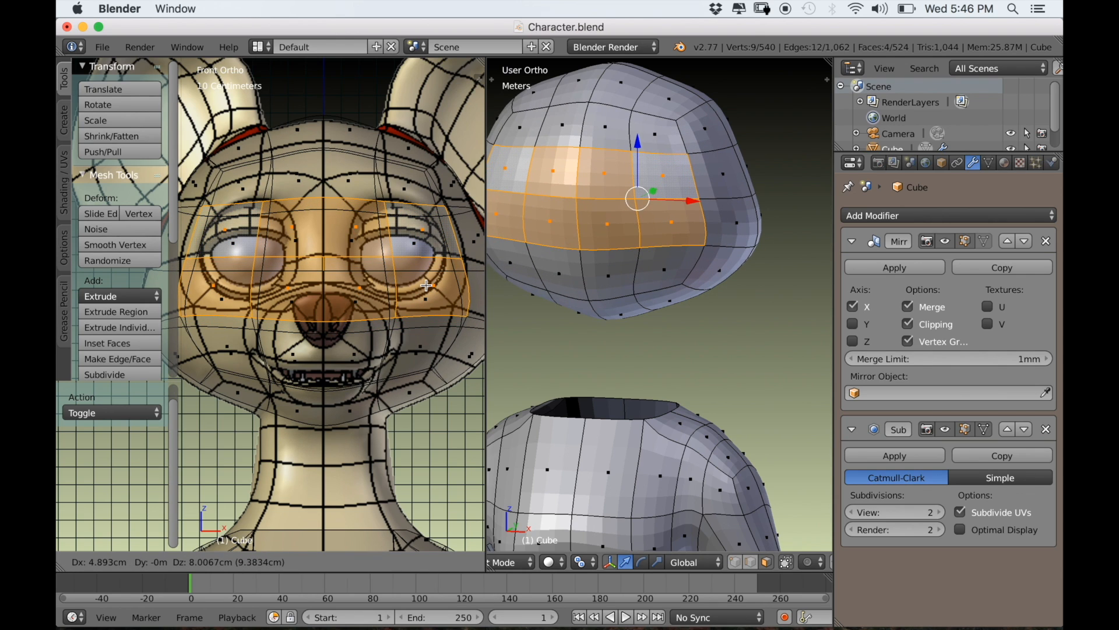
left_click(426, 285)
middle_click_drag(559, 251, 583, 260)
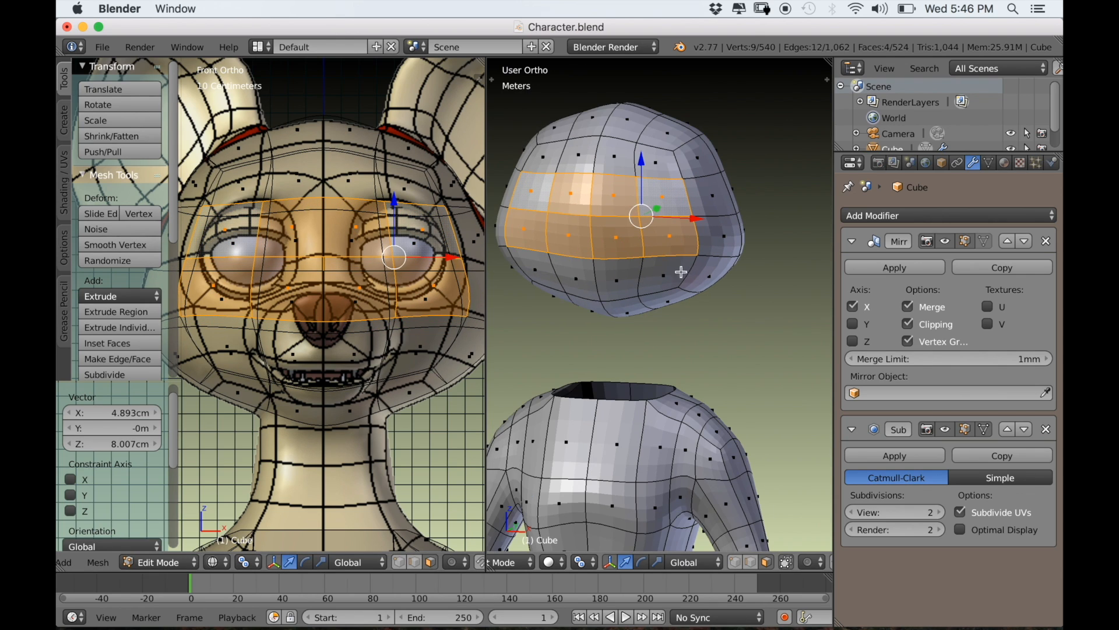
Inset the four eye faces by about 8.2 cm and delete the inner faces to open the eye hole.
key("i")
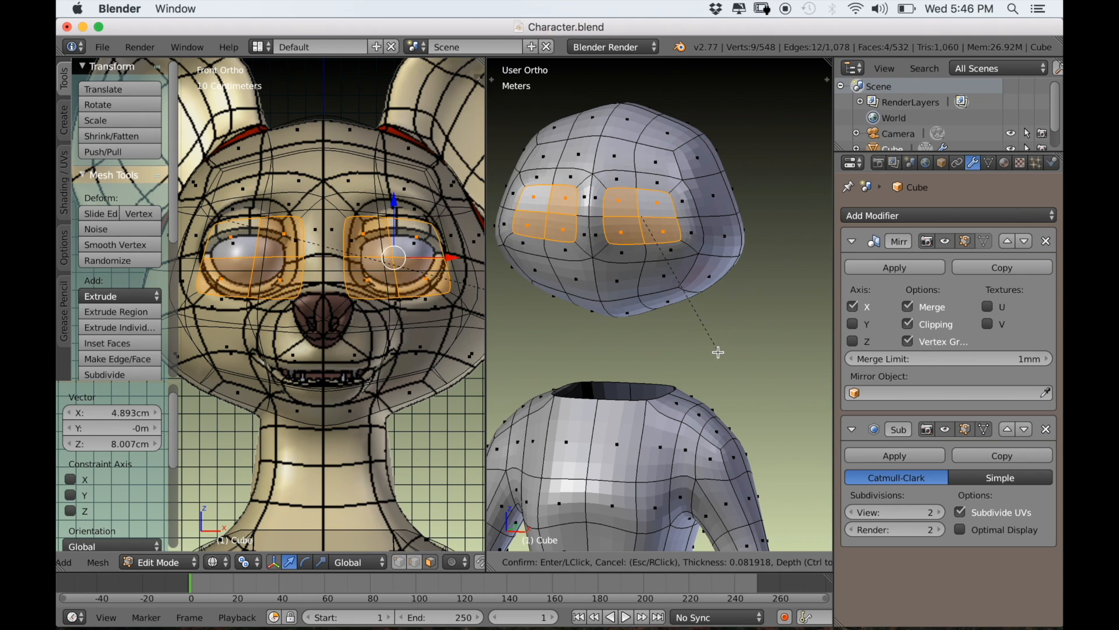
left_click(719, 352)
key("x")
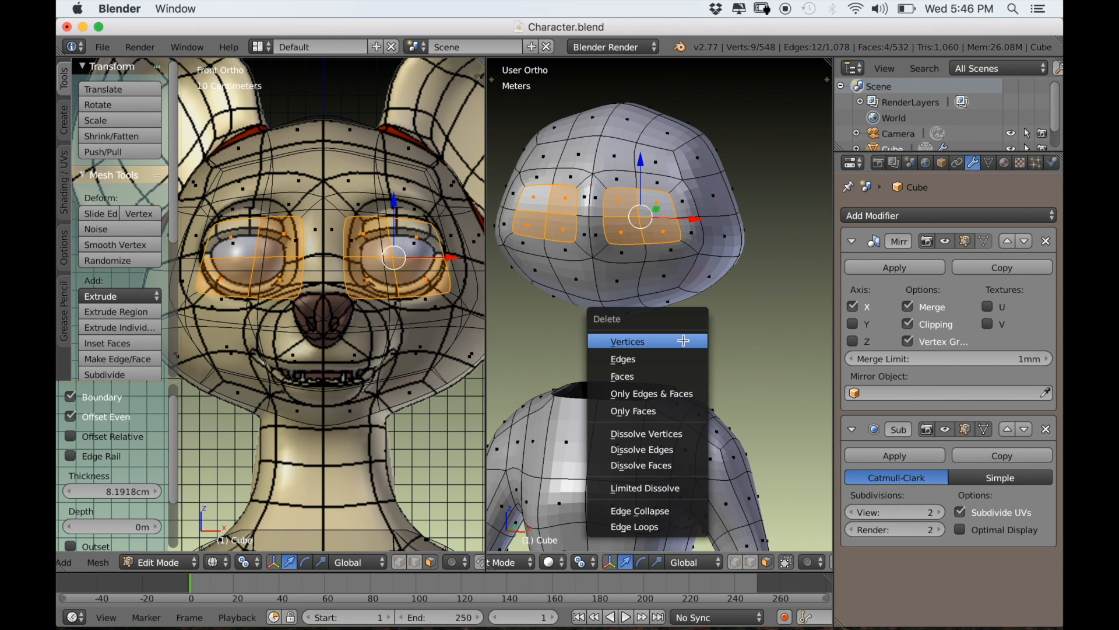
left_click(665, 371)
middle_click_drag(665, 370, 732, 493)
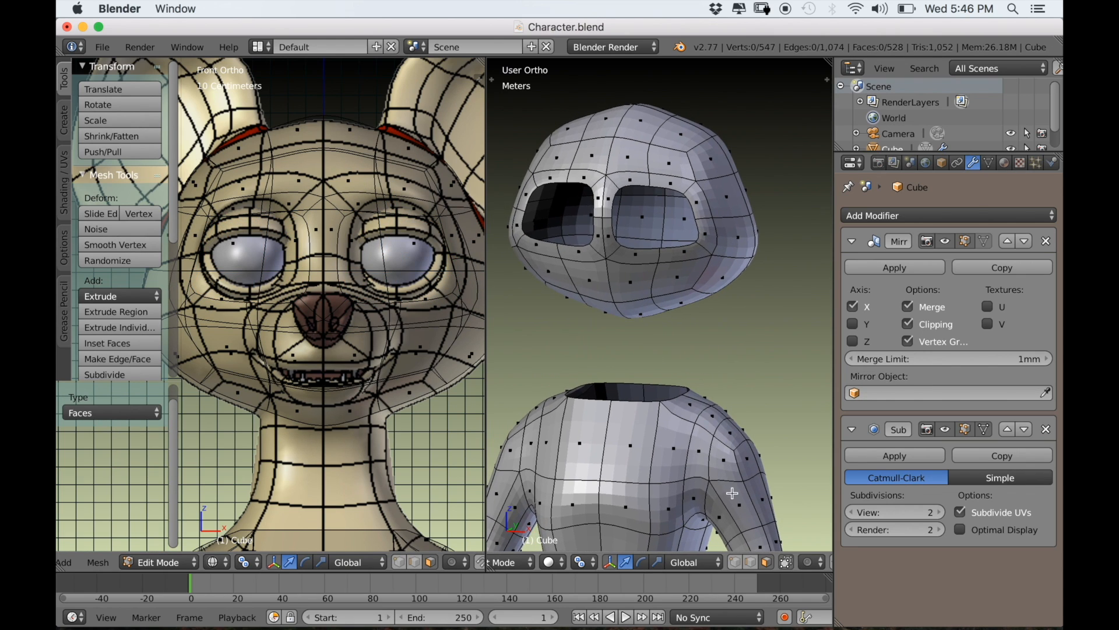
Select the edge loop around the eye hole and round it with LoopTools Circle.
middle_click_drag(743, 548, 707, 295)
right_click(647, 259, "alt")
key("w")
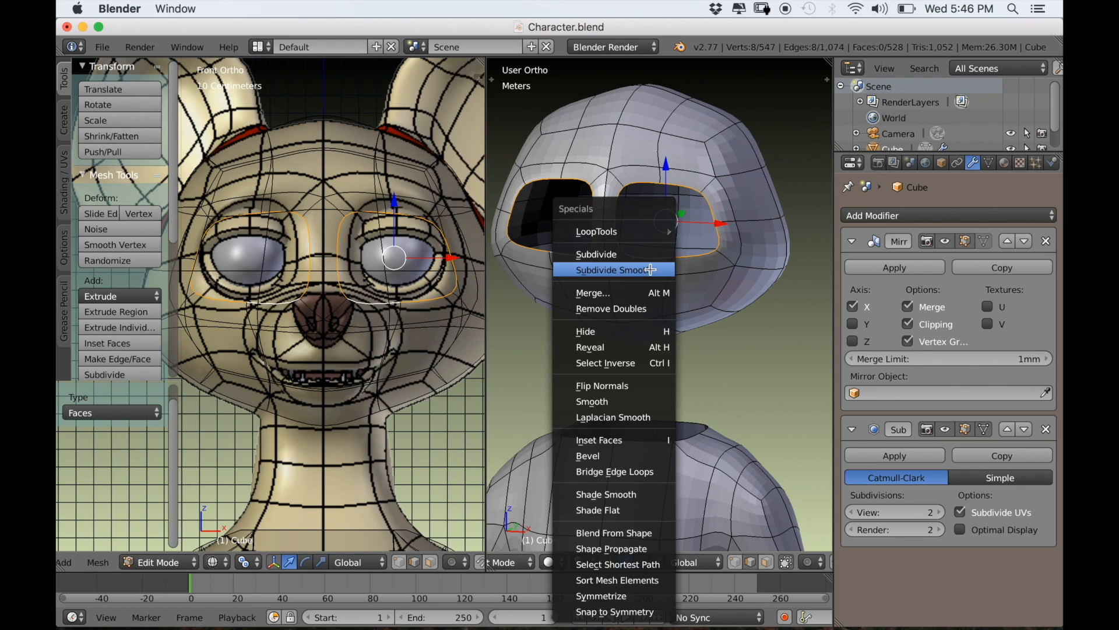
mouse_move(627, 231)
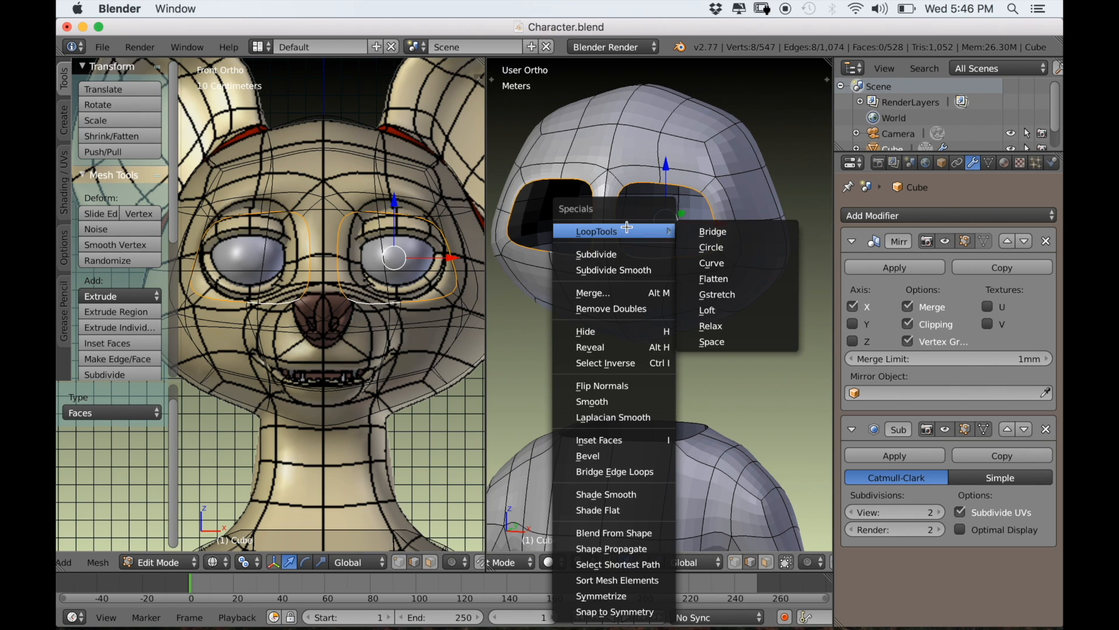
left_click(708, 246)
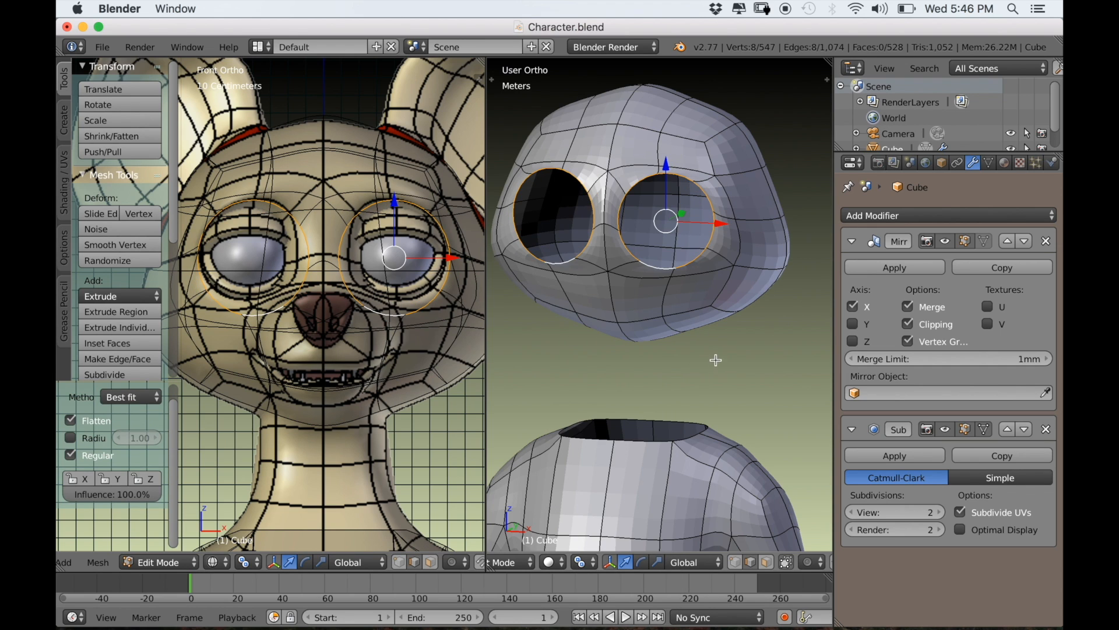
Scale the eye hole loop to about 0.89 and move it about 1.5 cm along X and 5.2 cm along Z.
scroll(391, 304, "up", 1)
middle_click_drag(414, 313, 376, 334, "shift")
key("s")
left_click(410, 365)
key("g")
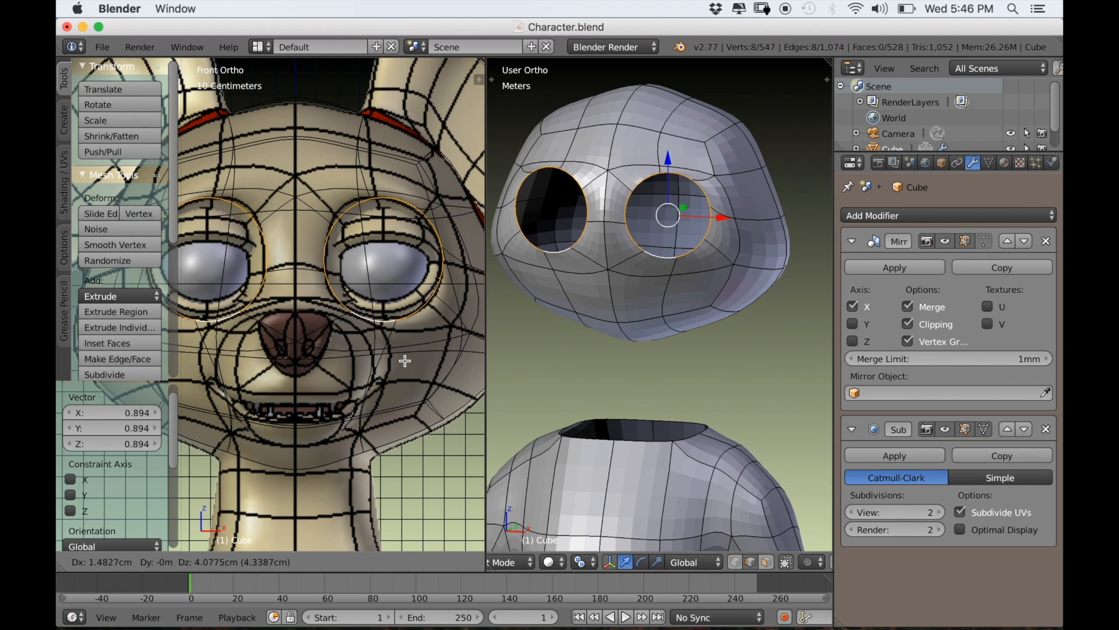
left_click(403, 357)
Shift the eye hole loop about 1.4 cm along X toward the centre line of the face.
middle_click_drag(708, 275, 702, 246)
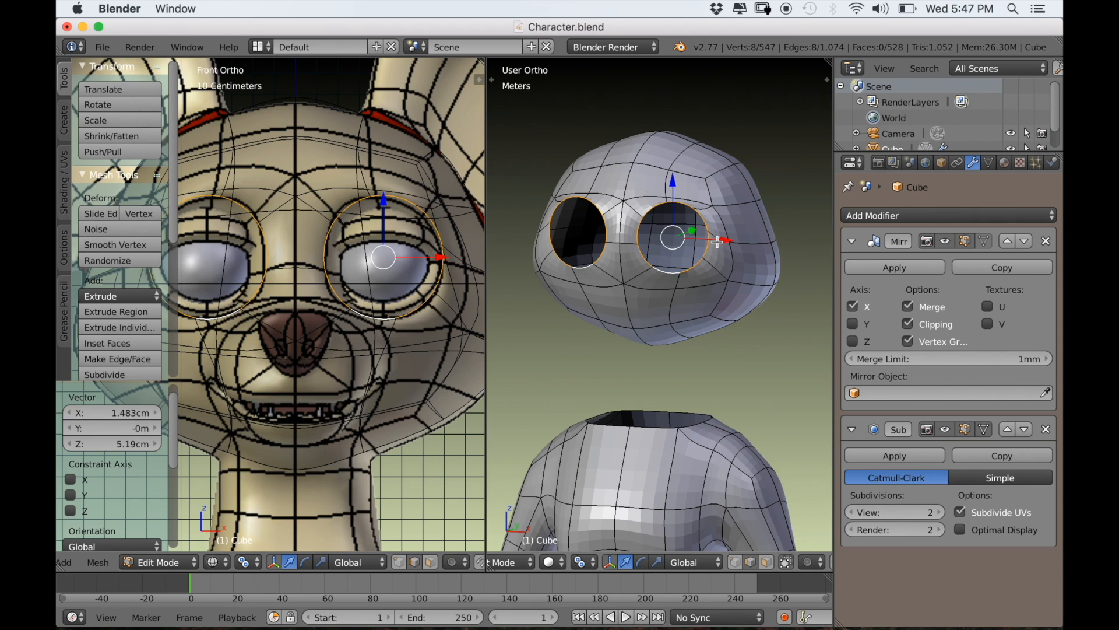
key("g")
key("x")
left_click(716, 240)
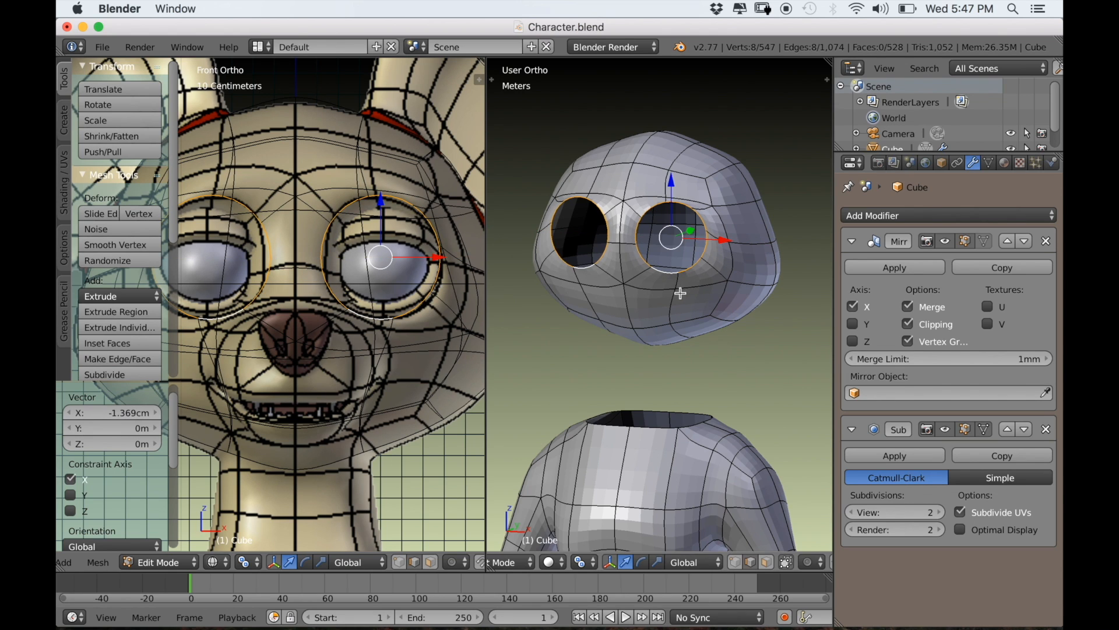
Extrude the eye hole loop inward along Y and shrink the new loop by about 0.90 and 0.97.
middle_click_drag(716, 241, 663, 313)
key("e")
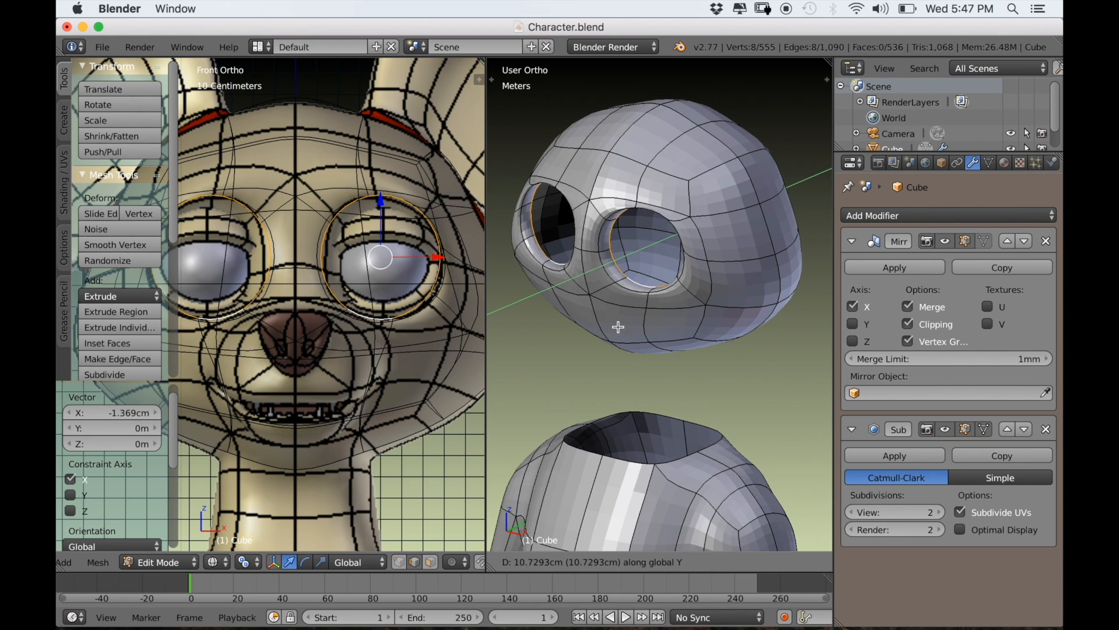
left_click(619, 320)
scroll(626, 327, "up", 2)
key("KP_Decimal")
middle_click_drag(624, 325, 674, 411)
scroll(647, 347, "down", 2)
key("s")
left_click(713, 414)
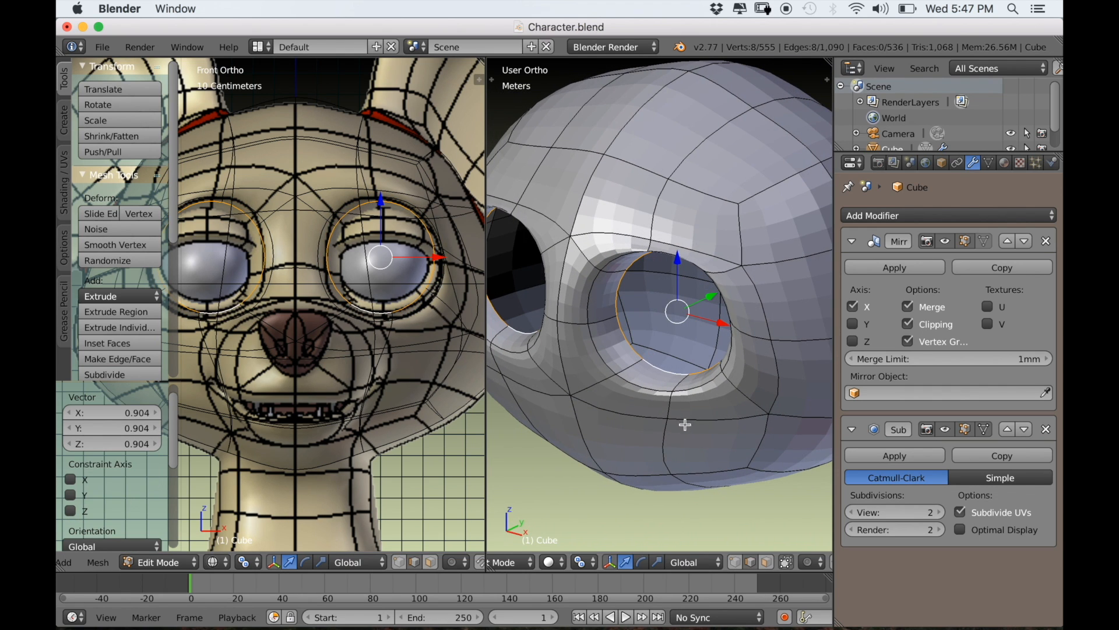
key("s")
left_click(705, 425)
Extrude the inner eye loop about 15.5 cm deeper along Y and scale it to about 0.83 to form the socket.
key("e")
key("y")
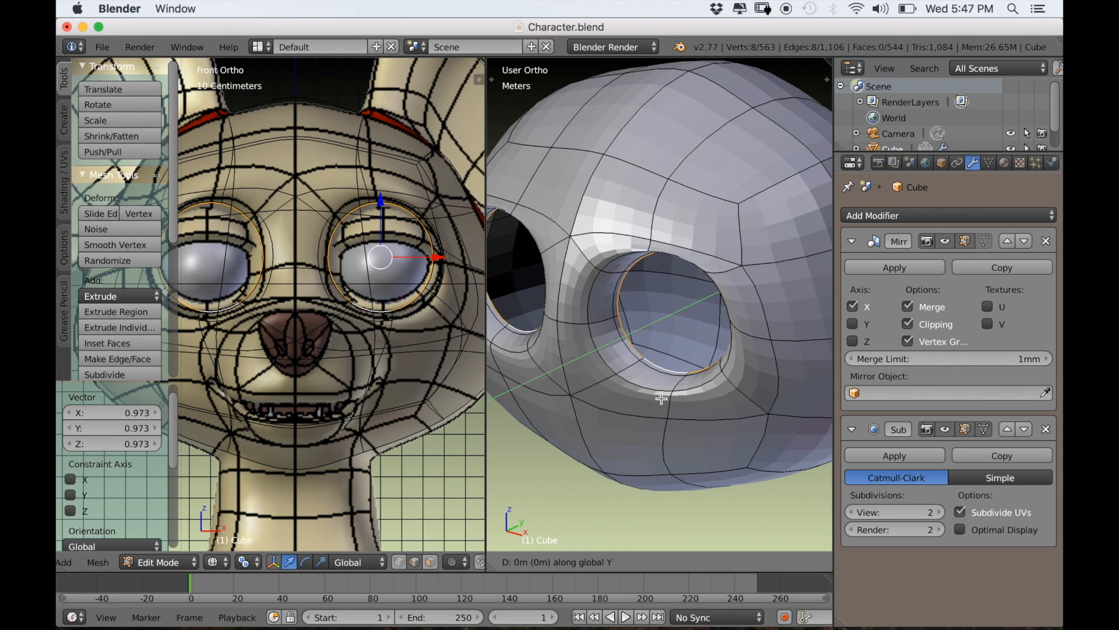
left_click(682, 396)
key("s")
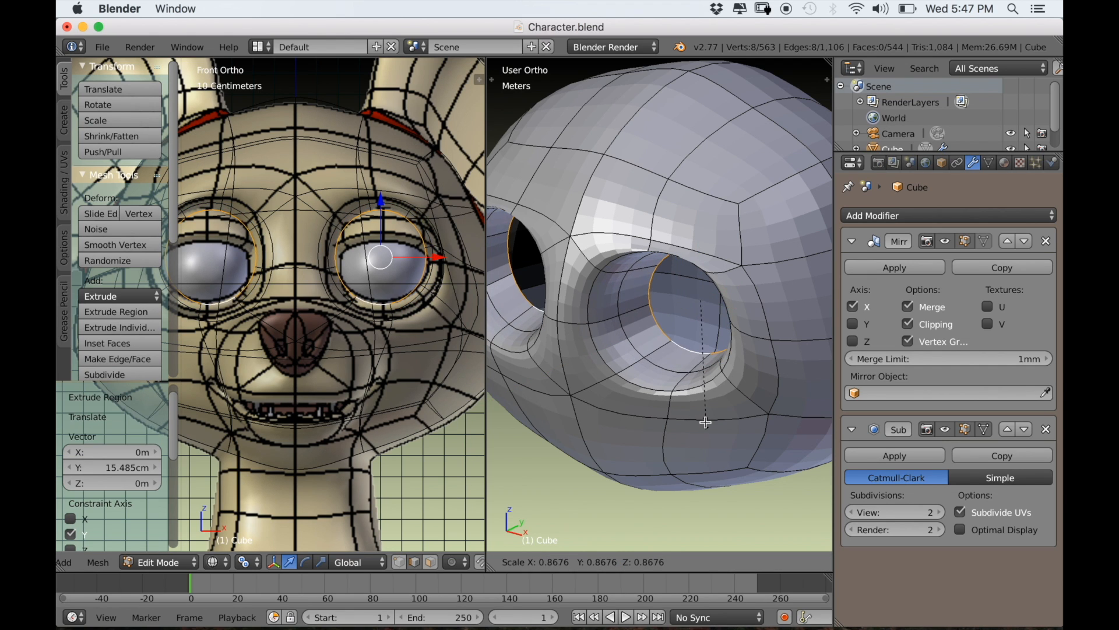
left_click(707, 420)
Select the edge loop just above the eye socket and edge-slide it upward with a factor of about -0.68.
middle_click_drag(707, 420, 662, 383)
scroll(460, 336, "down", 2)
middle_click_drag(583, 407, 627, 366)
right_click(688, 248, "alt")
middle_click_drag(688, 248, 662, 298)
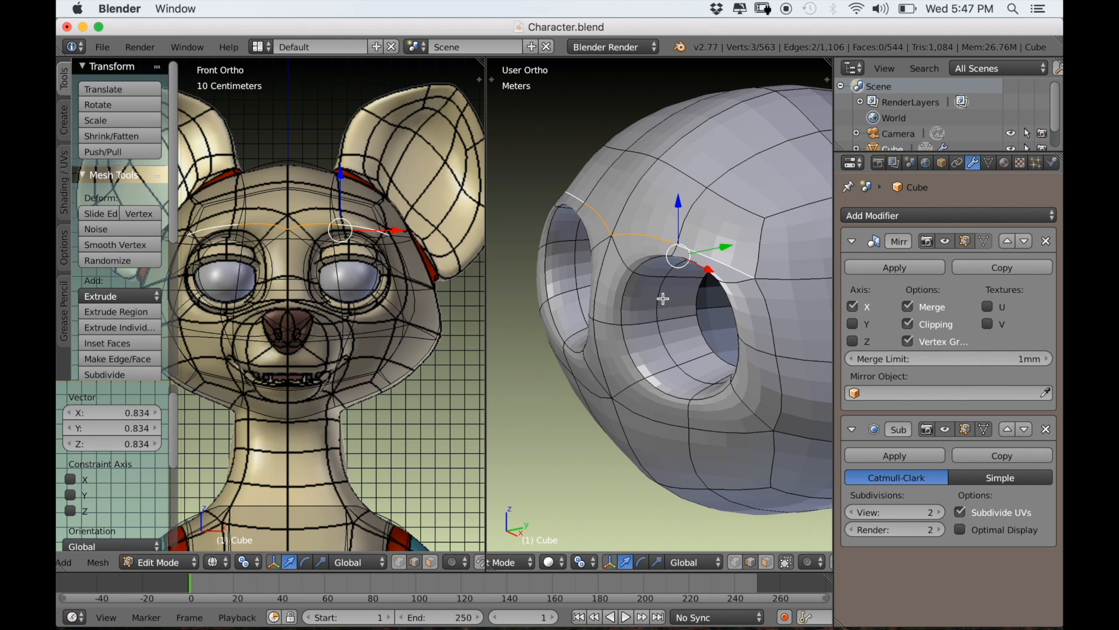
key("g")
key("g")
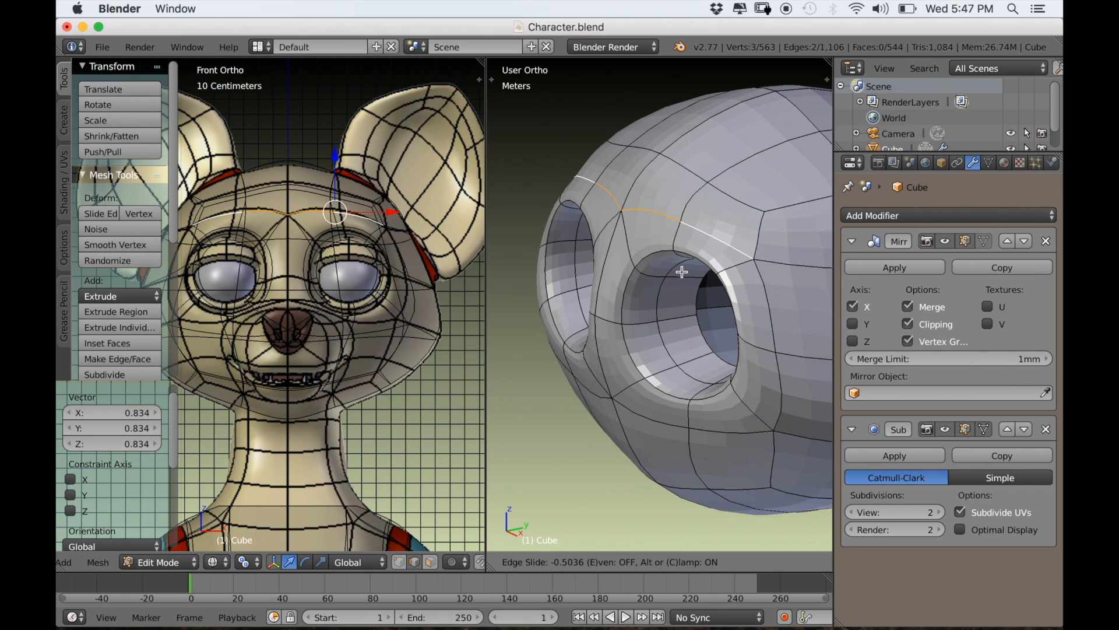
left_click(682, 262)
Examine the eye socket against the reference head in the side view in wireframe and from the front in solid shading.
middle_click_drag(682, 262, 663, 278)
scroll(663, 278, "up", 5)
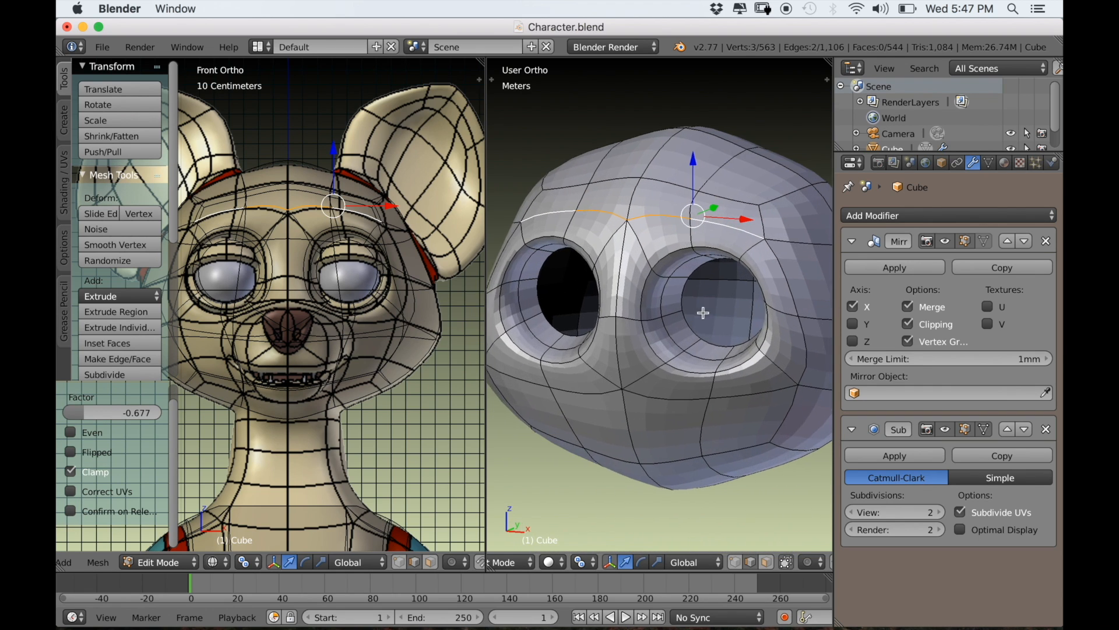
key("KP_3")
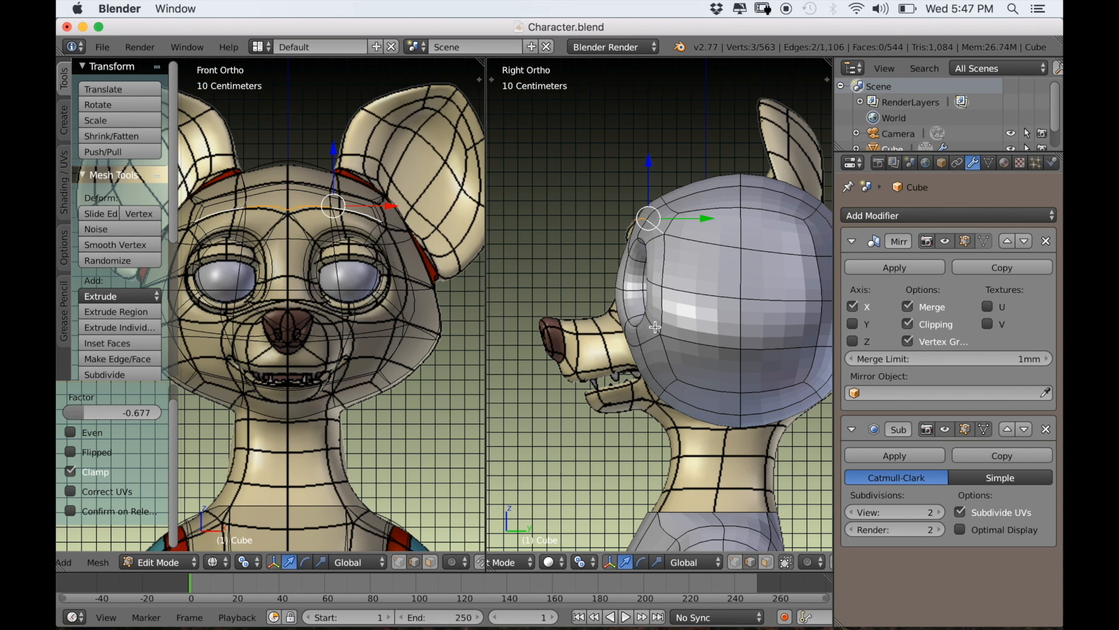
scroll(655, 327, "up", 2)
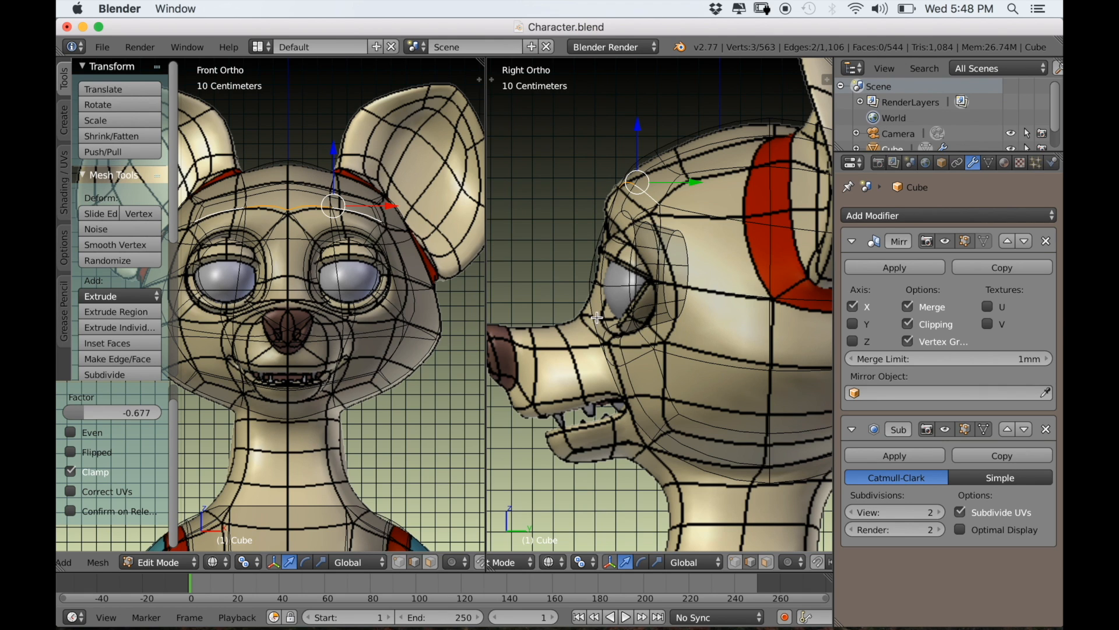
key("z")
scroll(557, 324, "up", 2)
scroll(557, 324, "down", 1)
mouse_move(558, 324)
middle_mouse_down()
mouse_move(673, 305)
mouse_move(734, 309)
middle_mouse_up()
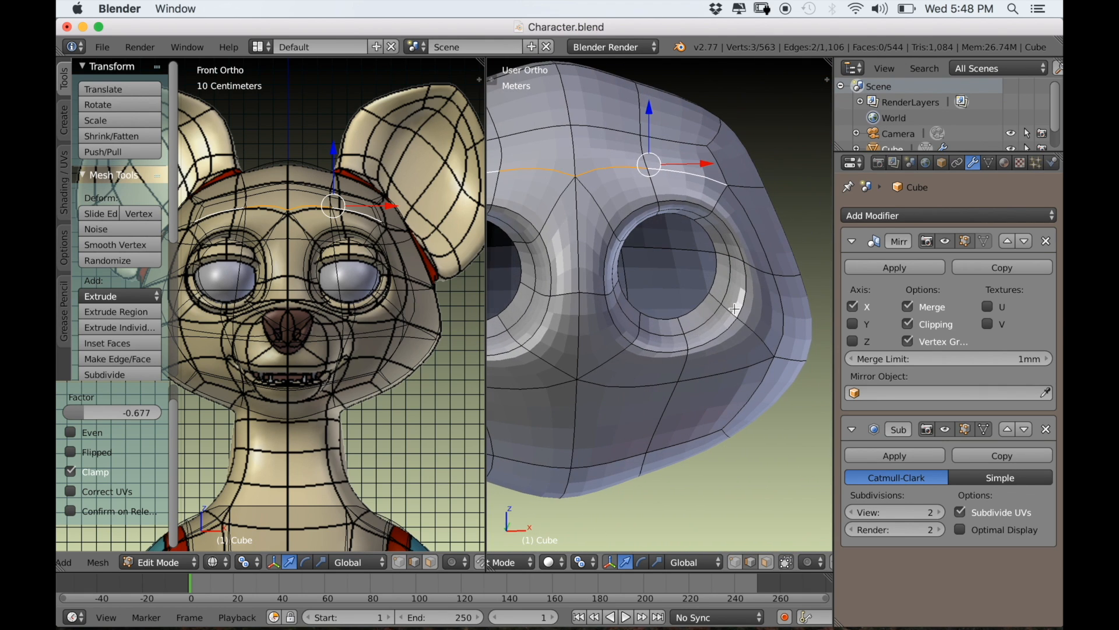
Select the edges along the eye socket's outer side and move them about 14.3 cm backward along Y.
right_click(730, 256)
middle_click_drag(754, 268, 719, 300)
right_click(747, 338, "shift")
middle_click_drag(746, 339, 691, 296)
key("g")
key("y")
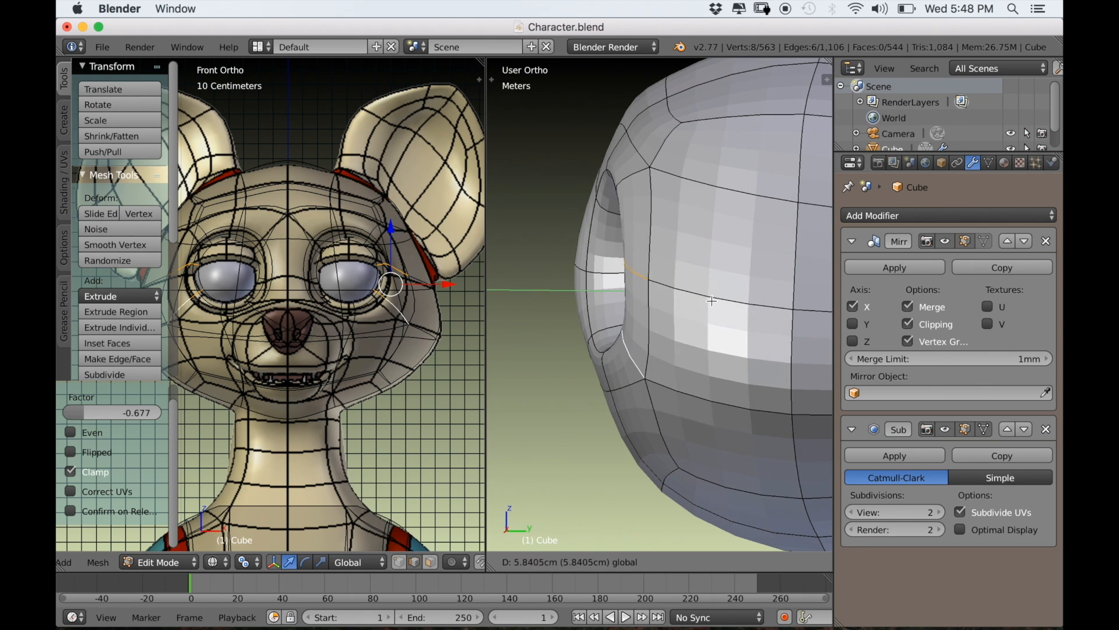
left_click(699, 313)
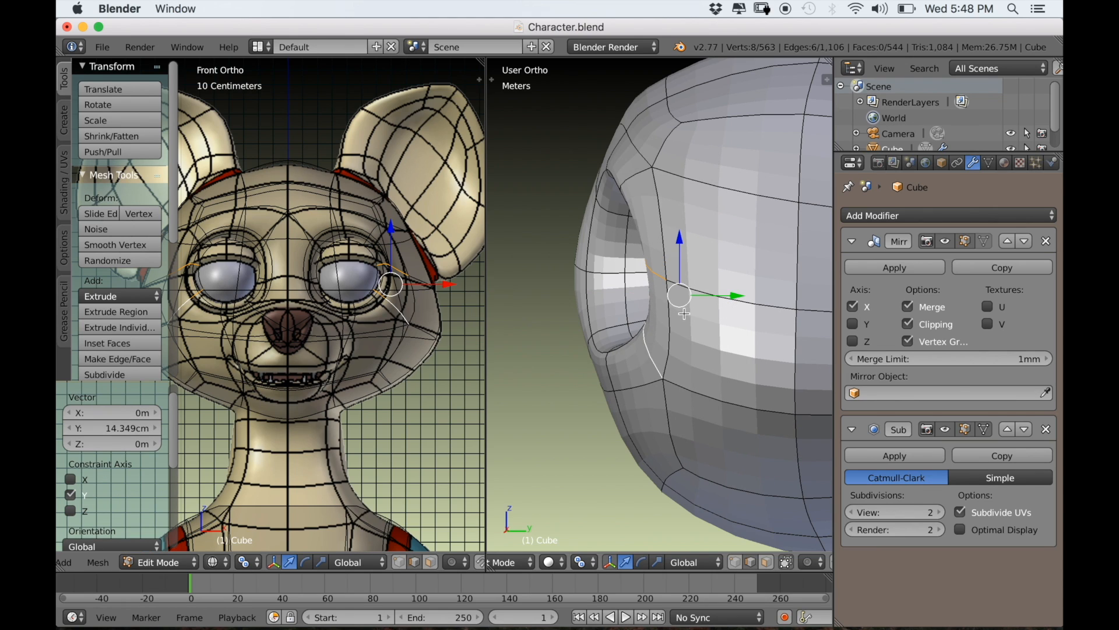
Move the outer socket edges about 3.5 cm forward along Y to match the side reference and fine-tune their depth.
key("KP_3")
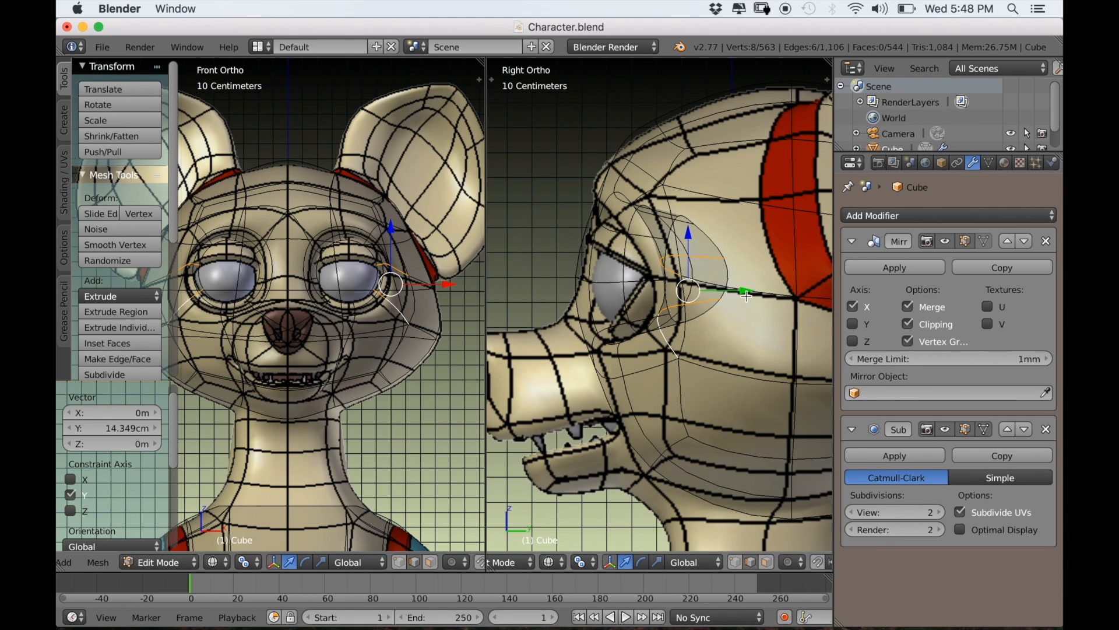
key("g")
key("y")
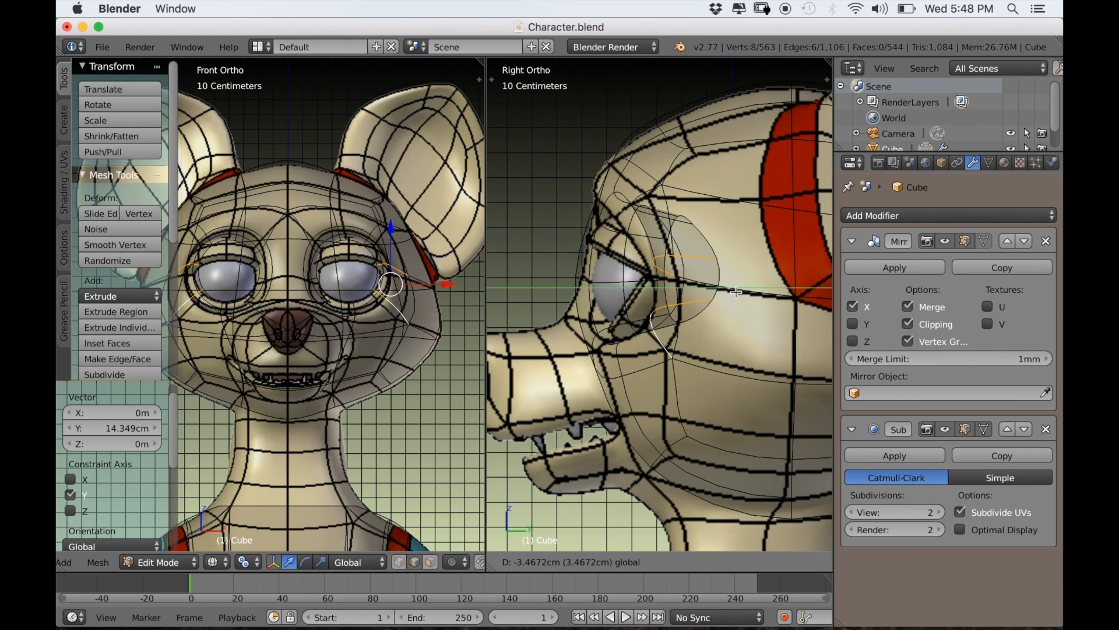
left_click(735, 292)
key("z")
scroll(678, 309, "down", 5)
mouse_move(676, 309)
middle_mouse_down()
mouse_move(694, 332)
mouse_move(684, 336)
middle_mouse_up()
scroll(684, 336, "up", 4)
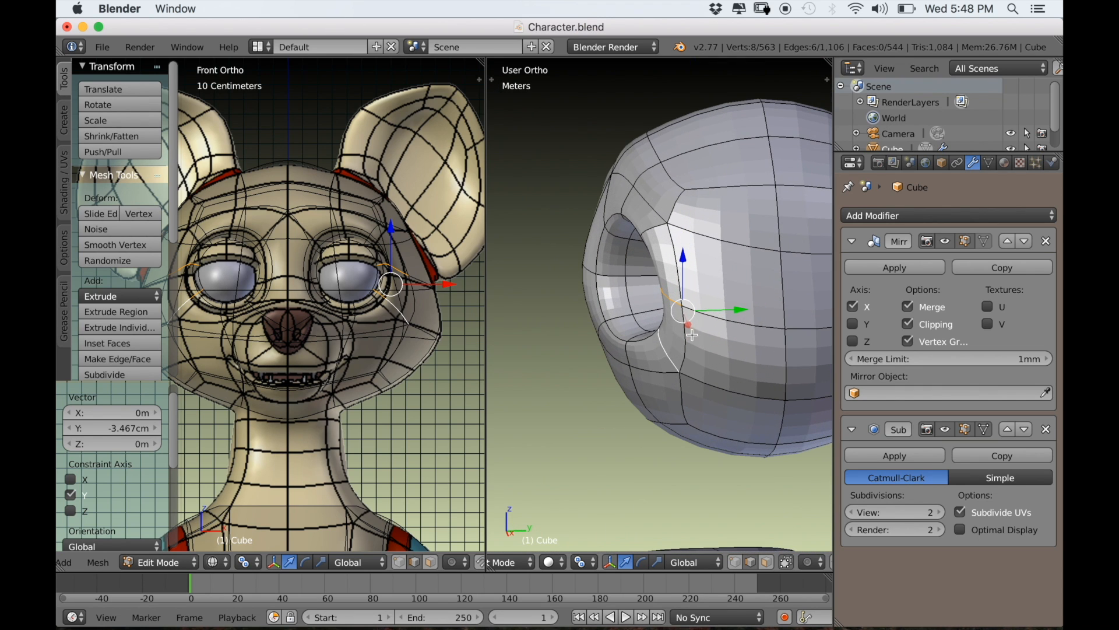
left_click_drag(734, 310, 737, 310)
Select the edges between the eyes and push them backward along Y by about 5.4 cm and another 2.6 cm.
middle_click_drag(736, 310, 554, 299)
right_click(550, 282, "alt")
left_click_drag(639, 275, 653, 275)
middle_click_drag(654, 274, 604, 242)
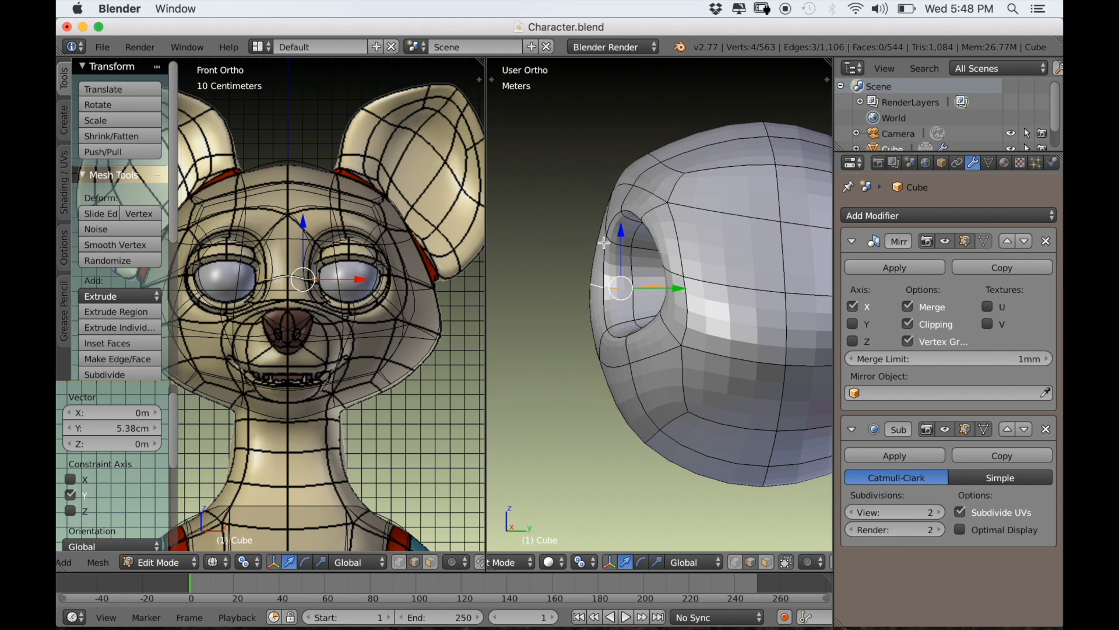
key("KP_3")
scroll(621, 329, "up", 2)
left_click_drag(667, 280, 669, 282)
Select the brow edges above the eye socket and move them about 9.5 cm forward and 6.3 cm down in side view.
right_click(617, 126)
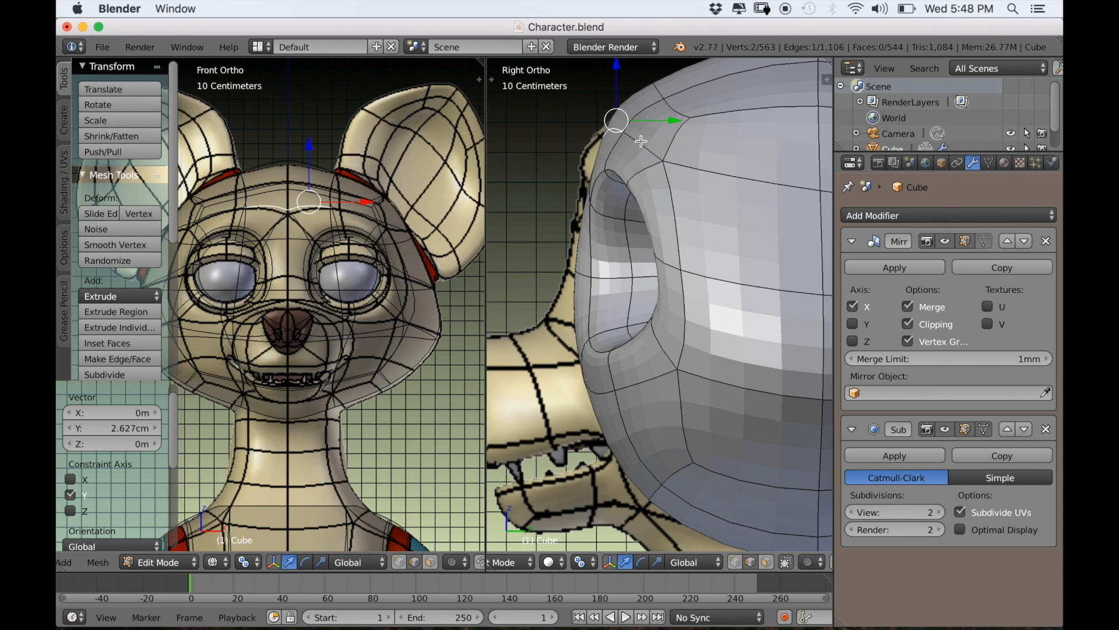
key("g")
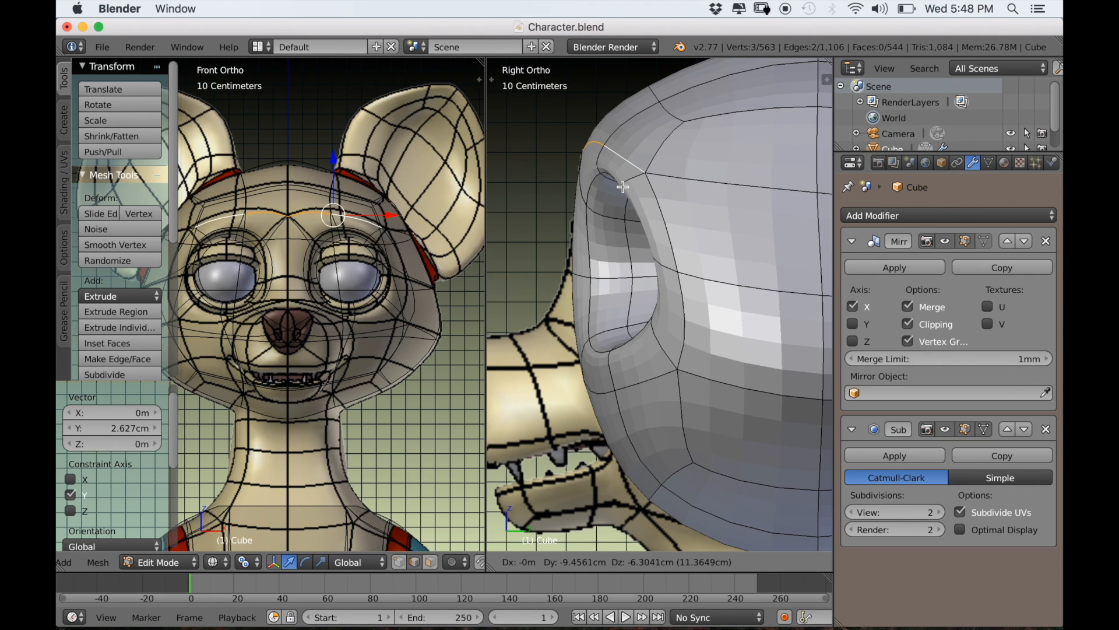
left_click(621, 186)
scroll(612, 257, "down", 3)
middle_click_drag(629, 350, 581, 351)
scroll(583, 347, "up", 2)
Edge-slide the socket's outer upper edge by about -0.08 and the edge directly above the eye by about -0.29.
right_click(679, 265)
mouse_move(688, 291)
middle_mouse_down()
mouse_move(660, 303)
mouse_move(699, 292)
middle_mouse_up()
key("g")
key("g")
left_click(664, 303)
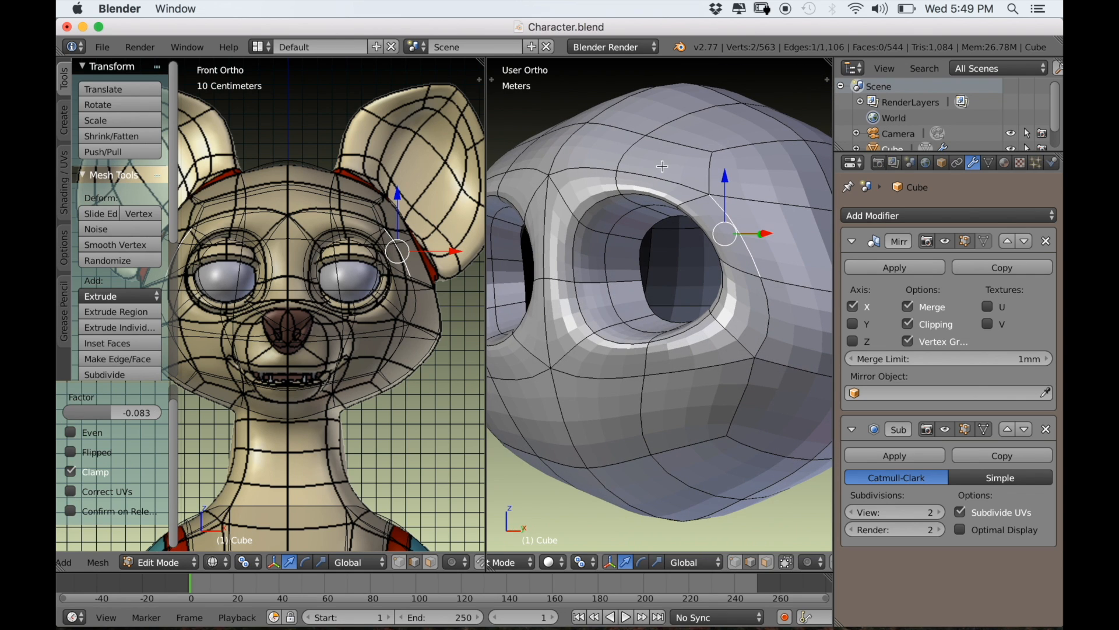
middle_click_drag(685, 253, 661, 261)
key("g")
key("g")
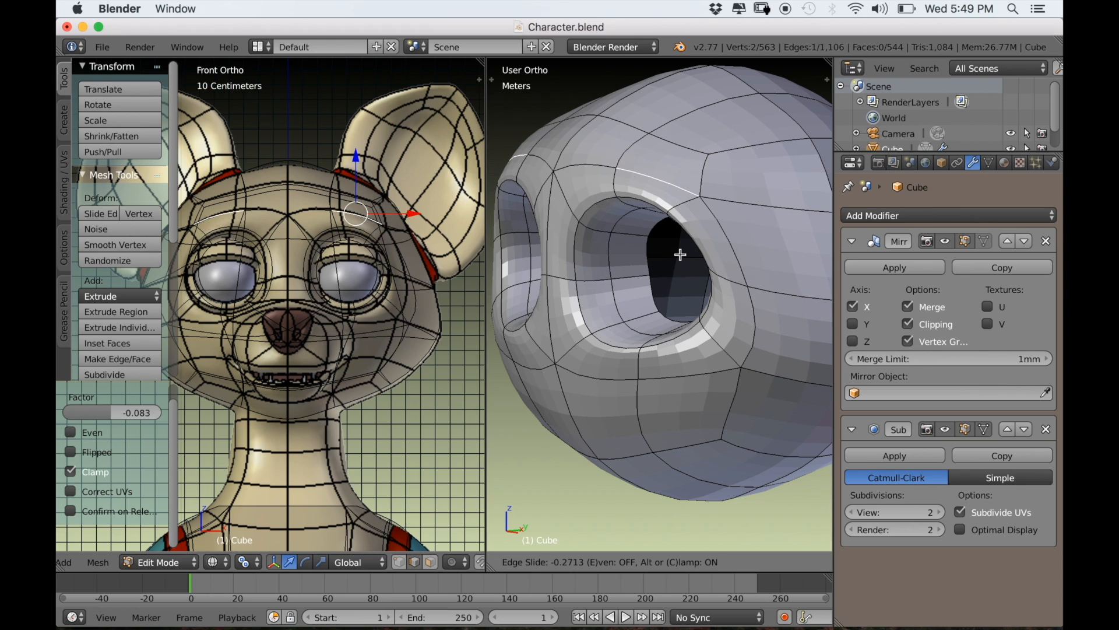
left_click(679, 252)
Move the edge above the eye about 9.8 cm forward and 1.3 cm up to match the reference brow in side wireframe.
key("KP_3")
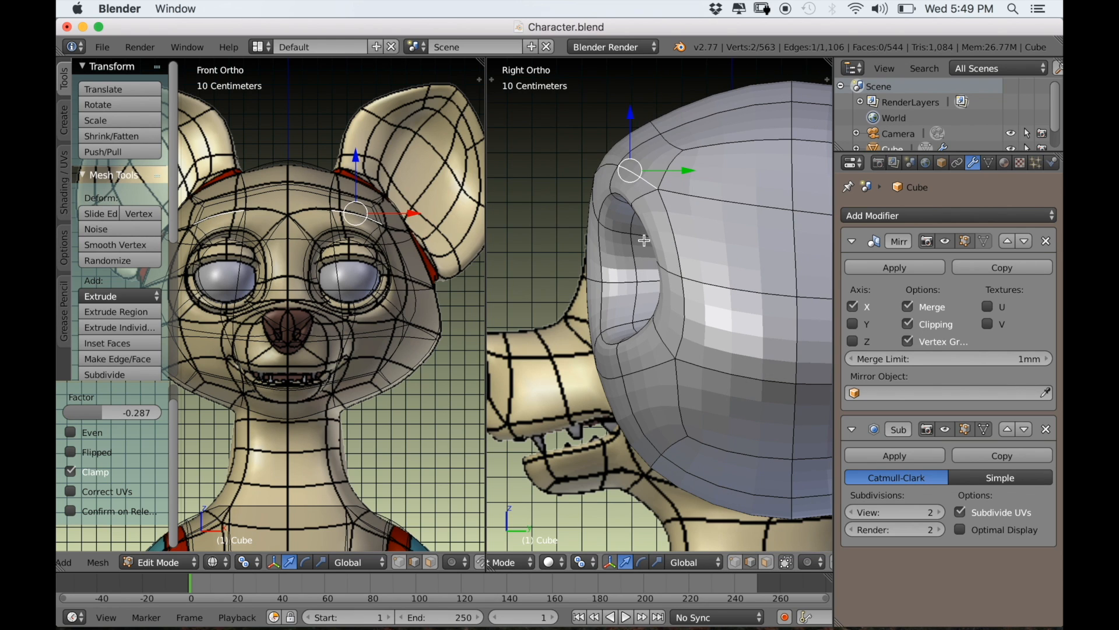
key("z")
key("g")
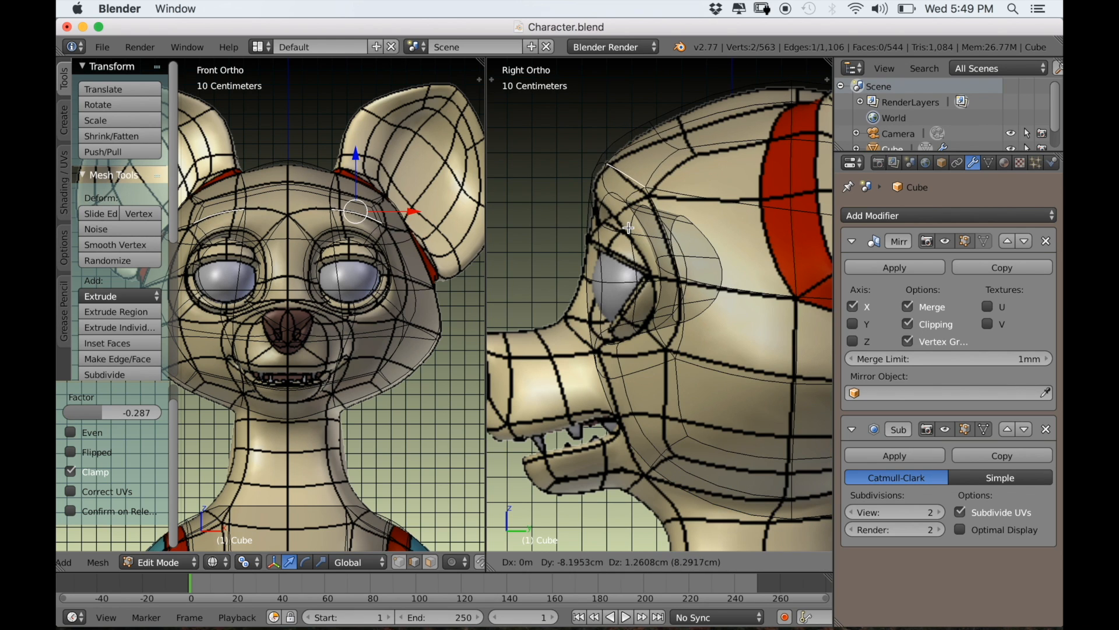
left_click(625, 228)
key("z")
middle_click_drag(625, 233, 643, 429)
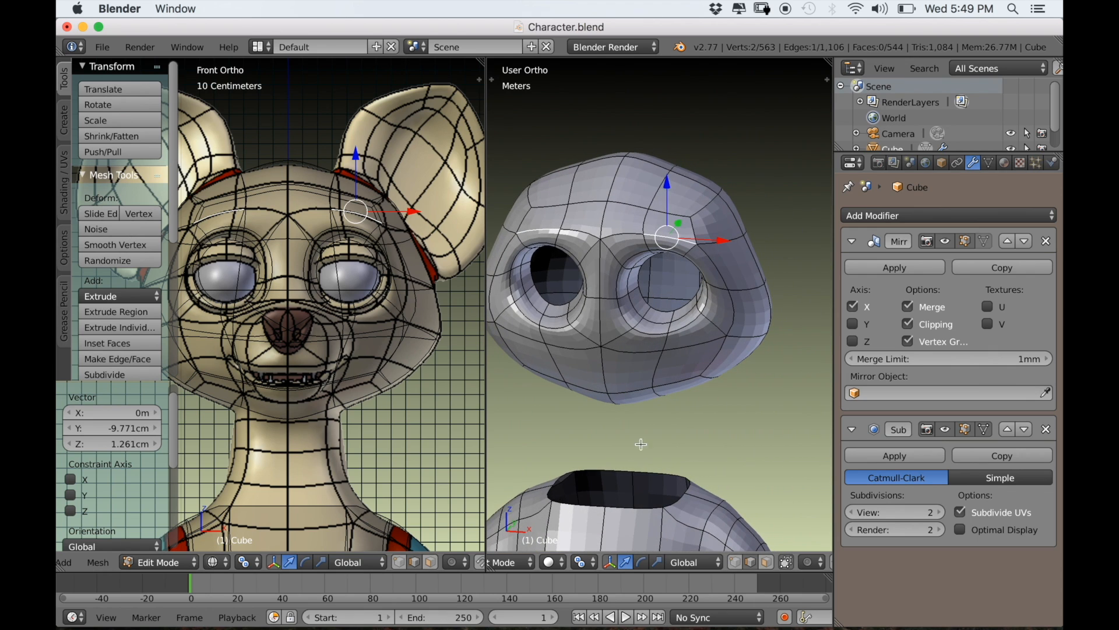
Refine the edges around the eye socket, including a move of about 2.6 cm backward along Y.
scroll(580, 285, "up", 4)
middle_click_drag(605, 239, 675, 338)
scroll(674, 335, "up", 2)
left_click_drag(672, 236, 708, 213)
scroll(687, 286, "down", 4)
mouse_move(676, 306)
middle_mouse_down()
mouse_move(692, 285)
mouse_move(677, 262)
mouse_move(660, 300)
middle_mouse_up()
left_click_drag(701, 263, 704, 263)
Select the central face below the eyes and extrude it about 54 cm forward along Y to start the muzzle.
middle_click_drag(650, 408, 677, 324)
scroll(631, 357, "up", 1)
middle_click_drag(632, 358, 650, 375, "shift")
left_click(766, 563)
right_click(635, 339)
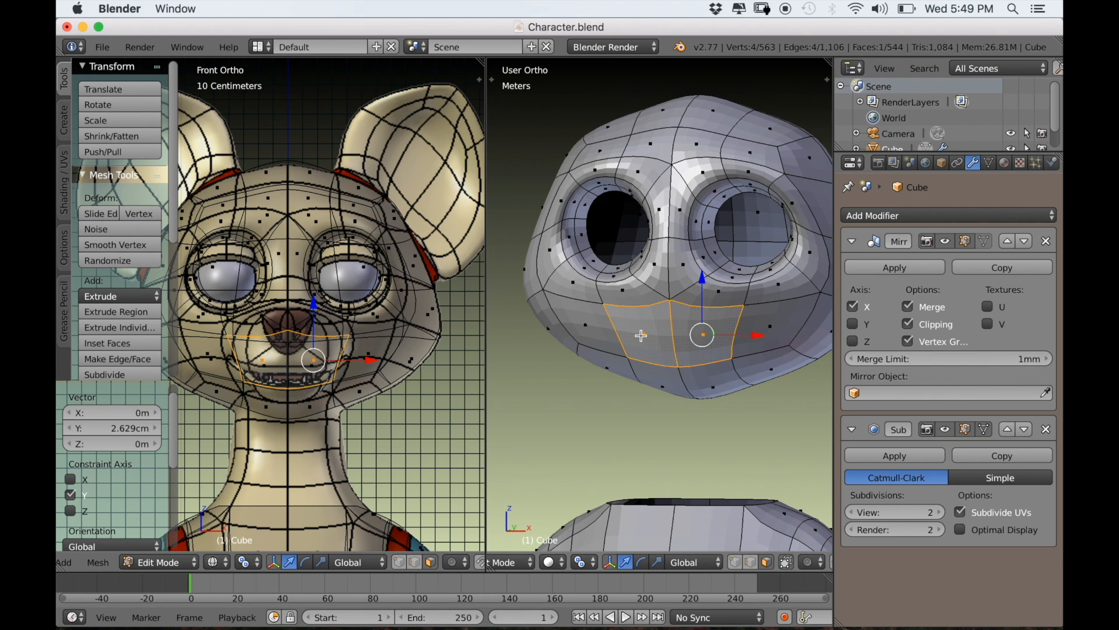
middle_click_drag(642, 332, 634, 387)
scroll(681, 387, "up", 1)
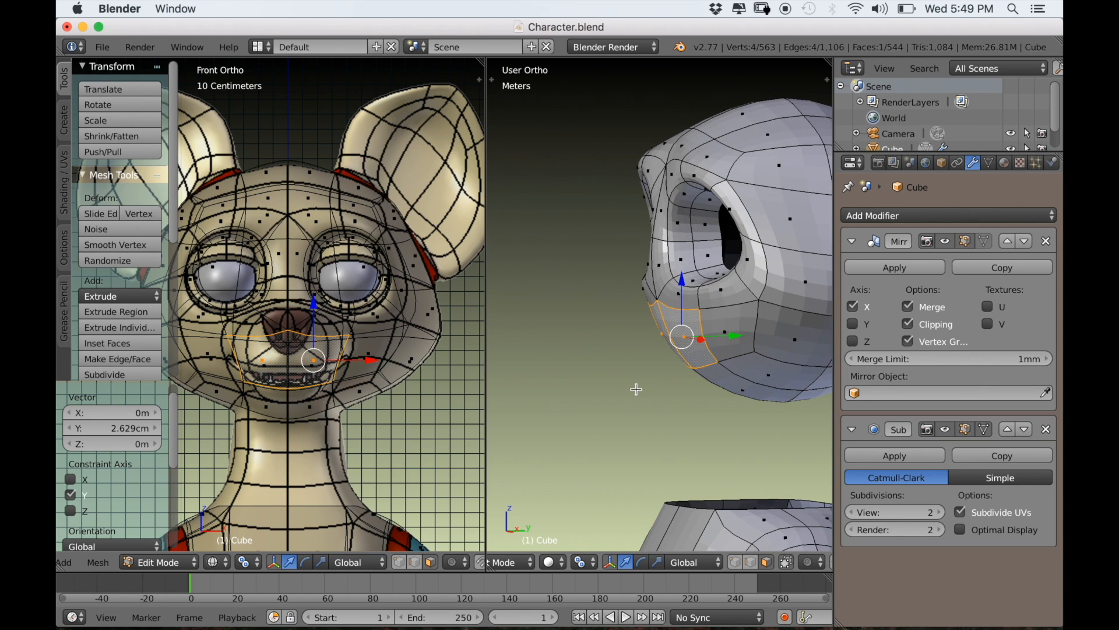
key("KP_3")
key("e")
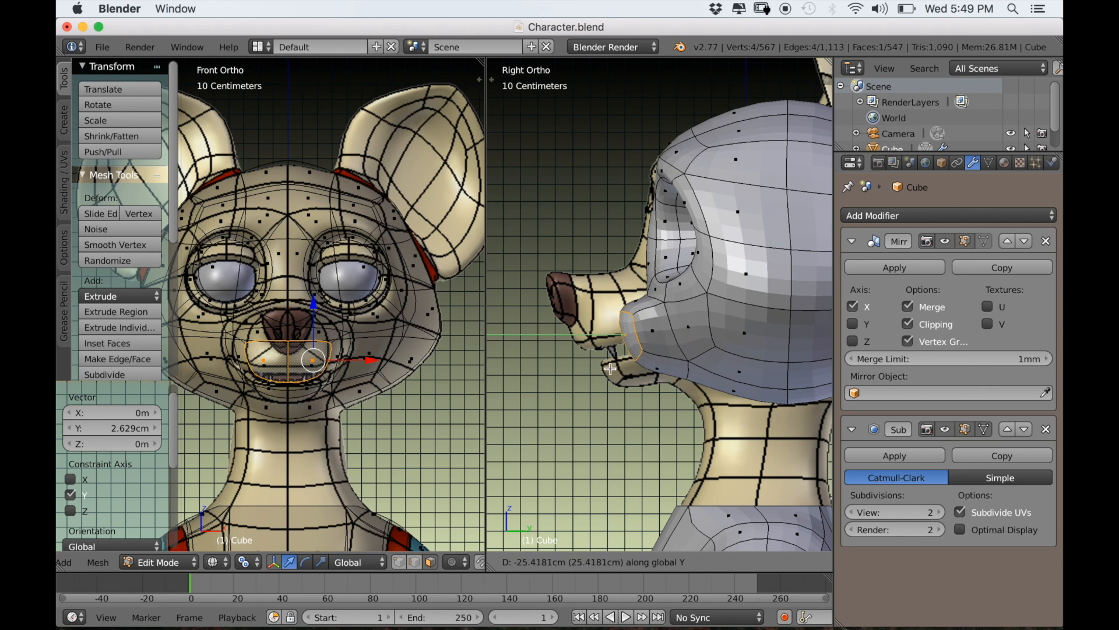
left_click(580, 368)
scroll(663, 355, "up", 2)
scroll(669, 365, "down", 1)
middle_click_drag(665, 369, 603, 395, "shift")
scroll(603, 395, "down", 1)
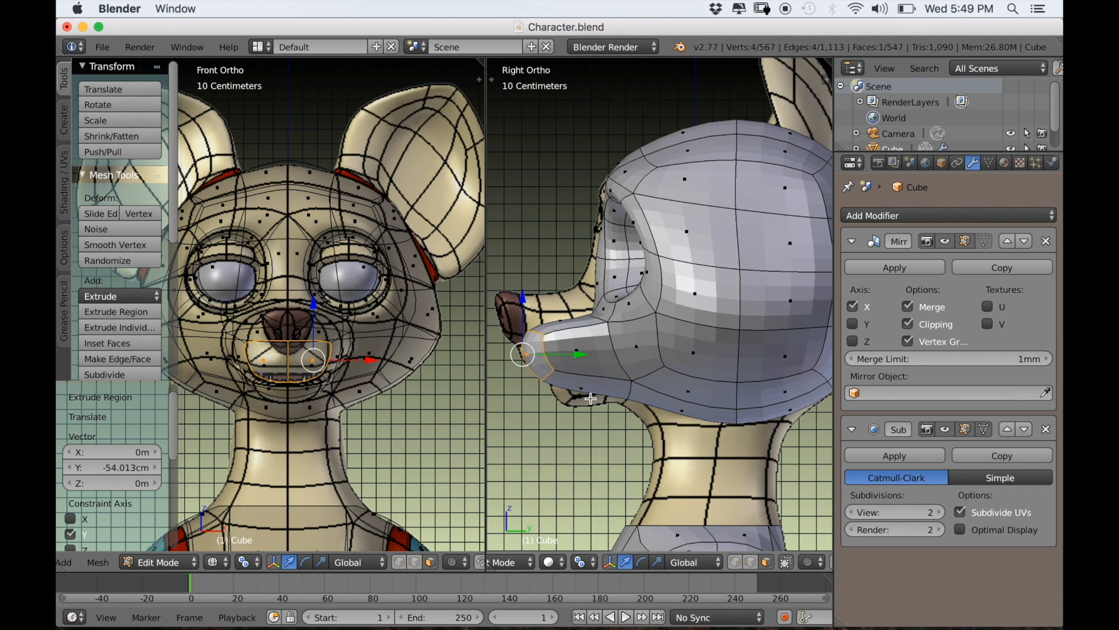
key("ctrl+r")
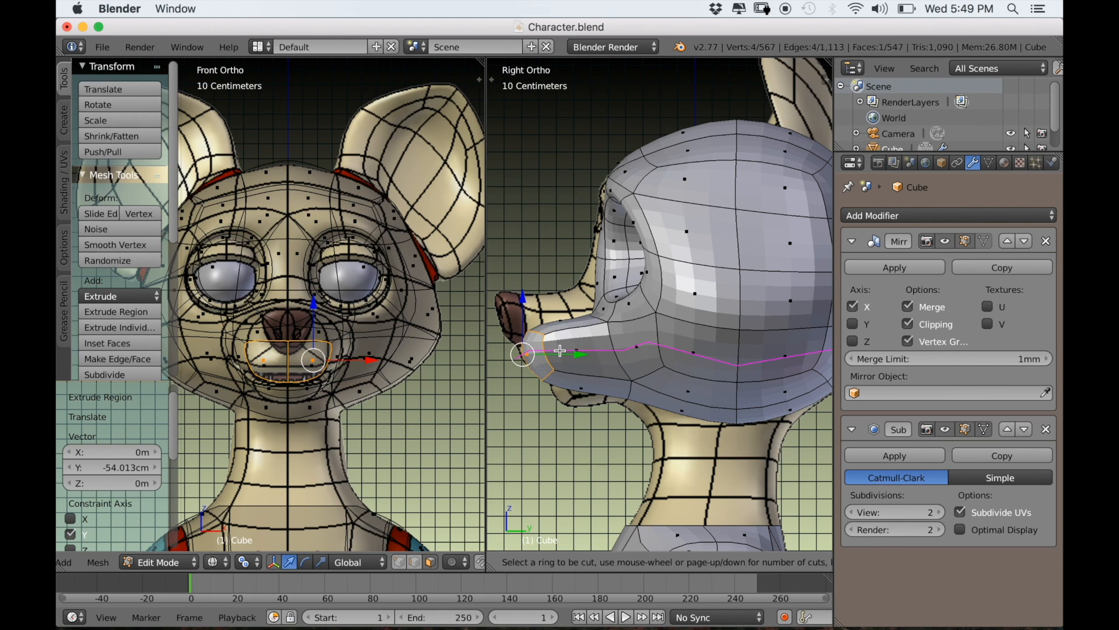
left_click(560, 350)
right_click(560, 350)
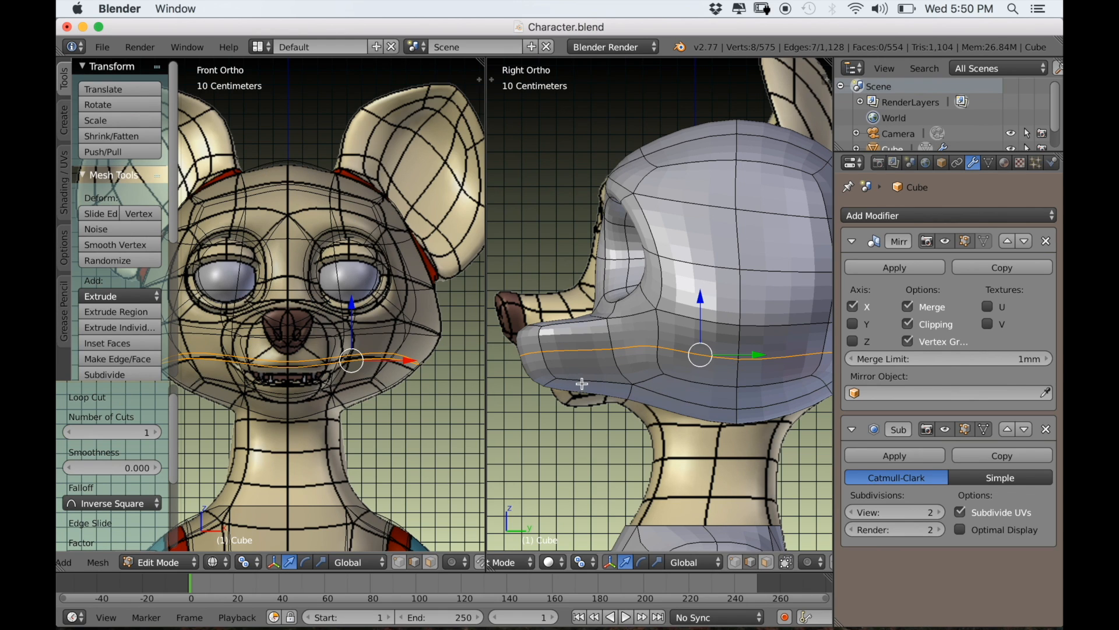
key("ctrl+z")
Select the top edge at the muzzle's base and move it about 15.1 cm forward and 19.2 cm up in side view.
middle_click_drag(582, 375, 623, 400)
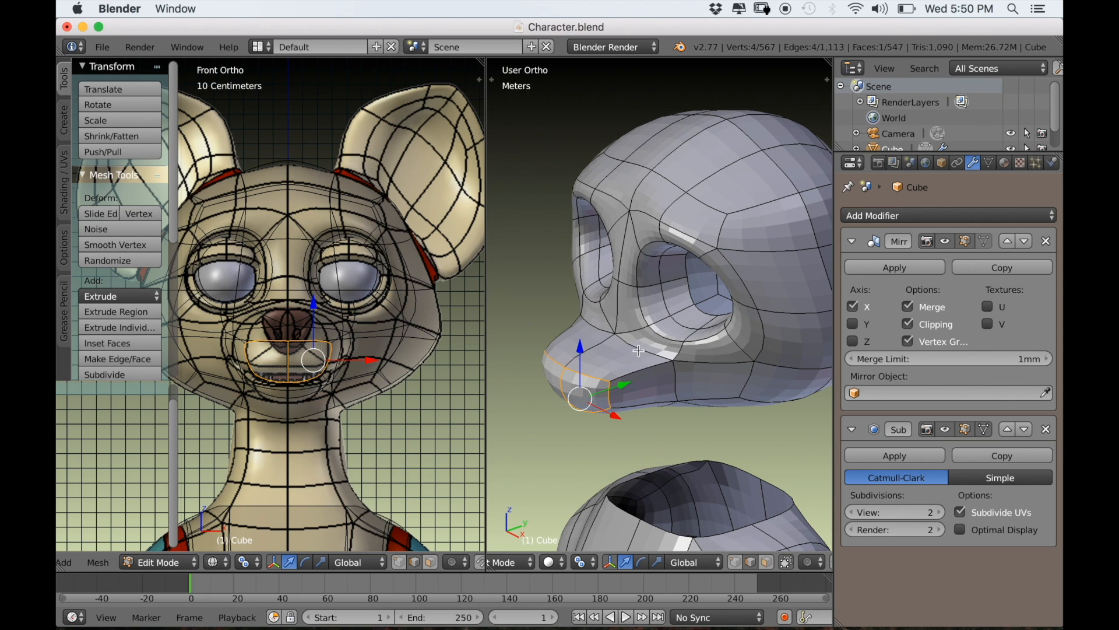
right_click(642, 360)
key("KP_3")
scroll(624, 376, "up", 3)
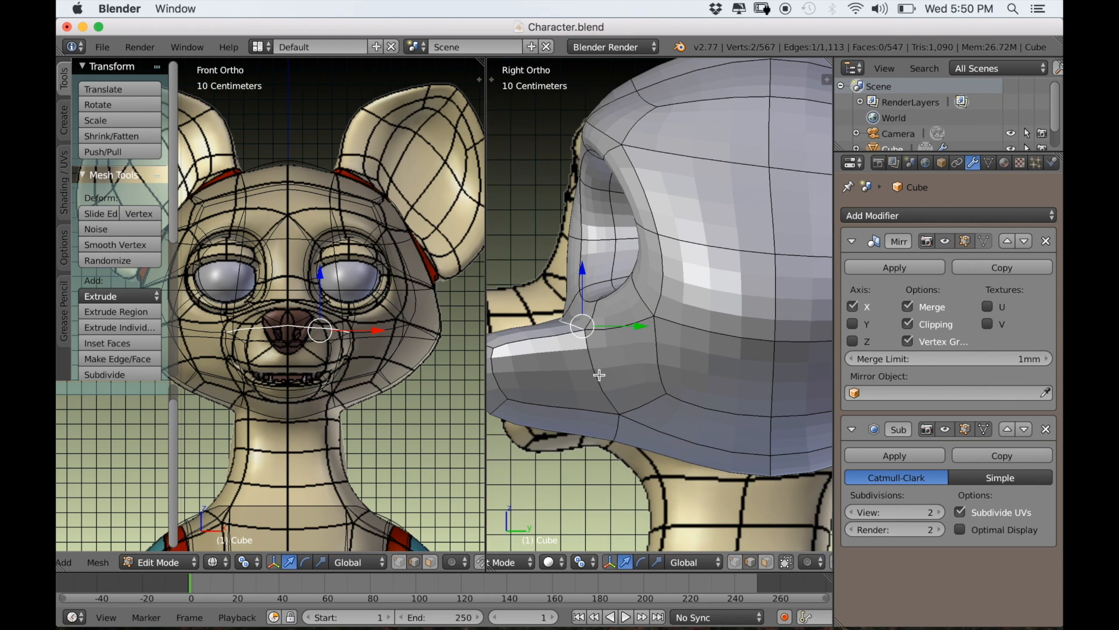
key("g")
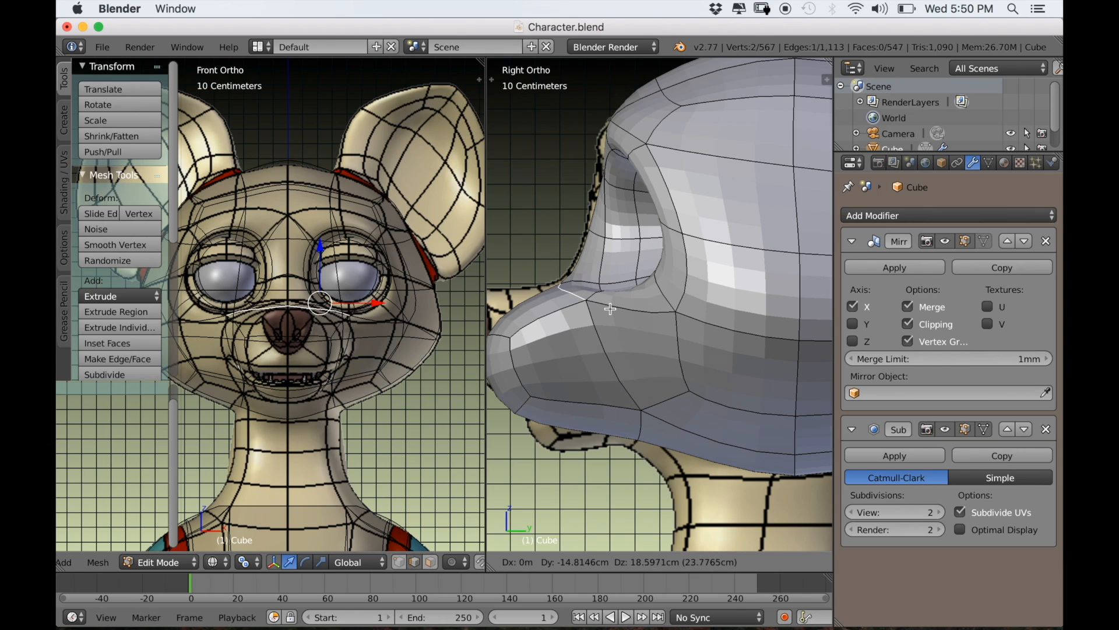
left_click(609, 308)
scroll(595, 354, "down", 1)
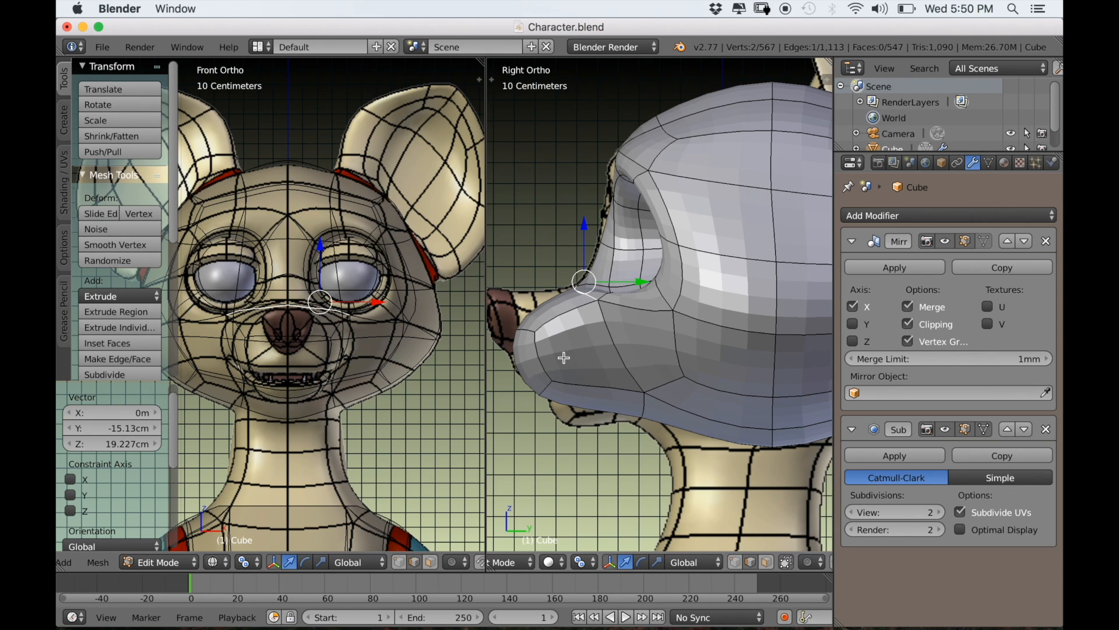
Select the muzzle's front face, move it about 7.9 cm forward and 15.4 cm up, and rotate it about 15.2° in side view.
middle_click_drag(563, 357, 585, 356, "shift")
left_click(764, 562)
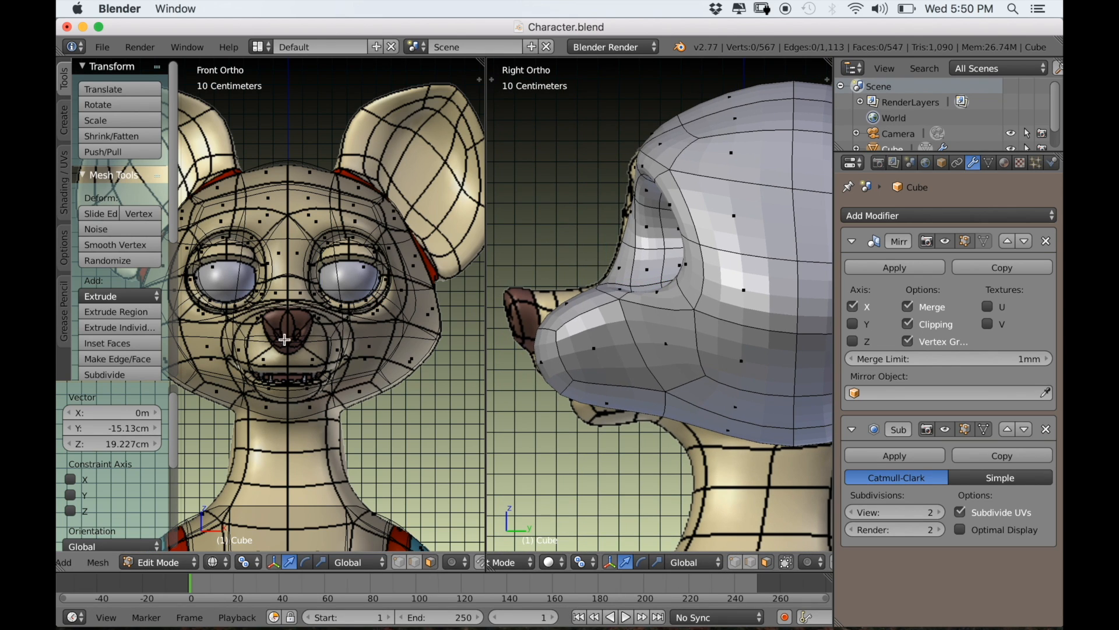
key("z")
right_click(307, 366)
scroll(519, 375, "up", 1)
middle_click_drag(503, 383, 523, 385, "shift")
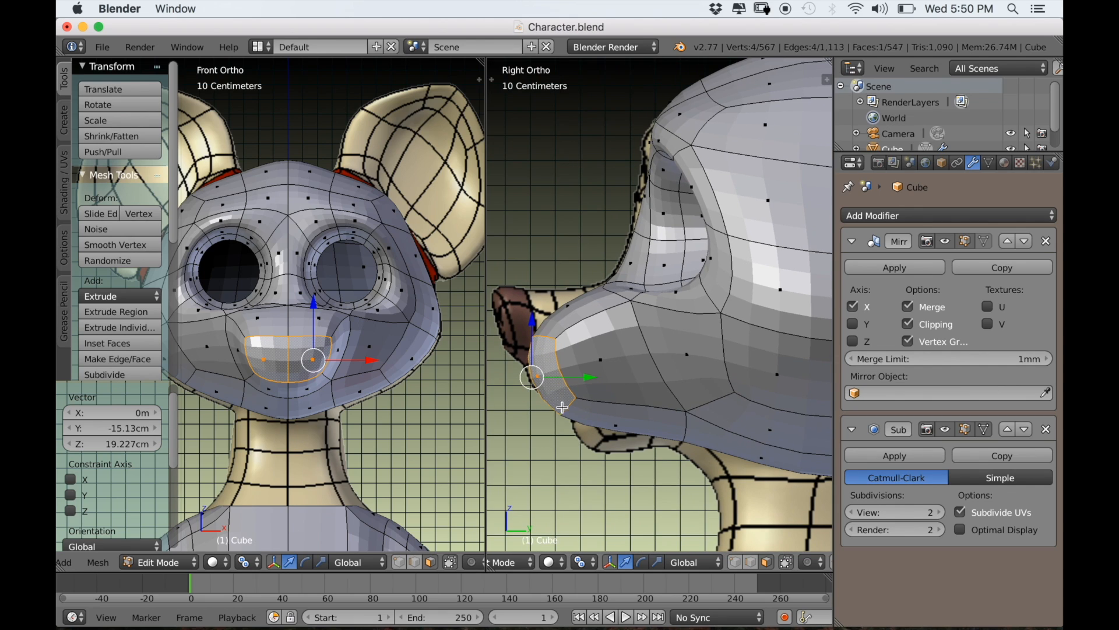
key("g")
left_click(544, 376)
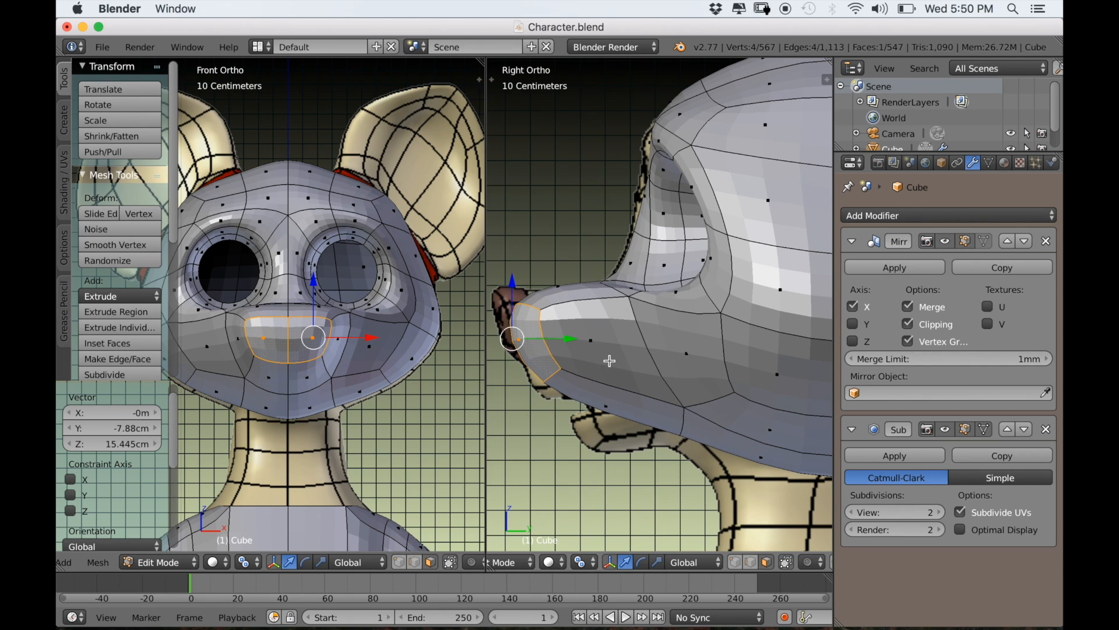
key("r")
left_click(525, 395)
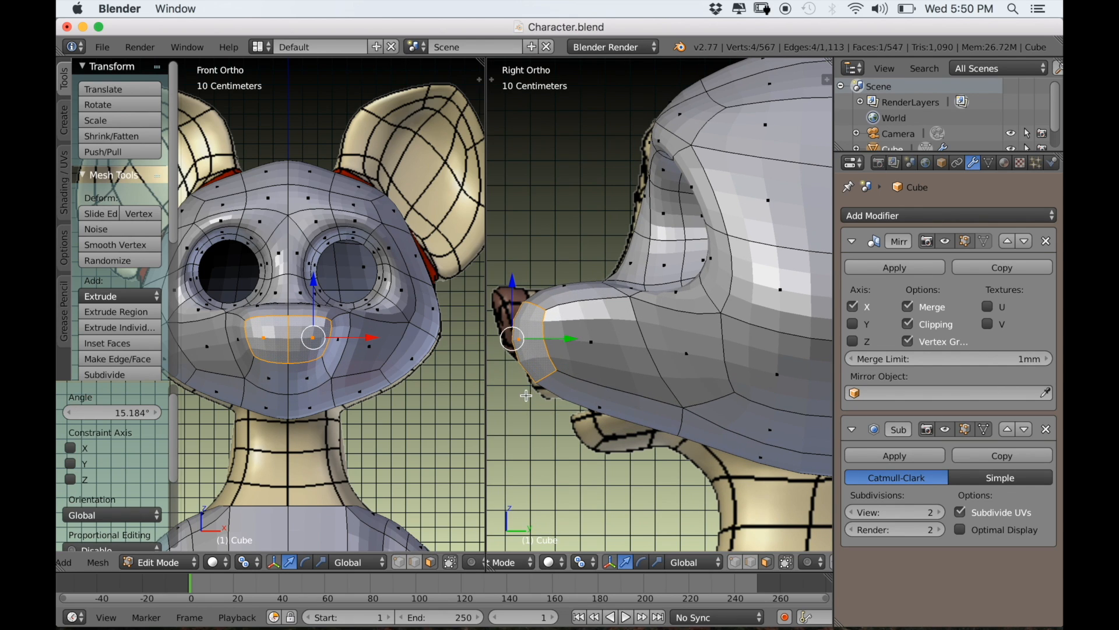
Add one horizontal loop cut running through the muzzle and around the head.
key("ctrl+r")
left_click(558, 360)
left_click(566, 370)
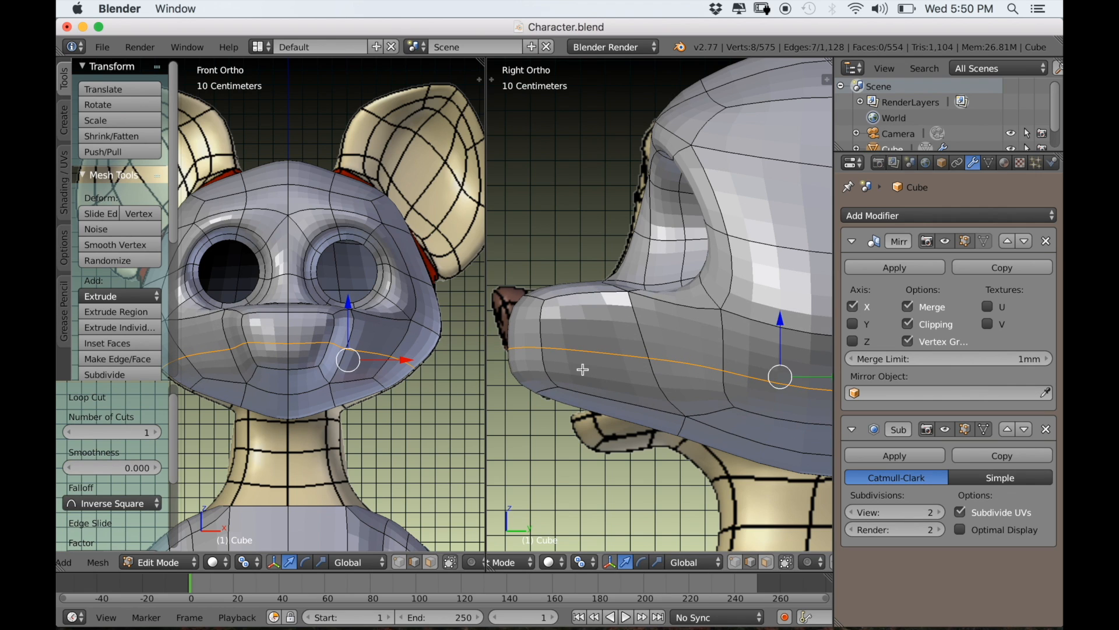
scroll(580, 369, "down", 5)
scroll(585, 355, "up", 2)
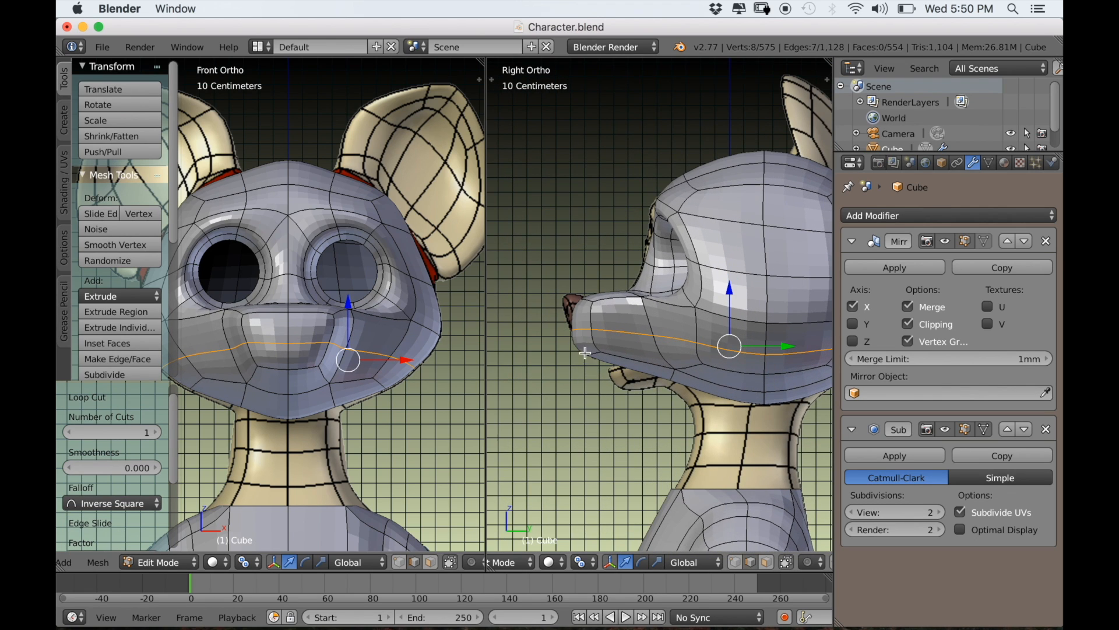
scroll(592, 344, "up", 2)
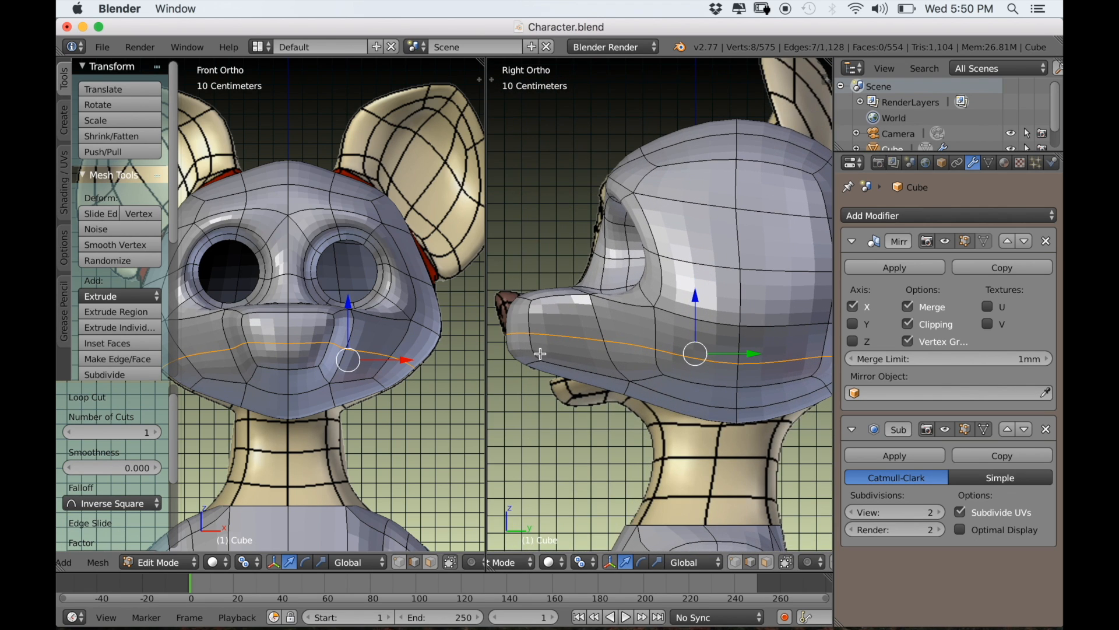
Select the new loop's edges at the muzzle's front and side and edge-slide them downward by a factor of about 0.45.
key("z")
right_click(553, 339)
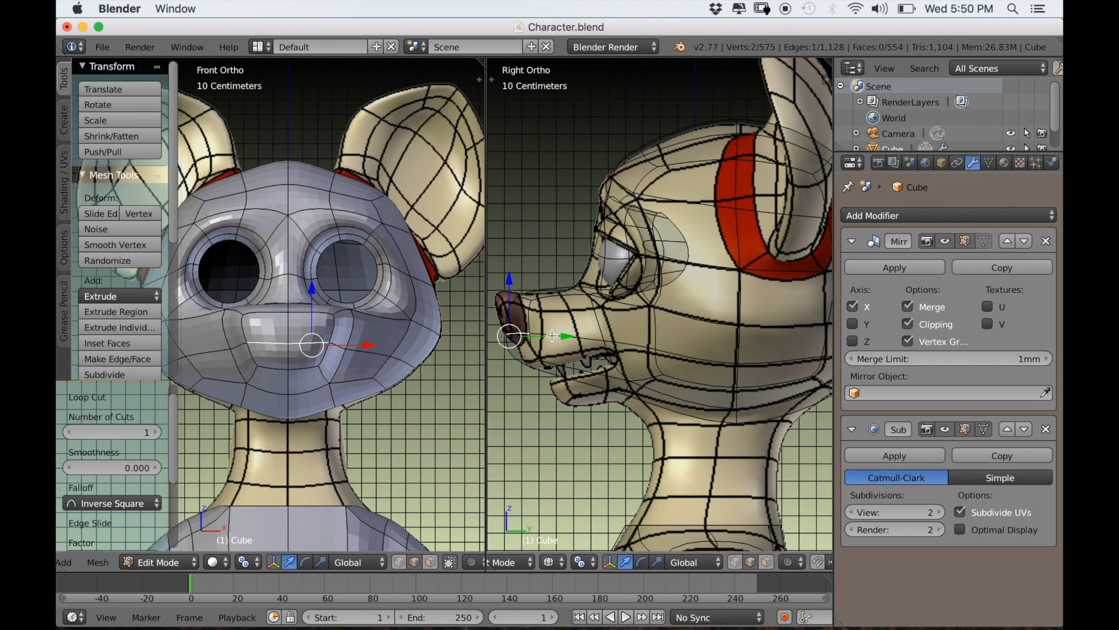
middle_click_drag(347, 362, 303, 369)
right_click(340, 349, "shift")
scroll(617, 407, "up", 2)
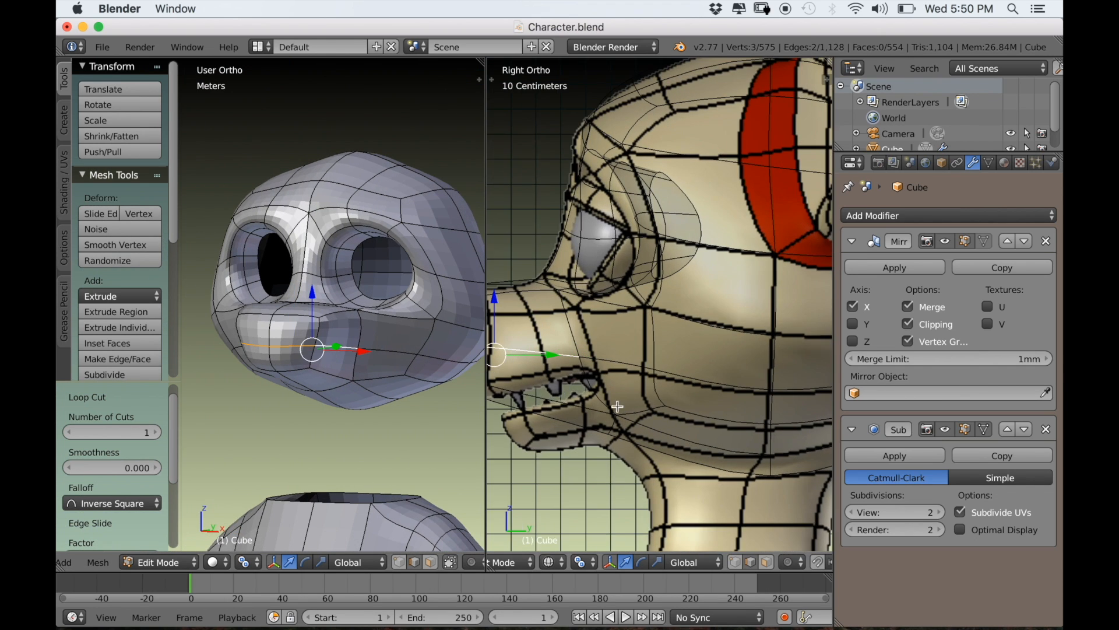
middle_click_drag(535, 393, 649, 372, "shift")
key("g")
key("g")
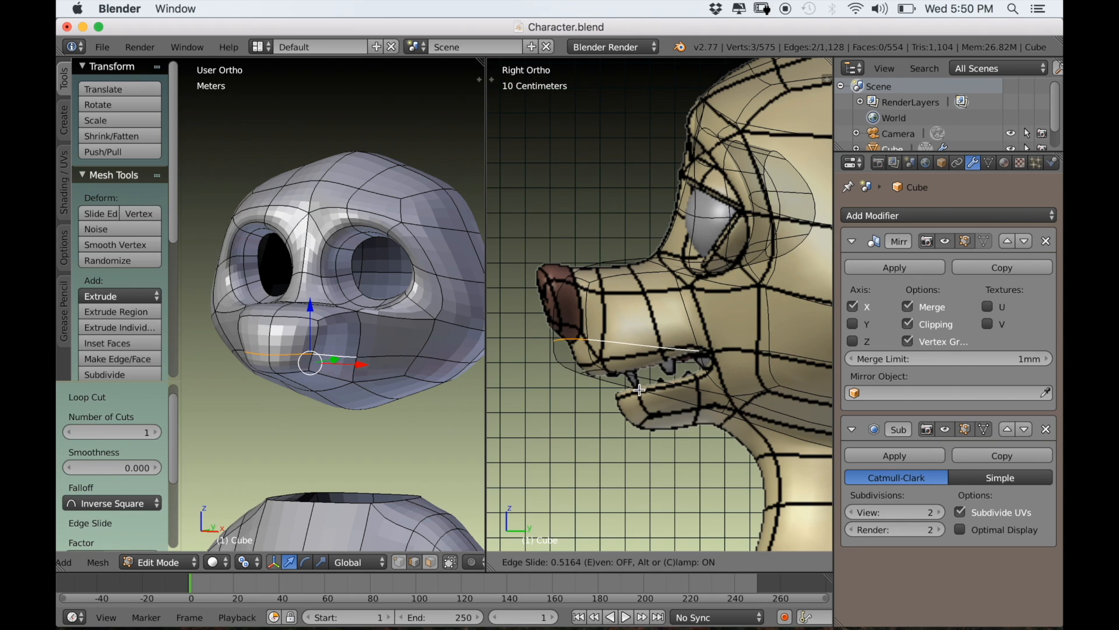
left_click(651, 387)
Select the muzzle's lower front edge and move it about 27.4 cm backward and 30.3 cm down toward the reference jaw.
right_click(602, 391)
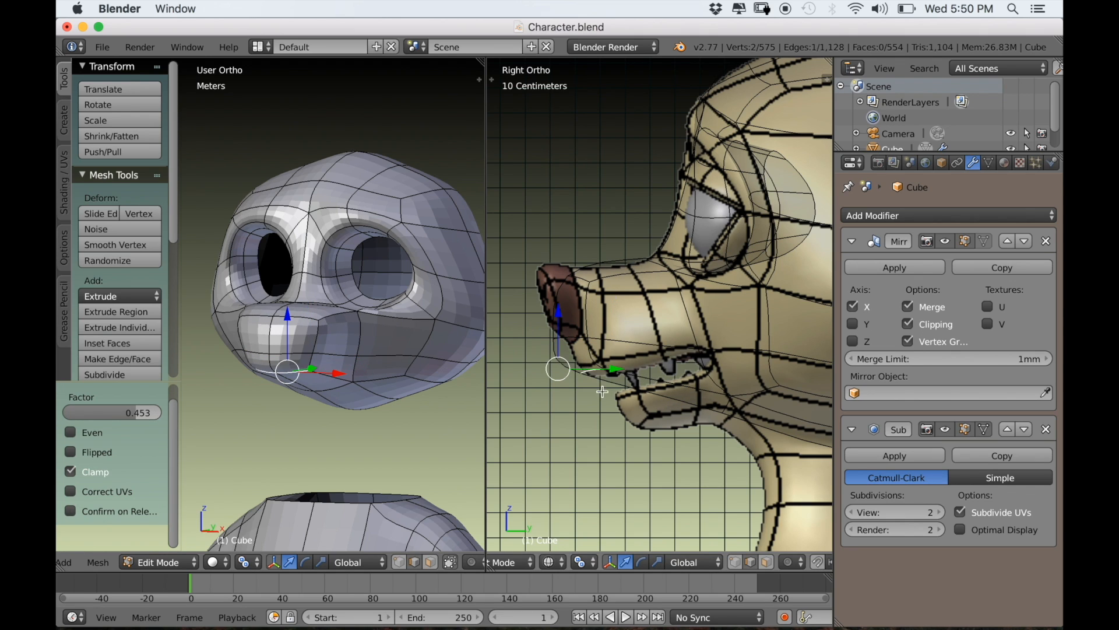
key("g")
left_click(609, 351)
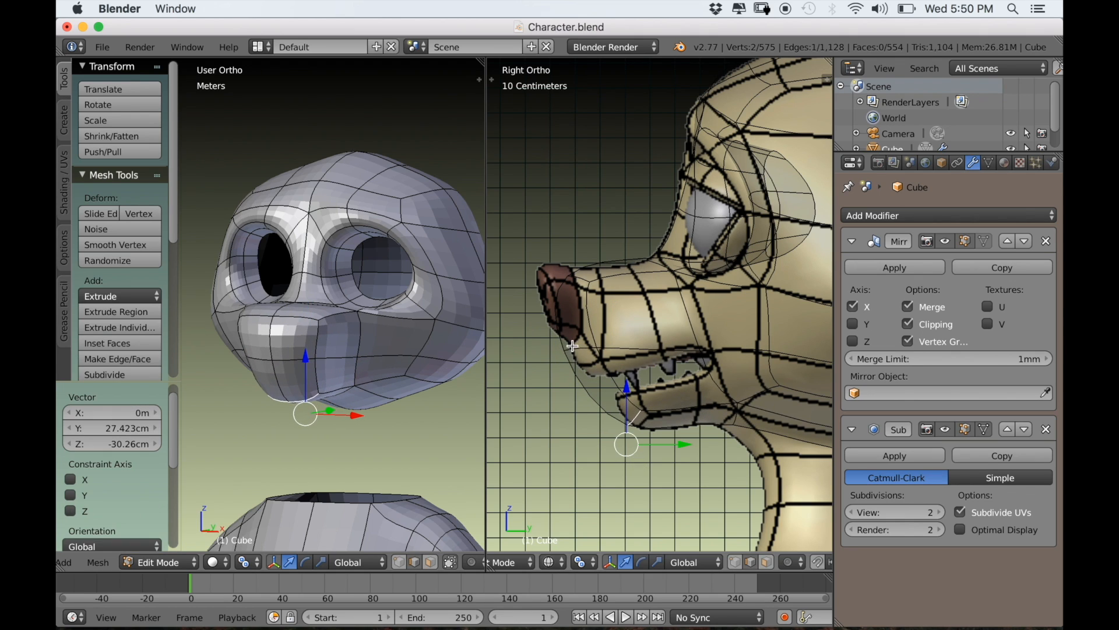
Move the muzzle's lower loop edges about 9.5 cm backward and 11.7 cm down, rotate them about 12°, and align them with the reference mouth line.
key("g")
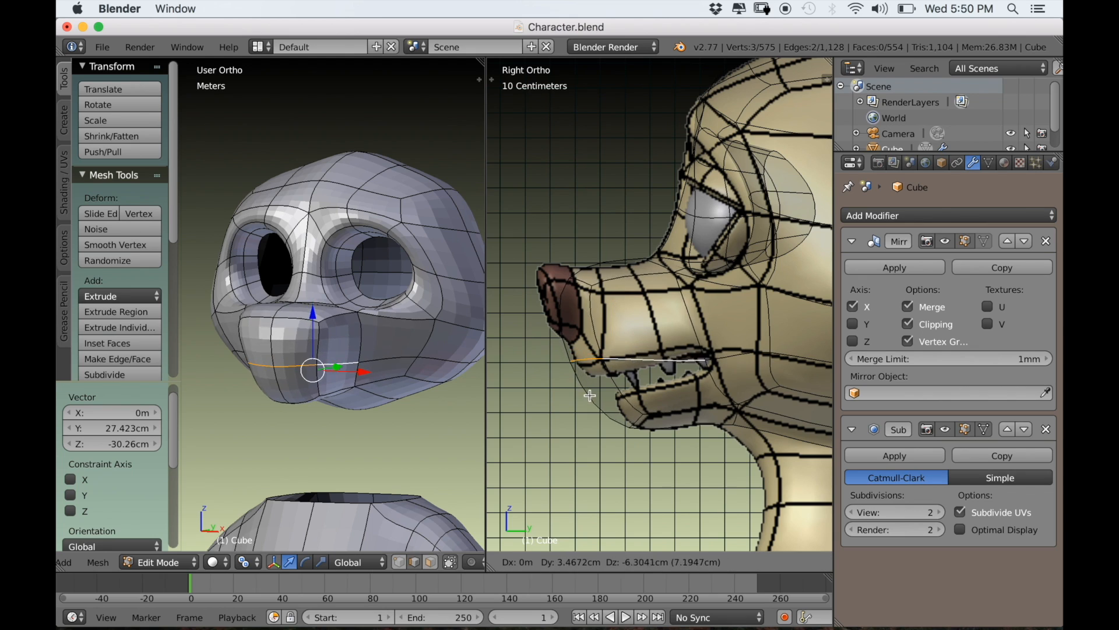
left_click(642, 391)
key("r")
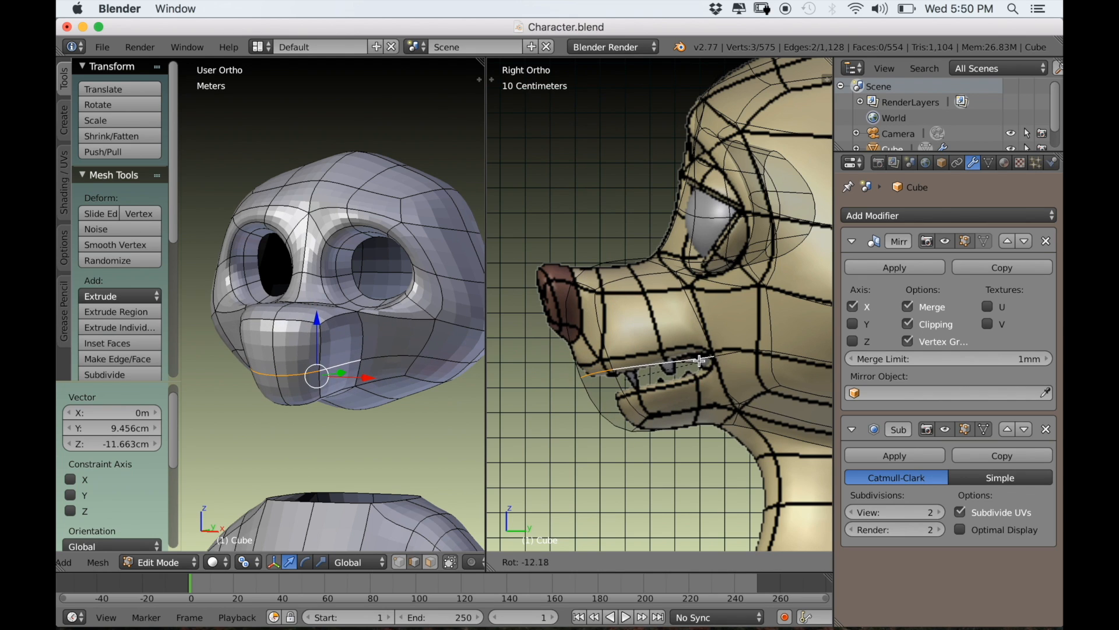
left_click(685, 369)
key("g")
left_click(642, 356)
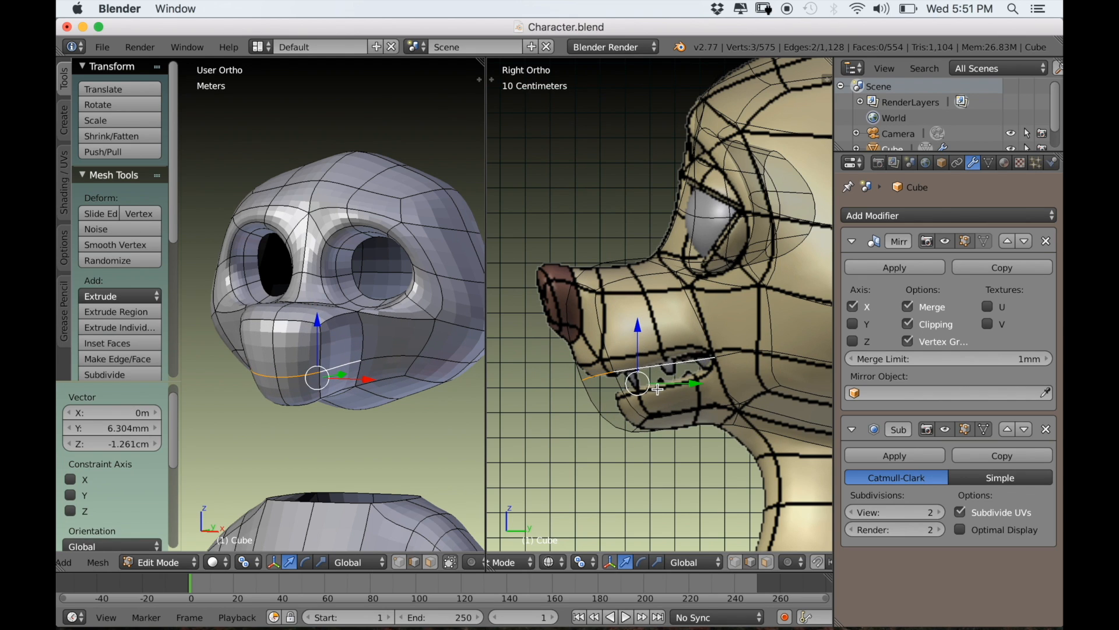
key("g")
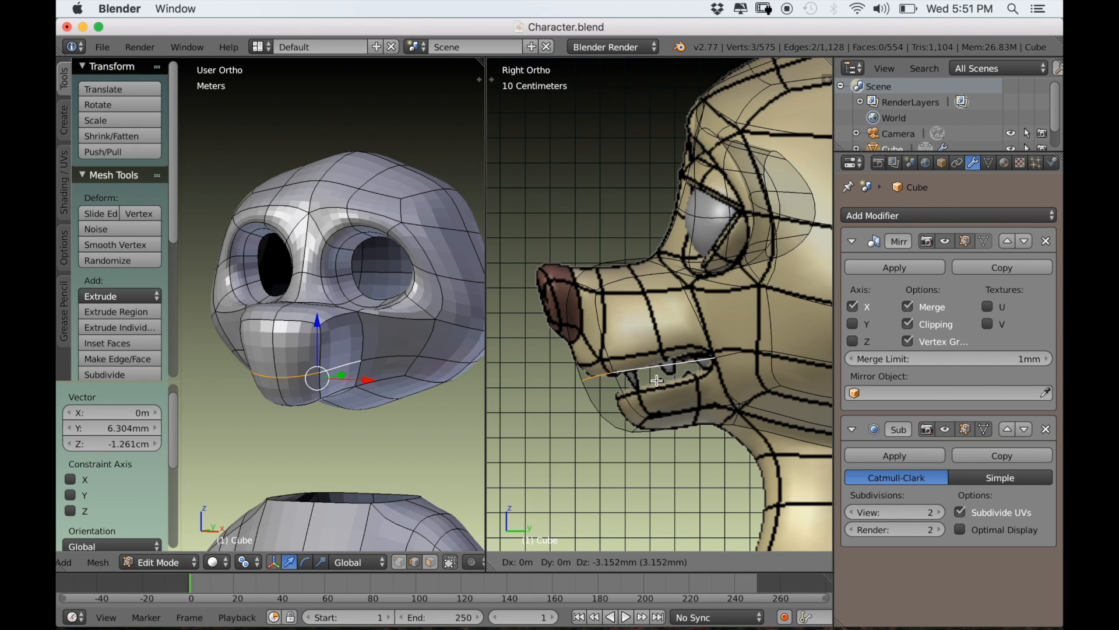
left_click(658, 384)
Add one centred vertical loop cut around the muzzle between its front and the head.
key("z")
scroll(637, 388, "down", 4)
mouse_move(627, 388)
middle_mouse_down()
mouse_move(689, 379)
mouse_move(612, 379)
mouse_move(645, 381)
middle_mouse_up()
scroll(612, 380, "up", 5)
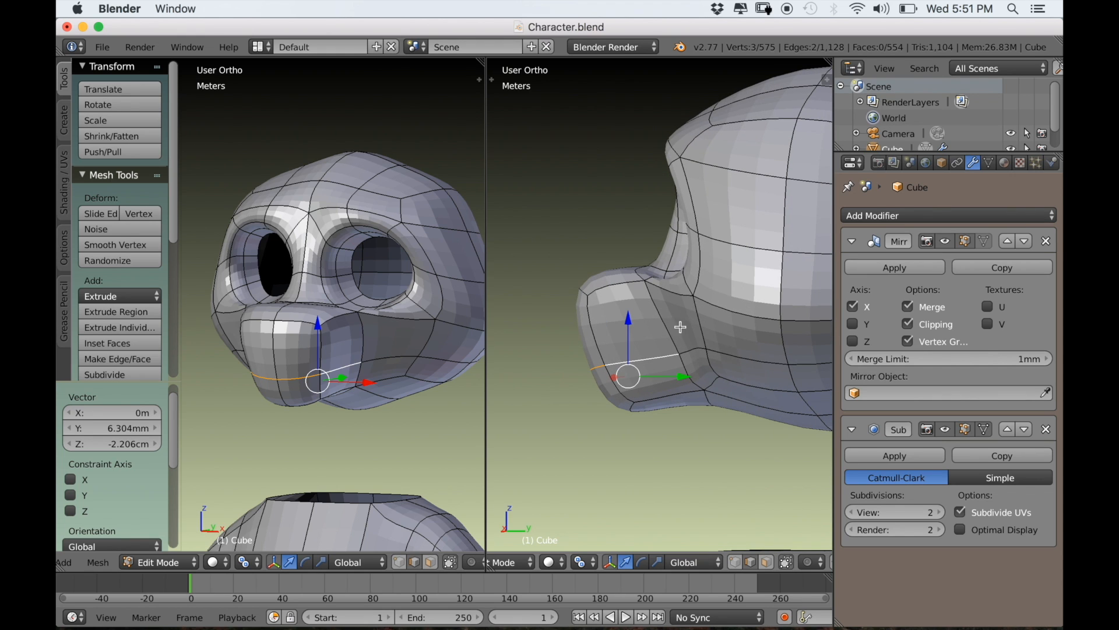
left_click(625, 309)
right_click(625, 310)
Select the faces below the eye socket and across the muzzle's base, and smooth their vertices three times.
middle_click_drag(625, 309, 675, 366)
scroll(622, 372, "down", 2)
scroll(674, 366, "up", 2)
middle_click_drag(709, 318, 691, 355, "shift")
scroll(692, 355, "up", 2)
middle_click_drag(721, 429, 698, 480)
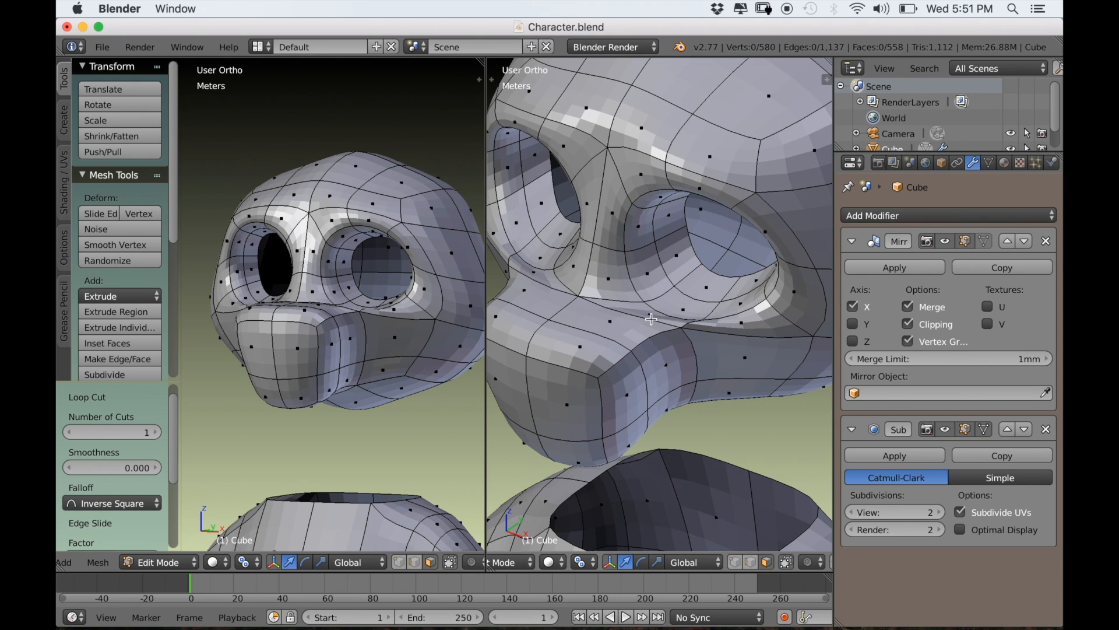
right_click(699, 326, "shift")
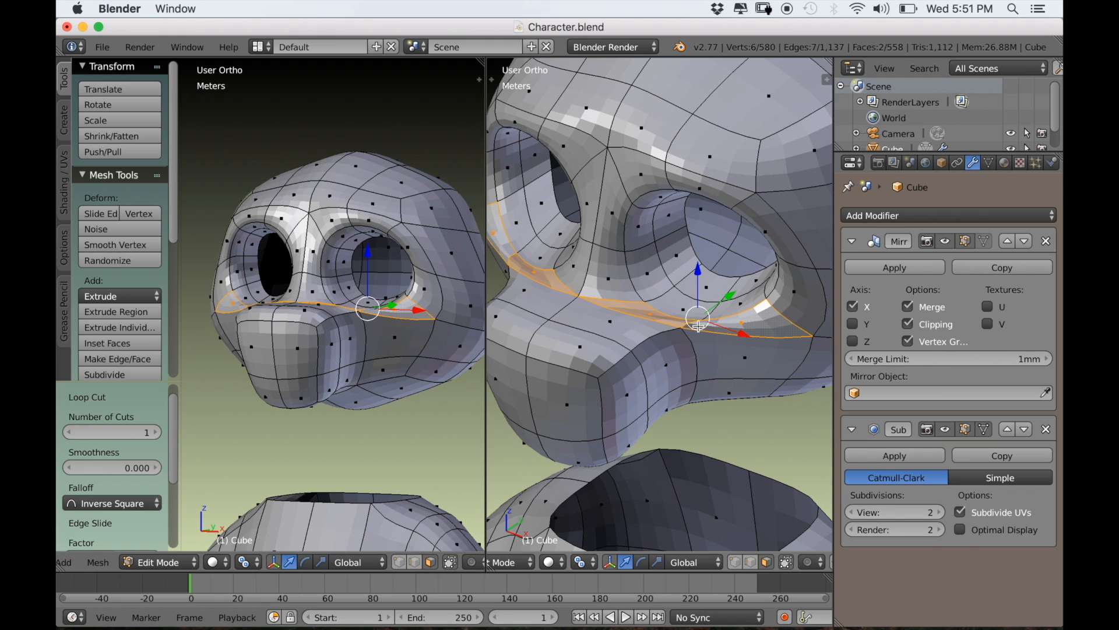
right_click(631, 326, "shift")
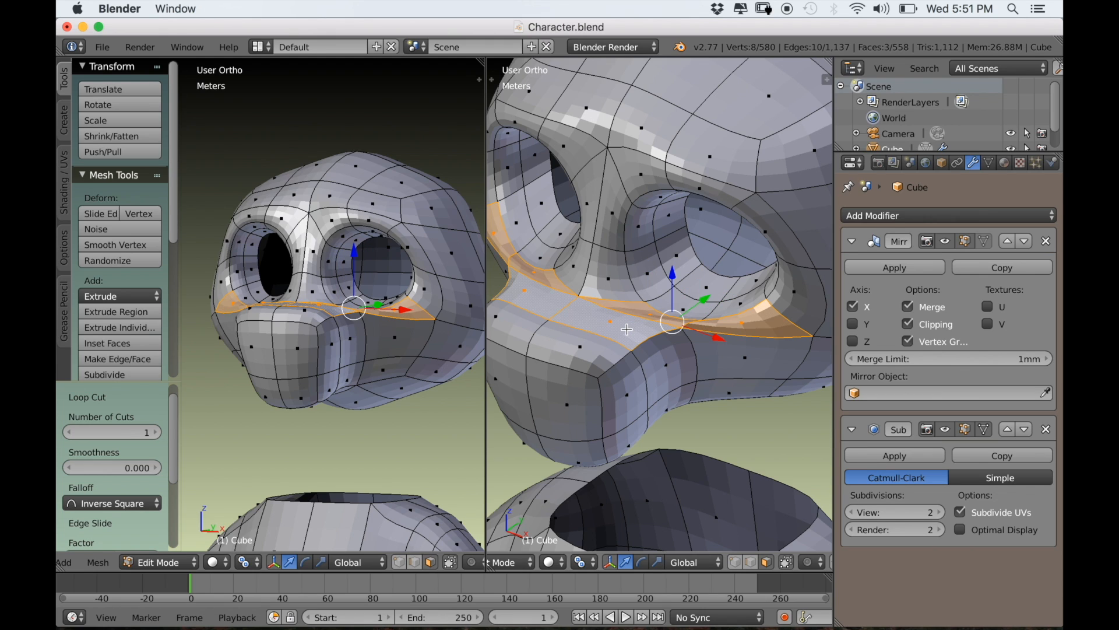
key("w")
left_click(602, 399)
key("w")
left_click(601, 399)
middle_click_drag(601, 399, 629, 366)
key("w")
left_click(604, 362)
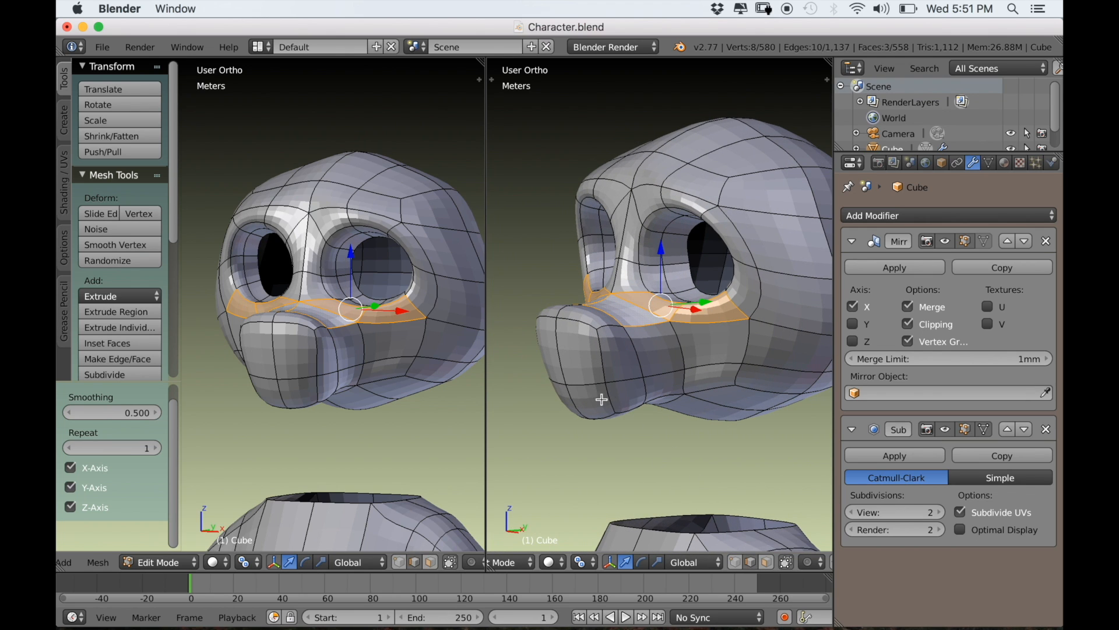
Select the mouth-line edges along the muzzle's front and side and rip them apart to open the mouth.
right_click(624, 381)
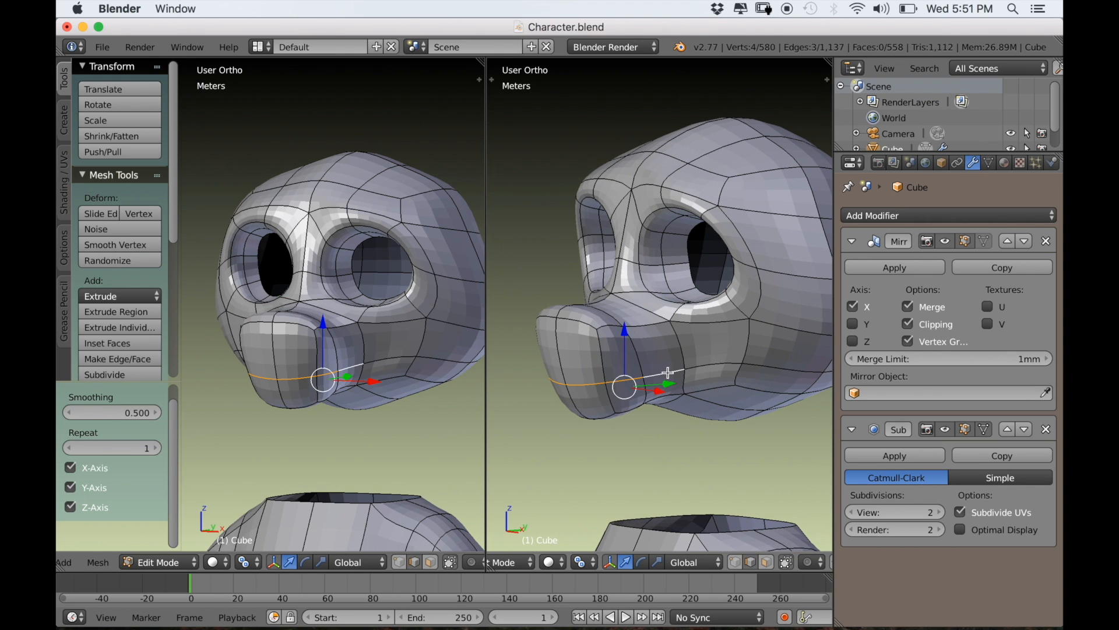
middle_click_drag(668, 372, 714, 370)
middle_click_drag(642, 415, 615, 386, "shift")
scroll(687, 367, "up", 2)
right_click(710, 338, "shift")
key("v")
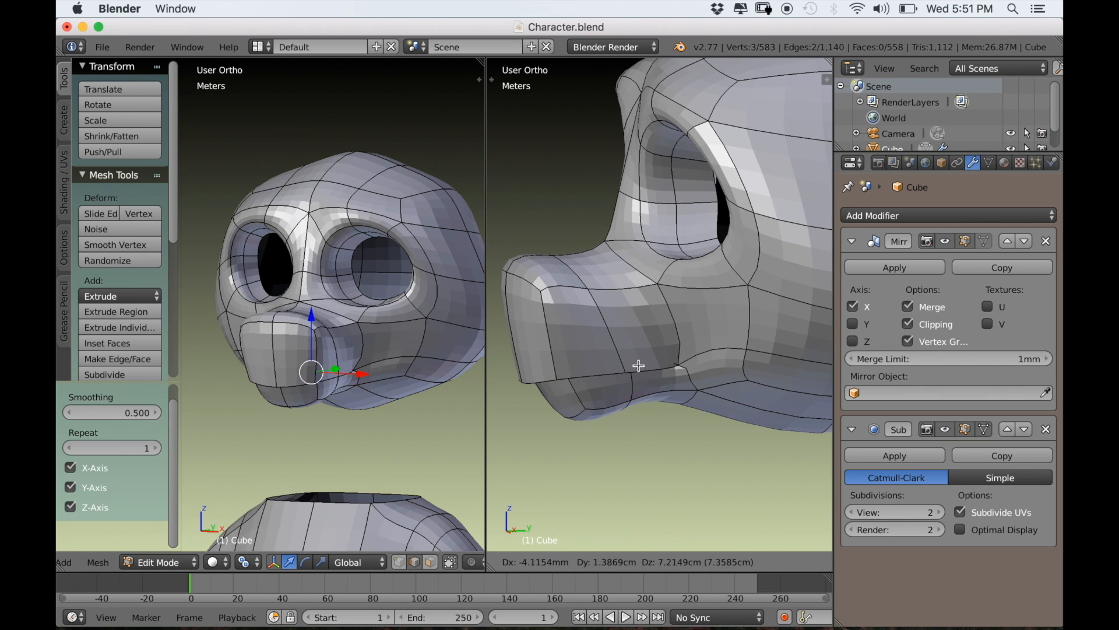
left_click(657, 386)
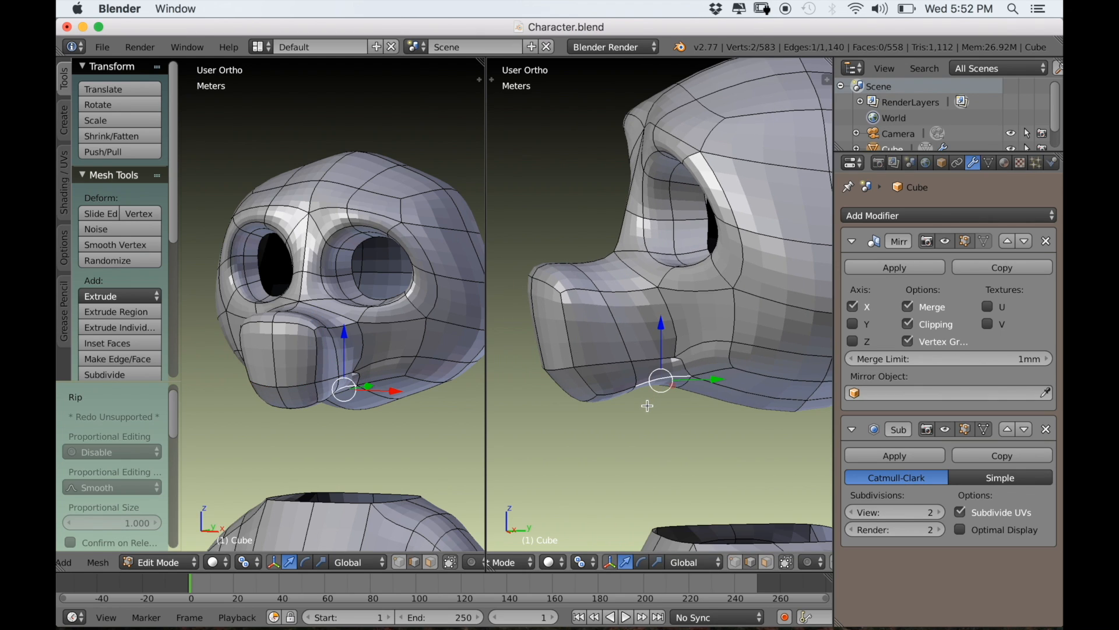
scroll(646, 373, "up", 1)
key("ctrl+z")
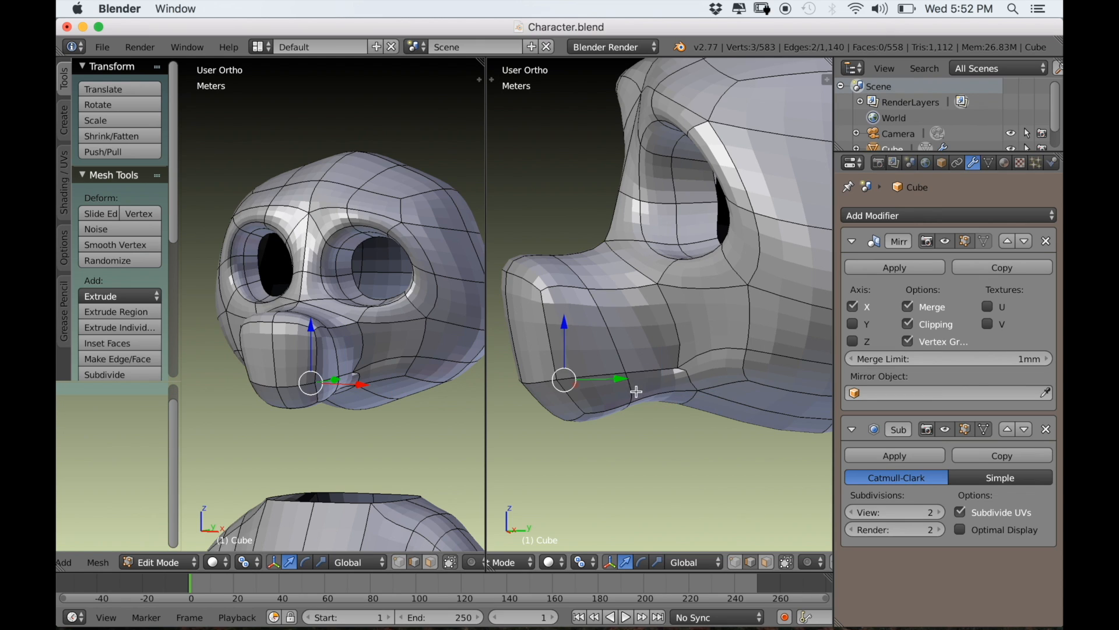
middle_click_drag(637, 392, 629, 396)
key("g")
left_click(654, 409)
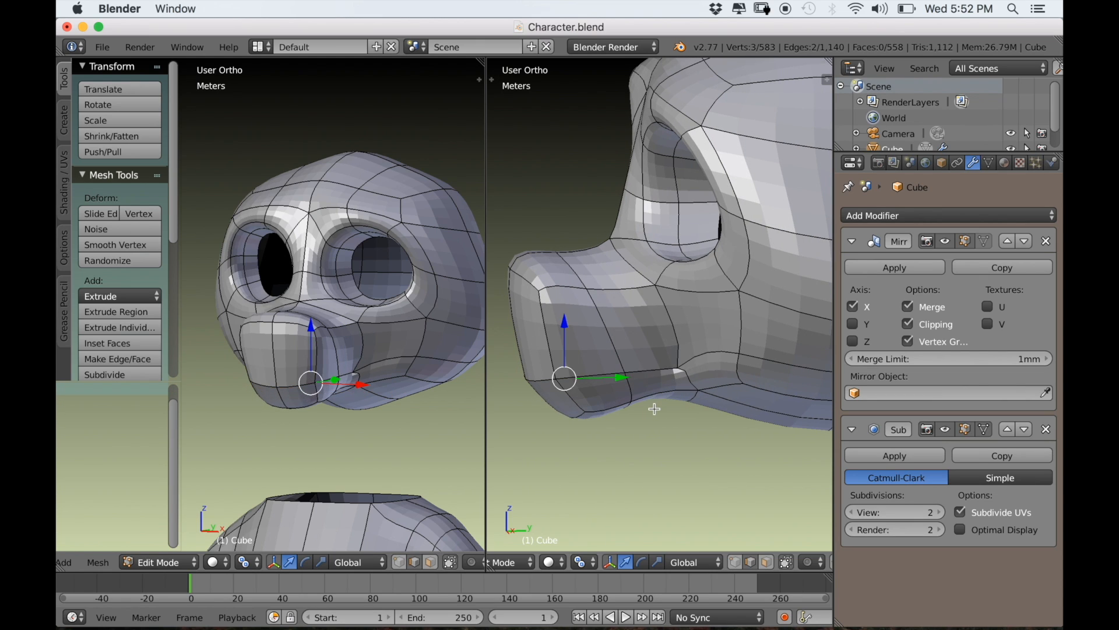
right_click(636, 436)
key("ctrl+z")
Move the ripped lower-lip edges about 9.7 cm straight backward in side view to match the reference jaw.
key("KP_3")
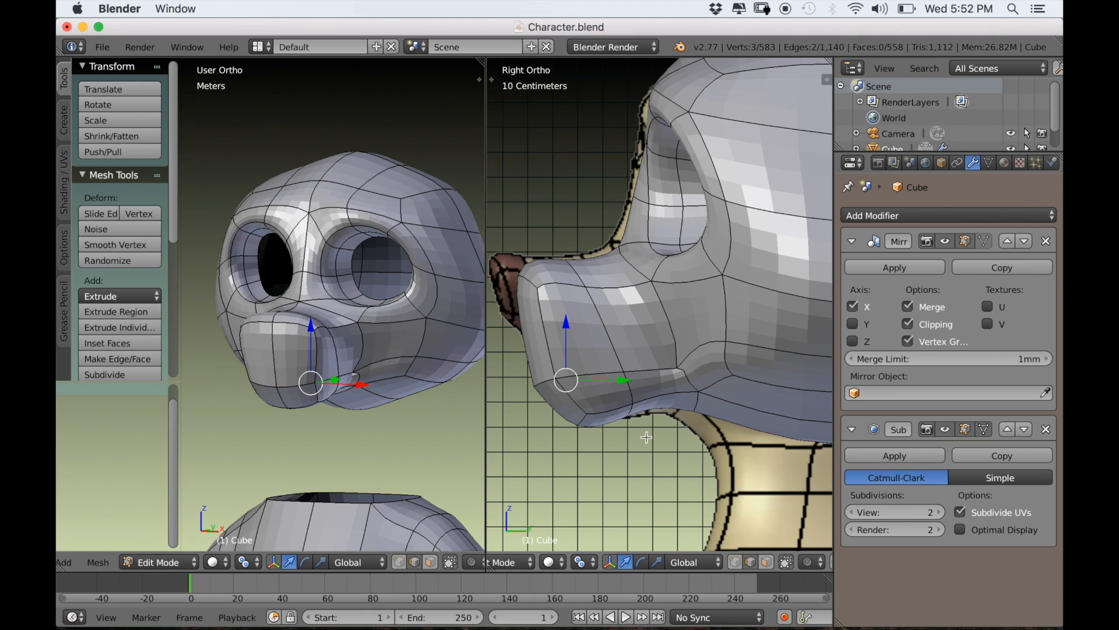
key("z")
scroll(615, 412, "up", 2)
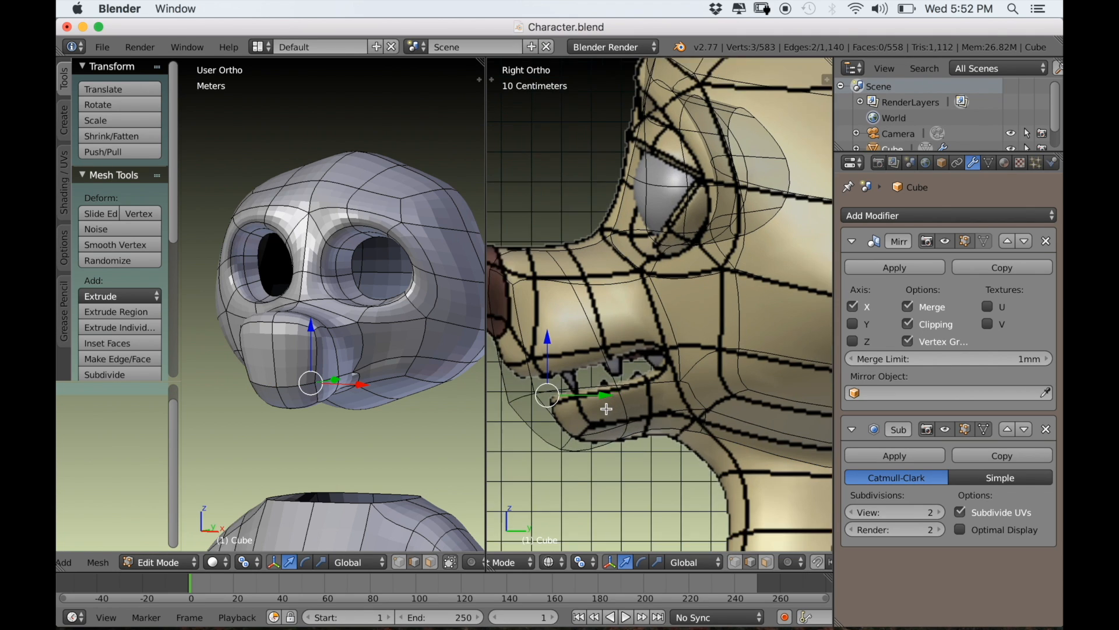
key("g")
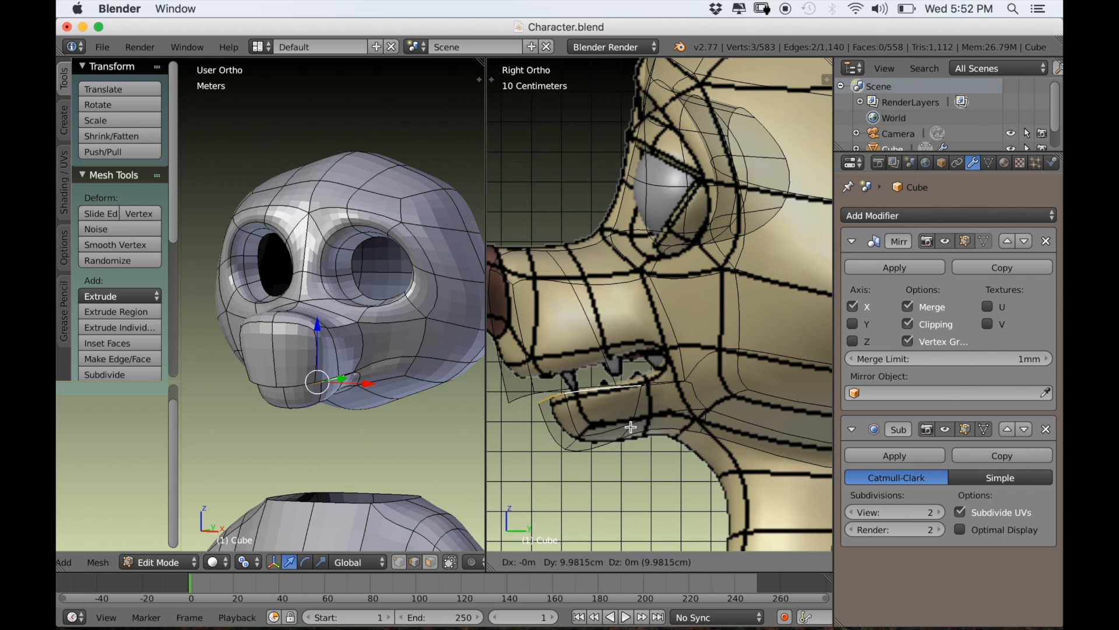
left_click(630, 427)
Select the upper-lip edges, rotate them about 4.8°, and reposition them along the reference's upper lip in side view.
right_click(535, 395)
scroll(554, 403, "up", 2)
scroll(384, 397, "up", 2)
middle_click_drag(368, 426, 386, 398, "shift")
middle_click_drag(643, 374, 667, 402, "shift")
key("g")
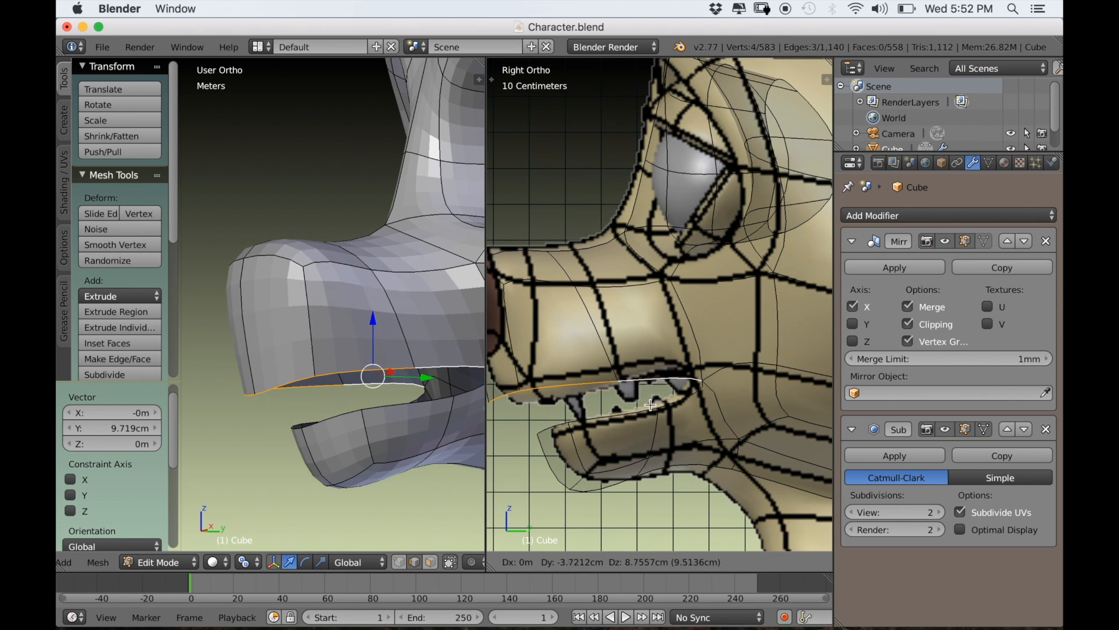
left_click(658, 387)
scroll(659, 384, "down", 2)
key("r")
left_click(682, 364)
key("g")
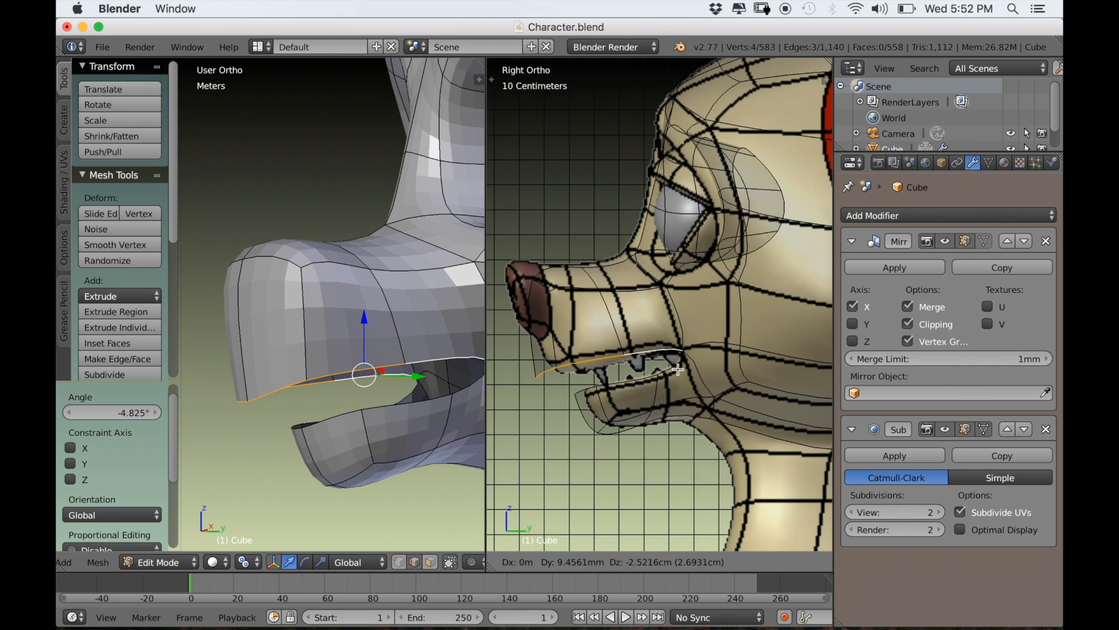
left_click(679, 368)
Select the upper lip's front edge and move it about 8.1 cm backward and 2.1 cm up.
right_click(264, 392)
scroll(536, 399, "up", 2)
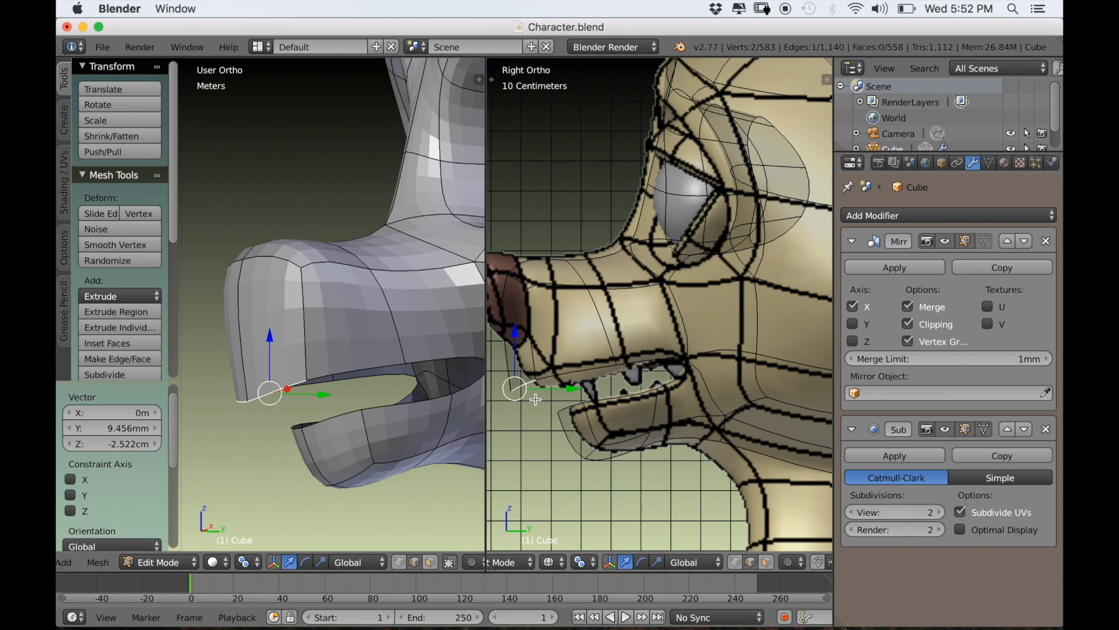
key("g")
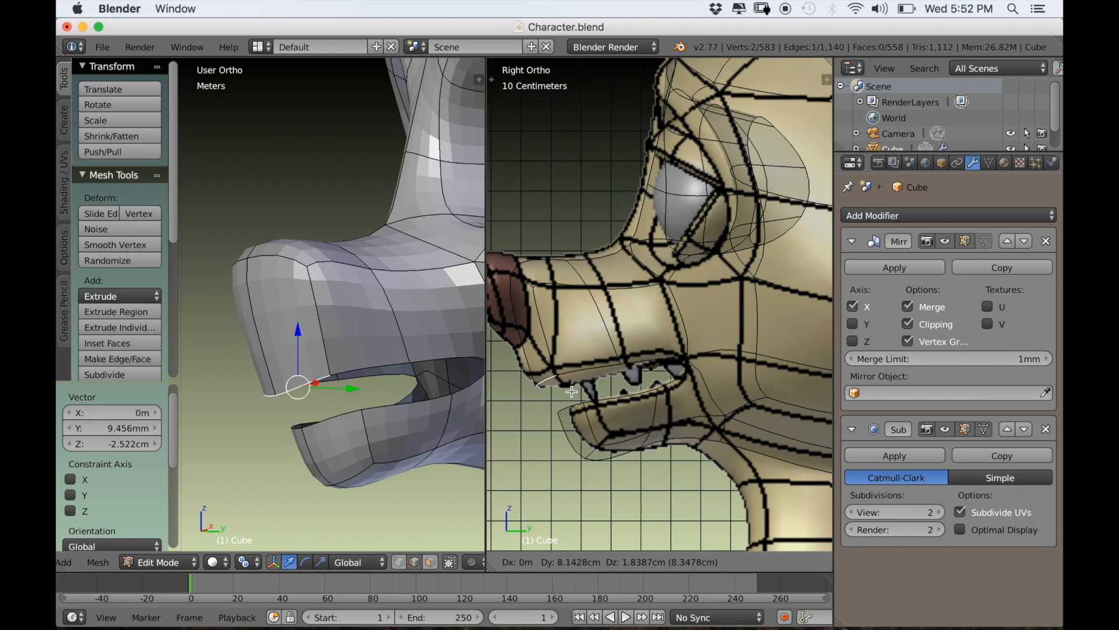
left_click(572, 391)
scroll(586, 415, "down", 1)
scroll(599, 438, "up", 1)
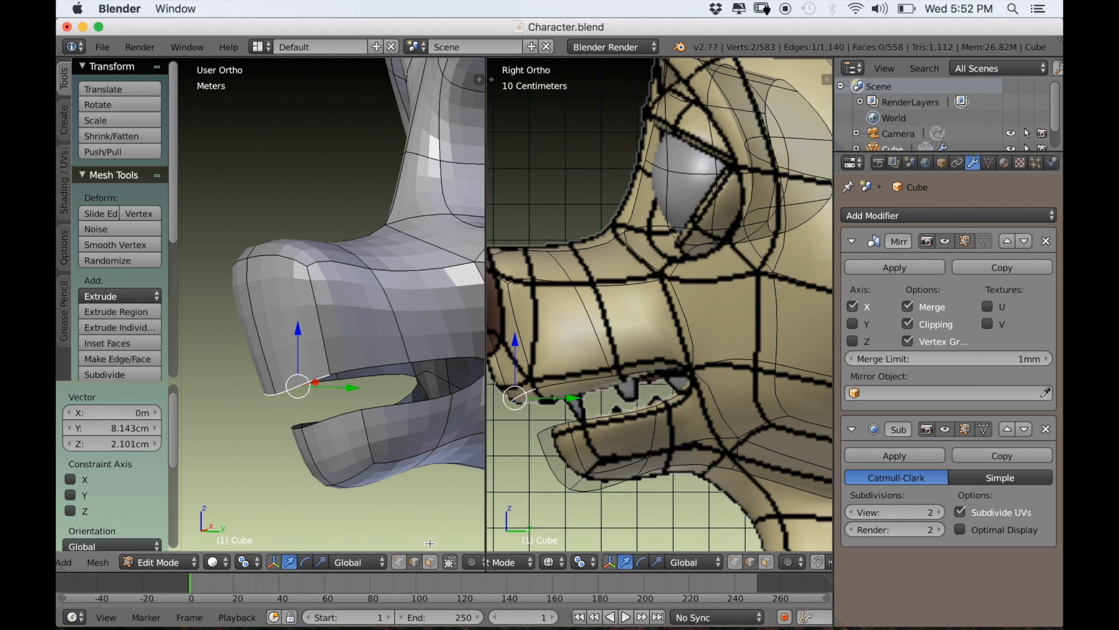
Select the lower jaw's front face, move it about 3.9 cm backward and 1.8 cm up, rotate it about 20.9°, and nudge it onto the reference.
right_click(357, 448)
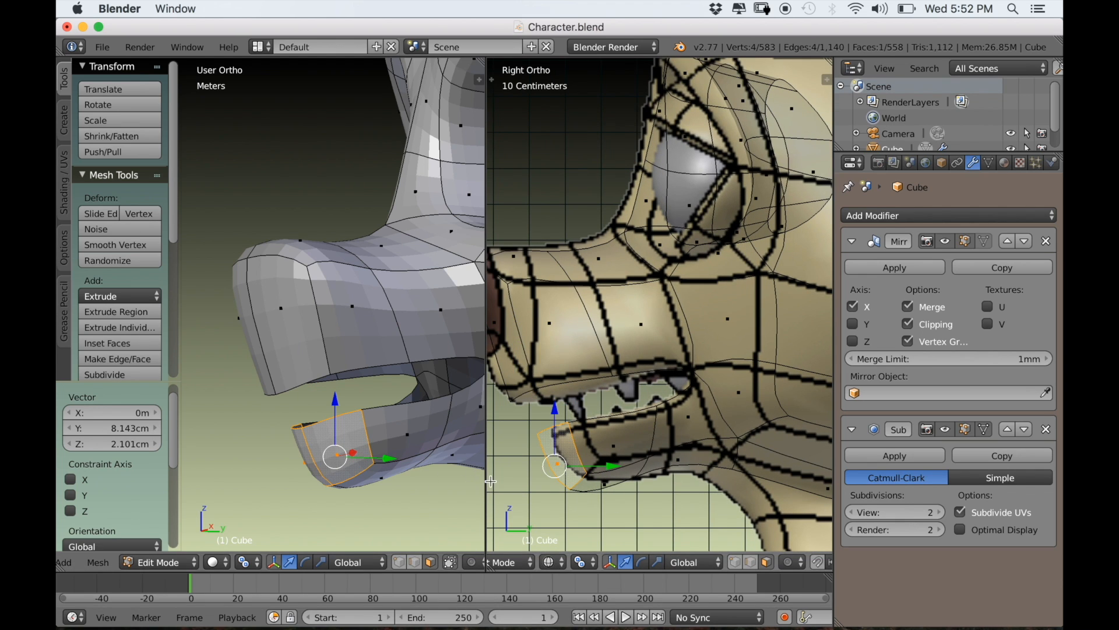
scroll(546, 469, "down", 3)
key("g")
left_click(609, 458)
key("r")
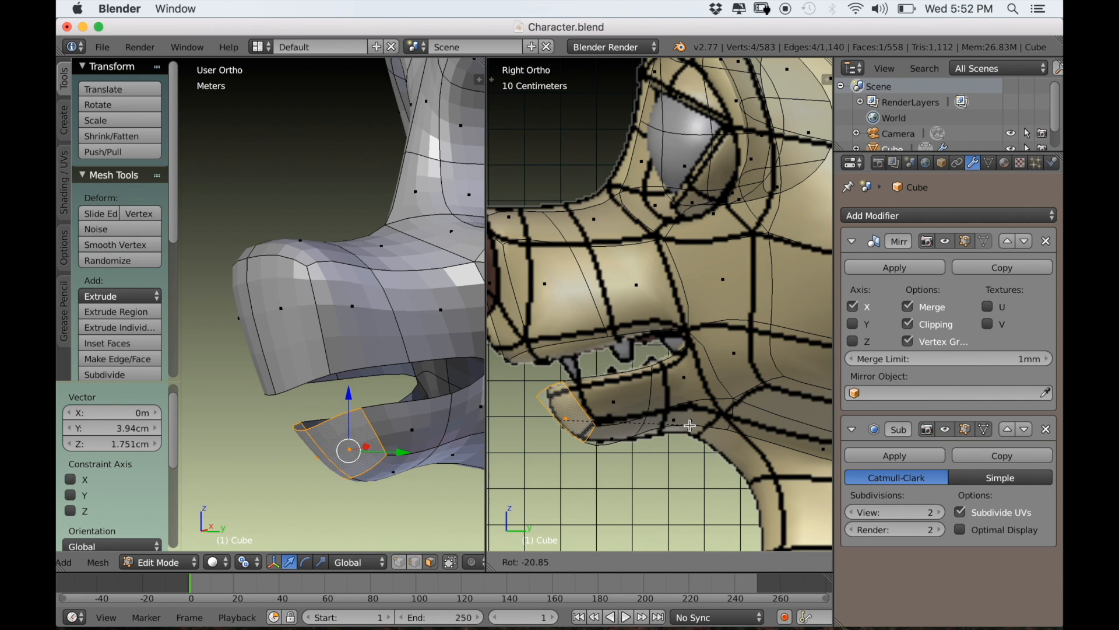
left_click(689, 425)
key("g")
left_click(643, 462)
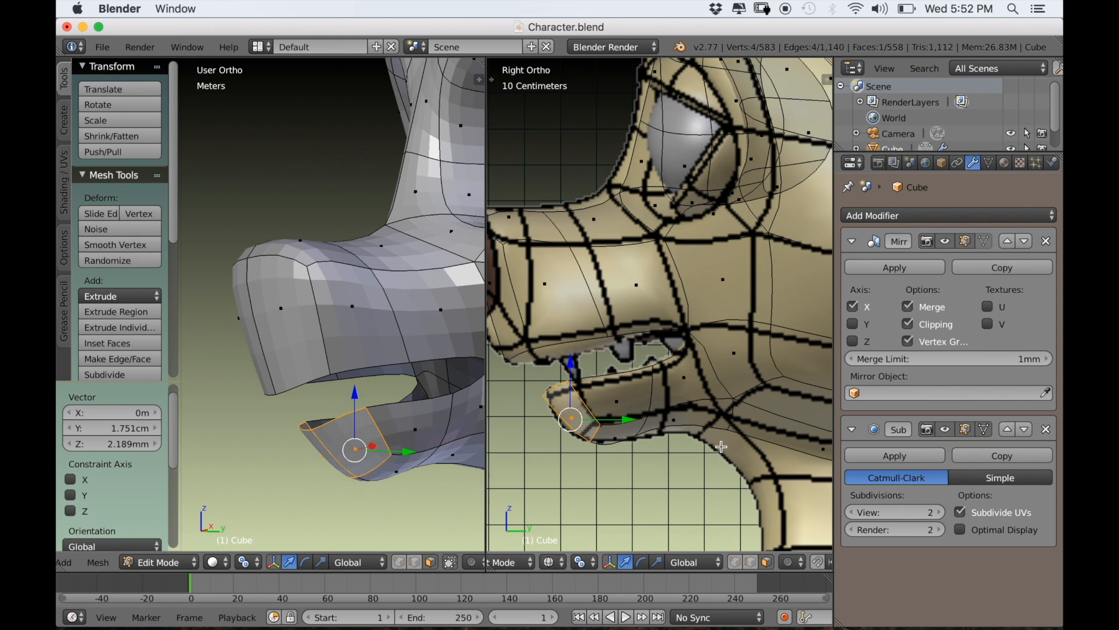
Extrude the mouth opening's edge loop in place and scale it by about 0.836.
scroll(718, 447, "down", 3)
scroll(389, 429, "down", 4)
middle_click_drag(268, 449, 293, 460)
scroll(304, 466, "up", 1)
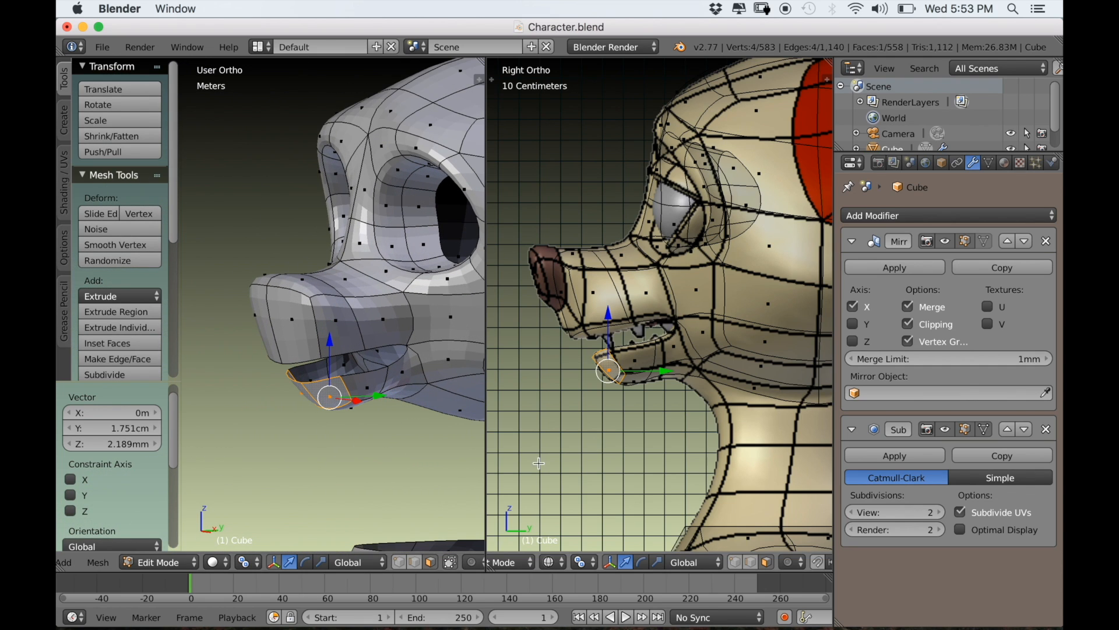
right_click(364, 382, "alt")
right_click(367, 372, "alt")
middle_click_drag(368, 371, 393, 444)
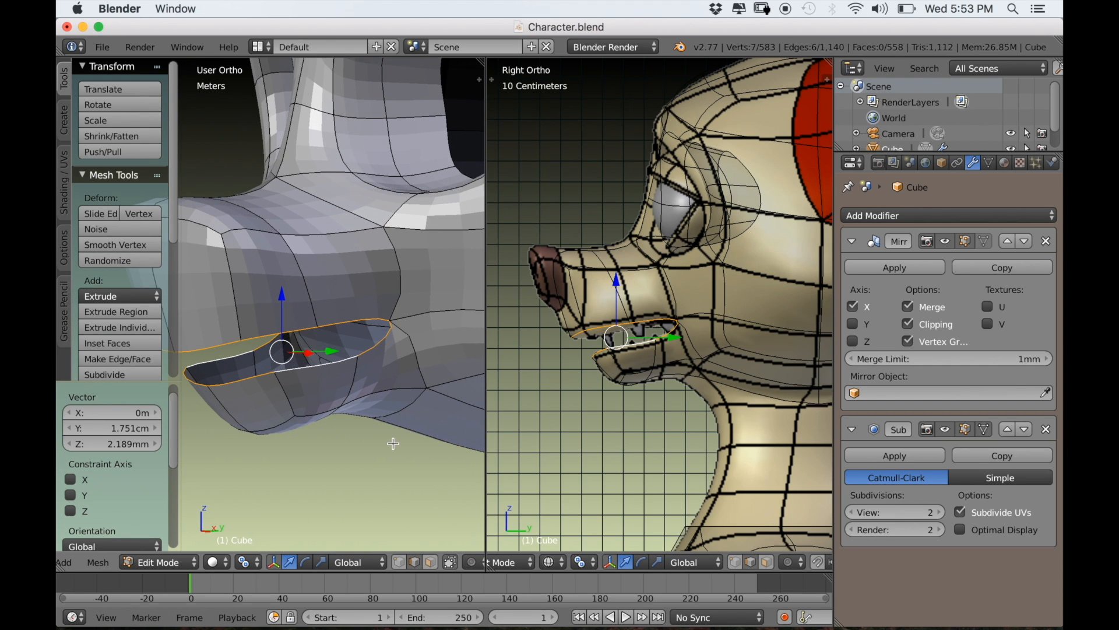
key("e")
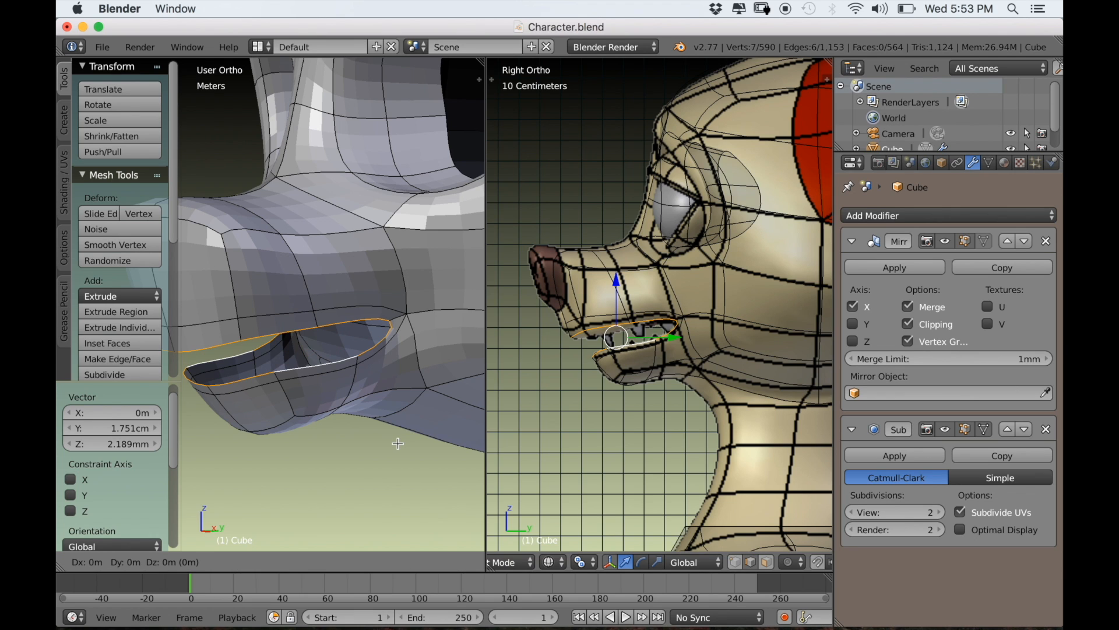
right_click(398, 443)
middle_click_drag(352, 446, 399, 455)
key("s")
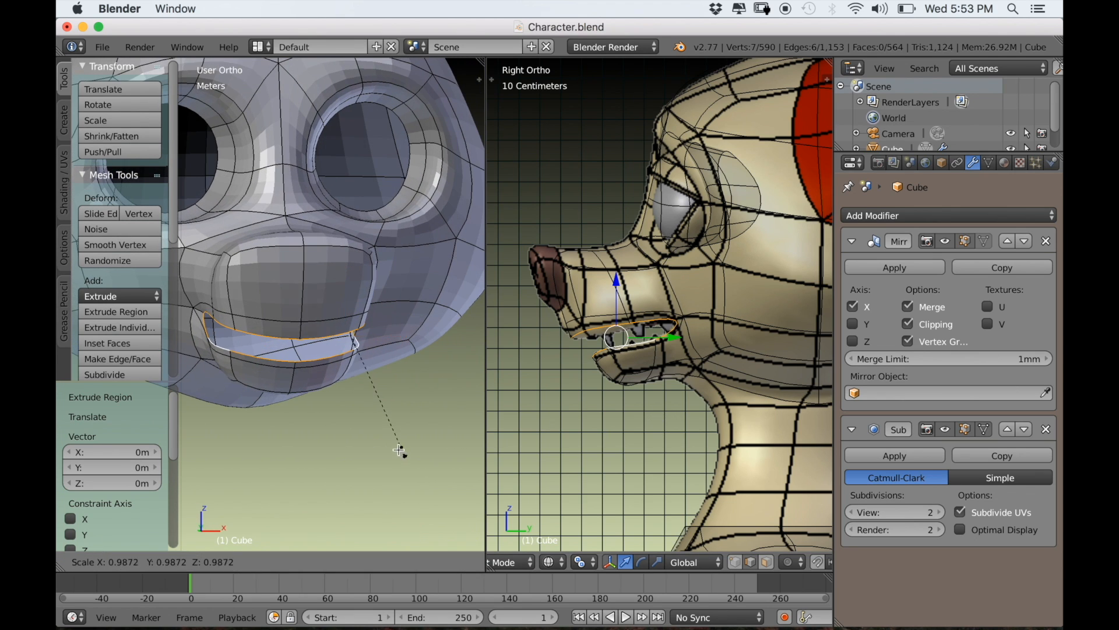
left_click(384, 435)
Change the side view's pivot point to Median Point and scale the inner mouth loop by about 0.86.
left_click(590, 564)
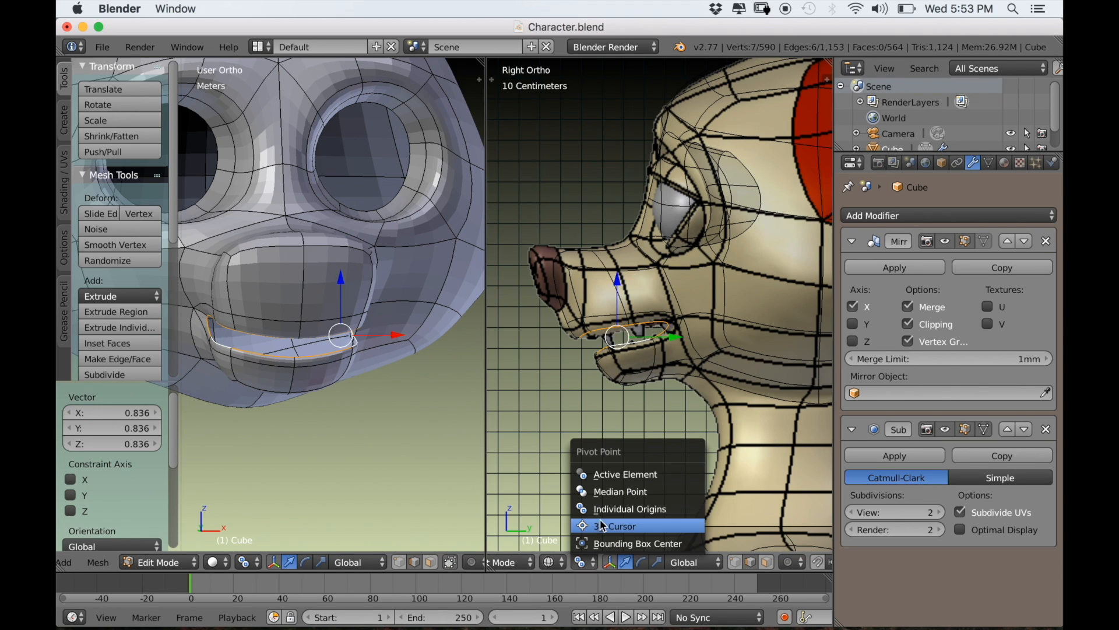
left_click(618, 485)
key("s")
left_click(338, 474)
Select the edge at the mouth's corner and move it about 10.5 cm backward in side view.
middle_click_drag(338, 474, 255, 479)
scroll(296, 434, "up", 4)
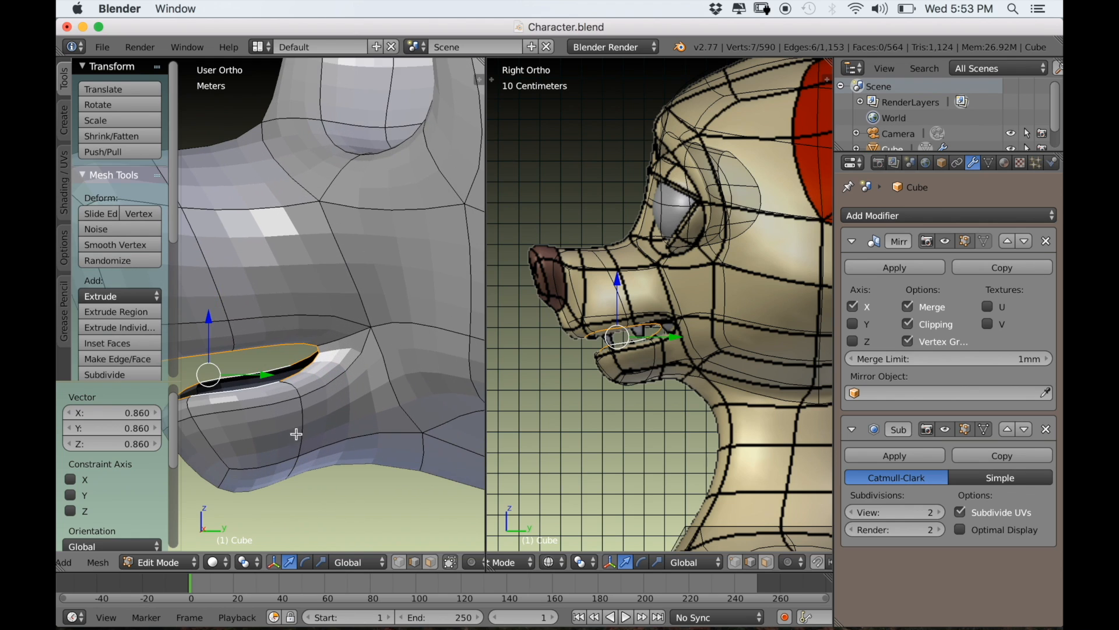
scroll(287, 408, "down", 2)
scroll(672, 376, "up", 4)
scroll(322, 334, "up", 2)
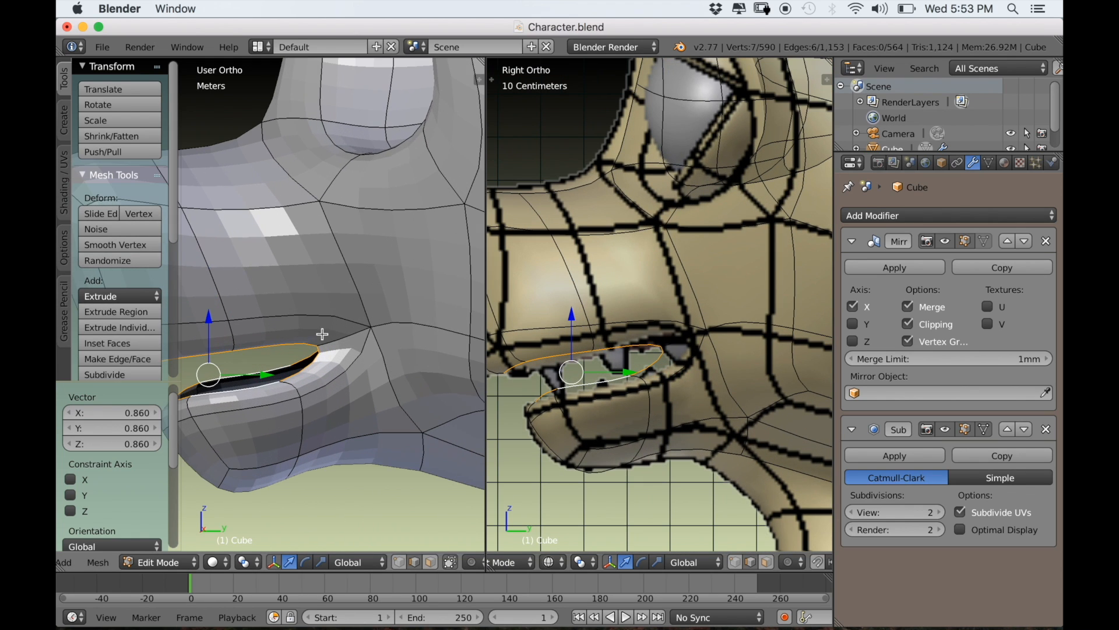
middle_click_drag(324, 354, 433, 469)
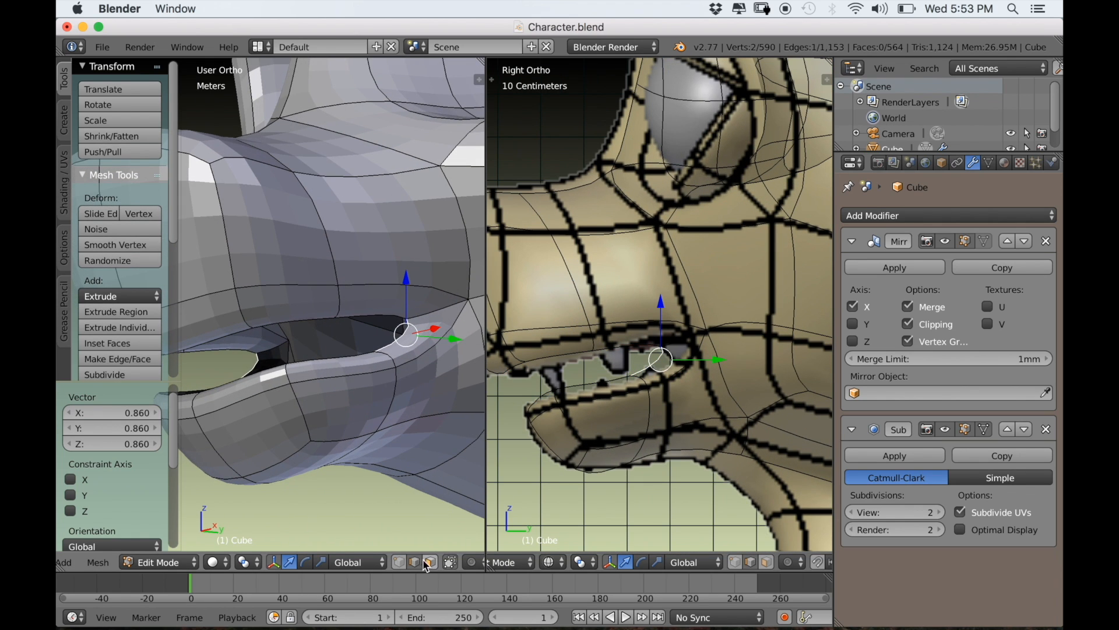
scroll(668, 403, "up", 2)
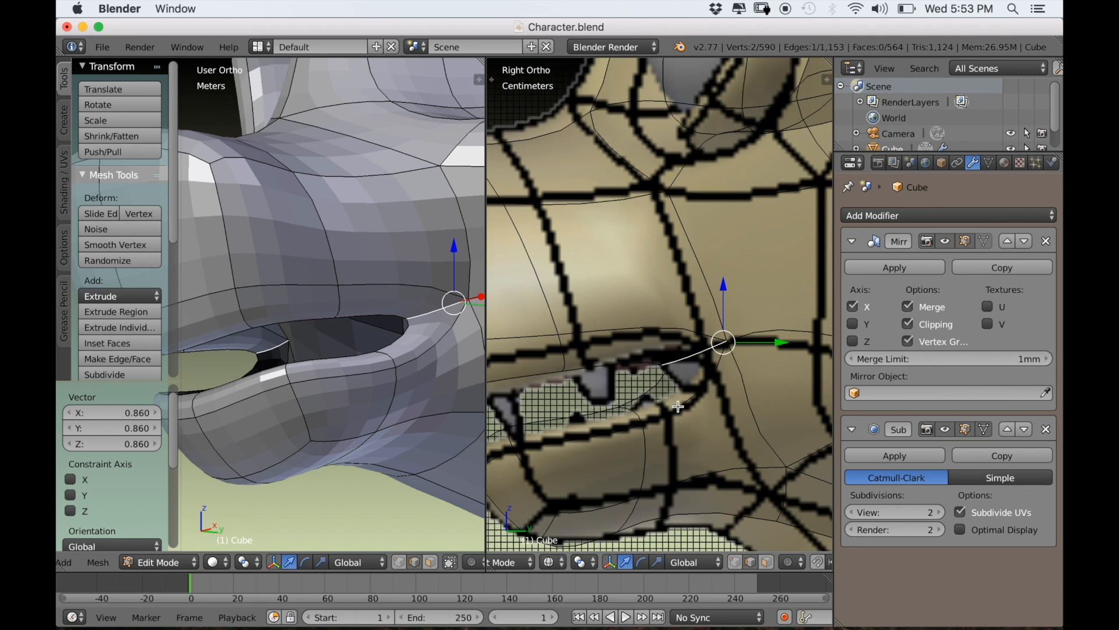
key("g")
left_click(740, 400)
middle_click_drag(387, 400, 408, 434)
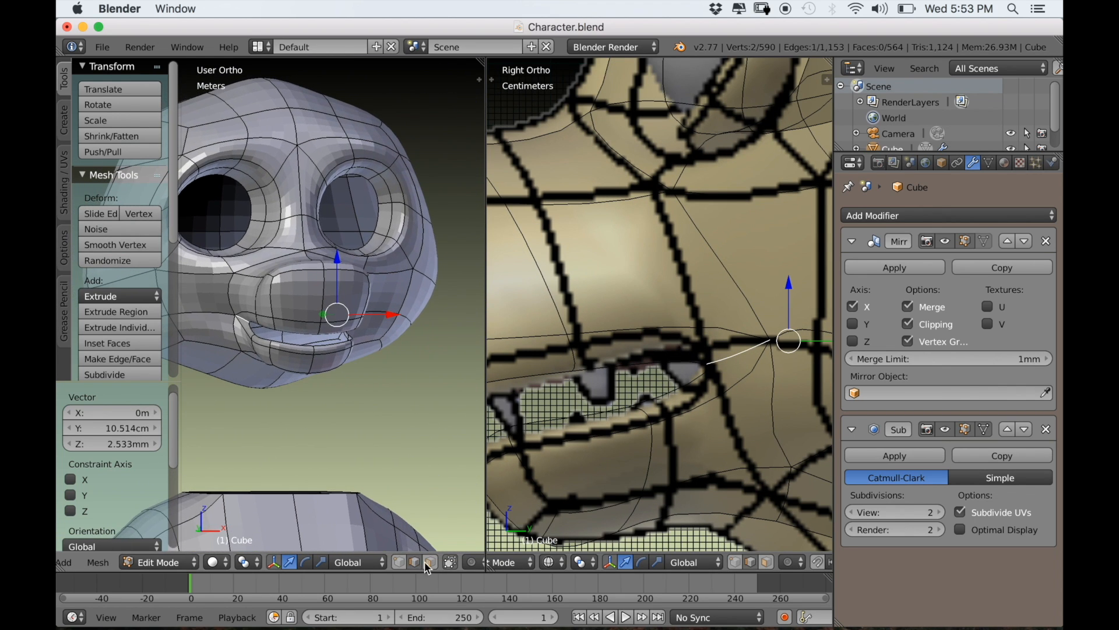
Select the two cheek faces behind the mouth's corner and smooth them once with a smoothing value of 0.5.
right_click(376, 330)
right_click(383, 298, "shift")
middle_click_drag(387, 298, 357, 415)
key("w")
left_click(386, 336)
scroll(587, 333, "down", 2)
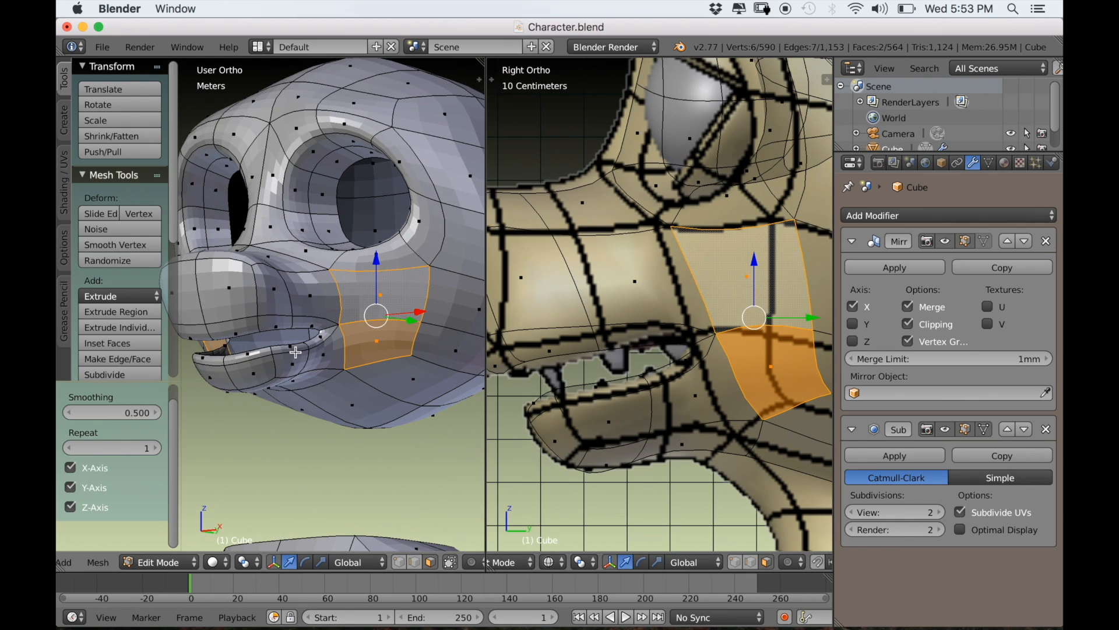
Extrude the muzzle's front face in place and scale it by about 0.775.
key("KP_1")
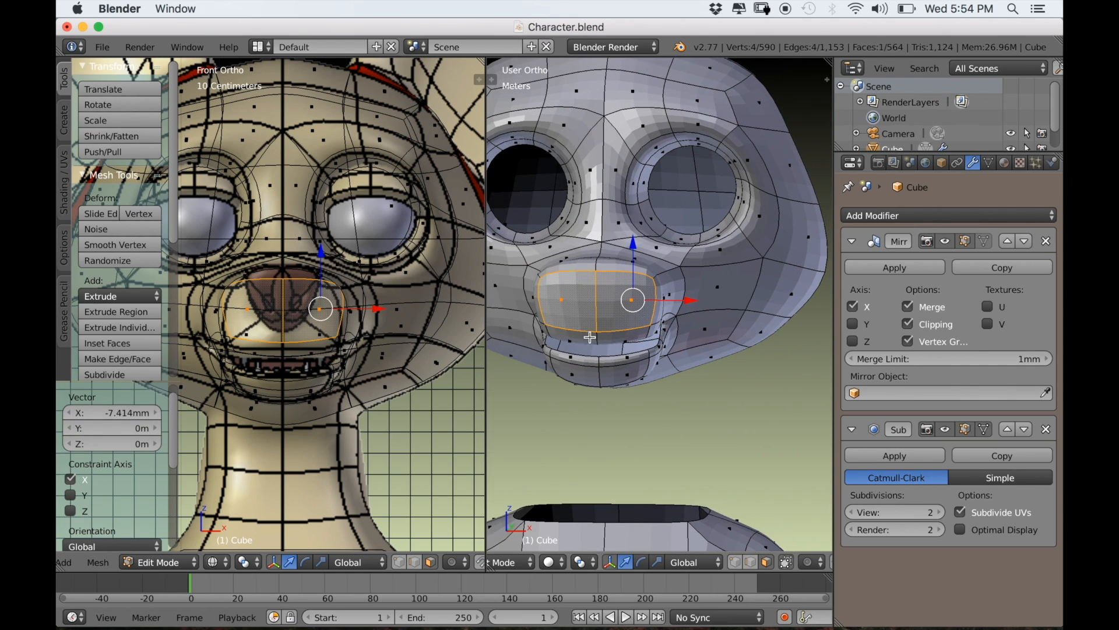
key("e")
left_click(714, 412)
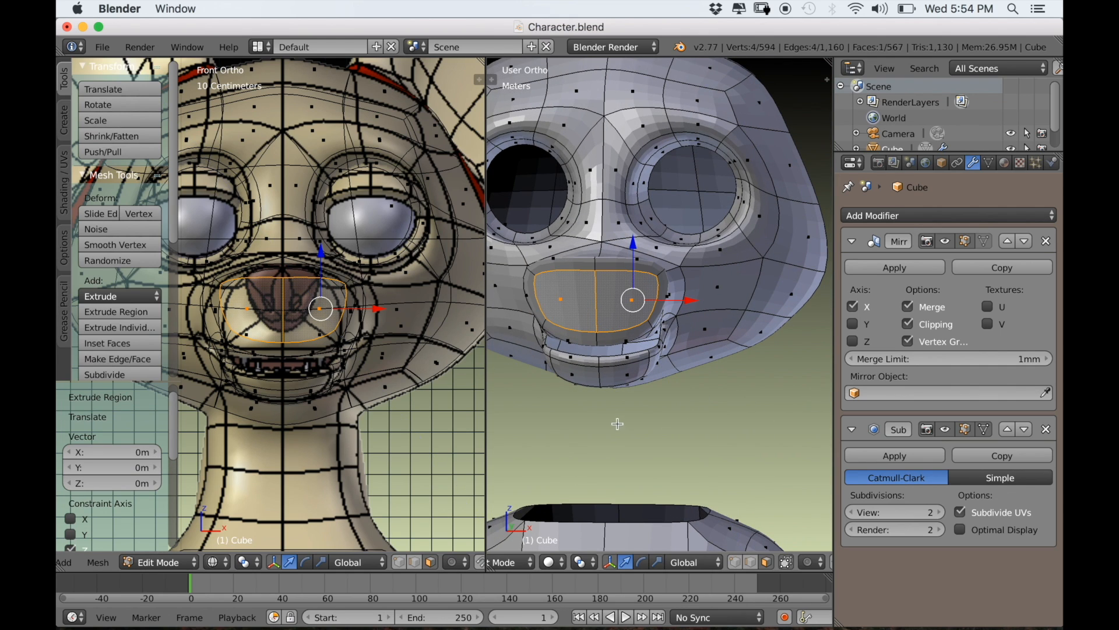
middle_click_drag(631, 380, 656, 380, "shift")
key("s")
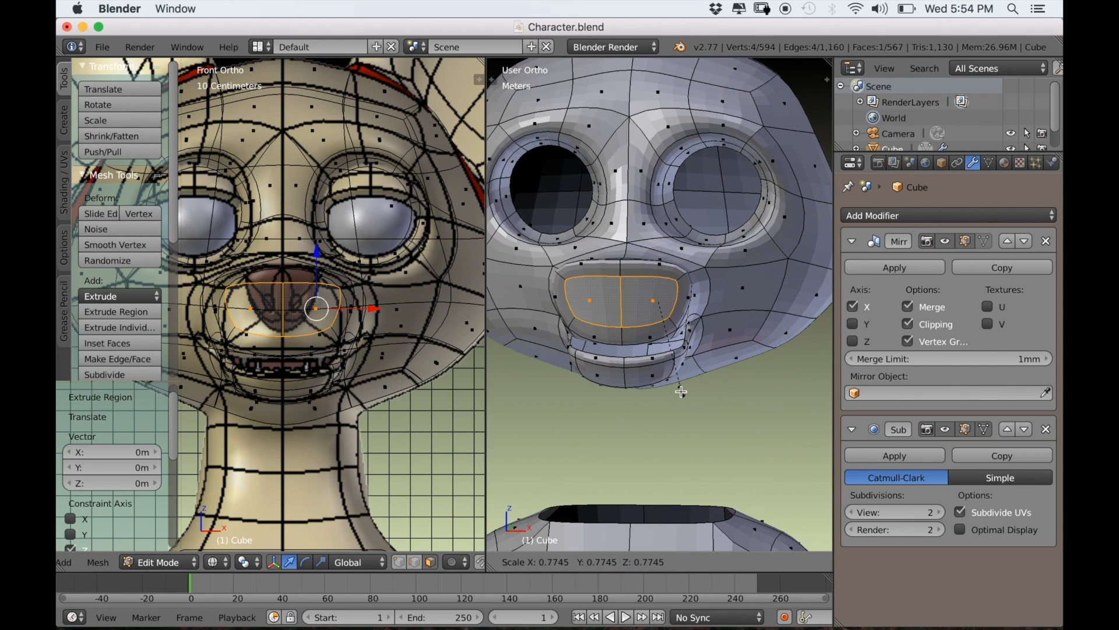
left_click(682, 391)
Move the extruded muzzle face about 13.7 cm toward the centre line along X and show the head in side view.
key("g")
key("x")
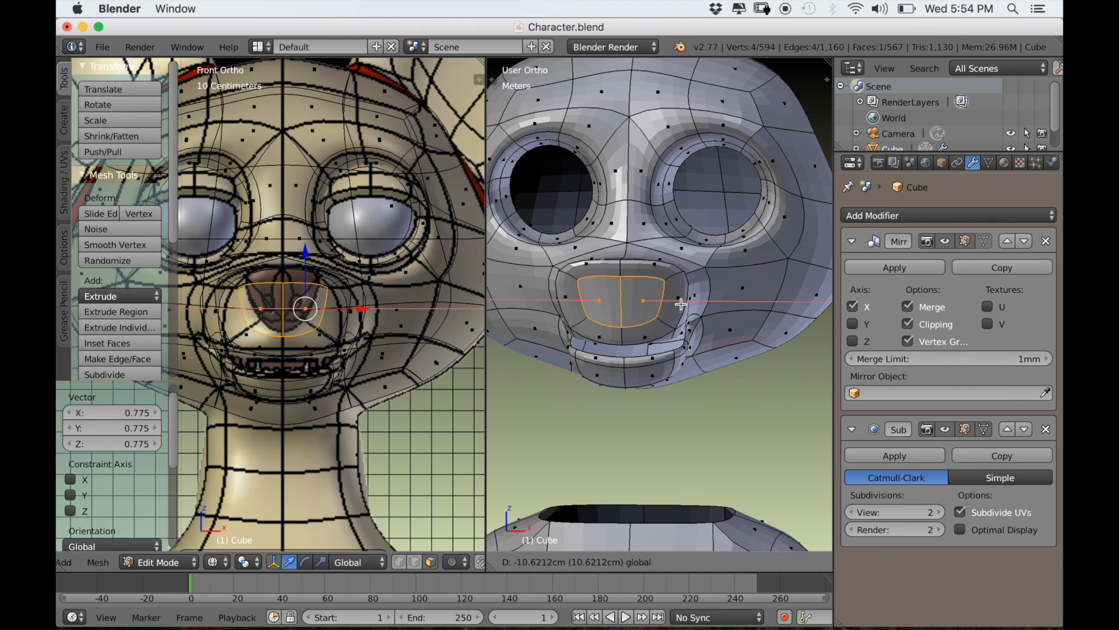
left_click(677, 303)
key("KP_3")
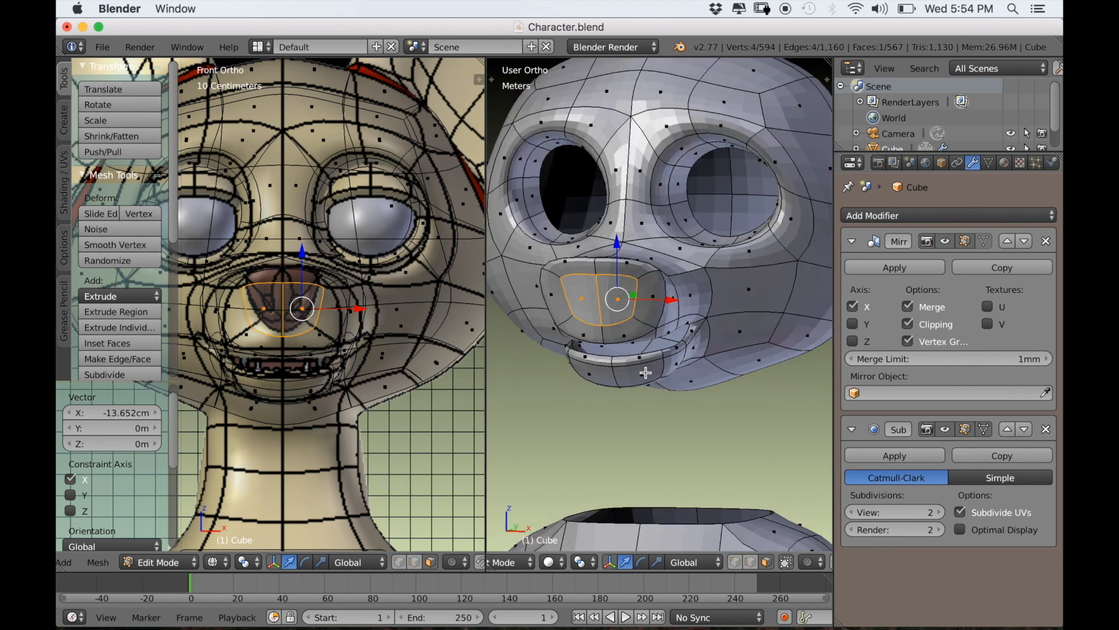
middle_click_drag(593, 382, 631, 363, "shift")
scroll(632, 363, "up", 3)
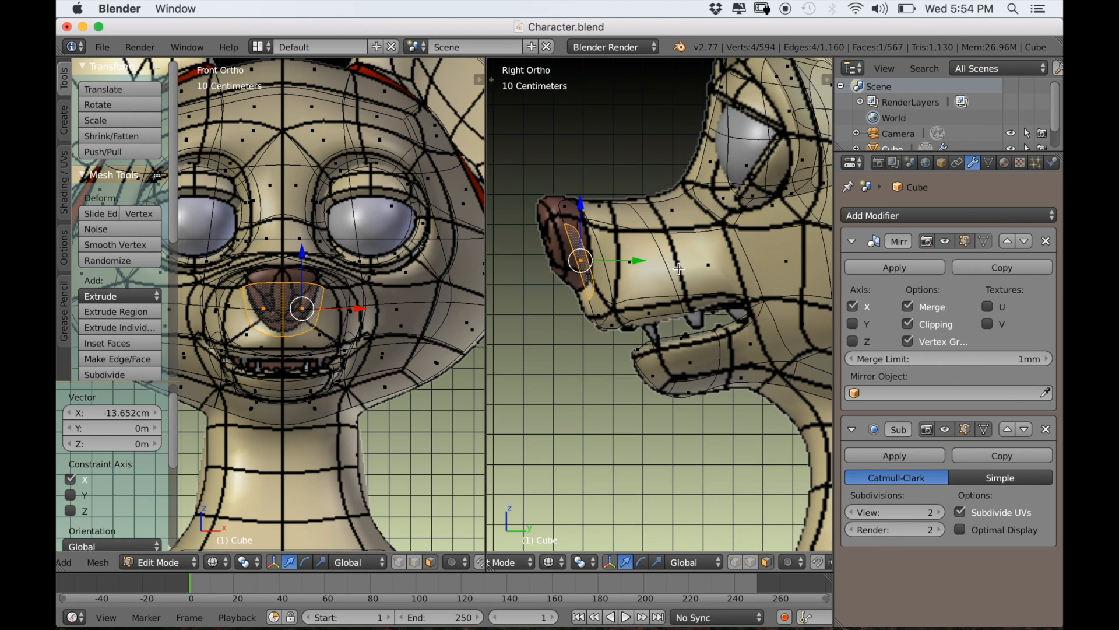
key("e")
right_click(701, 289)
key("ctrl+z")
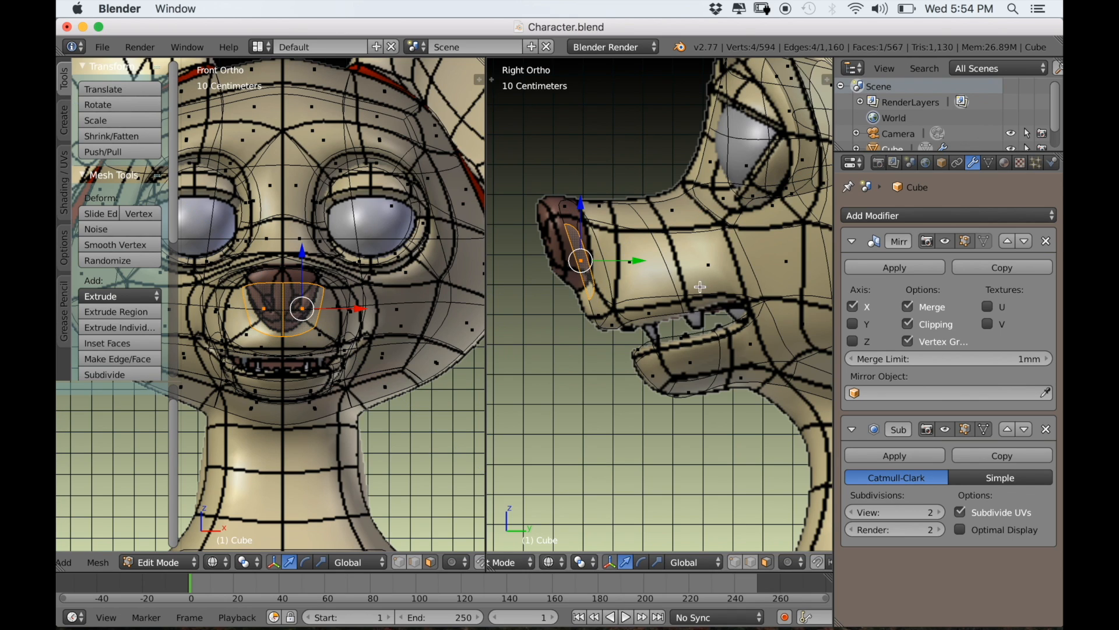
key("r")
left_click(734, 309)
Expand the selection to the ring around the muzzle's front face, rotate it about 15.5°, and move it about 2.1 cm backward and 0.5 cm up.
key("alt+z")
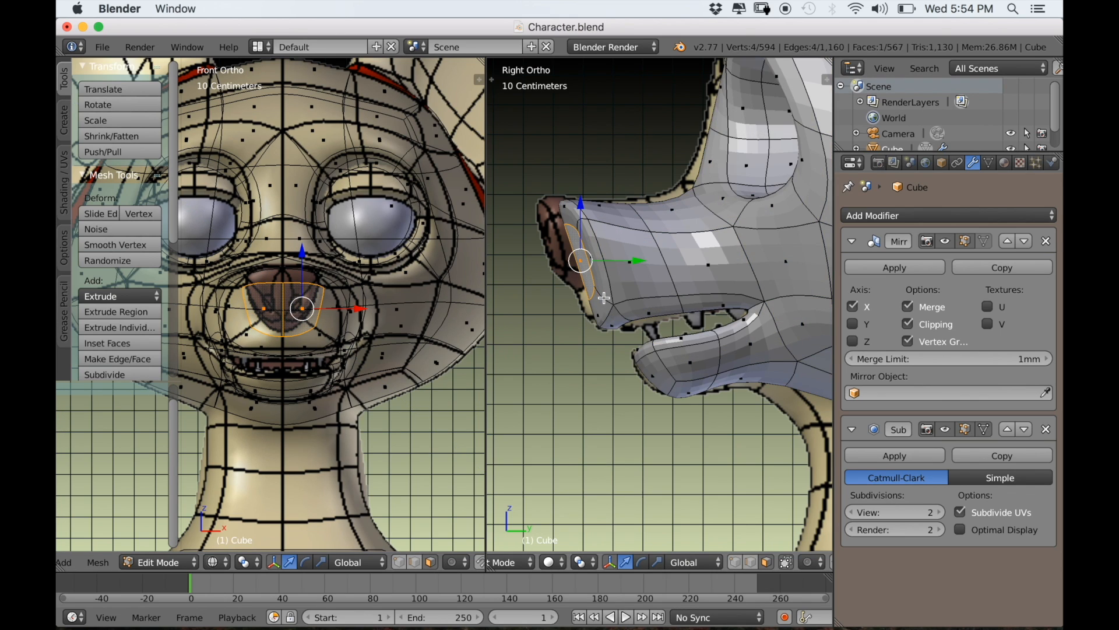
key("ctrl+KP_Add")
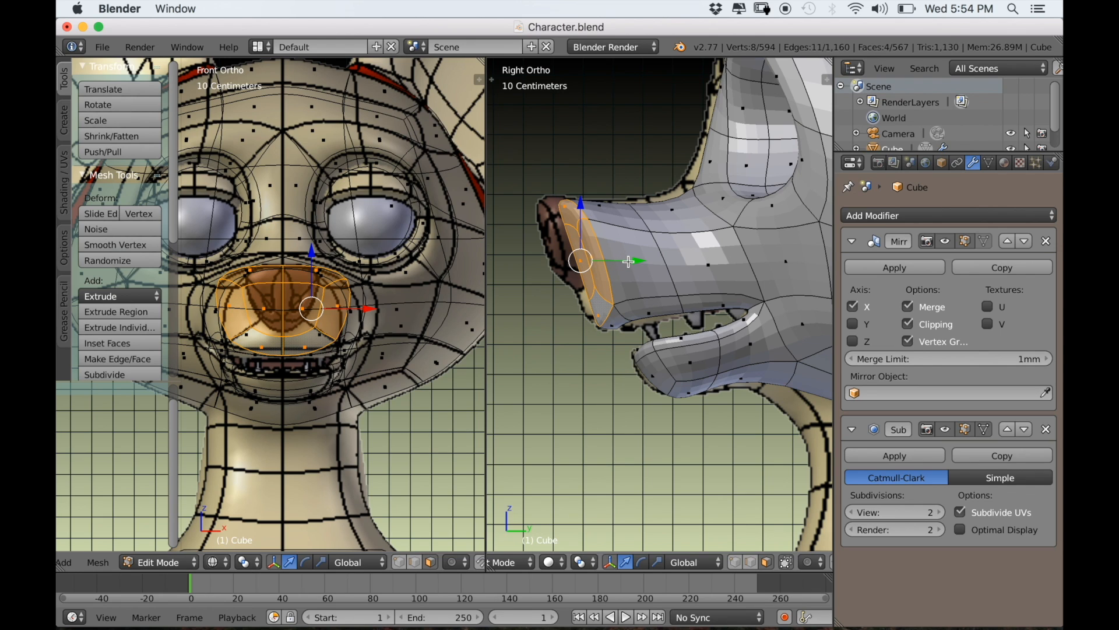
key("r")
left_click(641, 283)
key("alt+z")
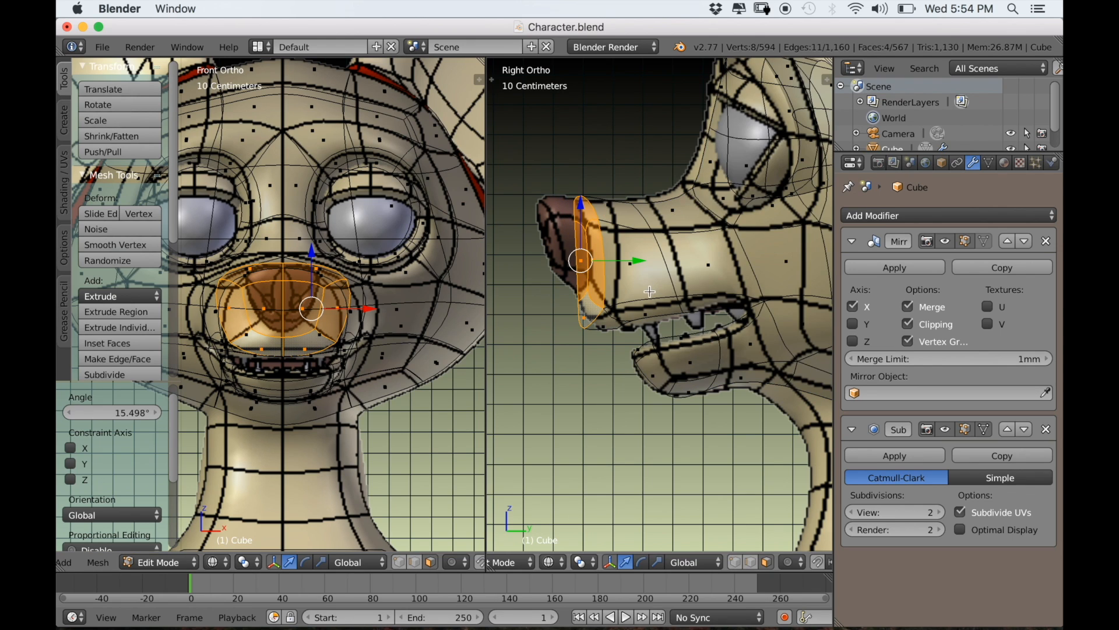
key("g")
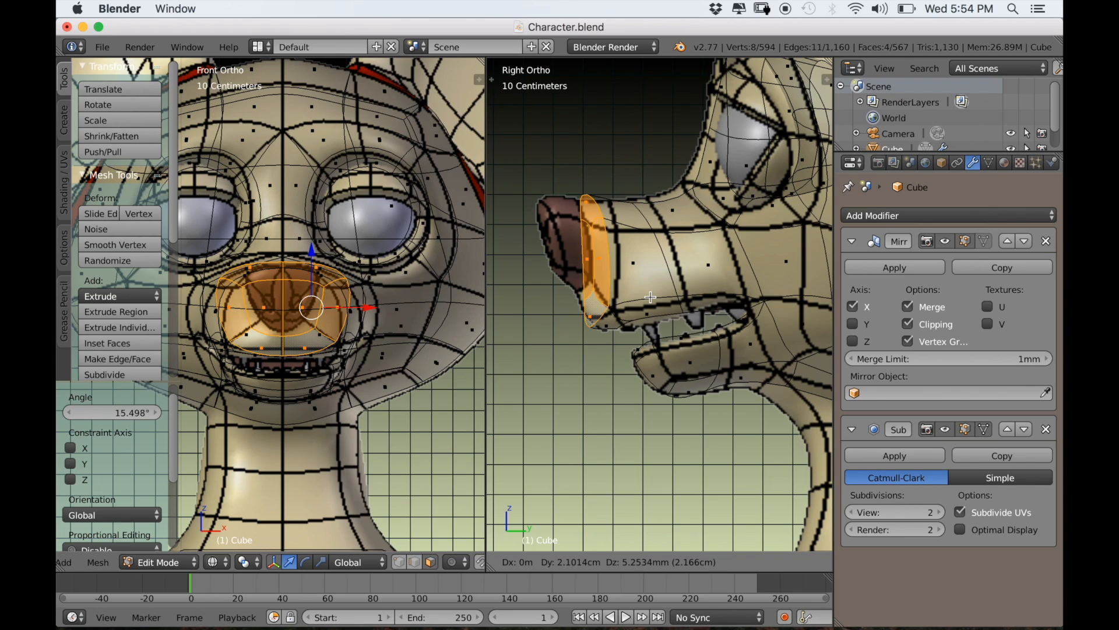
left_click(650, 296)
Select only the inner muzzle face and move it about 6.6 cm forward and 3.7 cm up.
right_click(293, 306)
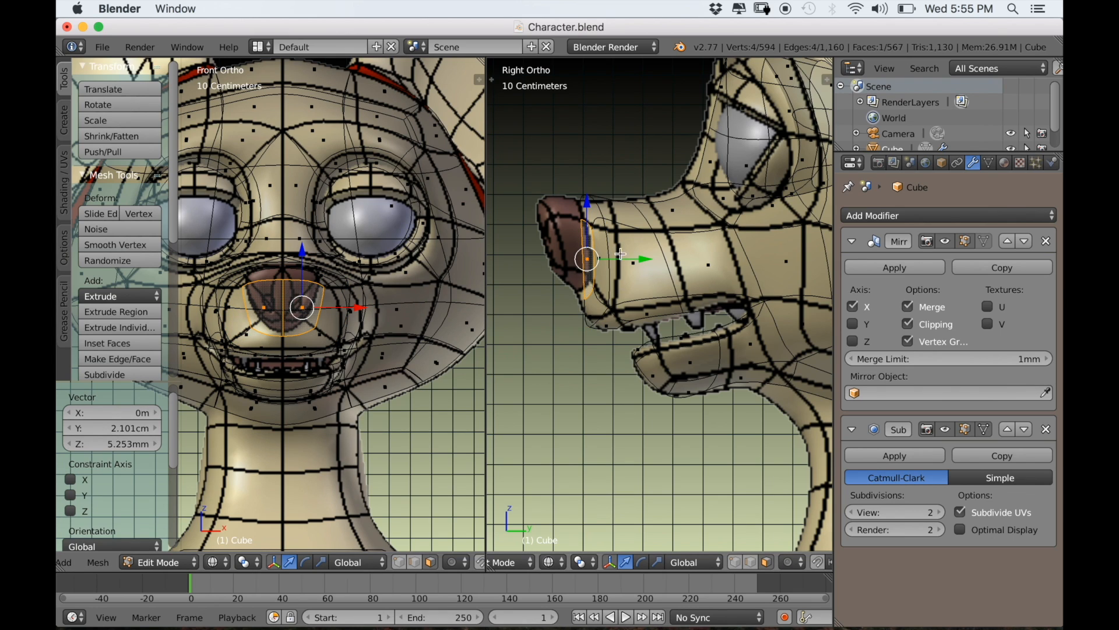
key("g")
left_click(633, 271)
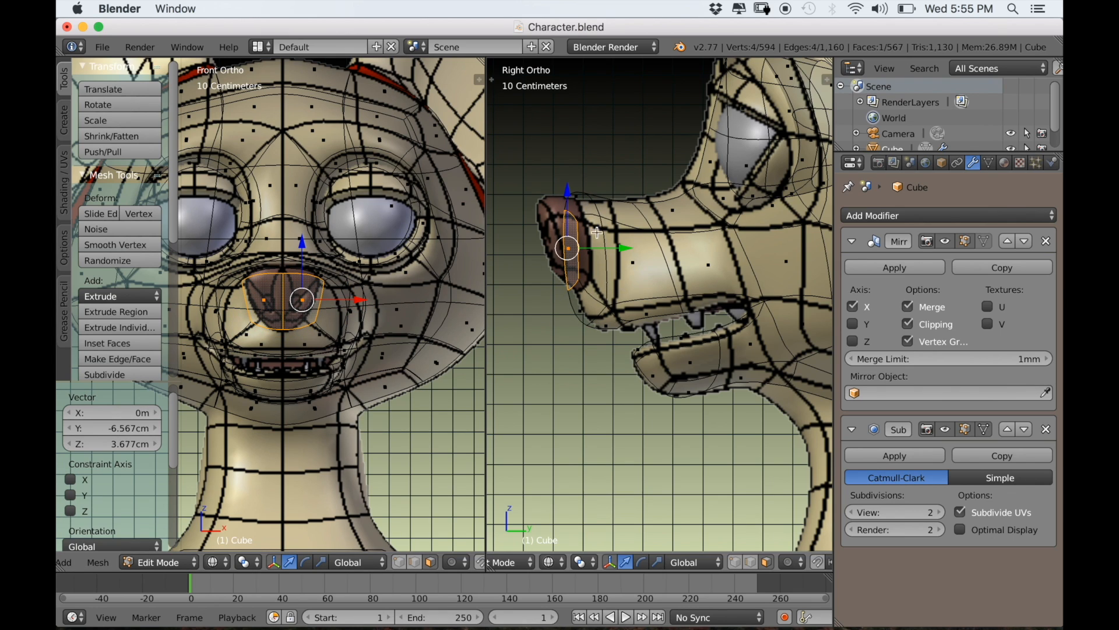
Expand the selection to the surrounding faces and move the muzzle tip about 5 cm backward and 2.1 cm down.
key("ctrl+KP_Add")
key("g")
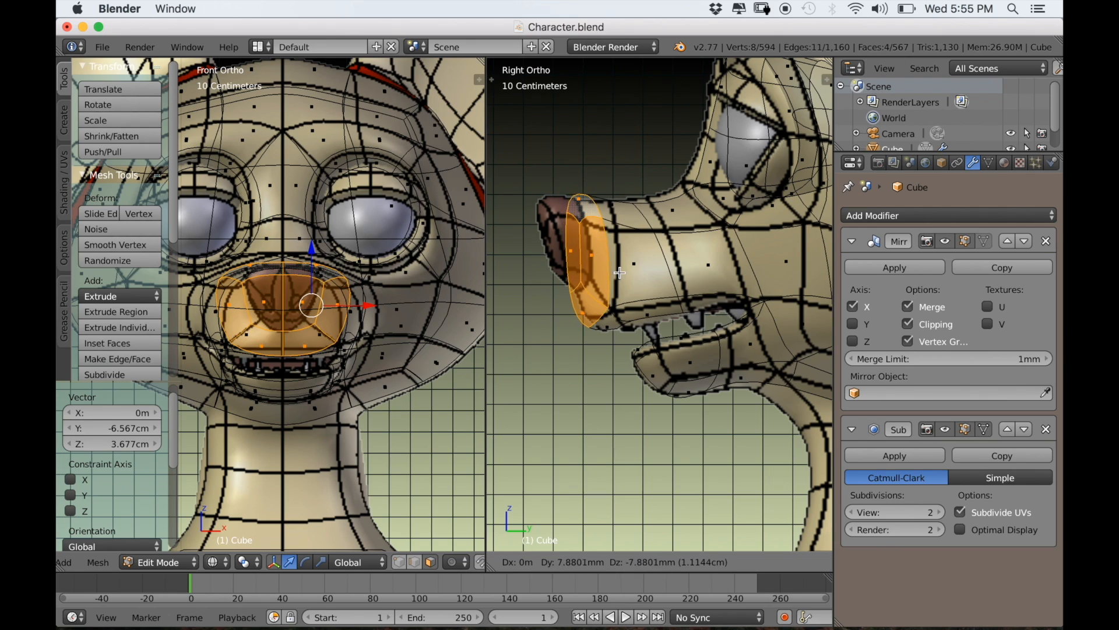
left_click(629, 275)
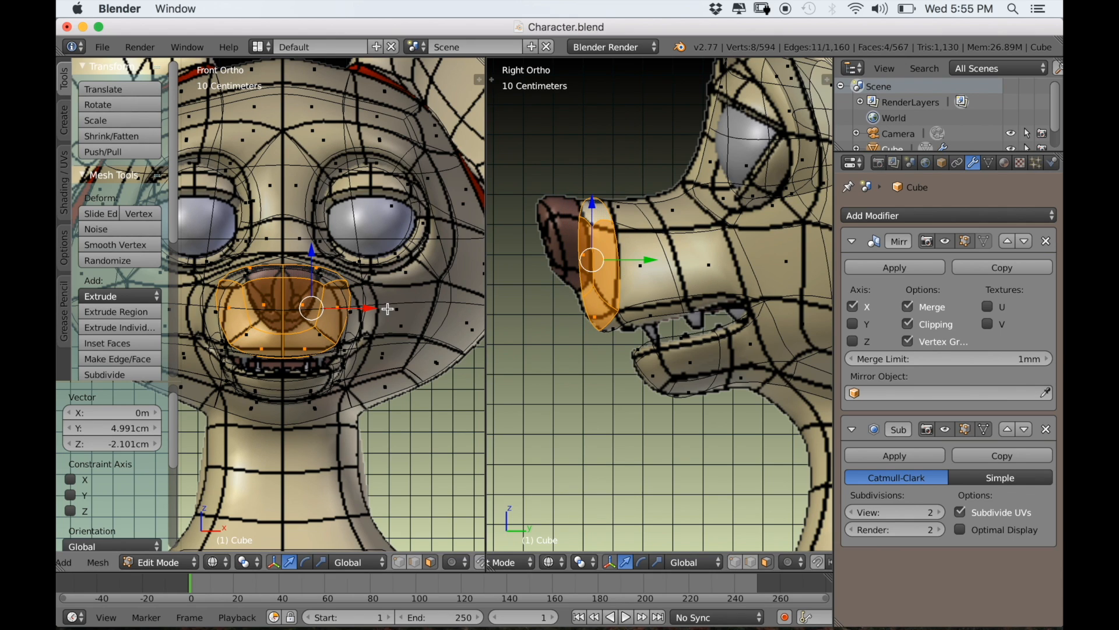
Extrude the inner muzzle face into a nose, moving it about 12.9 cm forward and 7.4 cm up and rotating it about -16.5°.
key("ctrl+KP_Subtract")
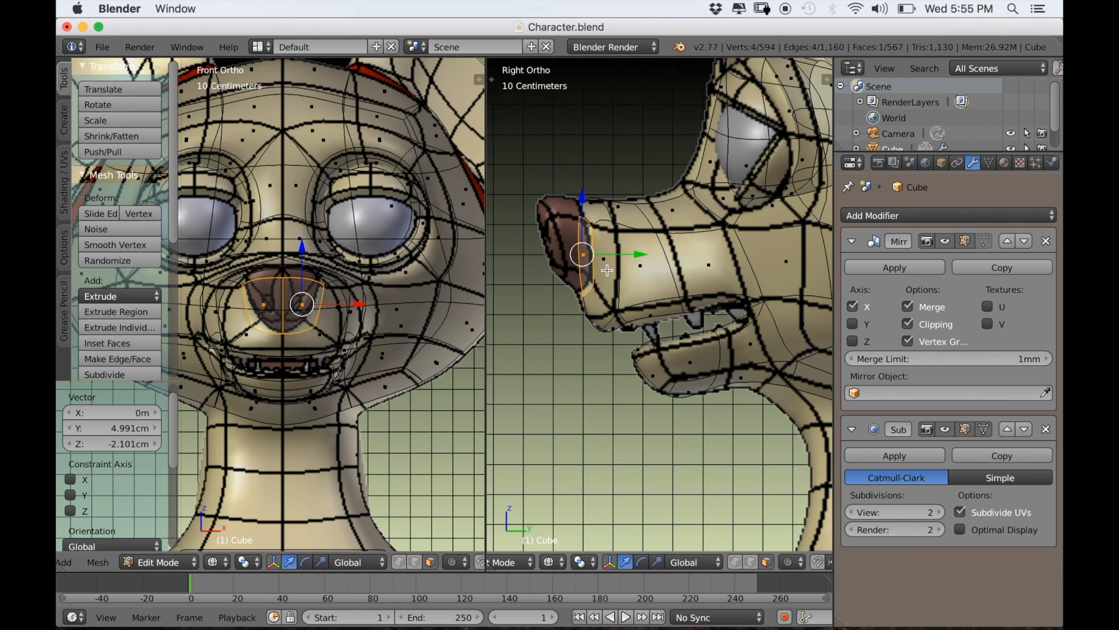
key("e")
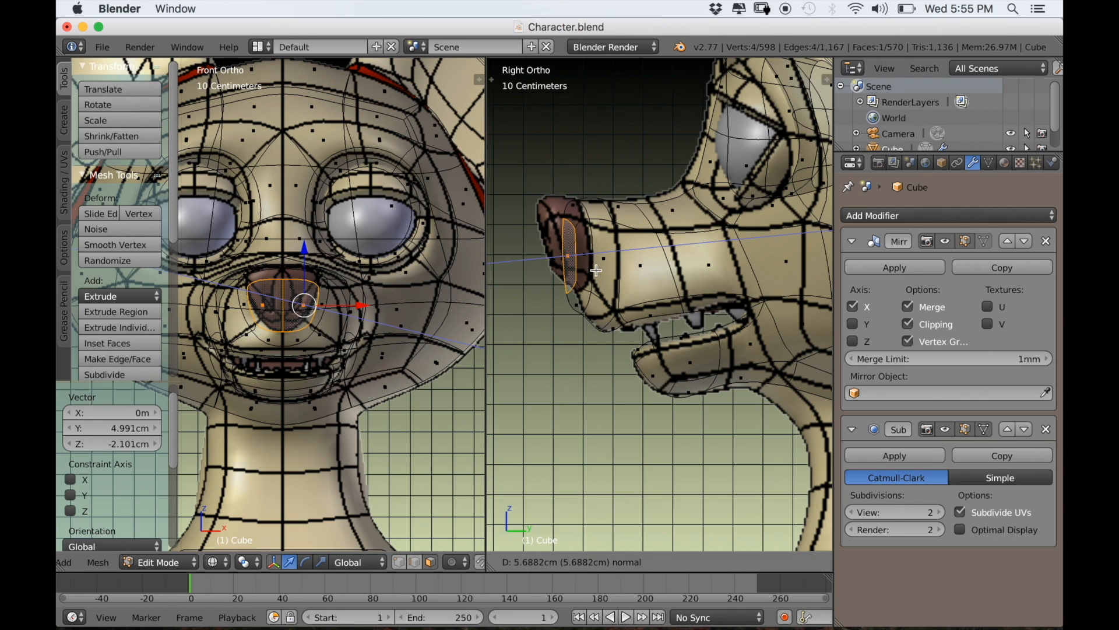
right_click(594, 270)
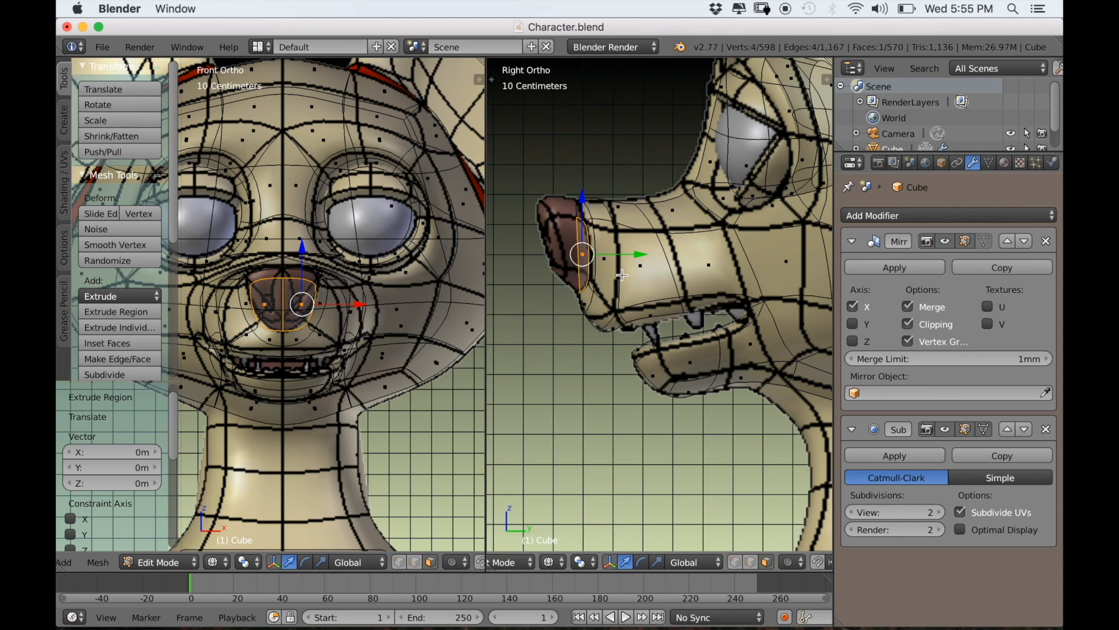
key("g")
left_click(584, 252)
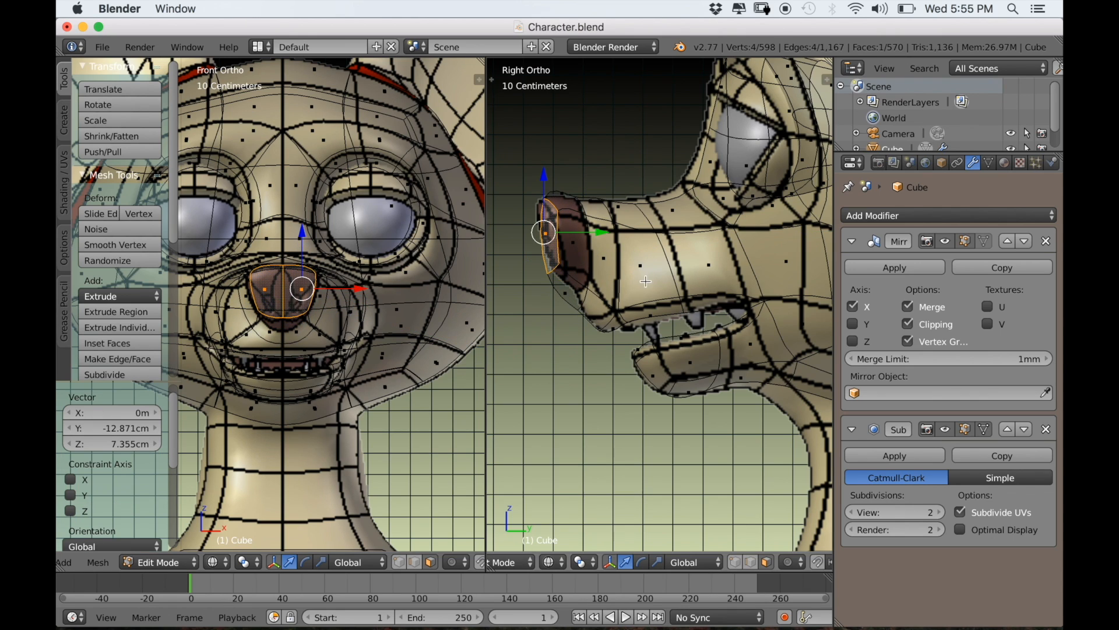
key("r")
left_click(651, 251)
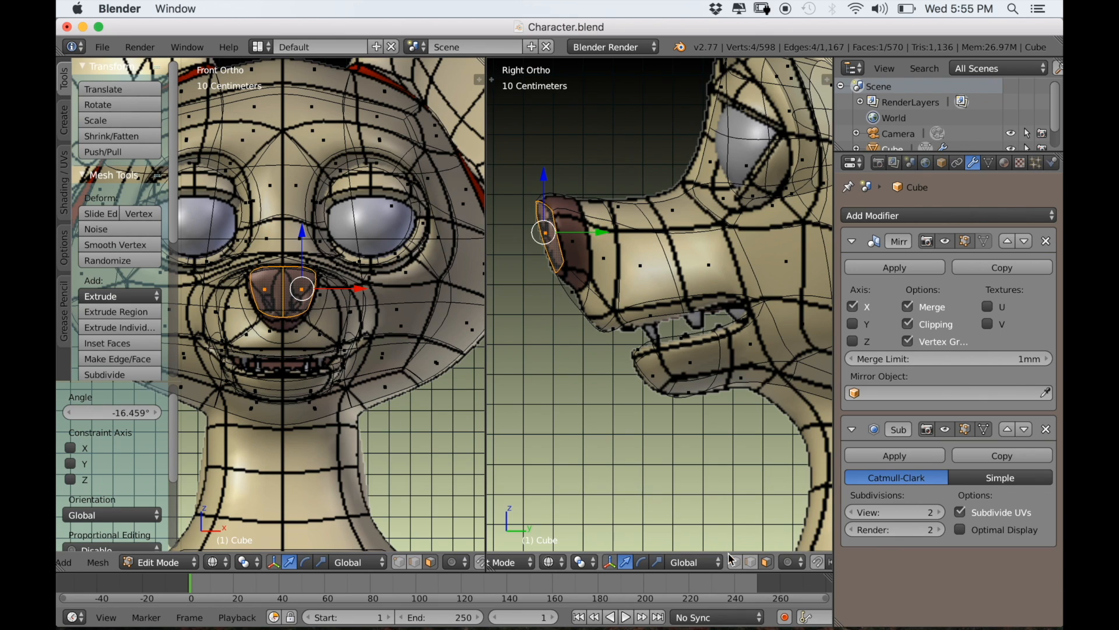
Select the edge loop at the nose's base, scale it, and move it about 1.1 cm backward and 2.1 cm up.
right_click(590, 307, "alt")
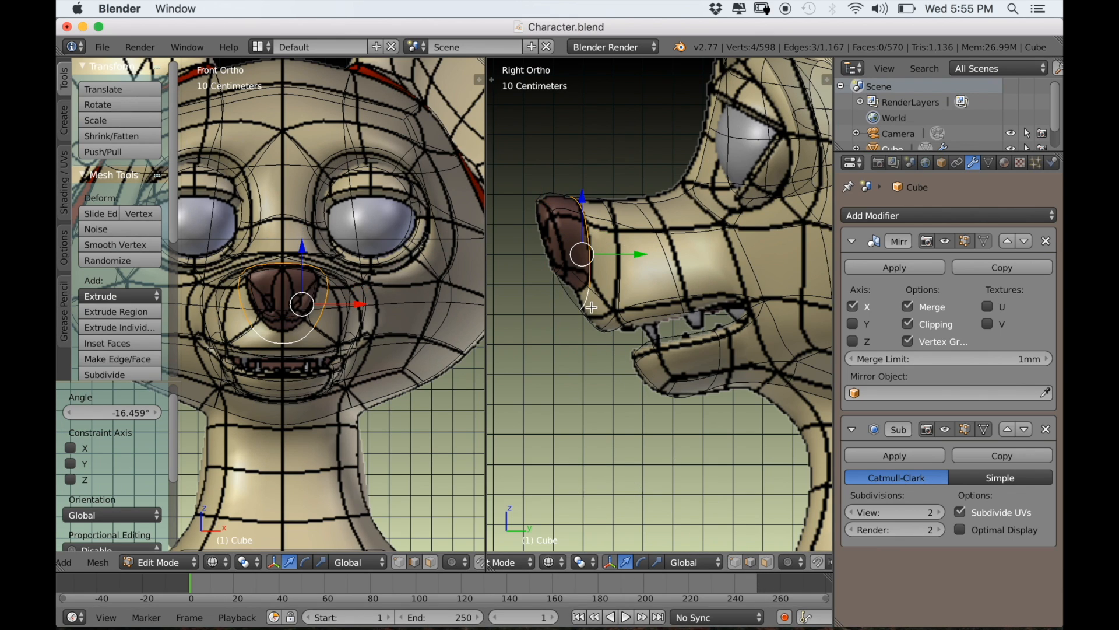
key("s")
left_click(623, 318)
key("g")
left_click(593, 330)
scroll(609, 330, "down", 5)
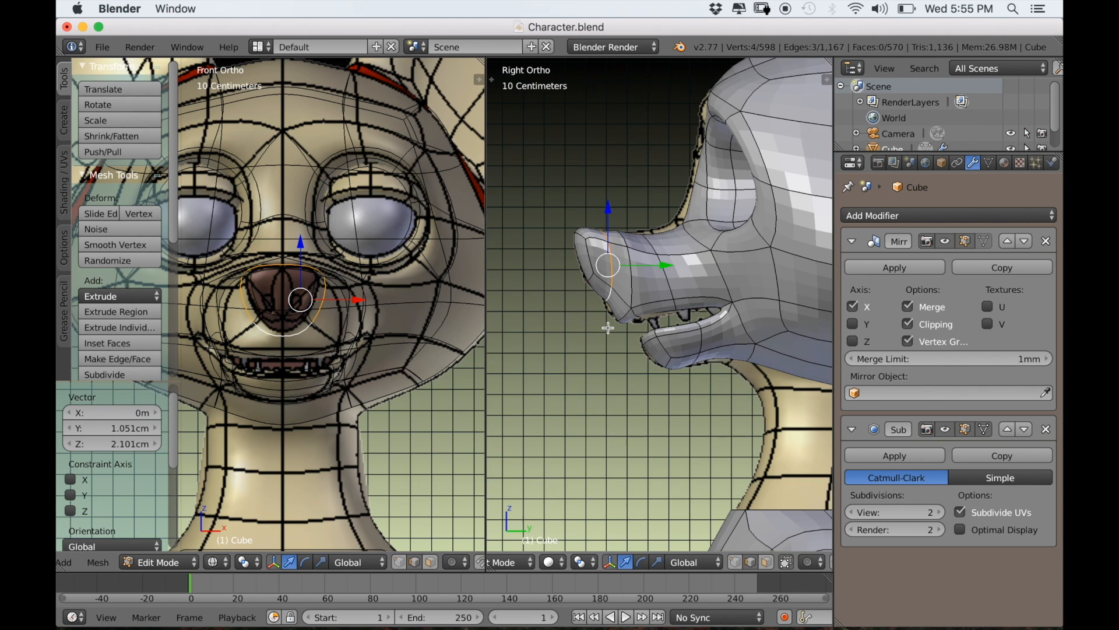
Display the mesh in solid shading and move the nose's side edge about 5.3 cm outward along X.
key("z")
scroll(257, 405, "down", 1)
mouse_move(282, 387)
middle_mouse_down()
mouse_move(332, 414)
mouse_move(190, 367)
mouse_move(266, 380)
mouse_move(350, 346)
mouse_move(362, 367)
mouse_move(446, 313)
mouse_move(379, 334)
middle_mouse_up()
scroll(266, 379, "up", 2)
key("g")
key("x")
left_click(338, 346)
left_click_drag(392, 344, 404, 345)
middle_click_drag(404, 345, 356, 379)
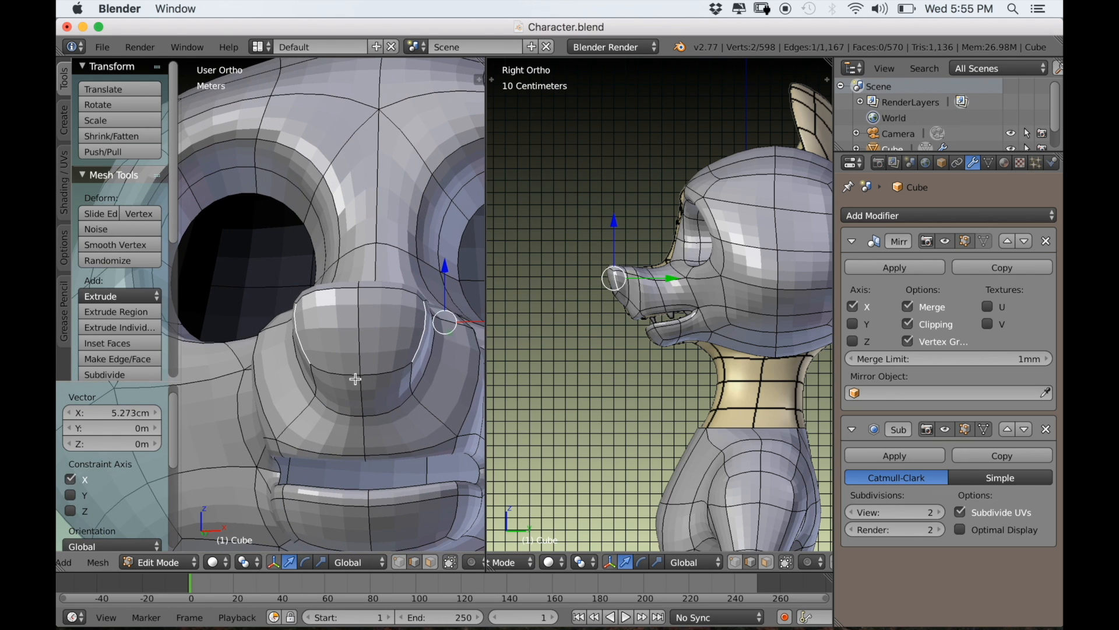
Reposition the nose's edge, extend the selection beside it, smooth the selected vertices, and deselect everything.
left_click_drag(395, 340, 383, 369)
middle_click_drag(383, 370, 343, 395)
right_click(349, 394, "shift")
key("w")
left_click(364, 411)
key("a")
Move the two connected edges on the muzzle's side about 9.9 cm outward along X.
scroll(405, 376, "down", 2)
scroll(352, 435, "up", 3)
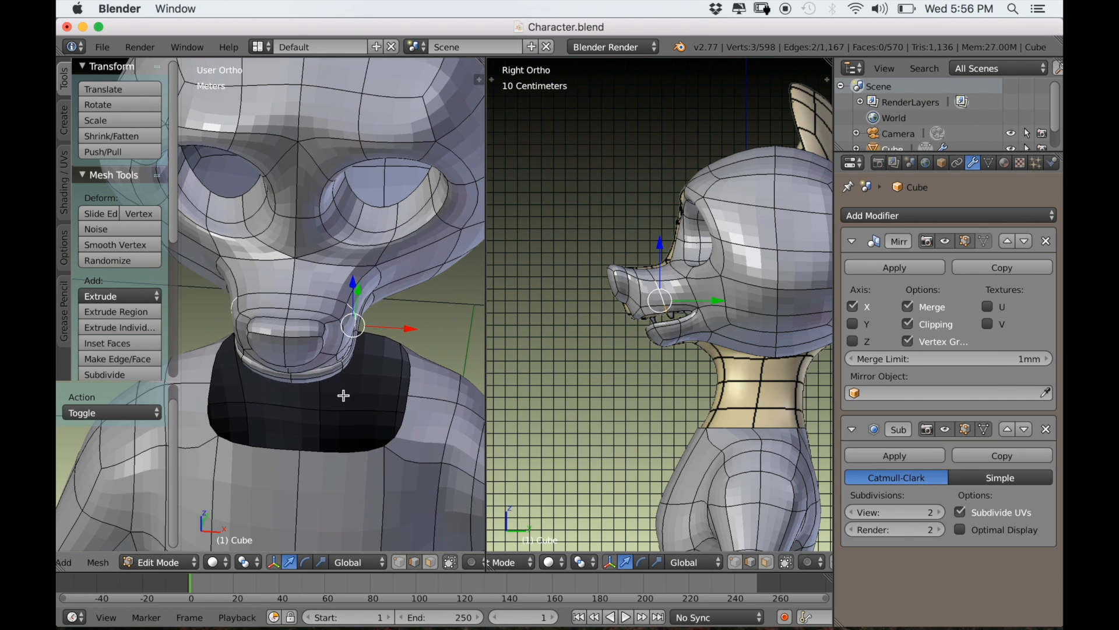
left_click_drag(407, 329, 428, 338)
scroll(428, 338, "down", 3)
middle_click_drag(412, 368, 450, 340)
scroll(449, 341, "up", 3)
scroll(680, 345, "up", 2)
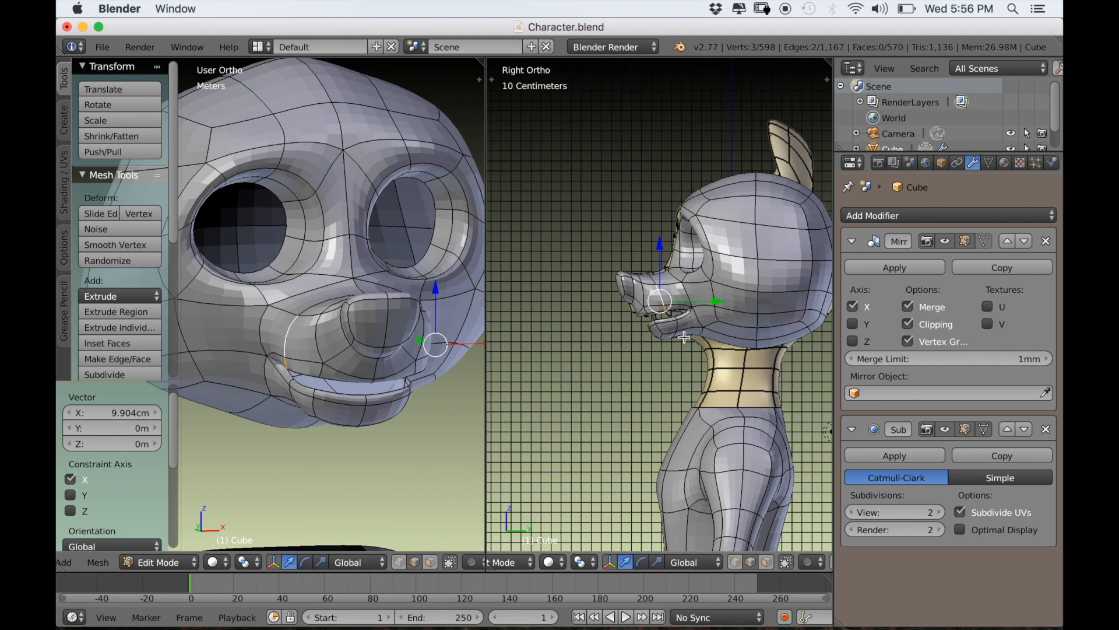
Select the edge above the upper lip at the muzzle's front and slide it by a factor of about -0.106.
scroll(680, 345, "up", 5)
middle_click_drag(655, 323, 630, 369, "shift")
scroll(630, 369, "up", 1)
middle_click_drag(523, 293, 542, 280)
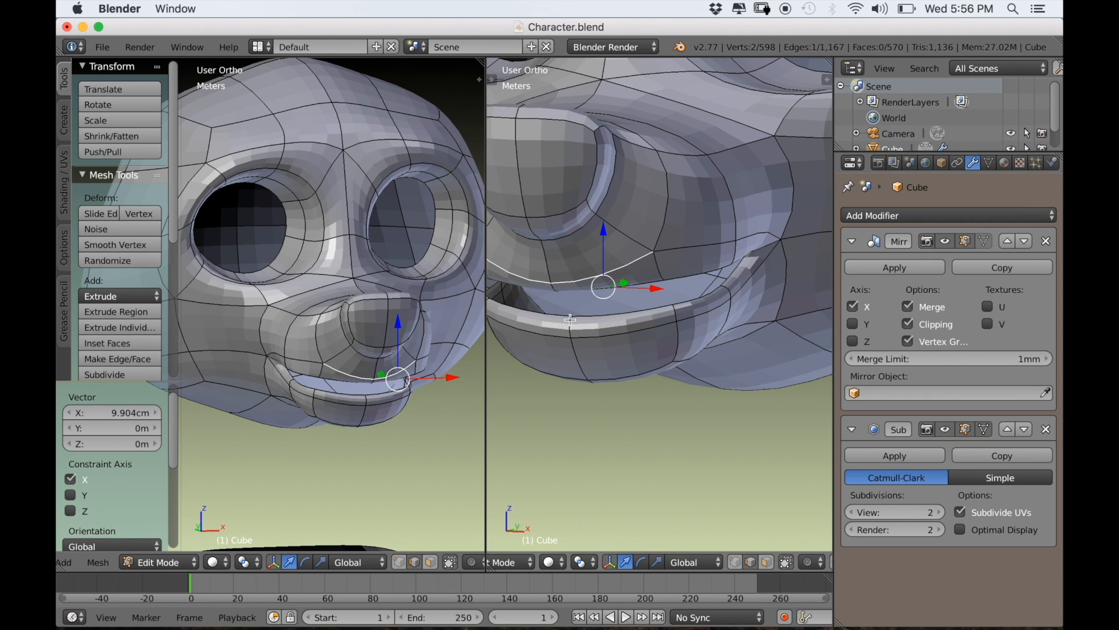
key("g")
key("g")
left_click(590, 336)
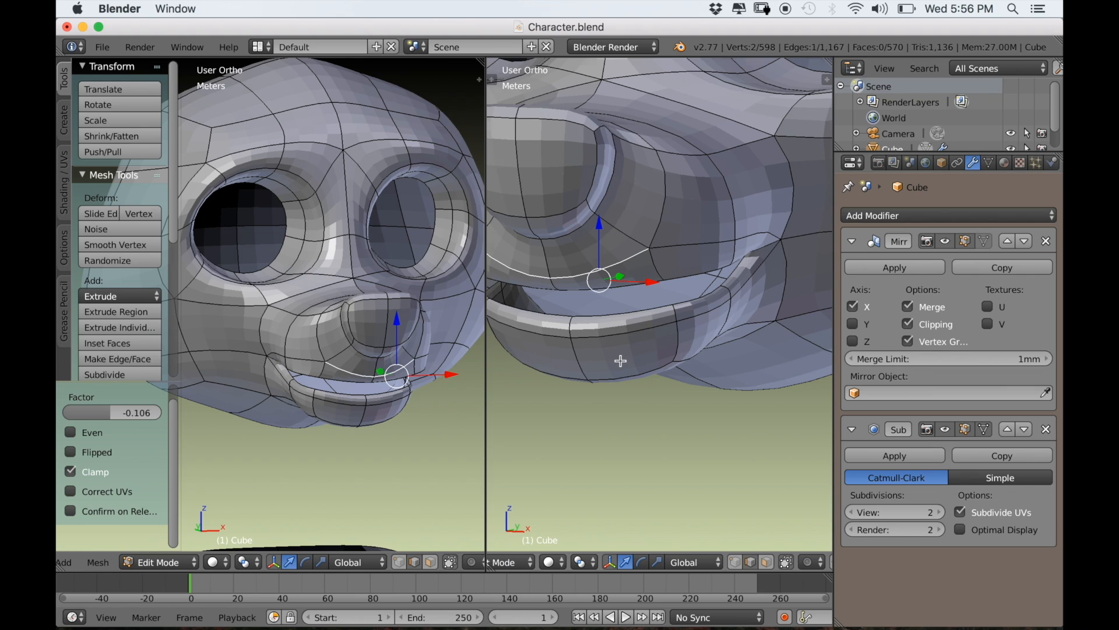
Move the upper lip's front edge about 4.6 cm forward in side view.
key("KP_3")
key("g")
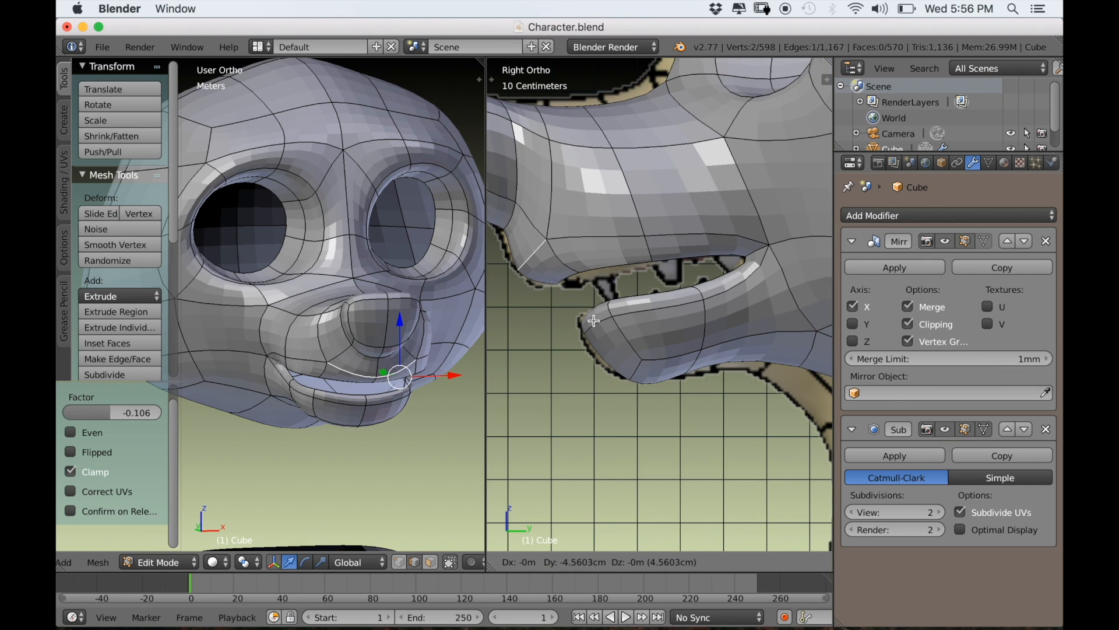
left_click(593, 320)
scroll(660, 355, "down", 2)
scroll(660, 355, "down", 5)
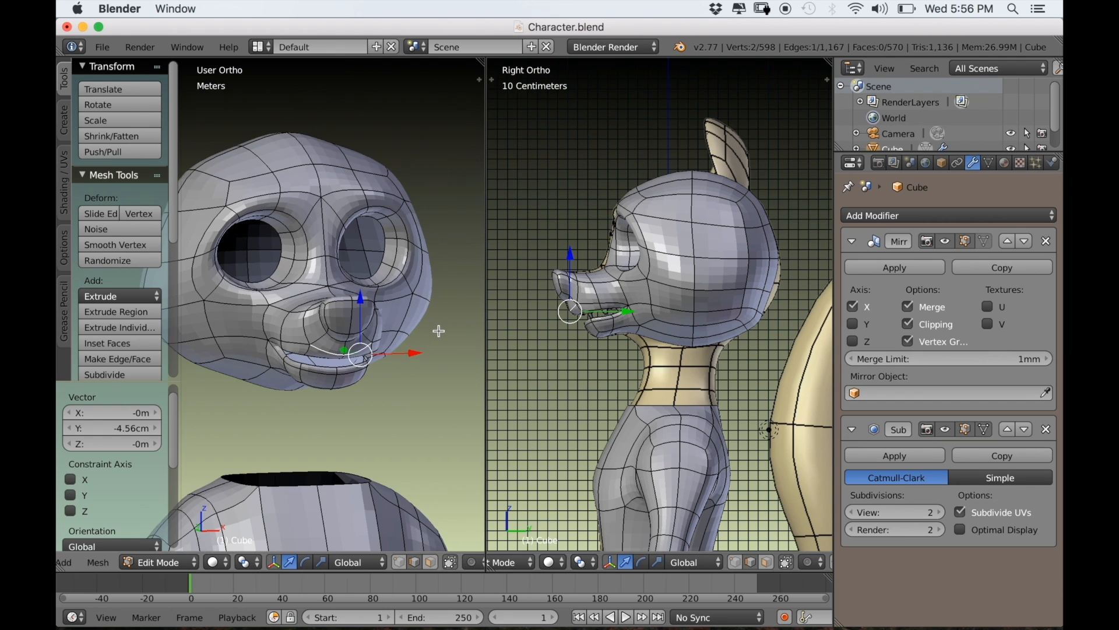
Clear the selection, select the two faces on the head's underside above the reference neck, and delete them to make an opening.
key("a")
middle_click_drag(437, 330, 425, 467)
scroll(425, 350, "down", 3)
scroll(439, 375, "up", 1)
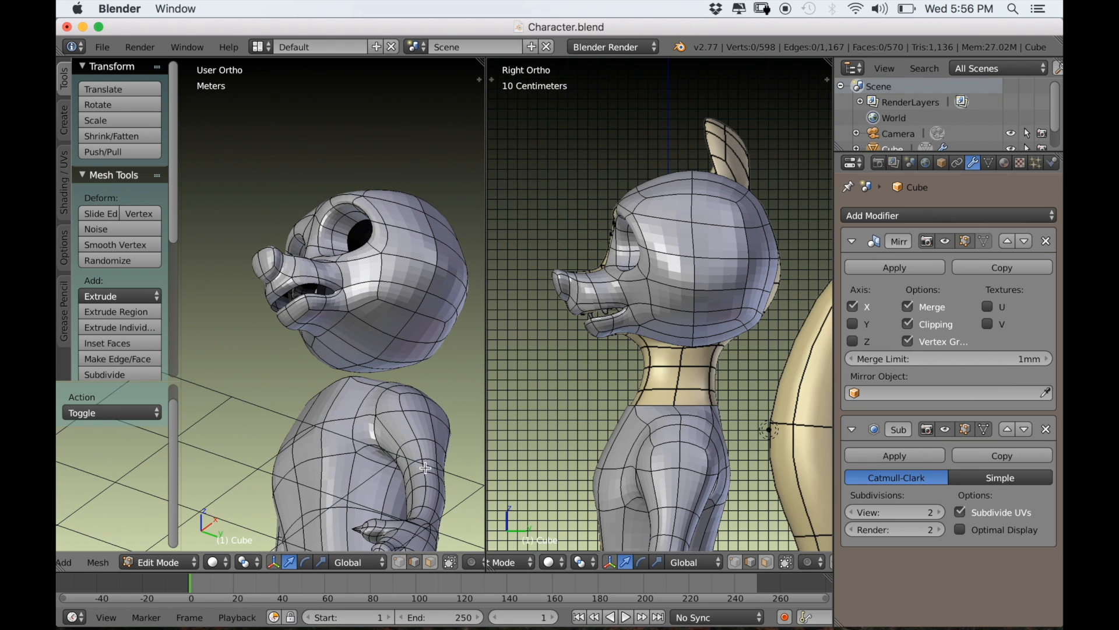
scroll(308, 358, "up", 6)
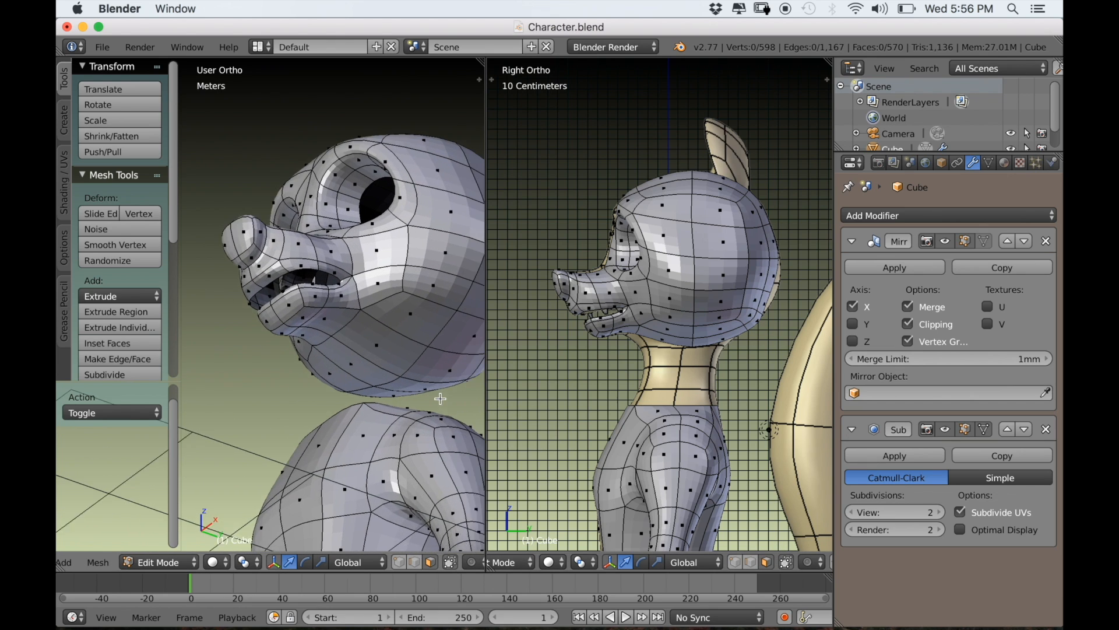
right_click(278, 350)
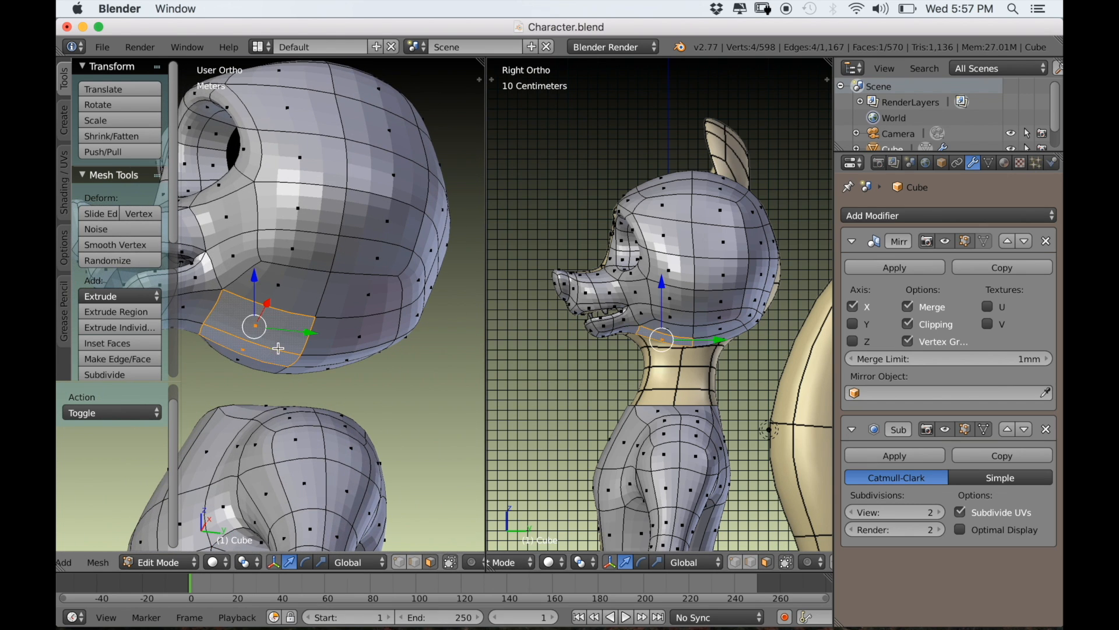
right_click(334, 350, "shift")
scroll(379, 378, "down", 1)
middle_click_drag(379, 377, 352, 407)
scroll(352, 407, "down", 2)
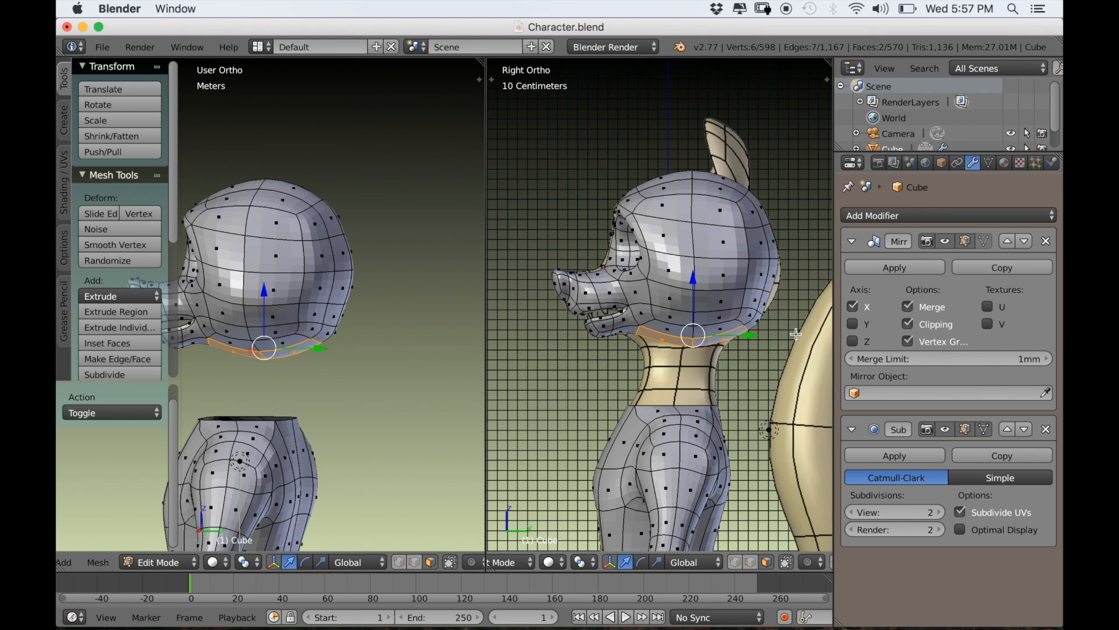
scroll(766, 361, "up", 1)
scroll(734, 369, "up", 3)
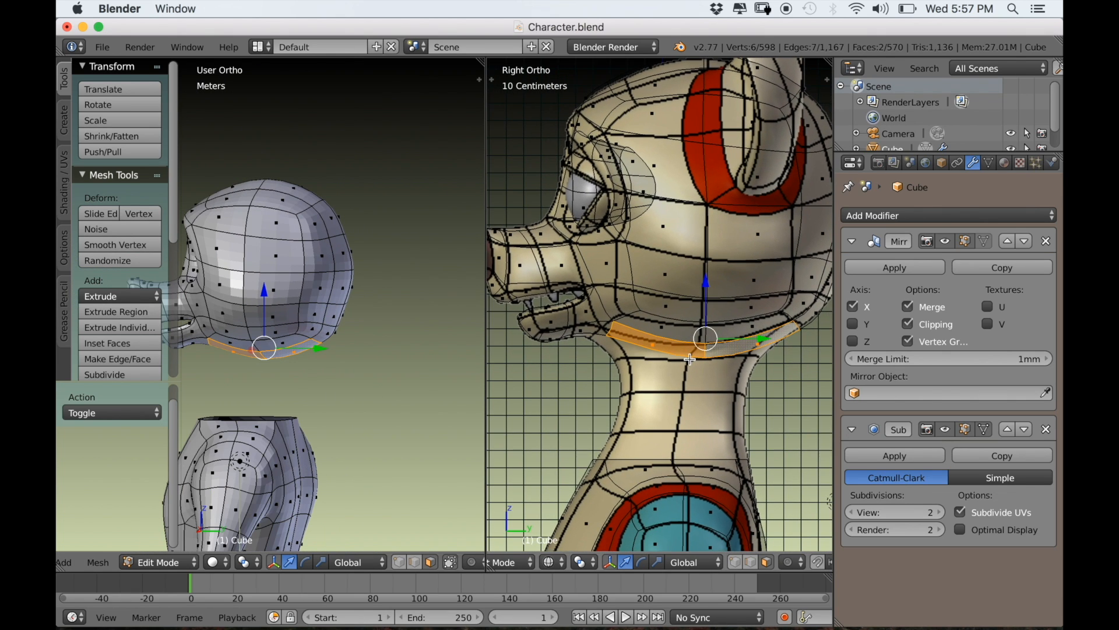
key("z")
middle_click_drag(561, 366, 654, 443)
key("x")
left_click(680, 353)
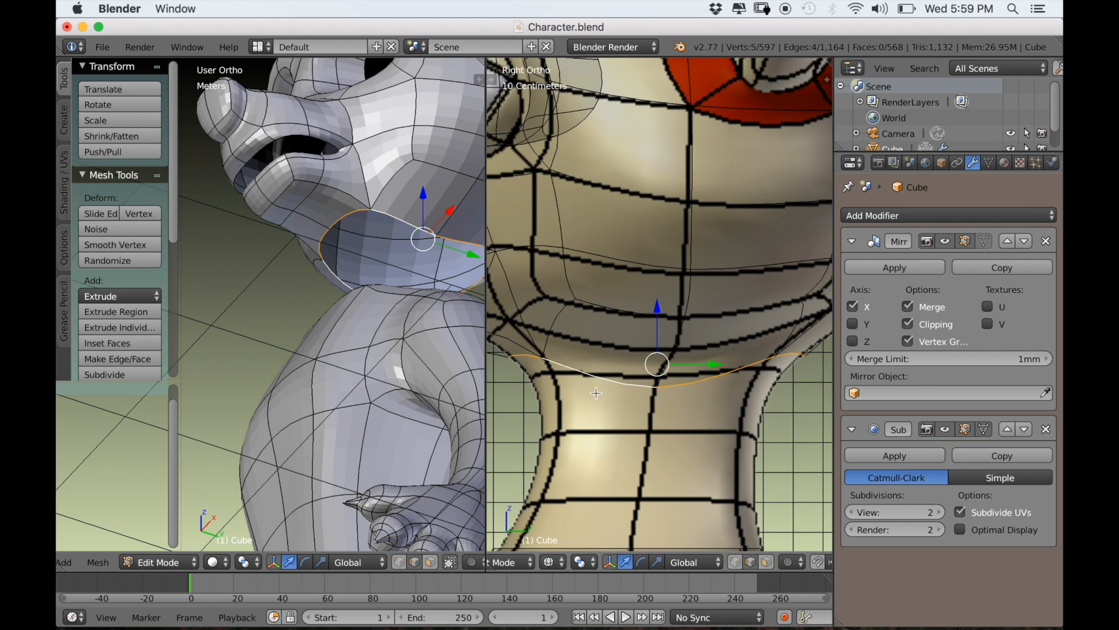
Move the edge loop around the head's bottom opening about 10.1 cm up and 2.5 cm back in side view.
scroll(596, 394, "down", 1)
key("g")
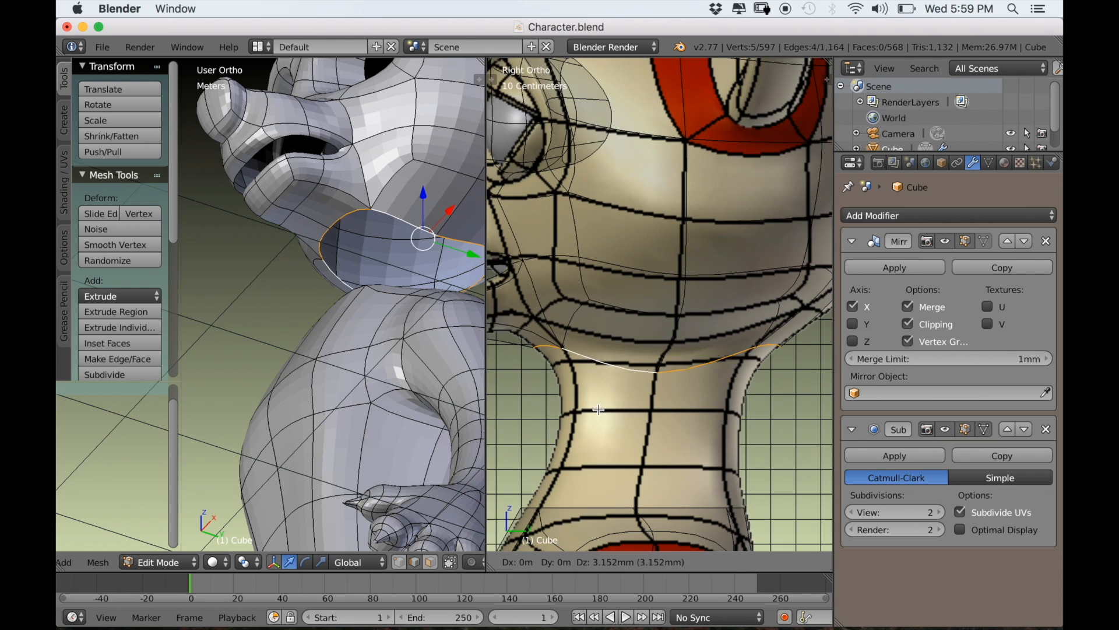
left_click(603, 385)
scroll(598, 415, "down", 3)
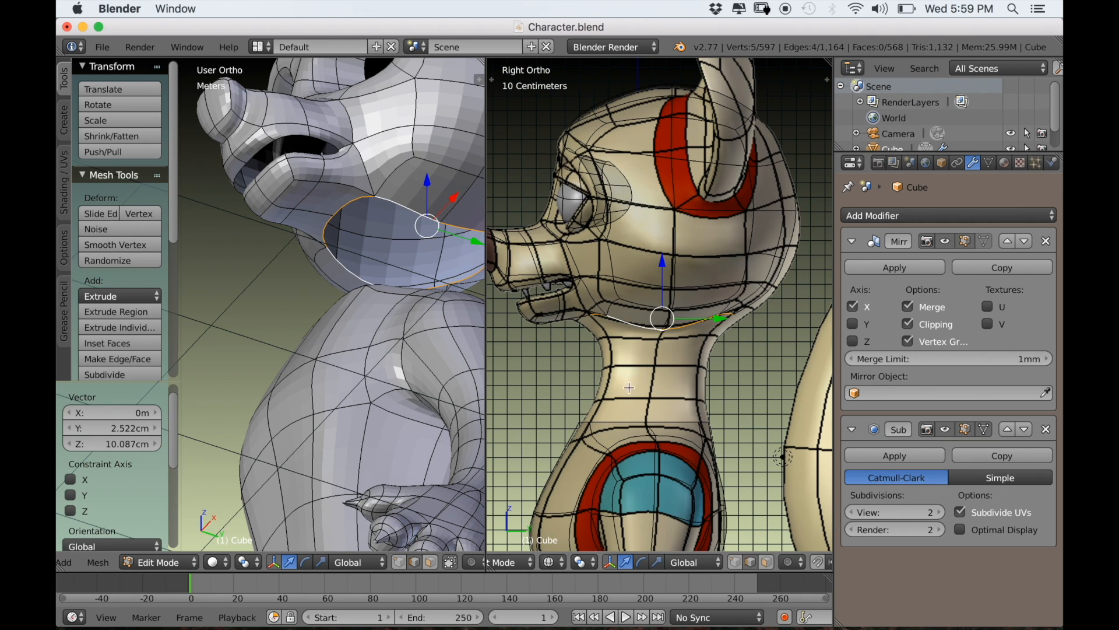
Widen the head opening's edge loop along Y and move it about 4.4 cm forward and 2.2 cm down.
key("s")
key("y")
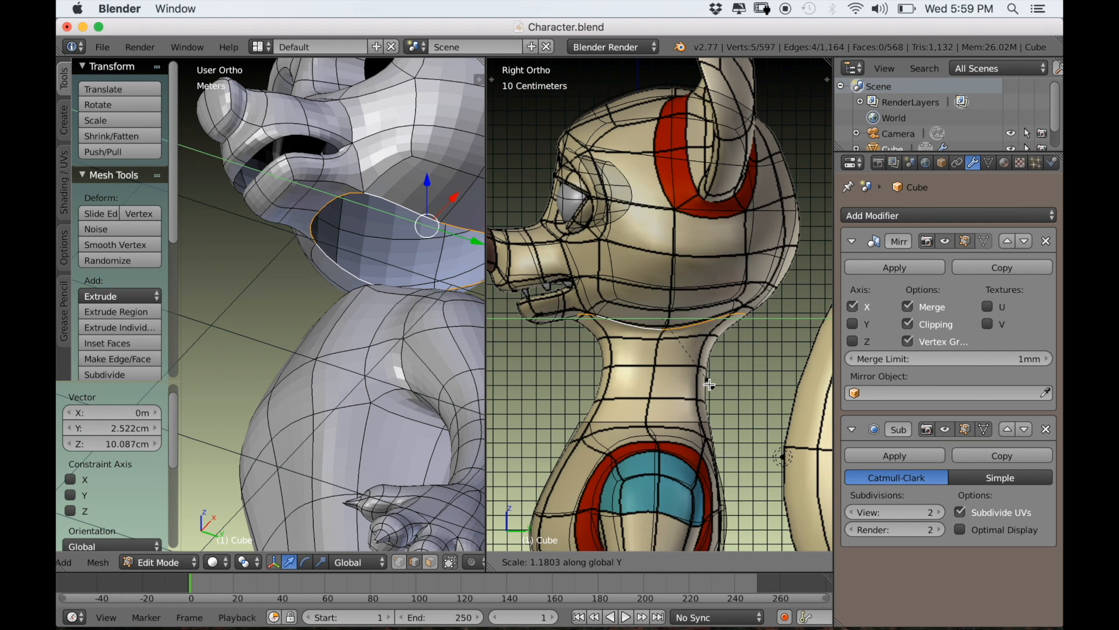
left_click(715, 387)
key("g")
left_click(697, 378)
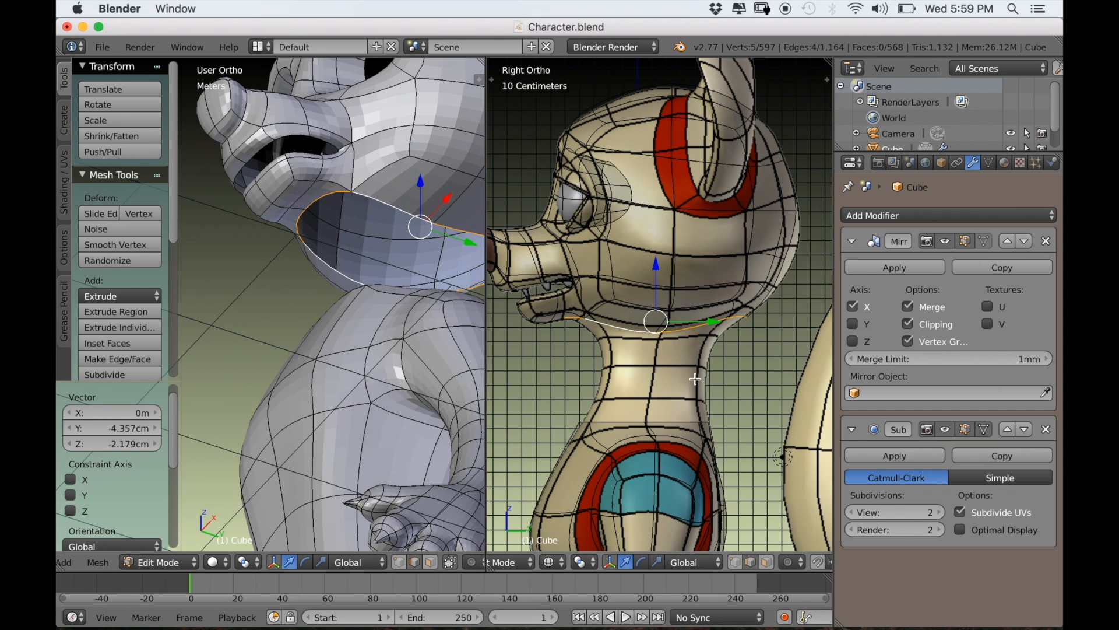
Extrude the head opening's loop about 8.2 cm down and lower the new loop about 3 cm further along Z.
key("e")
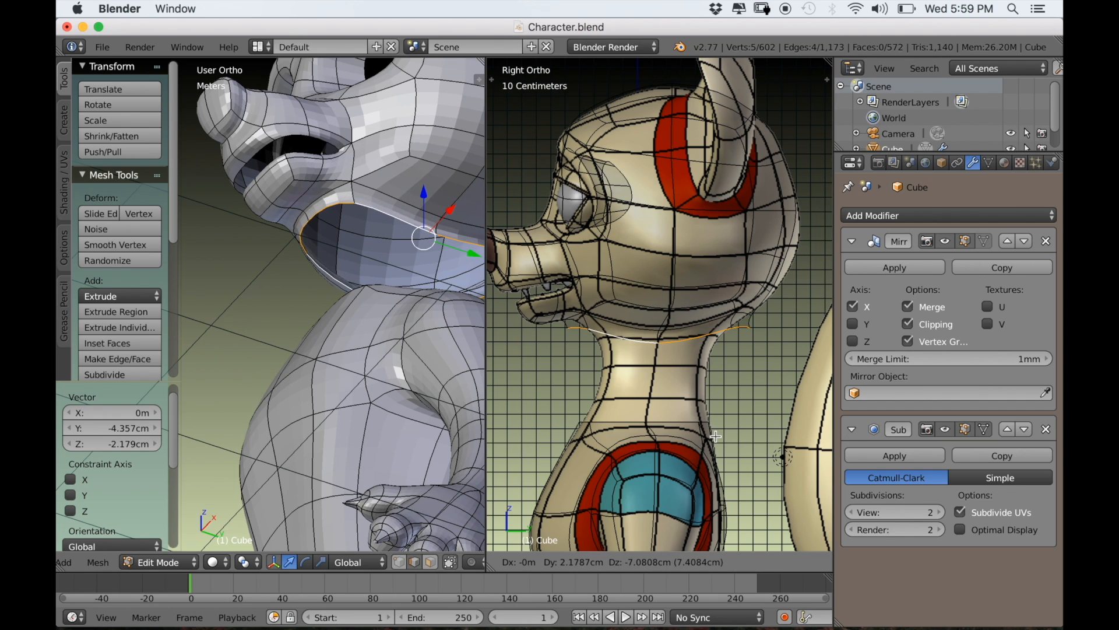
left_click(714, 439)
key("KP_1")
scroll(233, 367, "up", 3)
key("g")
key("z")
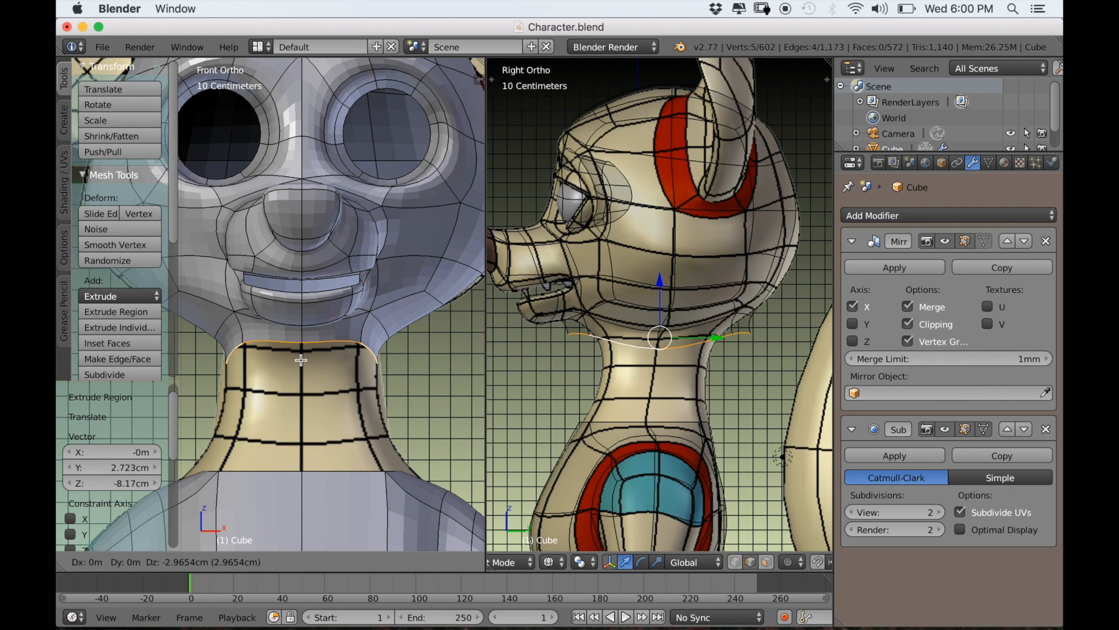
left_click(622, 401)
Scale the neck's top loop along Y by about 0.664 and move it about 1.6 cm forward and 1.6 cm up.
key("s")
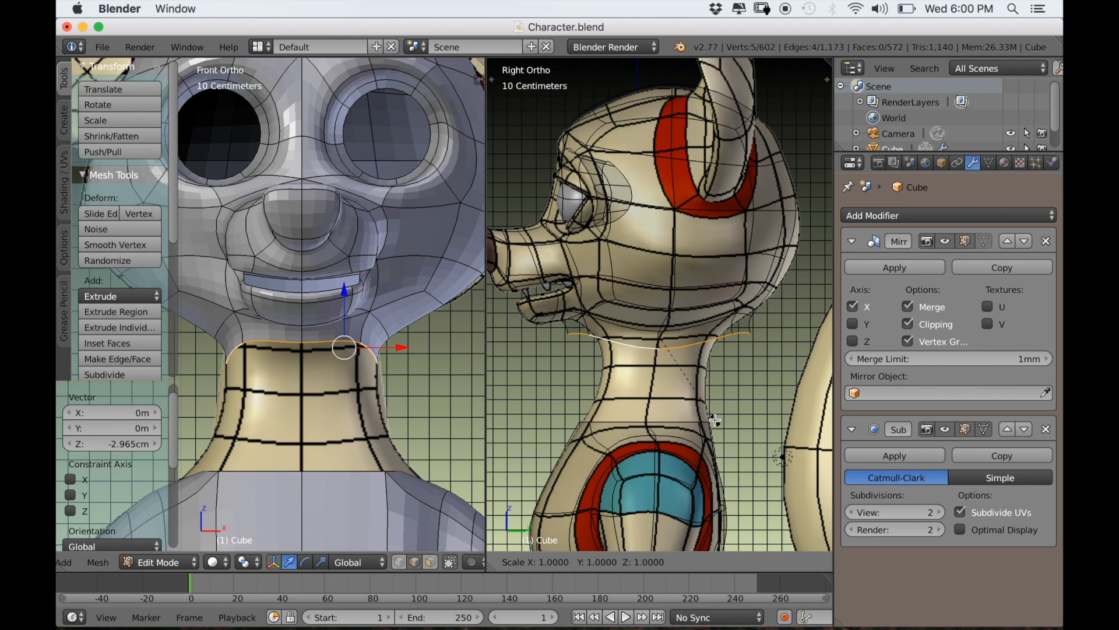
key("y")
left_click(664, 405)
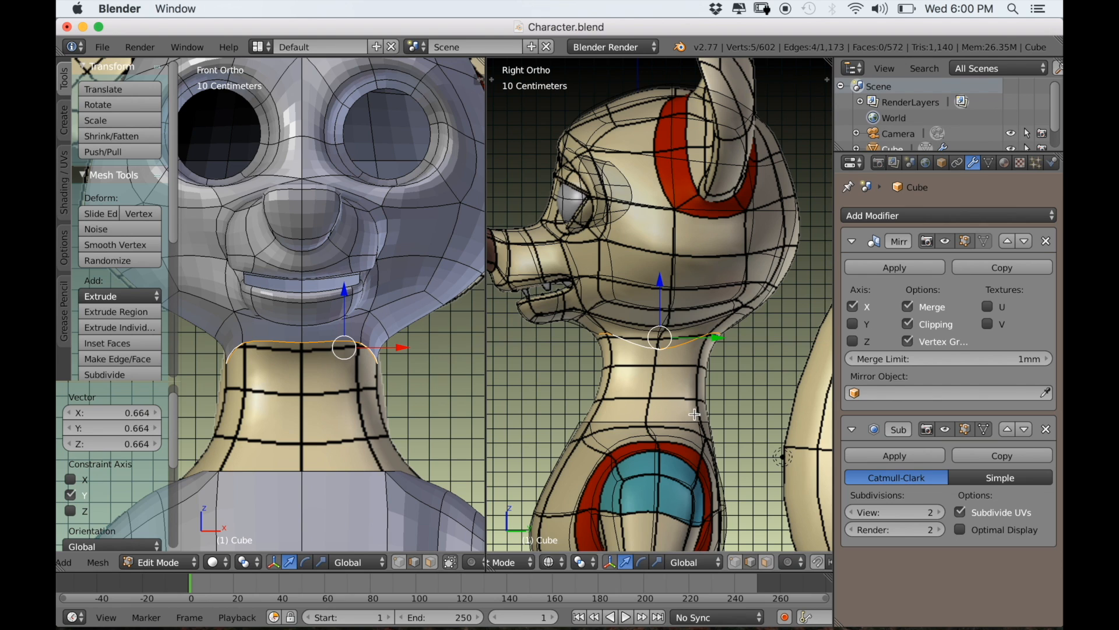
key("g")
left_click(692, 412)
scroll(583, 350, "up", 6)
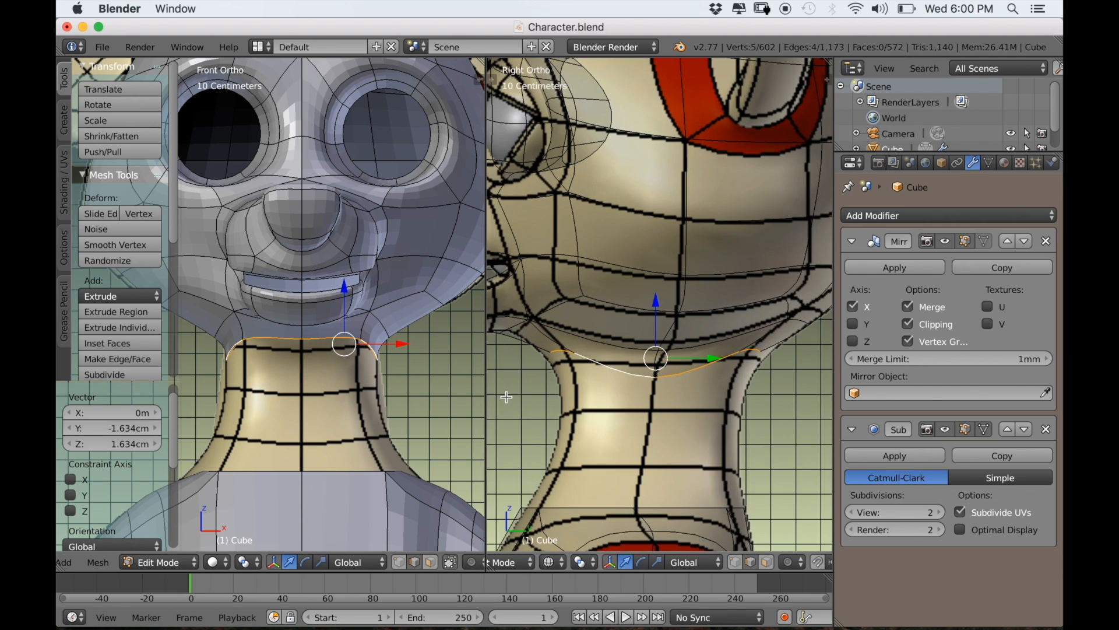
Rotate the edge beneath the jaw at the front of the neck by about -37° and move it about 8.4 cm back.
right_click(555, 318)
key("r")
left_click(649, 285)
key("g")
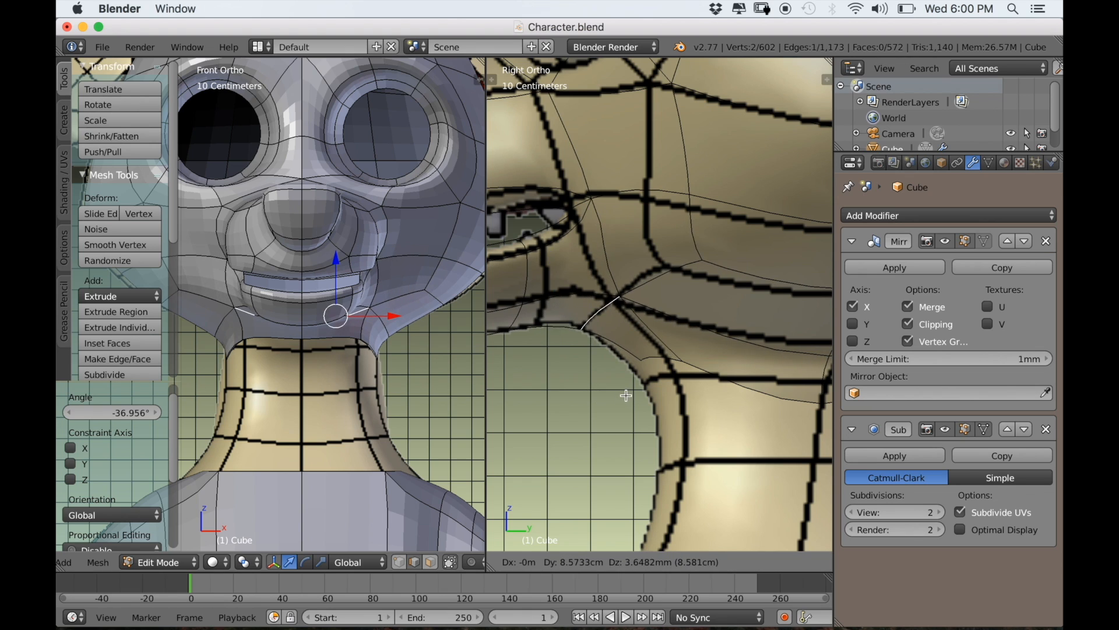
left_click(625, 394)
scroll(318, 374, "down", 2)
Select the neck's open edge loop and scale it along Y by about 1.093.
right_click(324, 333, "alt")
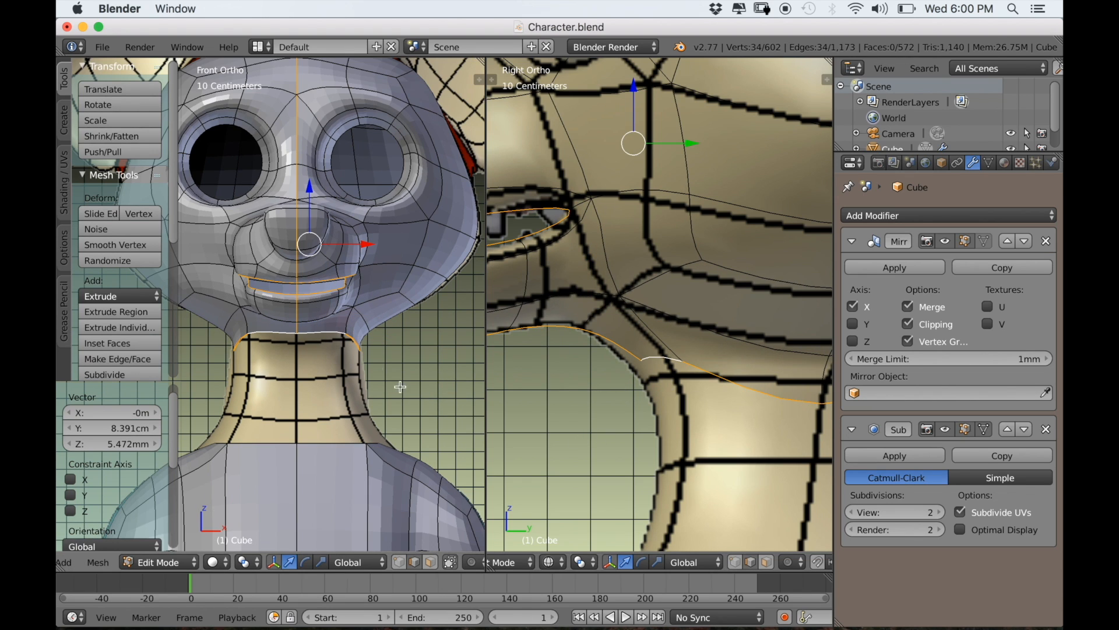
right_click(345, 331, "alt")
scroll(643, 422, "down", 3)
middle_click_drag(683, 395, 628, 414, "shift")
key("s")
key("y")
left_click(723, 422)
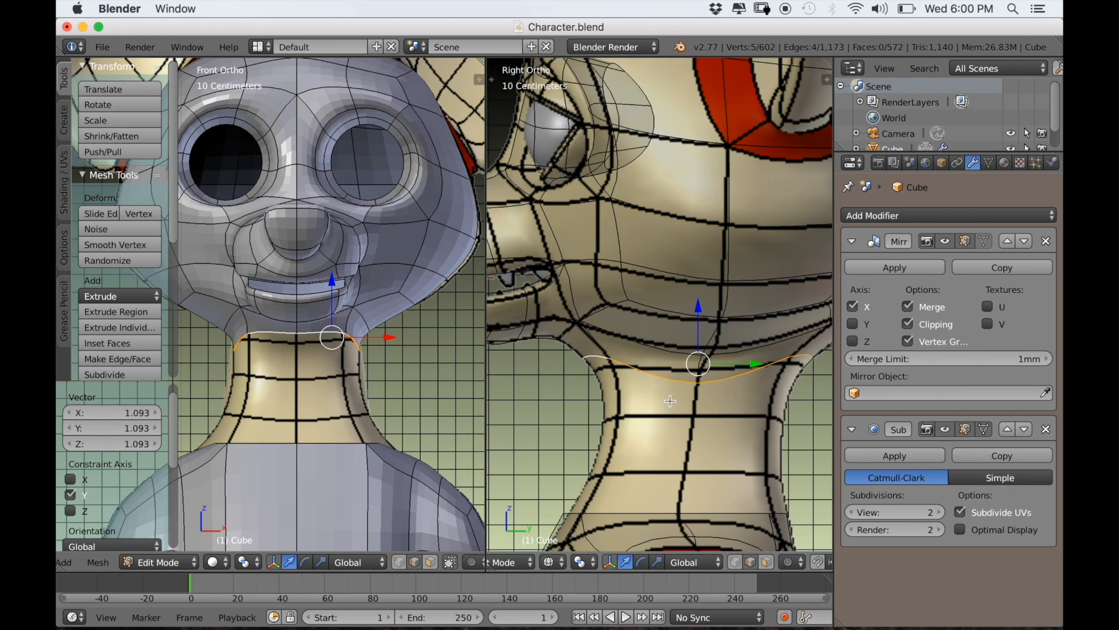
Extrude the neck loop about 24.6 cm down and scale the new loop along Y by about 0.796.
key("e")
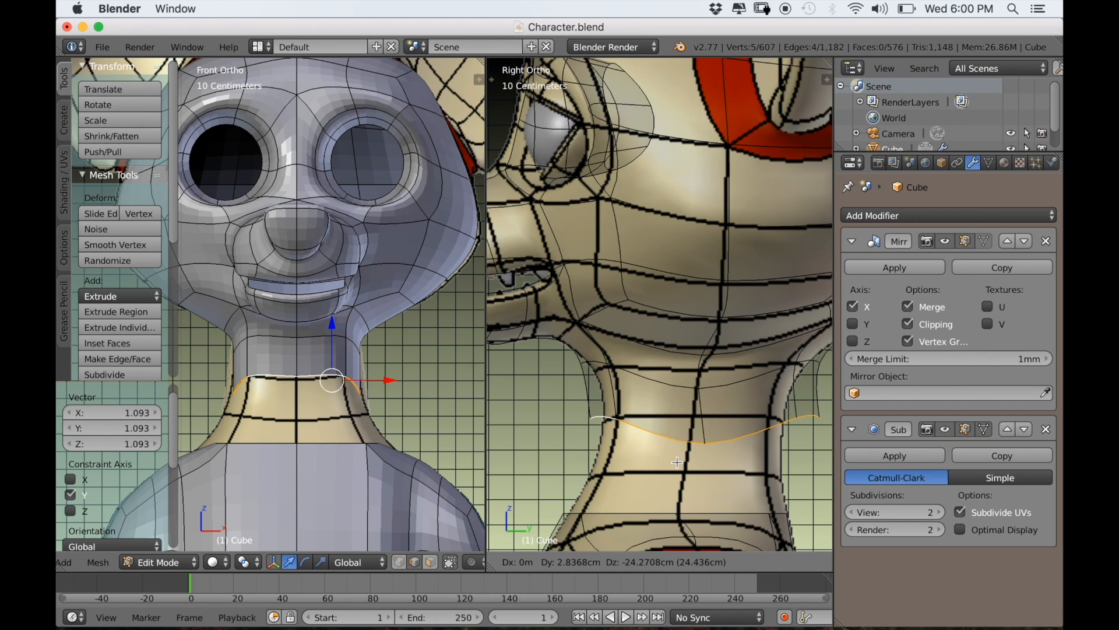
left_click(670, 462)
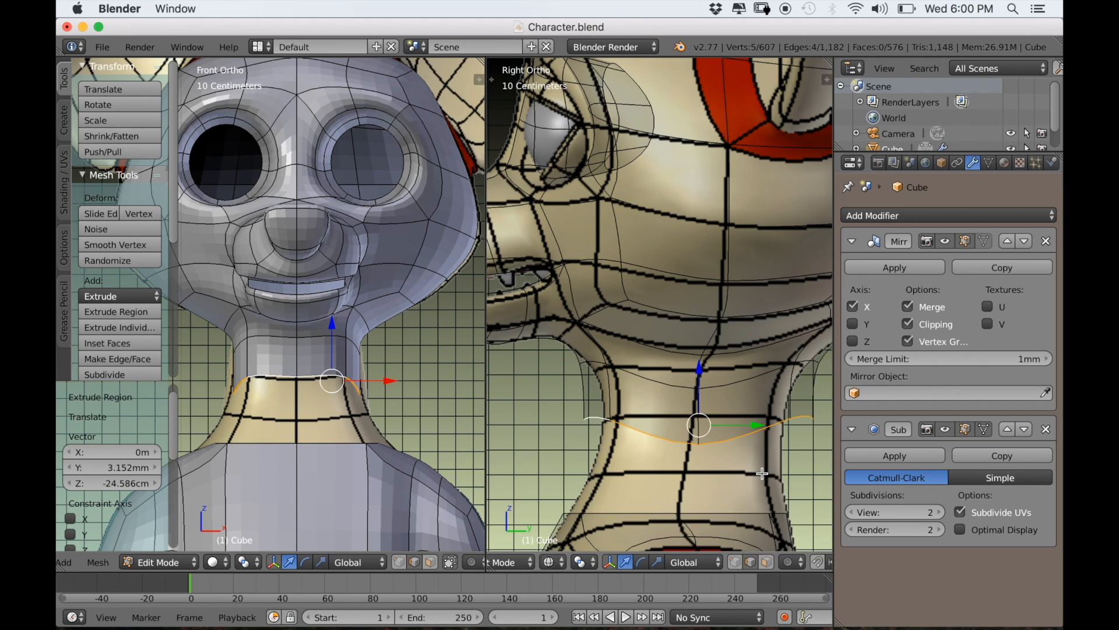
key("s")
key("y")
left_click(746, 468)
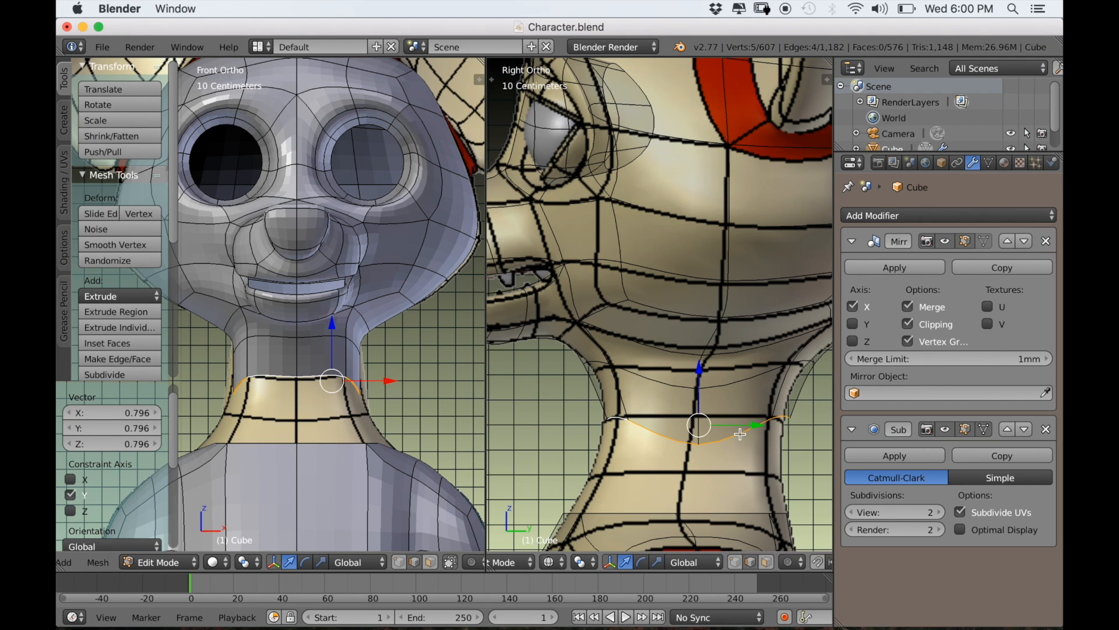
Flatten the new neck loop along Z by a factor of about 0.102 and raise it about 2.5 cm.
middle_click_drag(717, 467, 668, 442, "shift")
key("s")
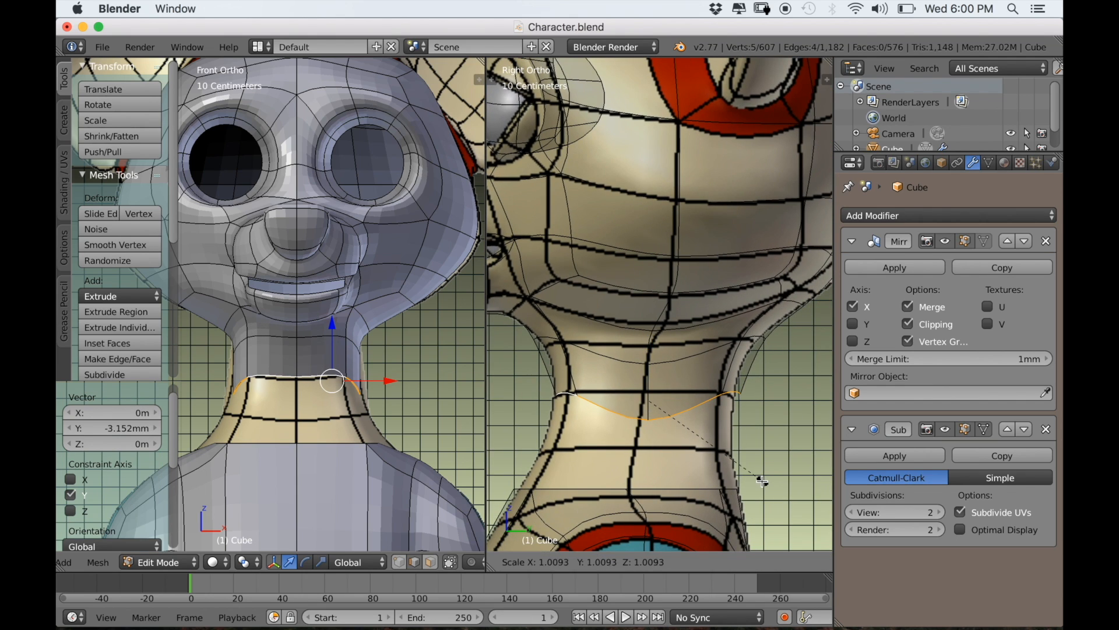
left_click(655, 414)
key("g")
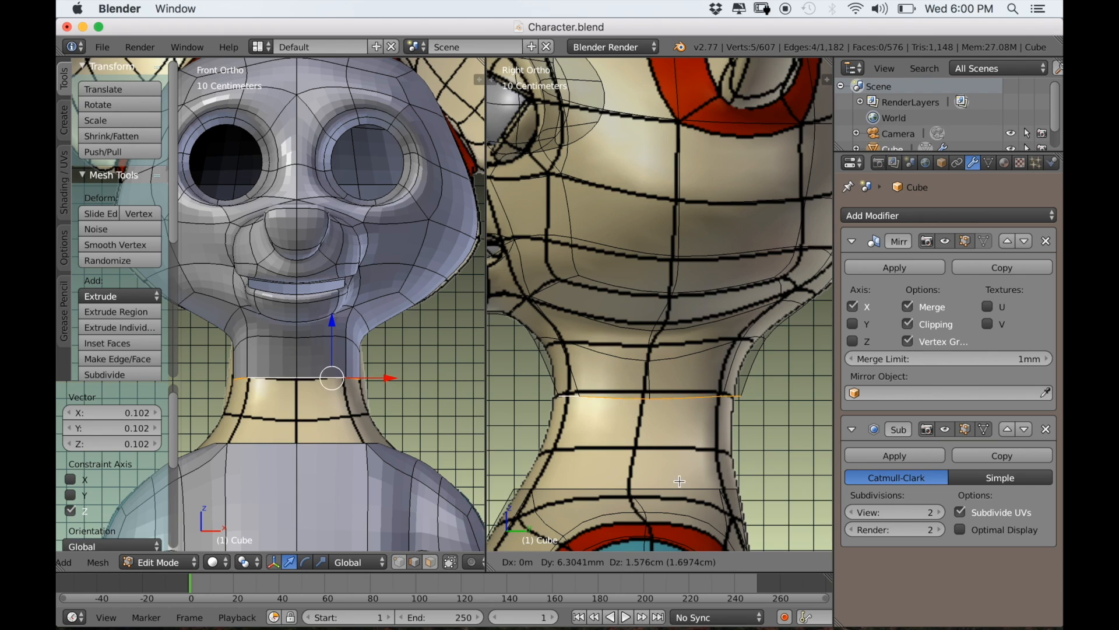
left_click(669, 479)
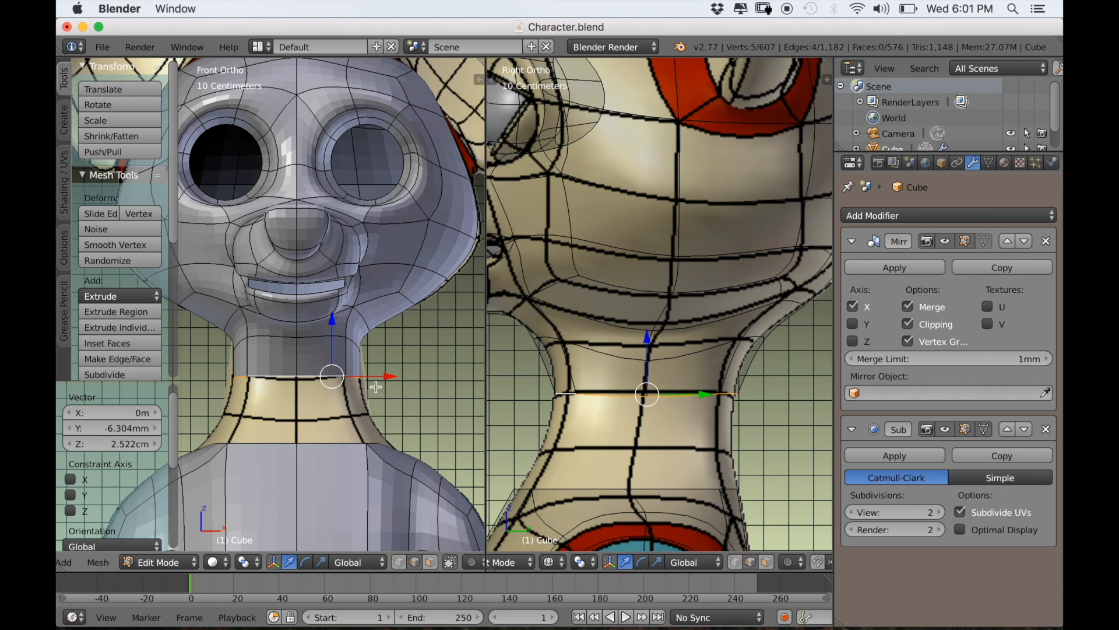
Extrude the neck loop down toward the shoulders, shift it about 3.8 cm forward, and scale it along Y by about 1.052.
key("e")
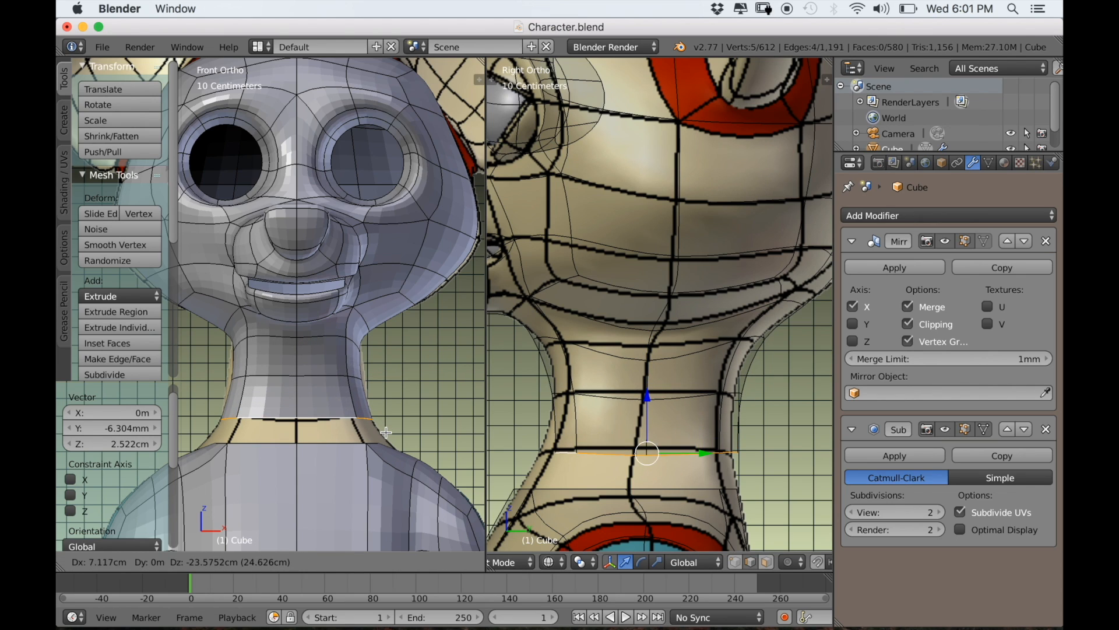
left_click(389, 434)
left_click_drag(712, 454, 701, 455)
key("s")
key("y")
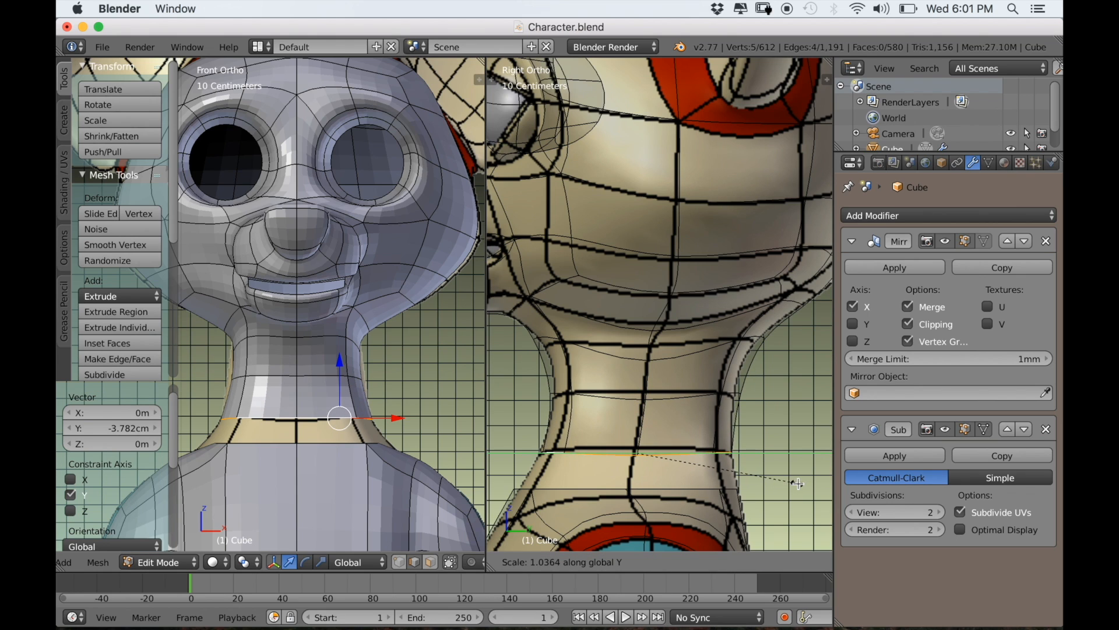
left_click(801, 483)
Add the body's neck opening loop to the selection, bridge the two edge loops to join neck and body, and deselect everything.
scroll(554, 426, "down", 2)
middle_click_drag(363, 427, 308, 435)
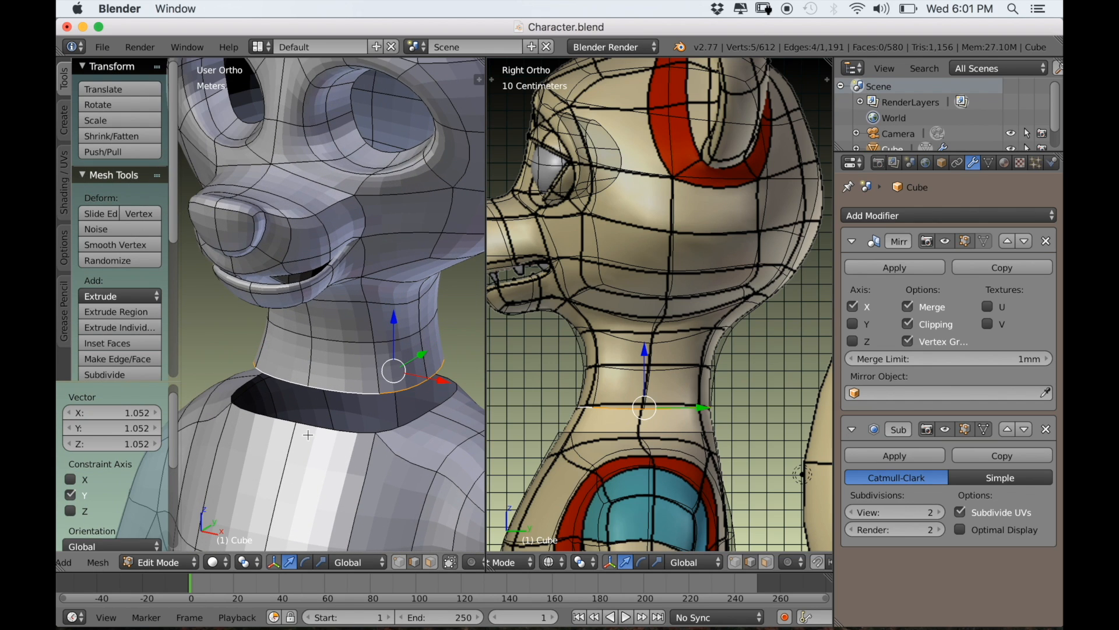
left_click(328, 432, "alt+shift")
key("w")
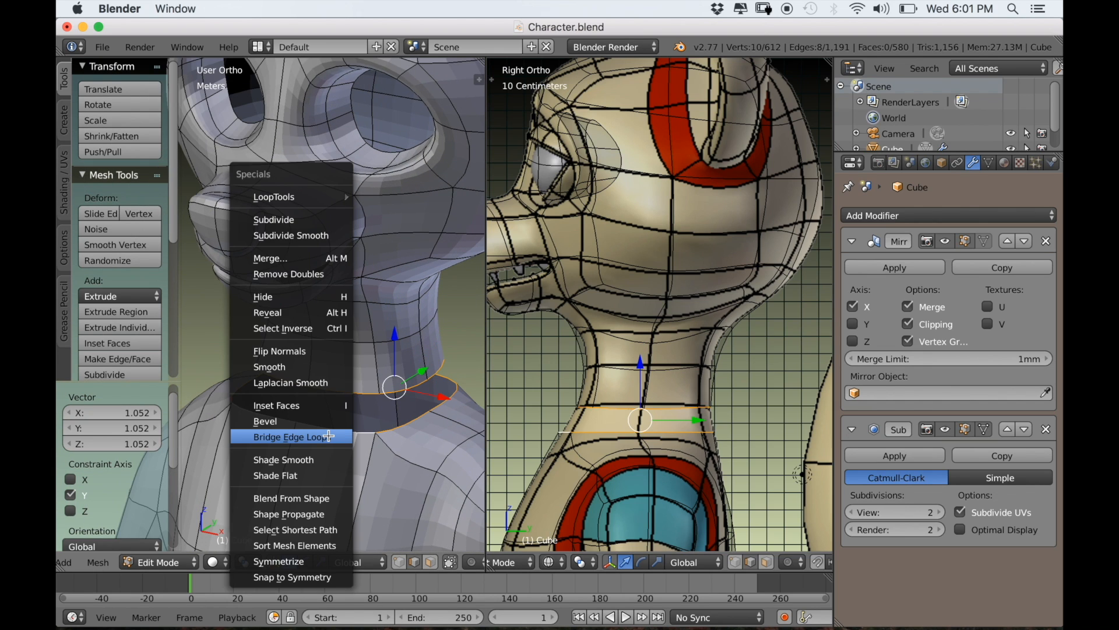
left_click(328, 436)
scroll(338, 433, "down", 5)
key("a")
middle_click_drag(361, 429, 440, 410)
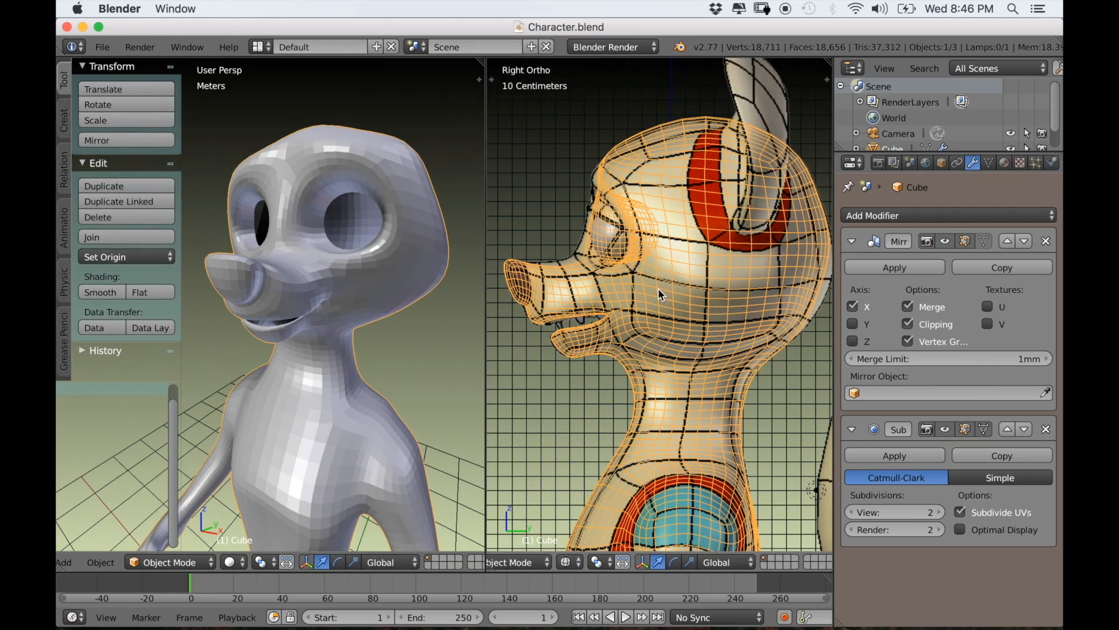
Enter Edit Mode and select the three stacked faces on the side of the head at the reference ear's base.
scroll(653, 287, "down", 1)
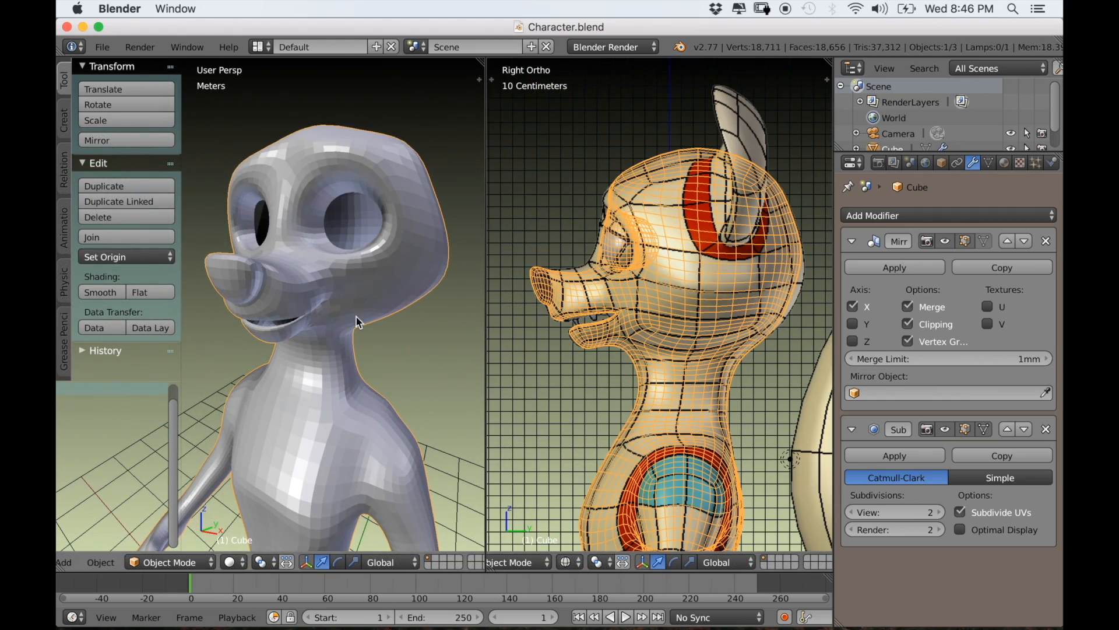
middle_click_drag(354, 317, 301, 315)
key("Tab")
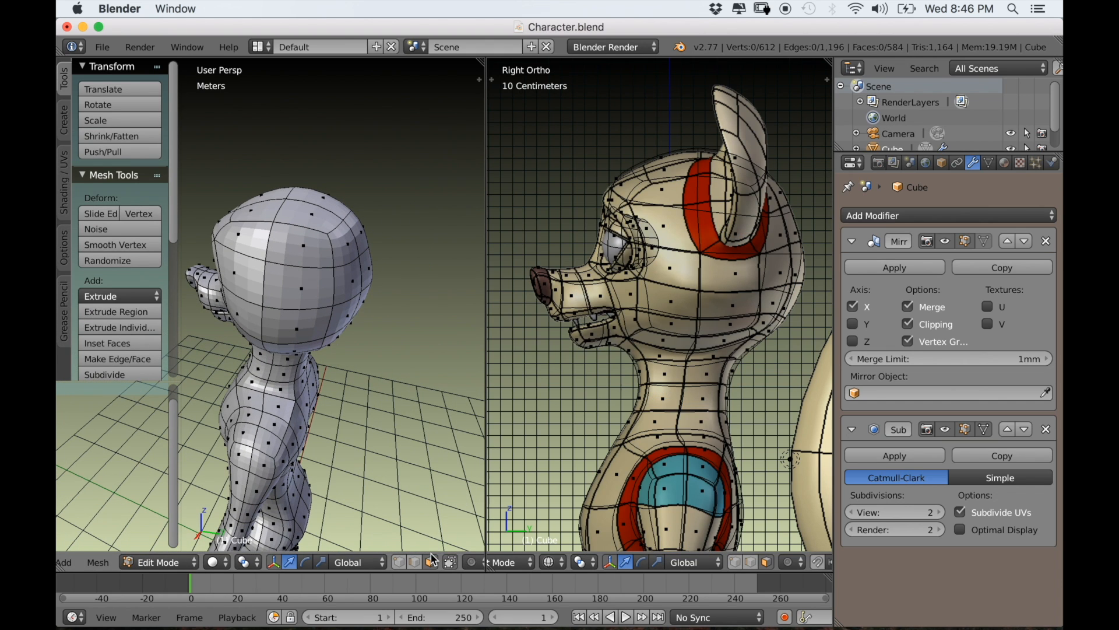
scroll(370, 360, "up", 1)
middle_click_drag(339, 340, 355, 370, "shift")
right_click(339, 323)
right_click(328, 257, "shift")
right_click(336, 218, "shift")
Compare the selected ear faces with the reference ear's position in front view and from the side.
middle_click_drag(382, 294, 386, 341)
key("KP_1")
scroll(384, 343, "up", 2)
key("KP_5")
key("alt+z")
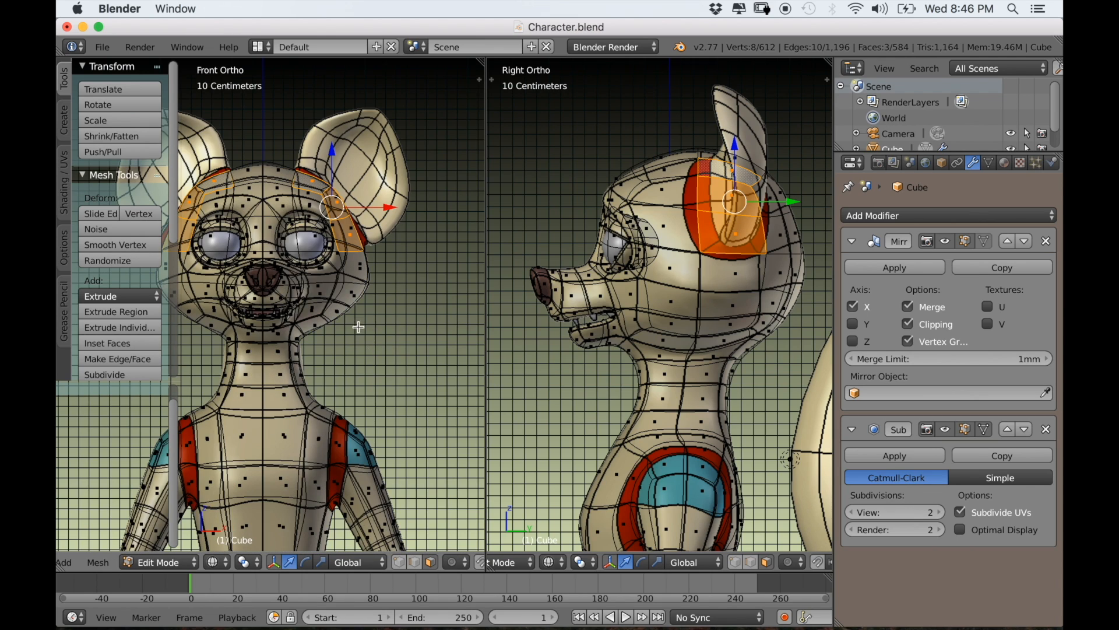
scroll(378, 348, "up", 3)
scroll(389, 350, "down", 4)
middle_click_drag(392, 347, 352, 369)
key("z")
scroll(401, 369, "up", 1)
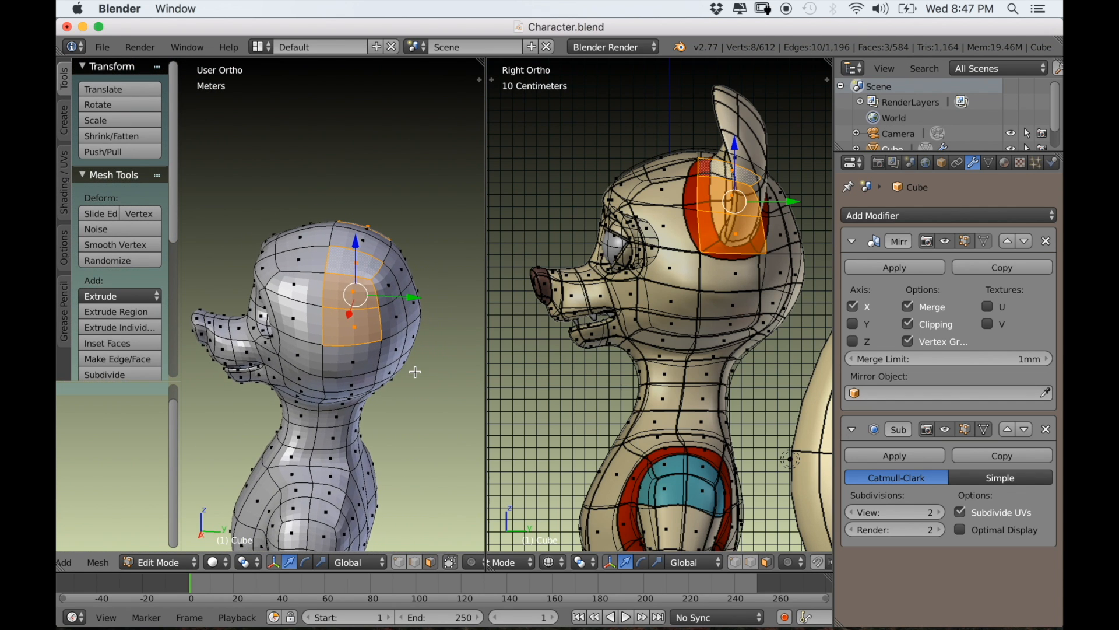
Inset the three selected ear faces with a thickness of about 4.96 cm.
scroll(402, 369, "up", 2)
key("i")
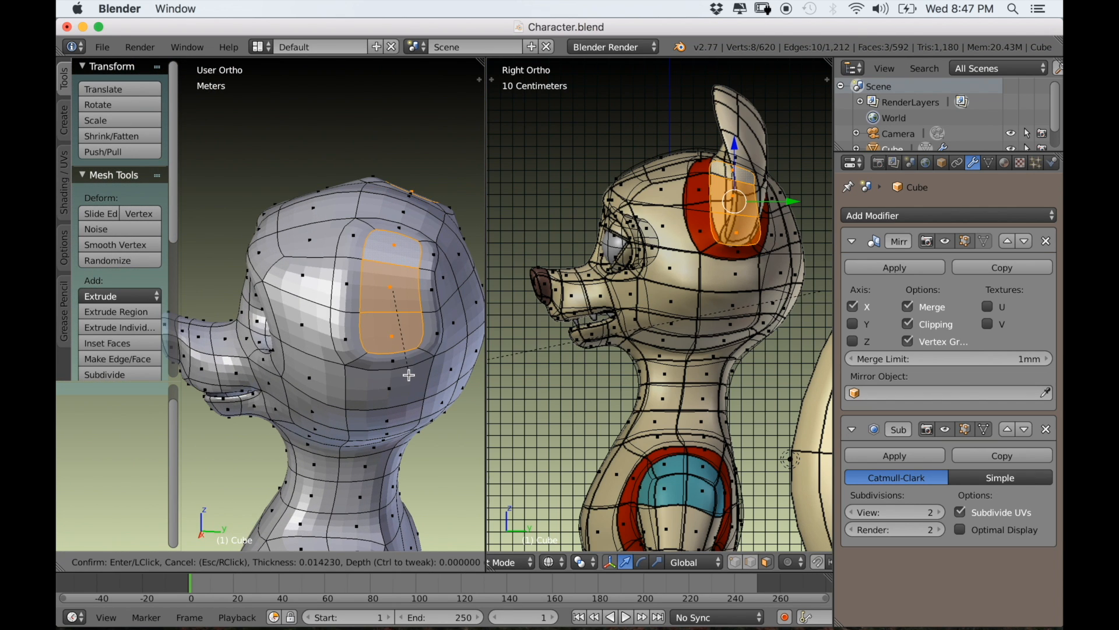
left_click(408, 374)
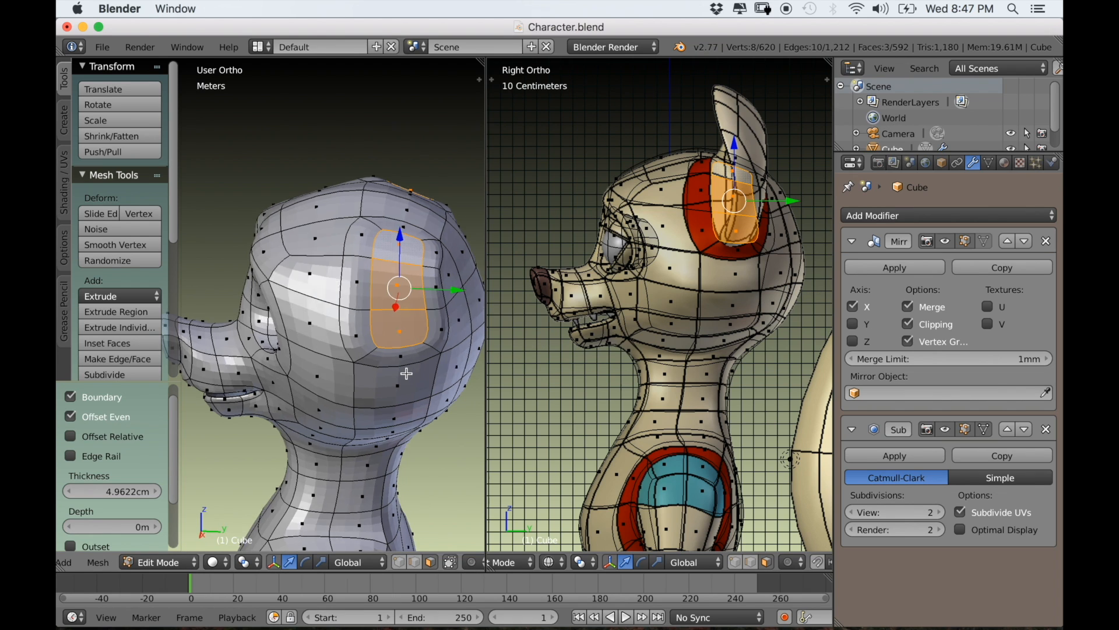
Select the three-edge front border of the inset ear faces and slide it backward by a factor of about -0.243.
key("KP_1")
key("z")
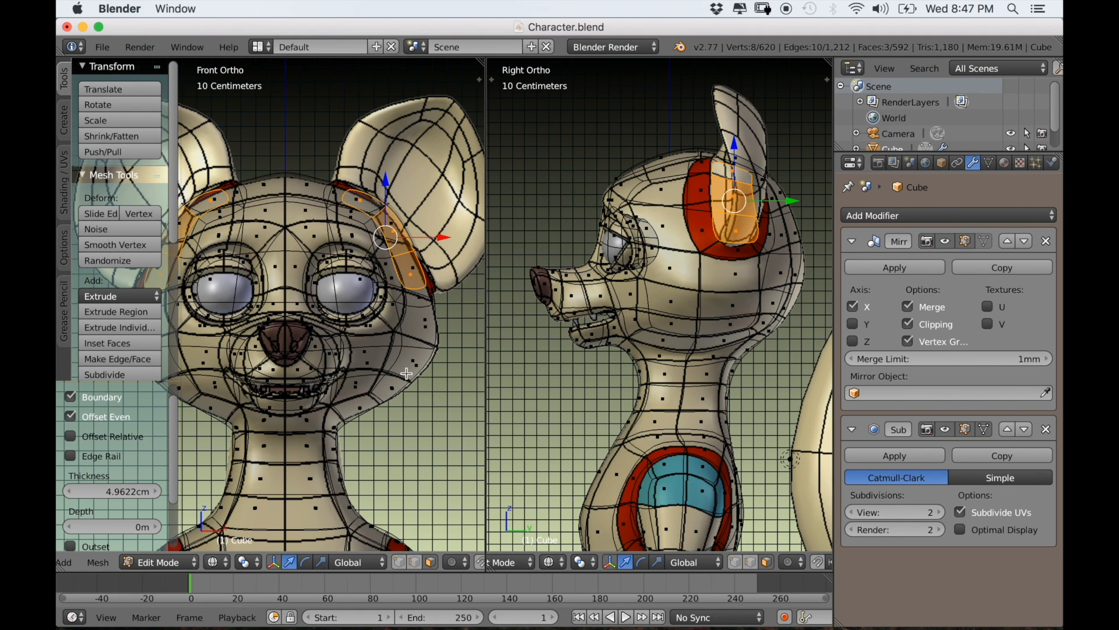
key("z")
scroll(425, 373, "down", 3)
middle_click_drag(425, 374, 380, 380)
key("z")
scroll(373, 390, "up", 2)
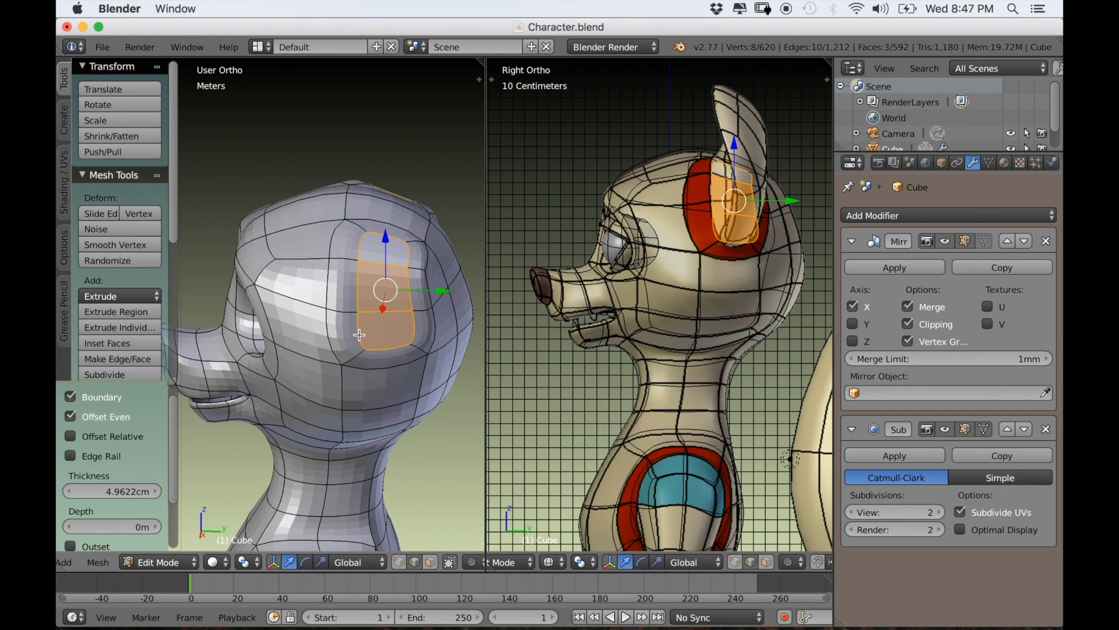
right_click(354, 295)
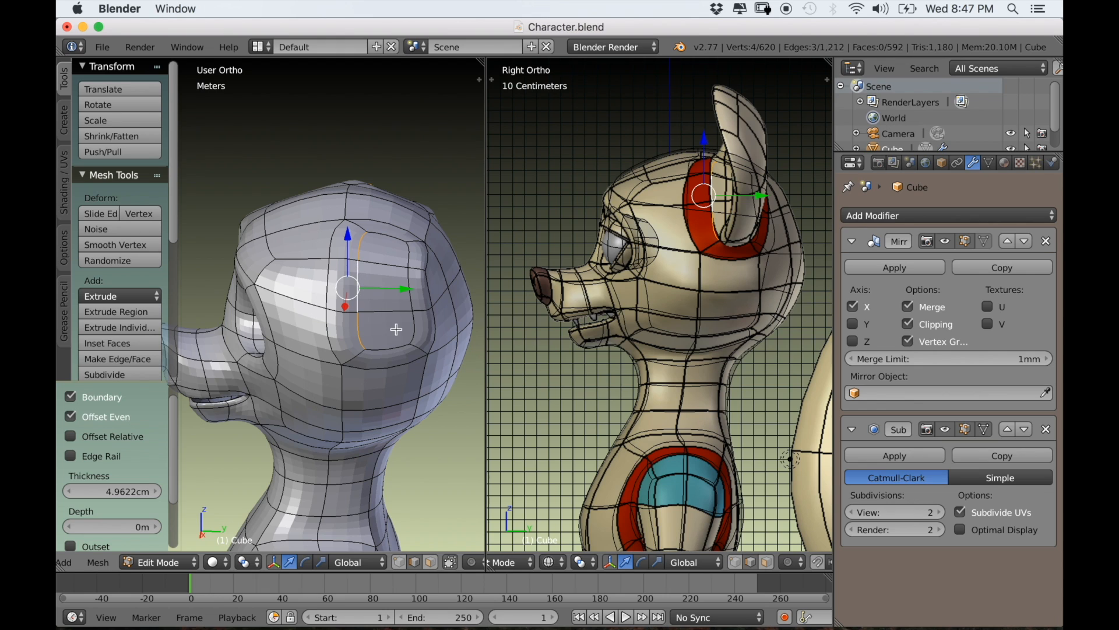
key("g")
key("g")
left_click(408, 330)
Select the ring of faces around the ear base and smooth it once with a smoothing of 0.500.
scroll(446, 373, "up", 1)
middle_click_drag(448, 396, 434, 399)
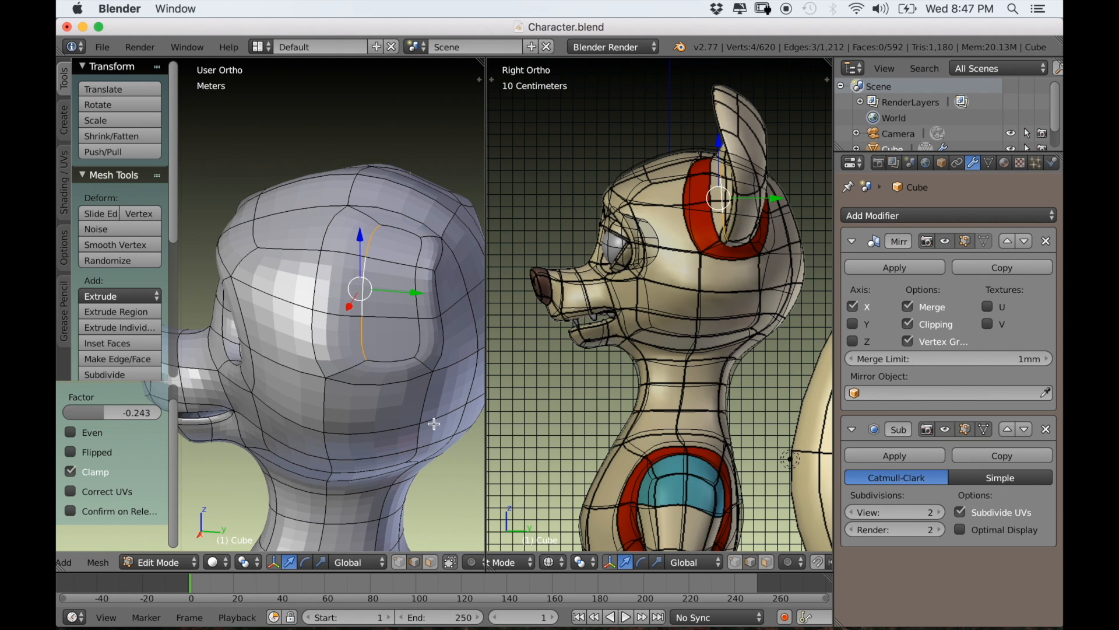
right_click(348, 368, "ctrl+alt")
key("w")
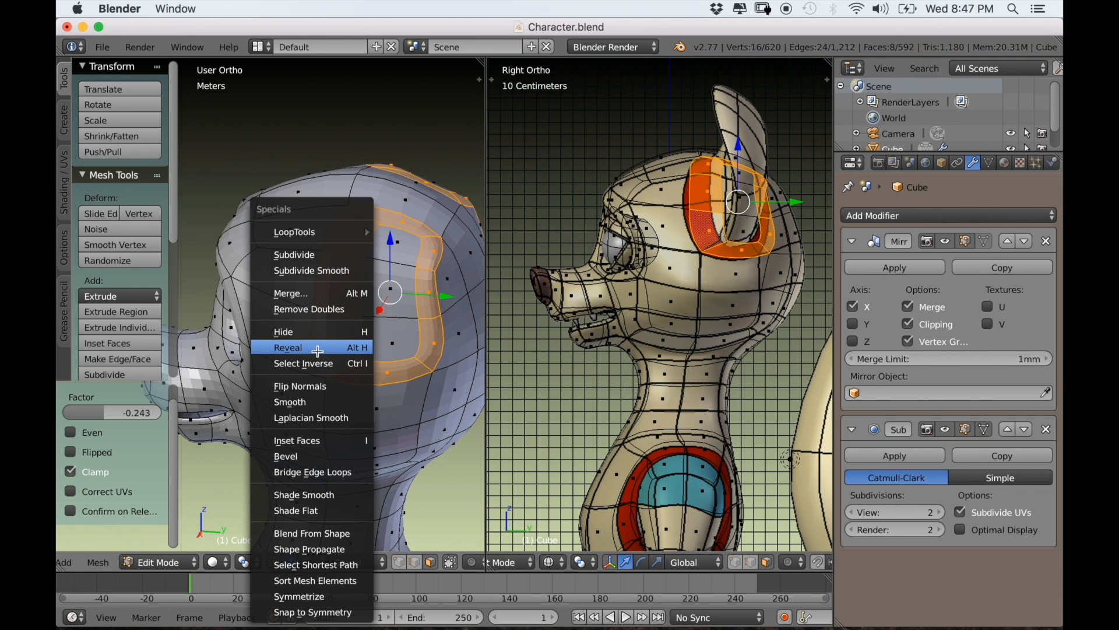
left_click(321, 401)
Select the three inner ear-base faces and extrude them about 97.5 cm along their normal in front view.
scroll(351, 362, "down", 3)
mouse_move(351, 362)
middle_mouse_down()
mouse_move(447, 348)
mouse_move(346, 376)
middle_mouse_up()
scroll(346, 376, "up", 3)
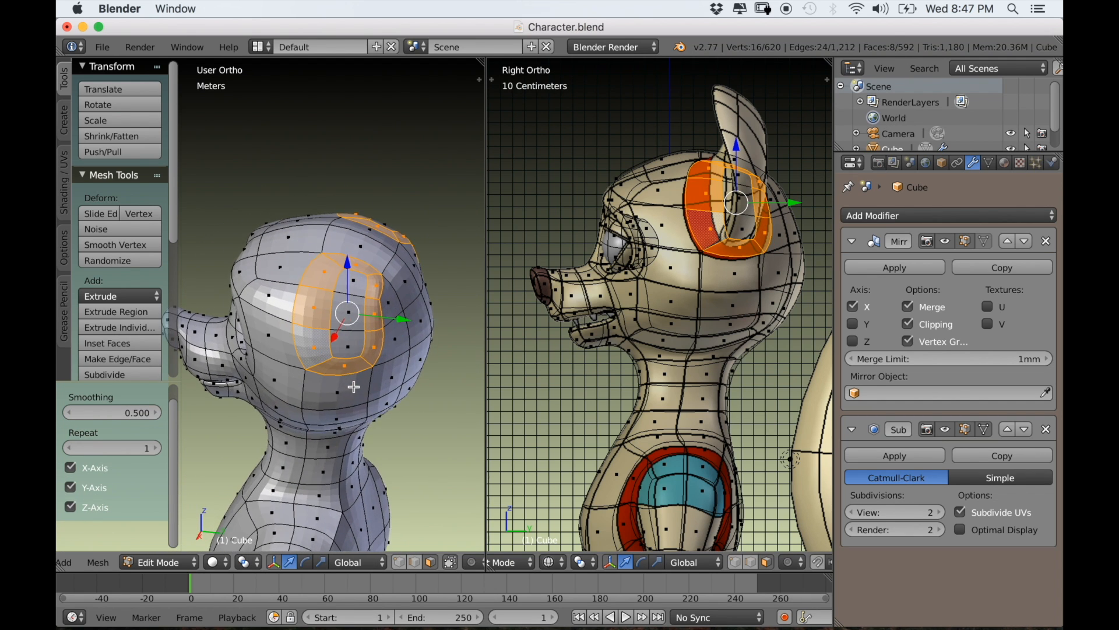
right_click(358, 353)
right_click(366, 305, "shift")
right_click(367, 279, "shift")
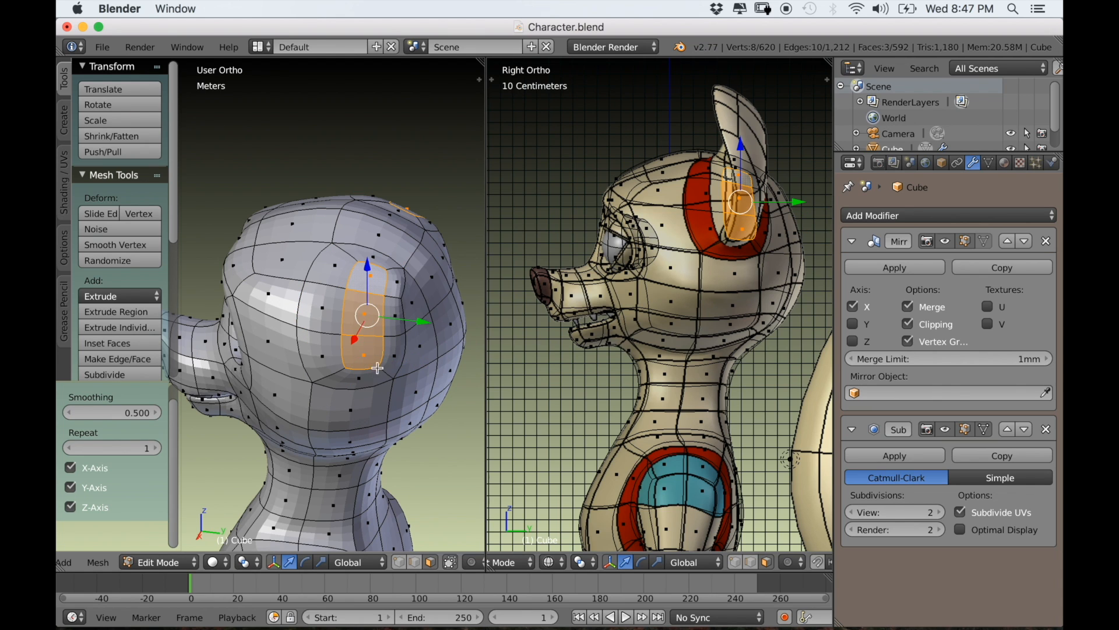
key("KP_1")
scroll(370, 391, "up", 3, "shift")
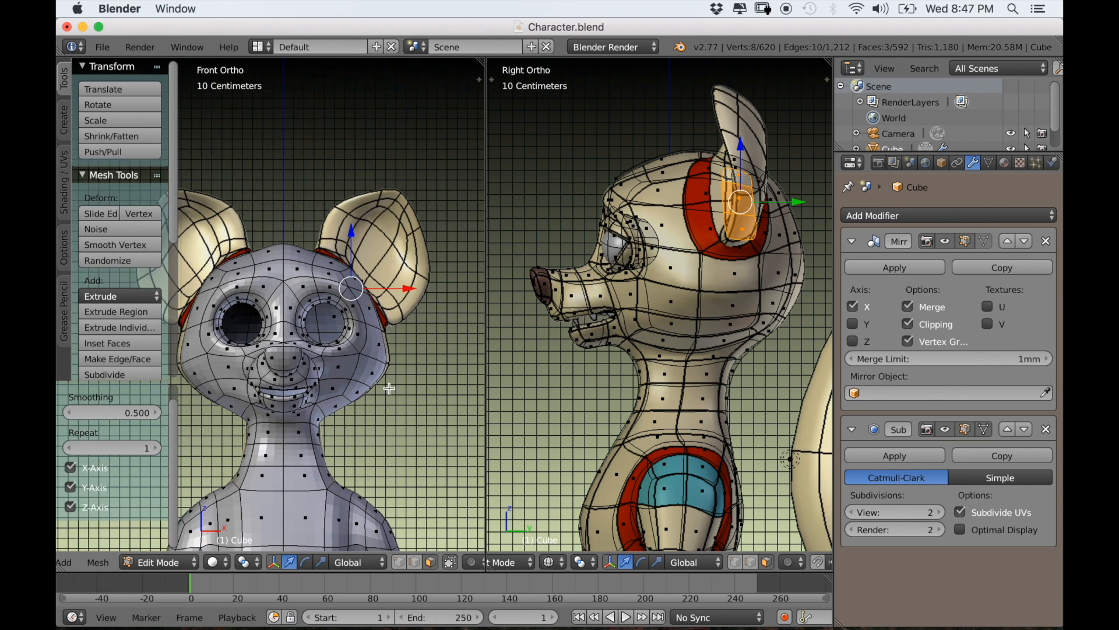
key("e")
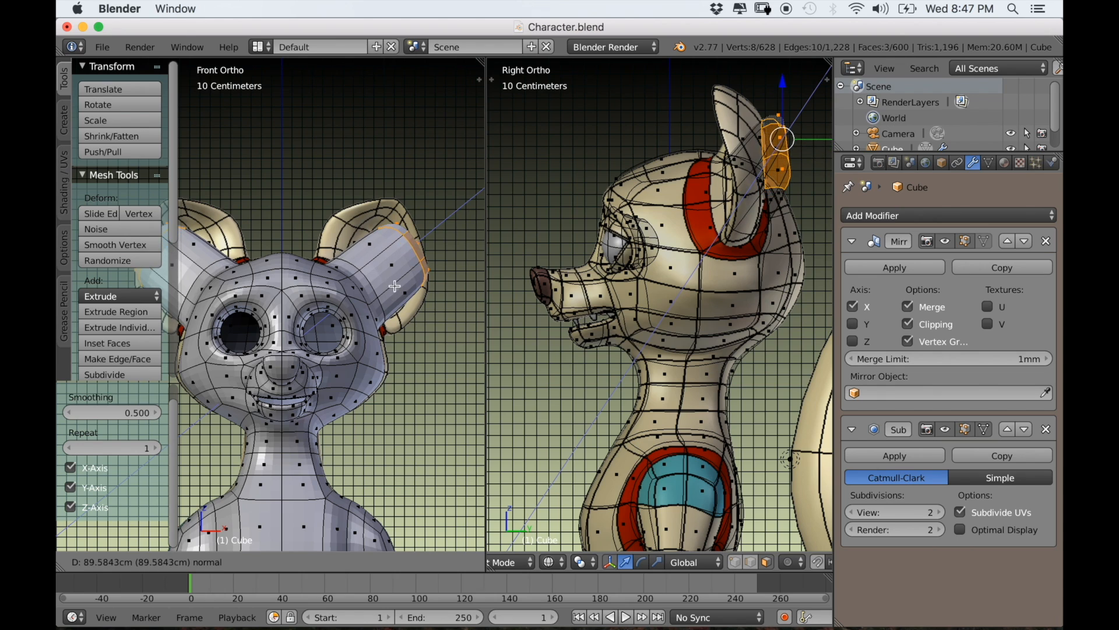
left_click(433, 312)
Move the extruded ear end about -15.4 cm in X and 26.9 cm in Z, and rotate it about -20.8°.
key("g")
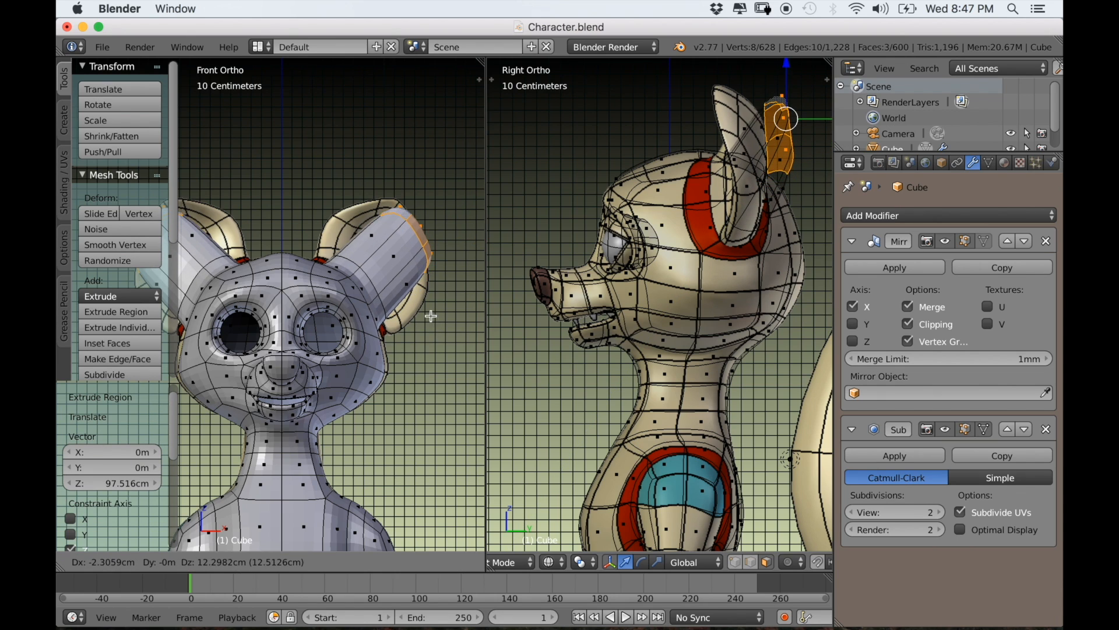
right_click(447, 305)
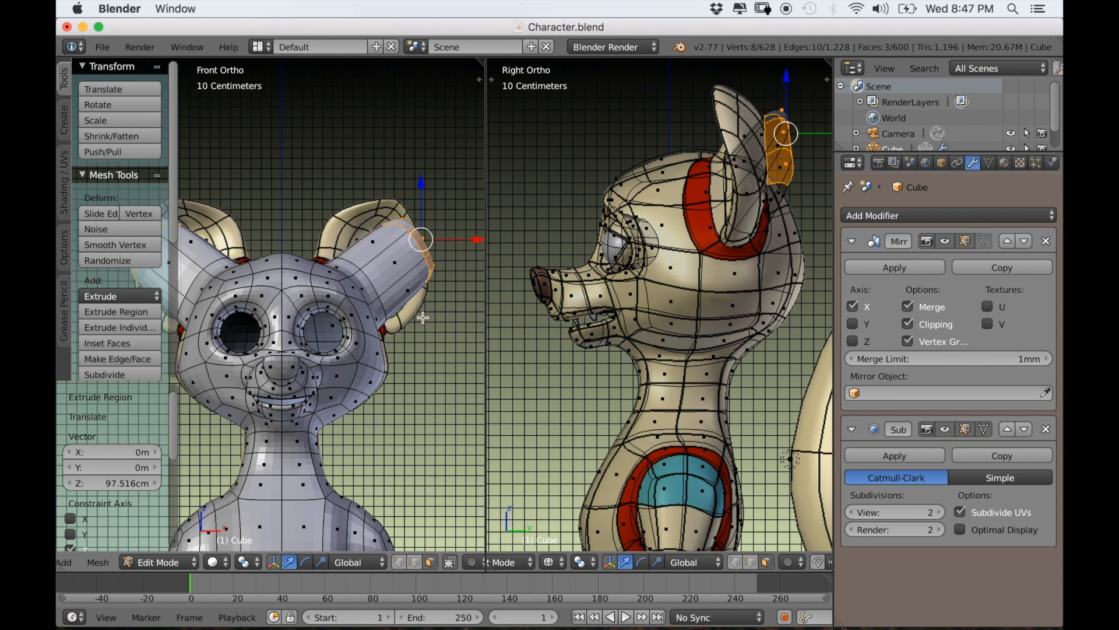
key("g")
left_click(412, 295)
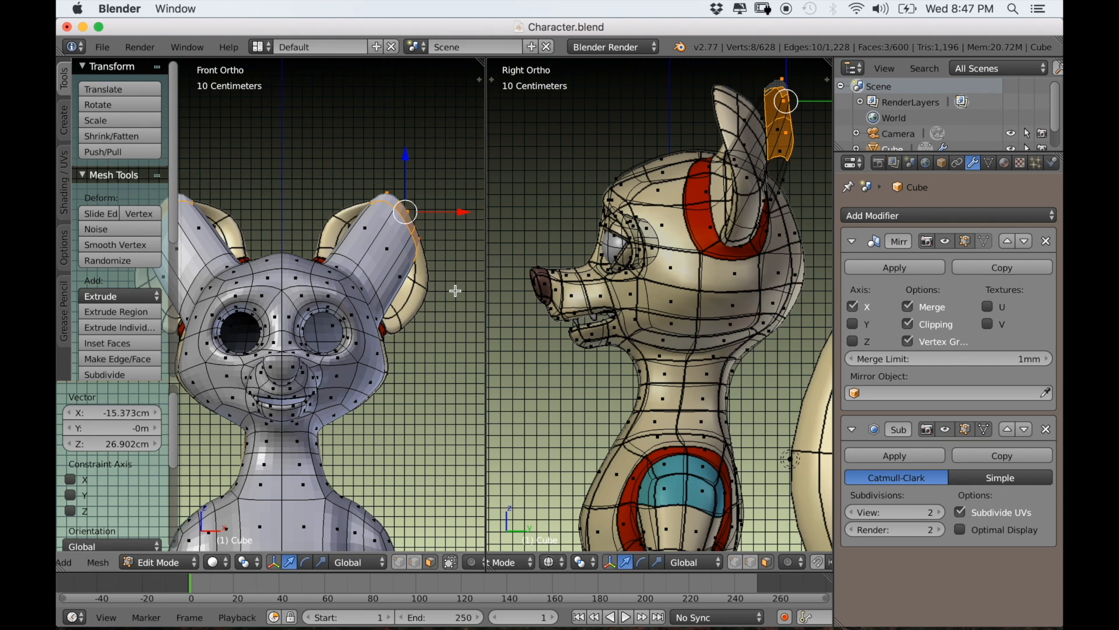
key("r")
left_click(461, 255)
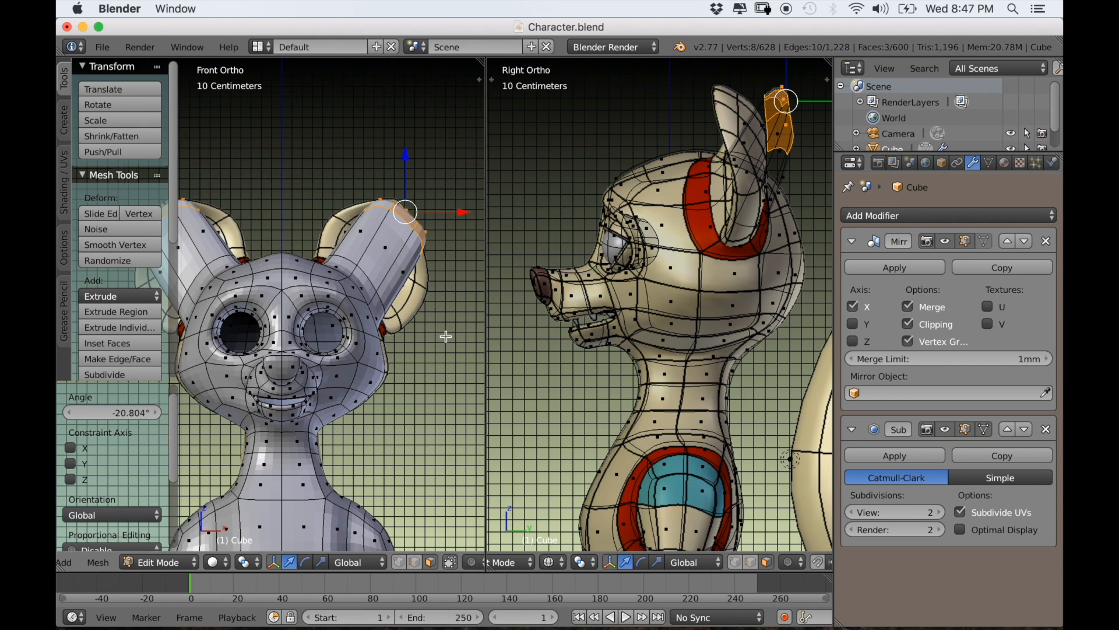
Scale the ear's end faces to about 0.427 in X and Z, leaving Y locked.
scroll(445, 335, "up", 1)
middle_click_drag(442, 336, 404, 351, "shift")
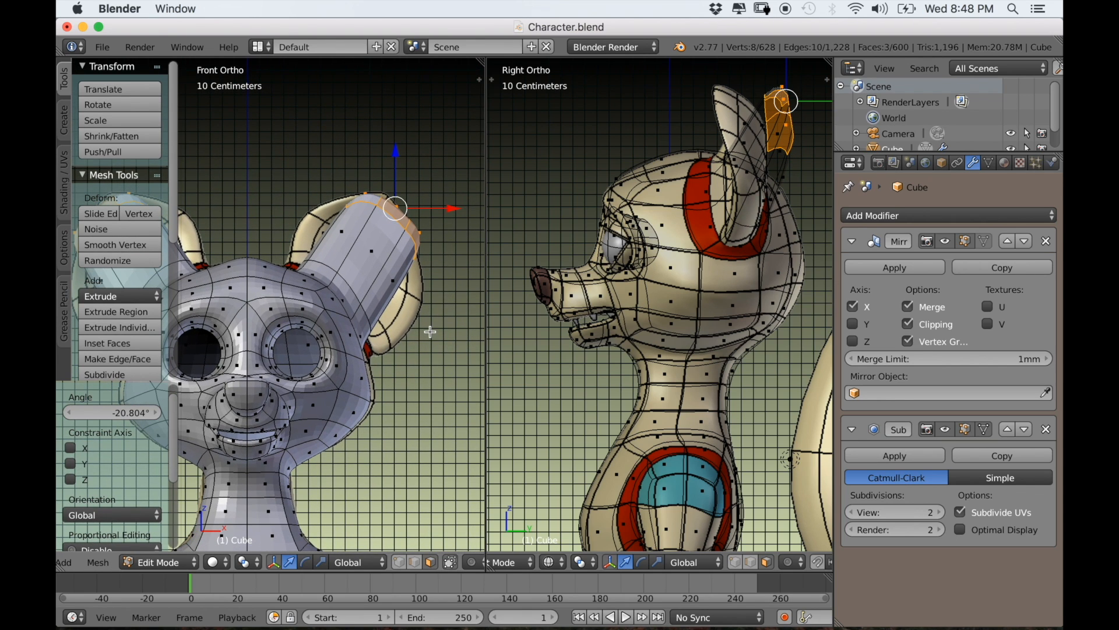
key("s")
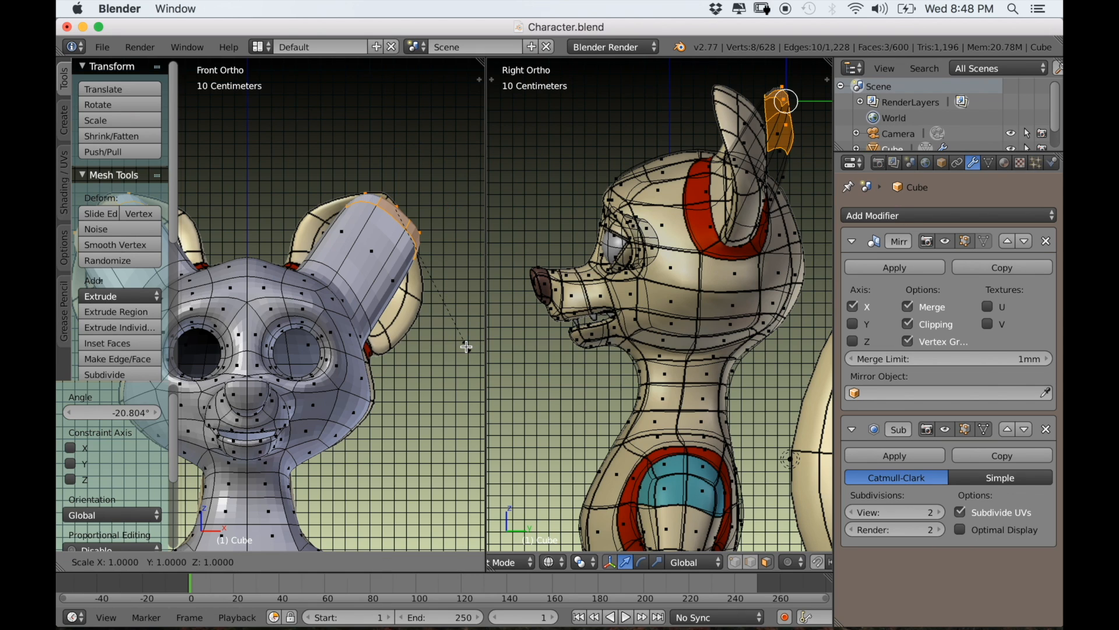
left_click(430, 266)
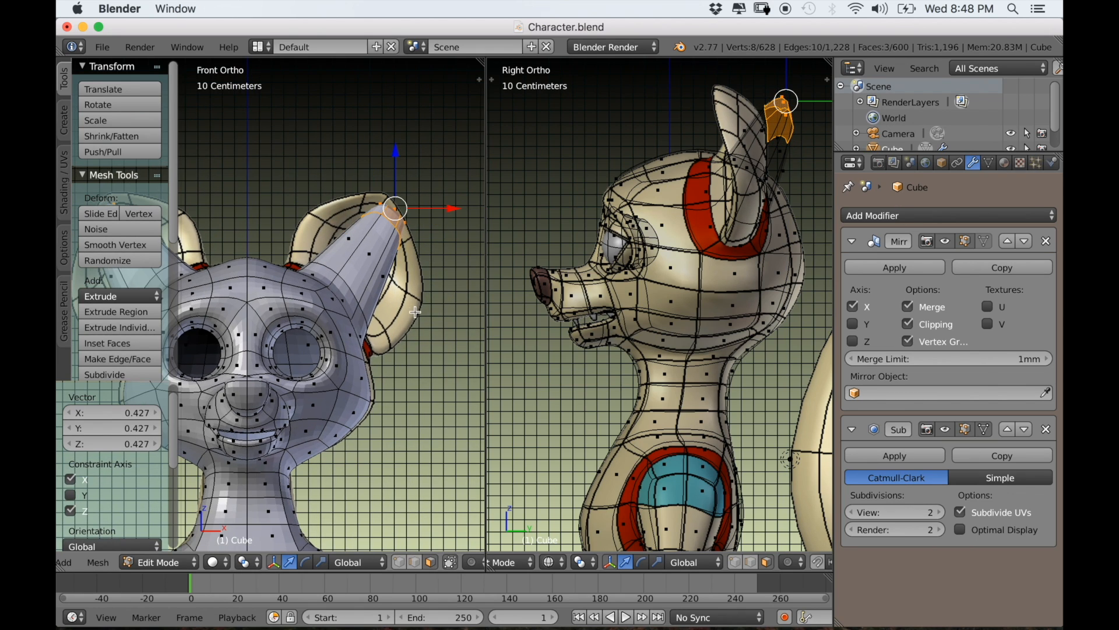
Move the ear tip about -1.3 cm in X and 11.5 cm in Z, and rotate it about -3.75°.
key("g")
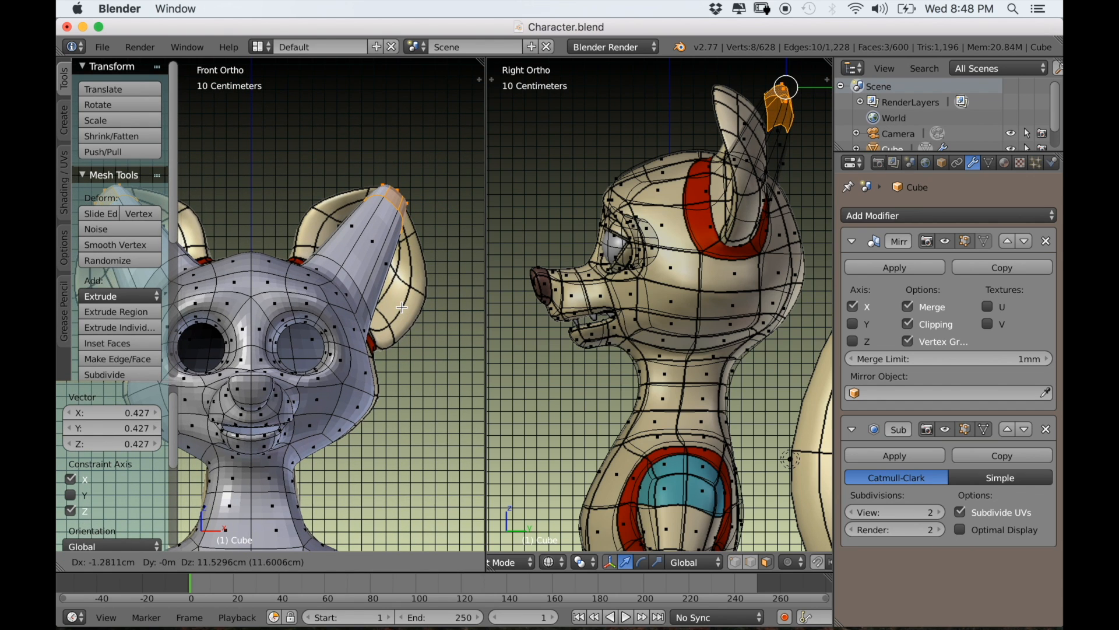
left_click(403, 309)
scroll(378, 348, "up", 2)
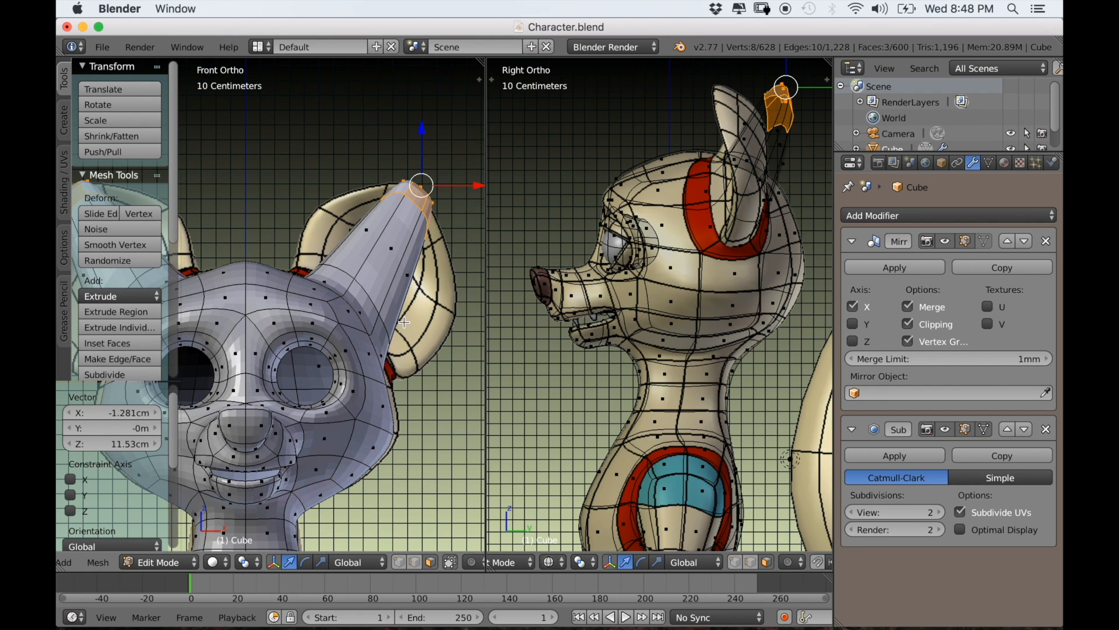
key("r")
left_click(411, 330)
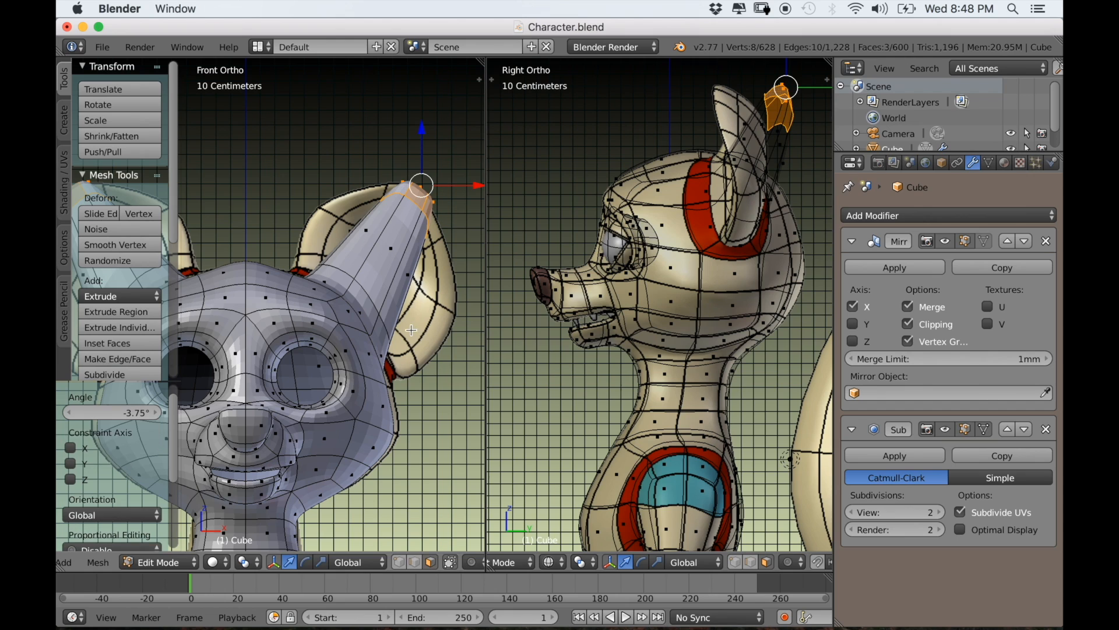
Add a single loop cut across the middle of the extruded ear.
key("ctrl+r")
left_click(383, 262)
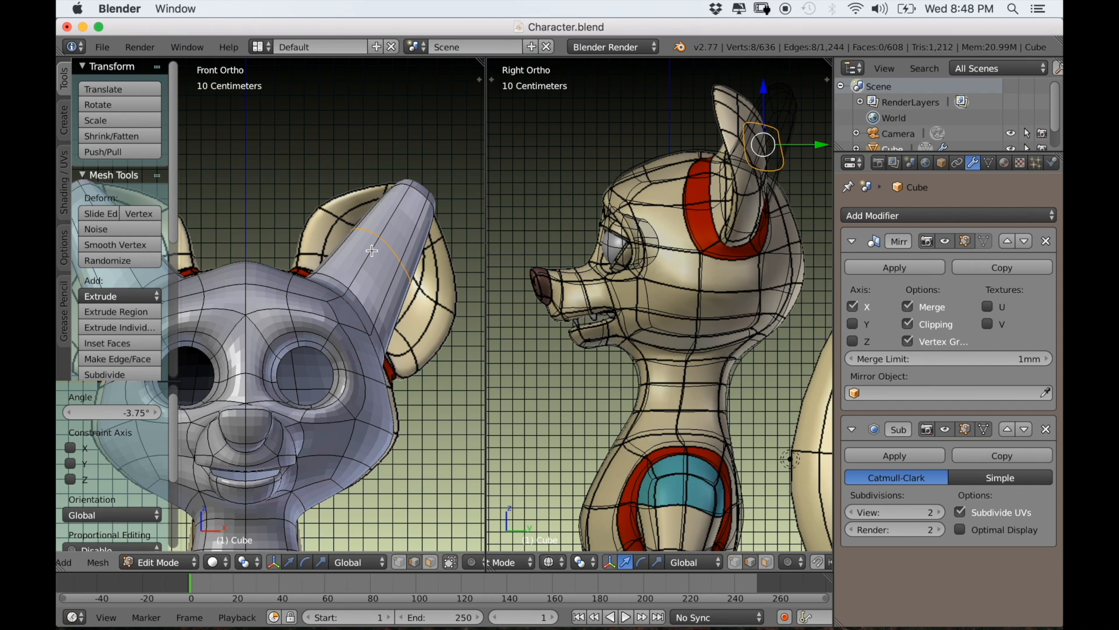
left_click(386, 266)
Scale the ear's middle loop by about 2.645 in X and Z, and move it about 2.1 cm in X and -8 cm in Z.
key("s")
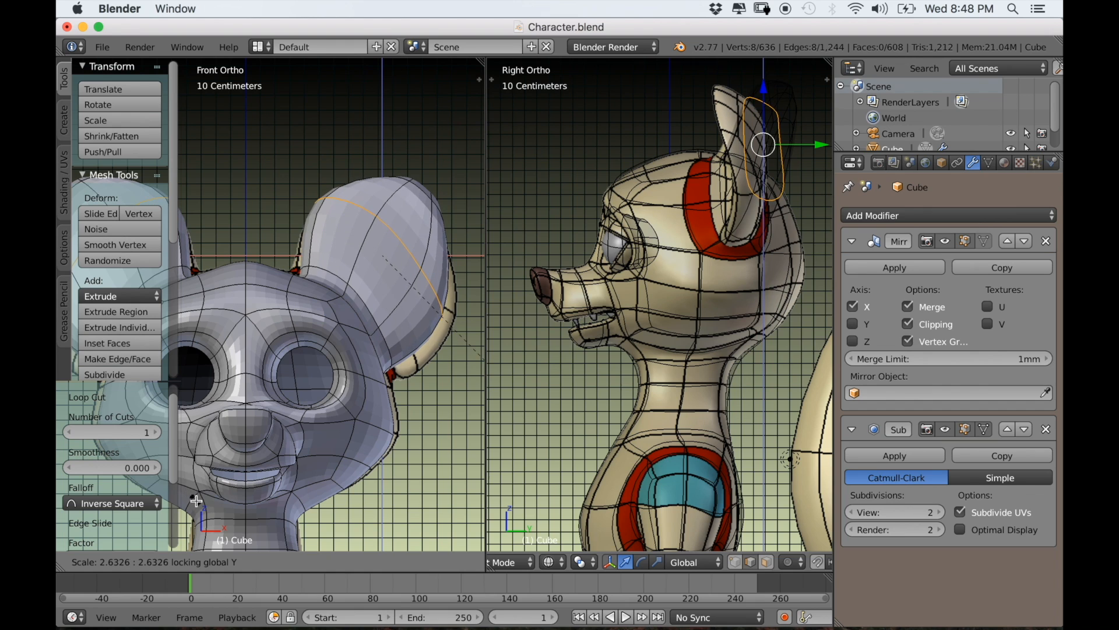
left_click(198, 489)
key("g")
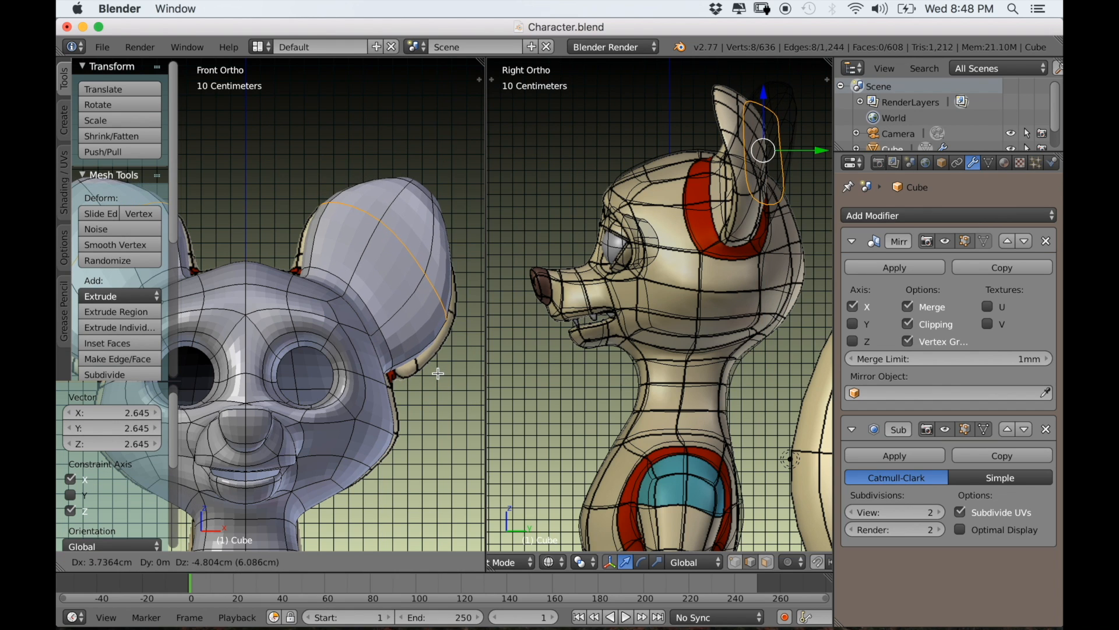
left_click(436, 378)
Select the four outer faces on the back of the ear and move them about -11.9 cm along Y.
scroll(413, 381, "down", 5)
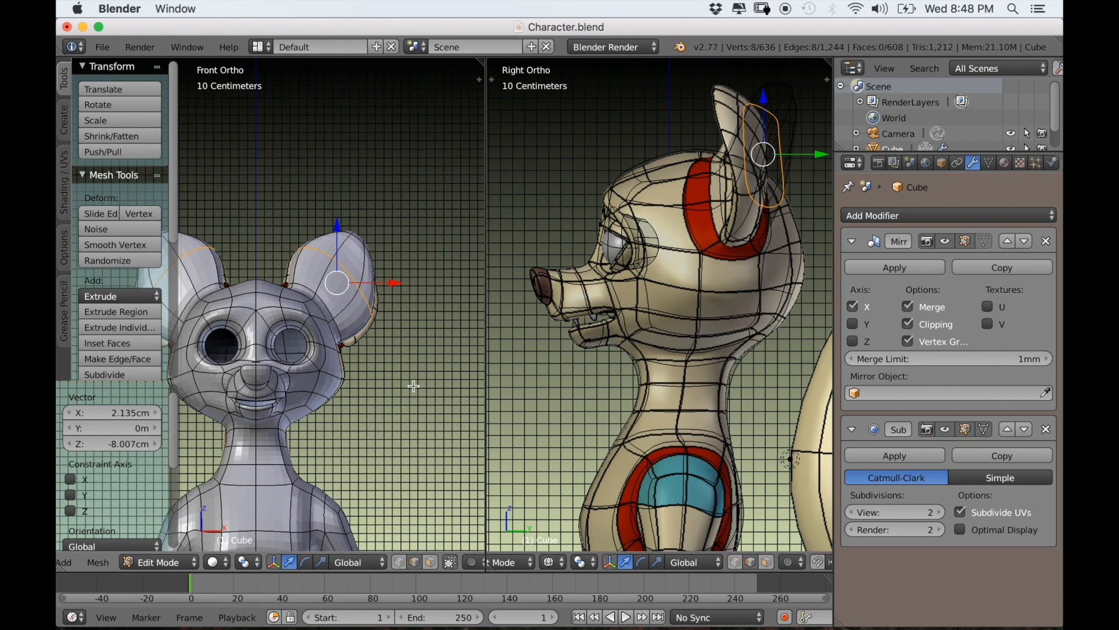
scroll(403, 408, "up", 3)
middle_click_drag(403, 411, 313, 444)
scroll(237, 406, "down", 2)
scroll(315, 390, "up", 5)
scroll(285, 393, "down", 3)
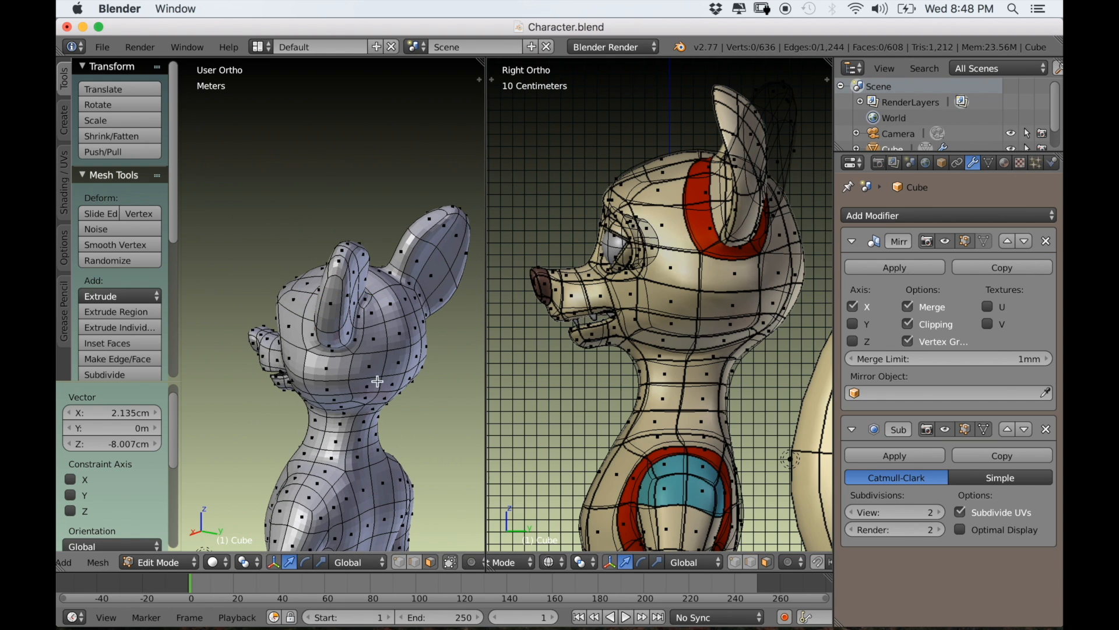
middle_click_drag(357, 290, 333, 321)
right_click(333, 321)
right_click(327, 264, "shift")
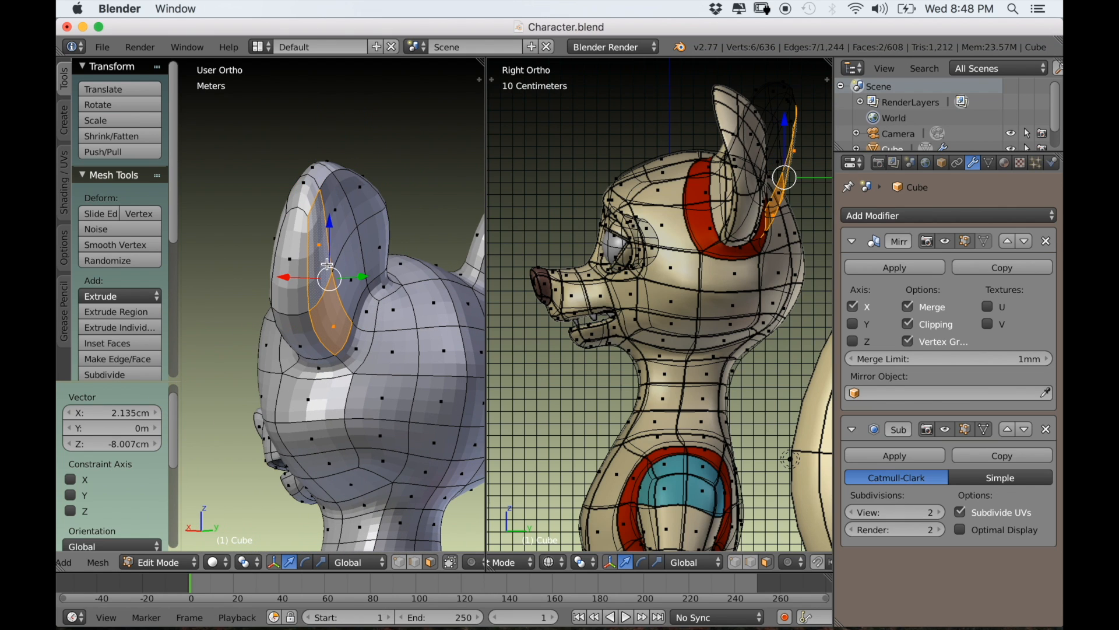
middle_click_drag(386, 257, 398, 272)
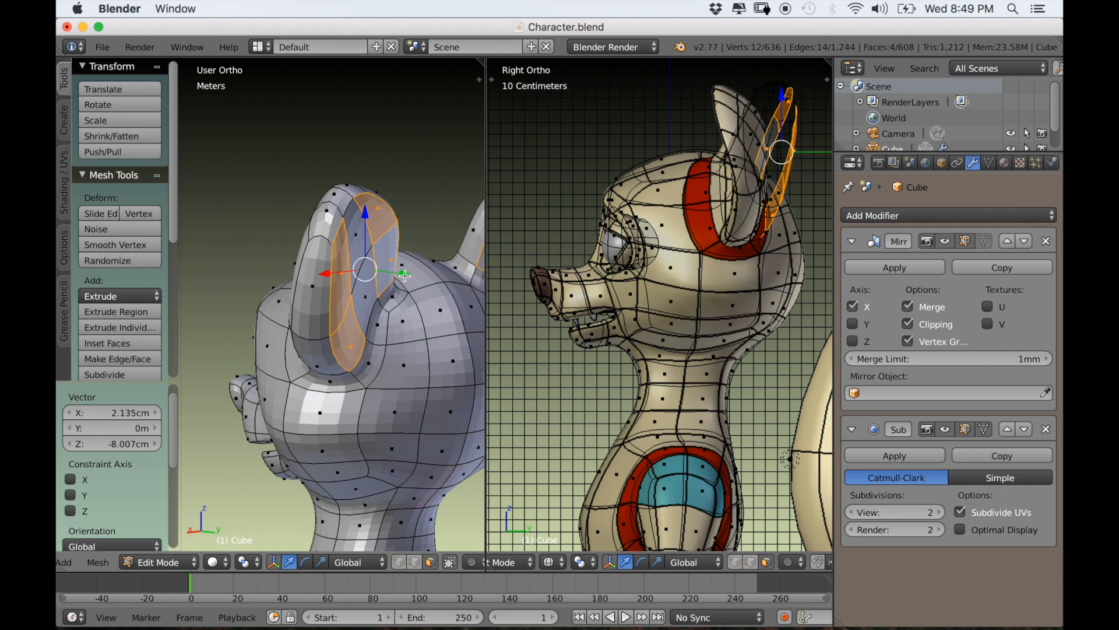
key("g")
key("y")
left_click(357, 285)
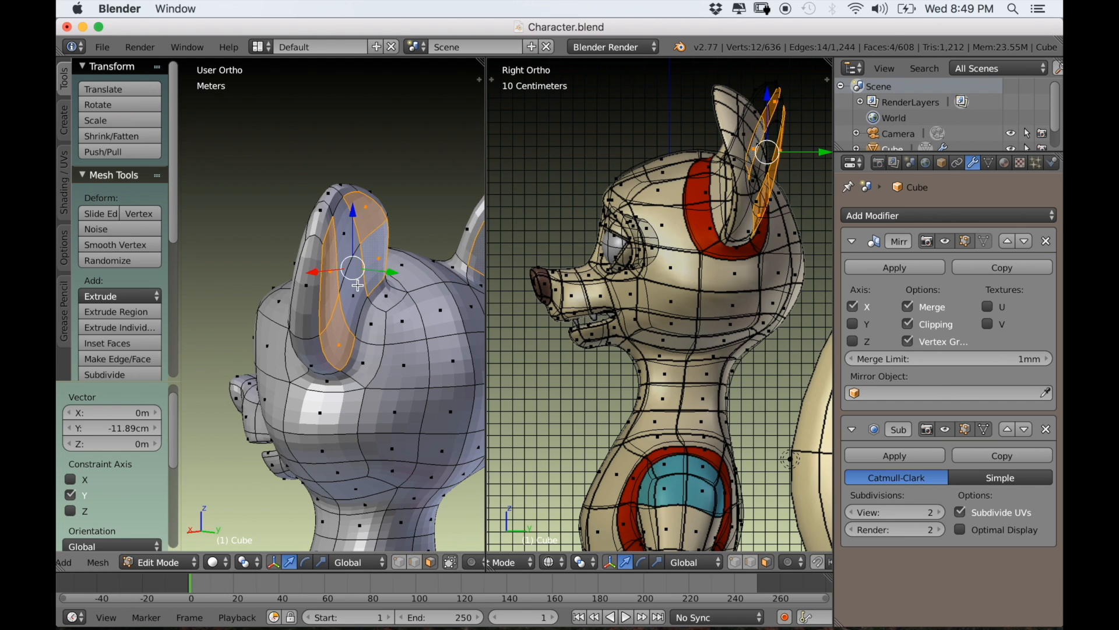
Select the two middle faces on the ear's back and move them about 12.6 cm along Y.
right_click(356, 285)
right_click(346, 252, "shift")
left_click_drag(384, 270, 397, 272)
Select the three ear tip faces and move them forward along Y toward the reference ear's tip.
middle_click_drag(328, 297, 370, 278)
right_click(334, 257)
right_click(339, 247, "shift")
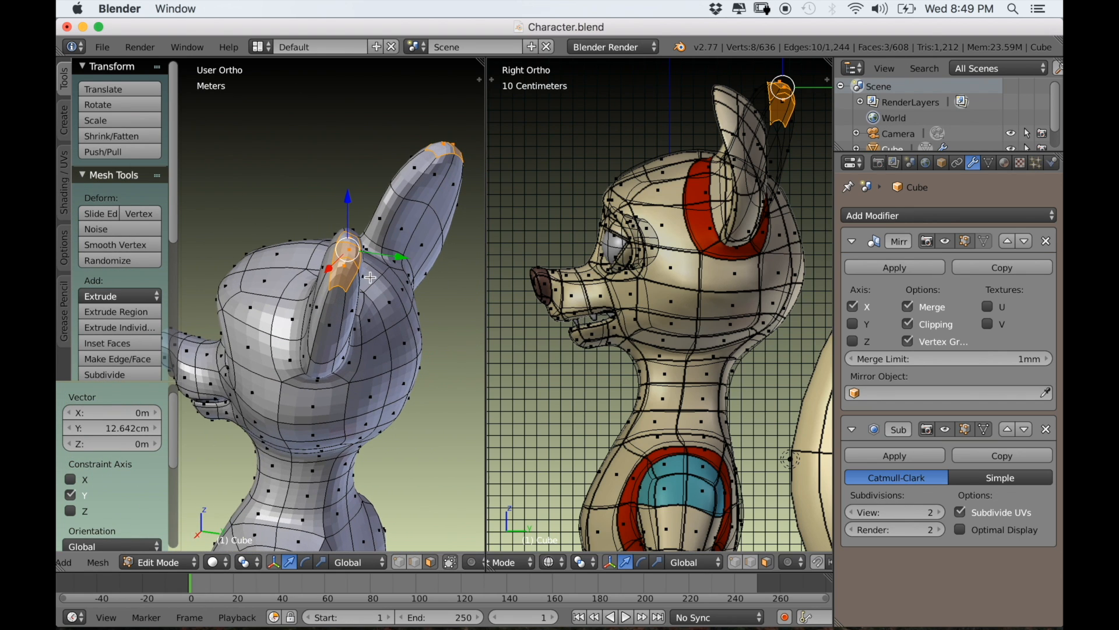
scroll(647, 205, "up", 5)
key("g")
key("y")
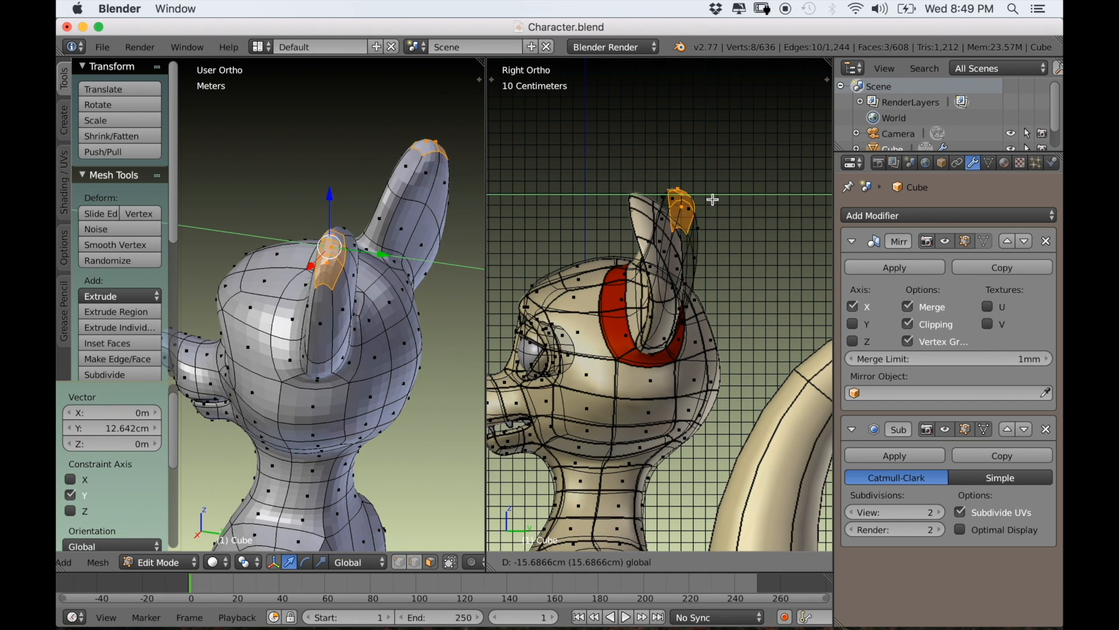
left_click(687, 201)
Inspect the reshaped ear from the front, switch the view to perspective, and hide the tool shelf.
middle_click_drag(614, 302, 627, 292, "shift")
scroll(245, 309, "down", 2)
middle_click_drag(227, 309, 364, 299)
scroll(349, 355, "up", 2)
middle_click_drag(348, 355, 281, 246)
key("KP_5")
scroll(373, 375, "down", 3)
scroll(407, 365, "up", 2)
key("t")
Select the six faces on the front of the ear and inset them to form a rim.
scroll(328, 365, "up", 2)
right_click(281, 246)
right_click(338, 337, "shift")
right_click(376, 264, "shift")
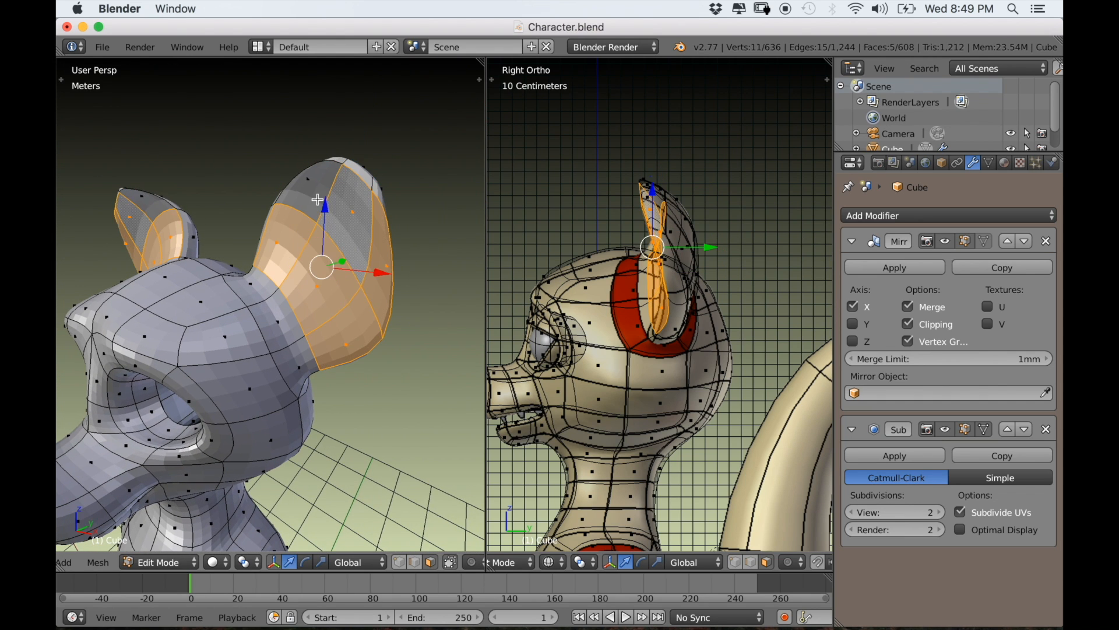
key("i")
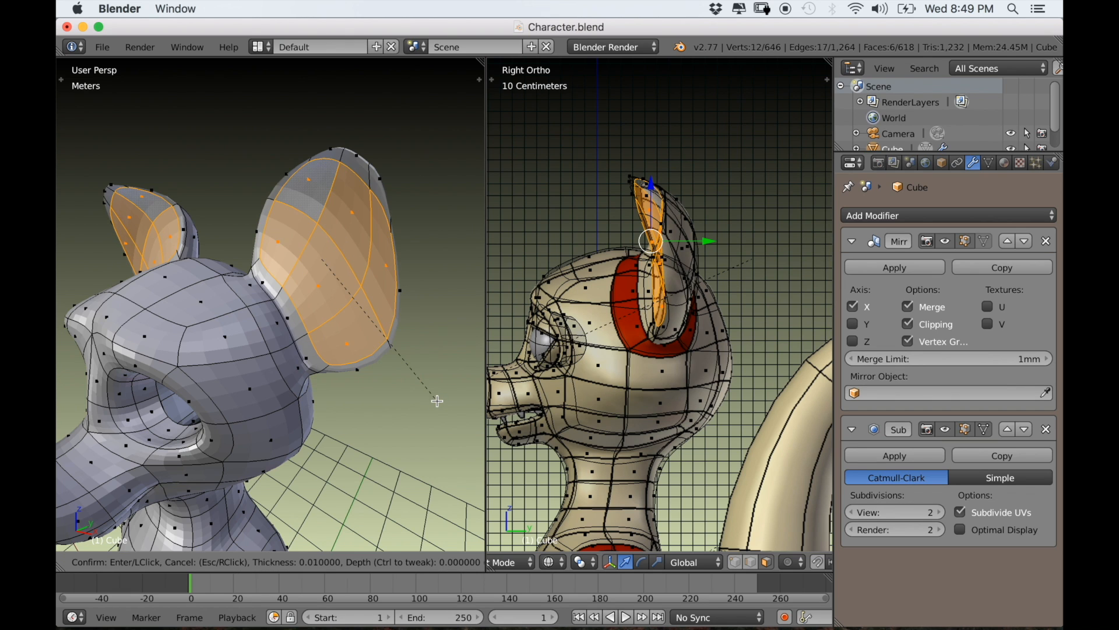
left_click(428, 396)
Extrude the inset front ear faces and scale them down to hollow the inner ear.
middle_click_drag(429, 396, 336, 360)
key("e")
key("s")
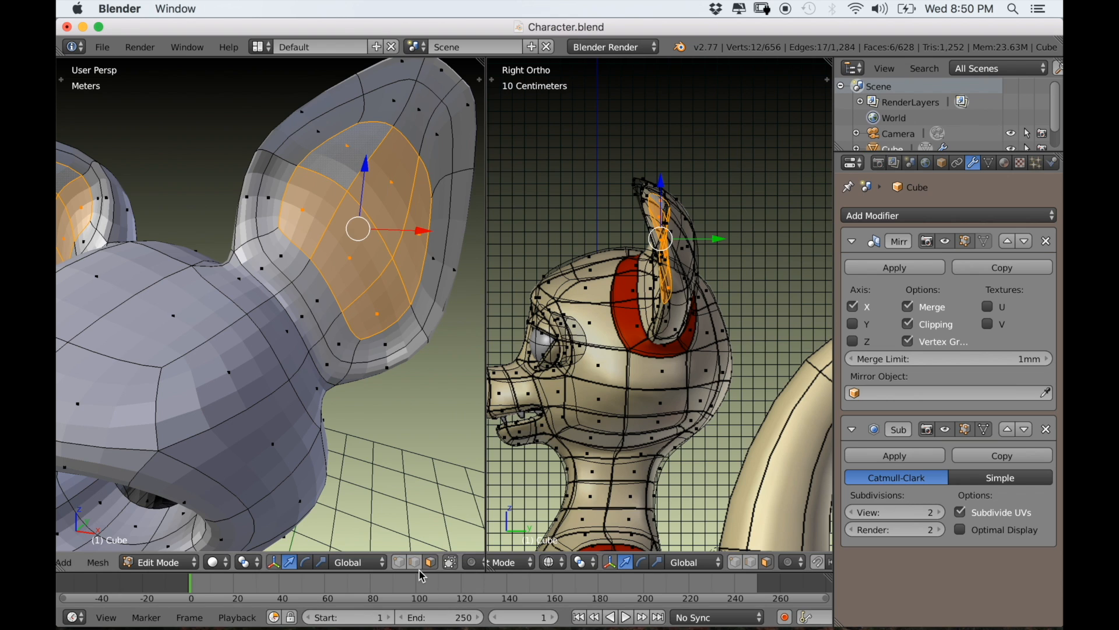
Select the edge loop around the inner ear's rim and shift it slightly forward along Y.
right_click(257, 196, "alt")
middle_click_drag(258, 196, 197, 224)
left_click_drag(379, 239, 371, 244)
scroll(367, 247, "down", 4)
middle_click_drag(362, 250, 162, 243)
middle_click_drag(197, 285, 315, 296)
scroll(314, 343, "up", 4)
key("Tab")
scroll(314, 296, "up", 3)
scroll(315, 296, "down", 3)
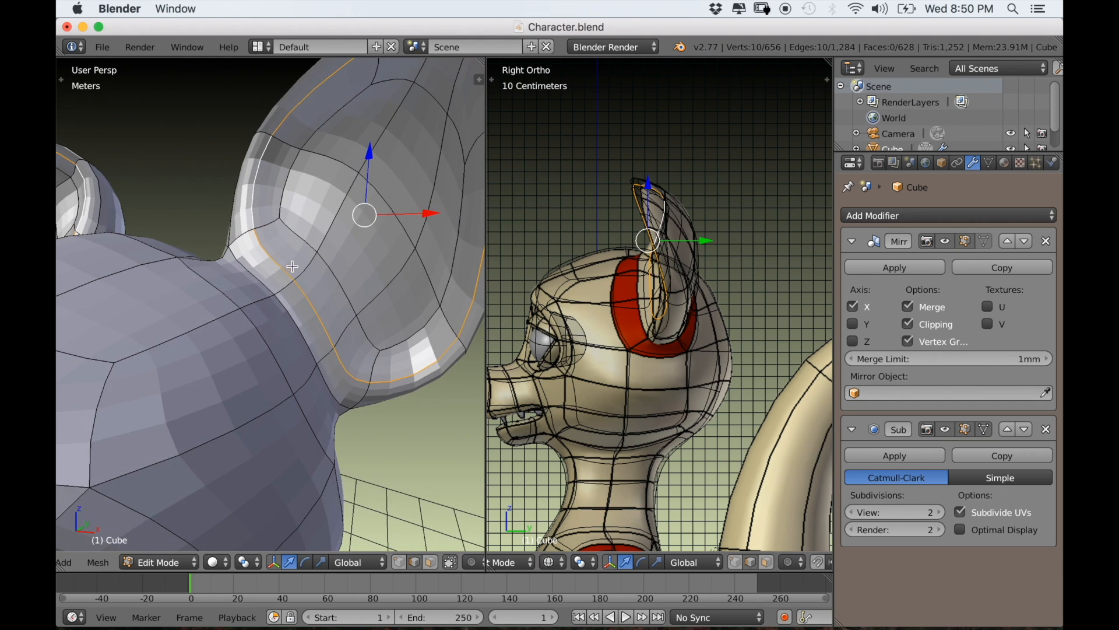
Move the inner rim's edge loop about another 3.6 cm forward along Y.
key("g")
right_click(397, 485)
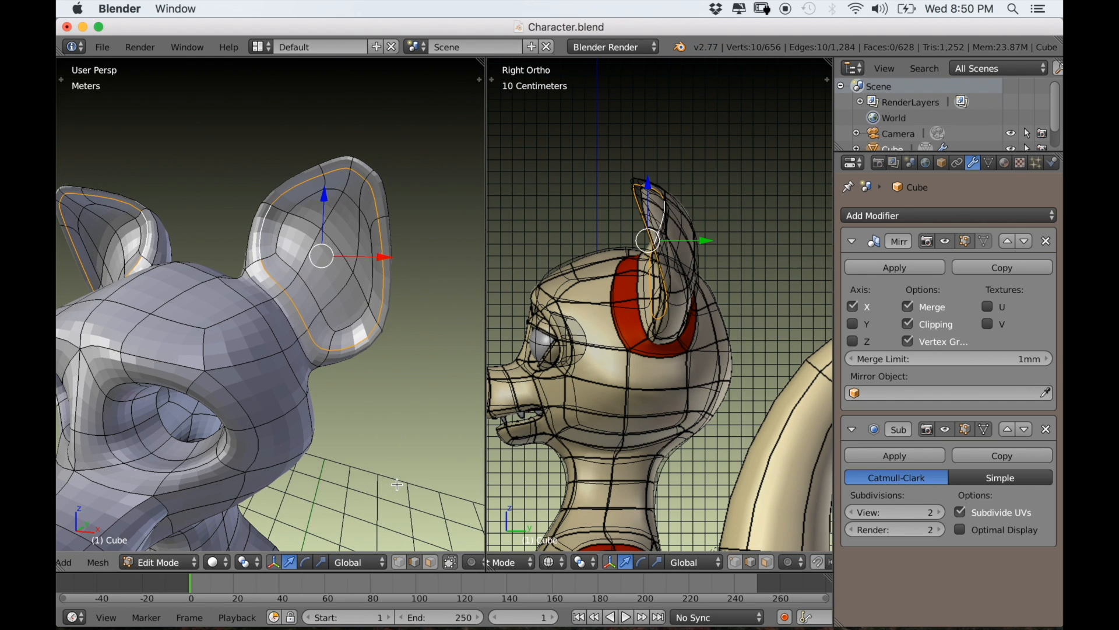
left_click(393, 472)
scroll(375, 442, "up", 1)
middle_click_drag(374, 422, 363, 420)
scroll(363, 419, "up", 1)
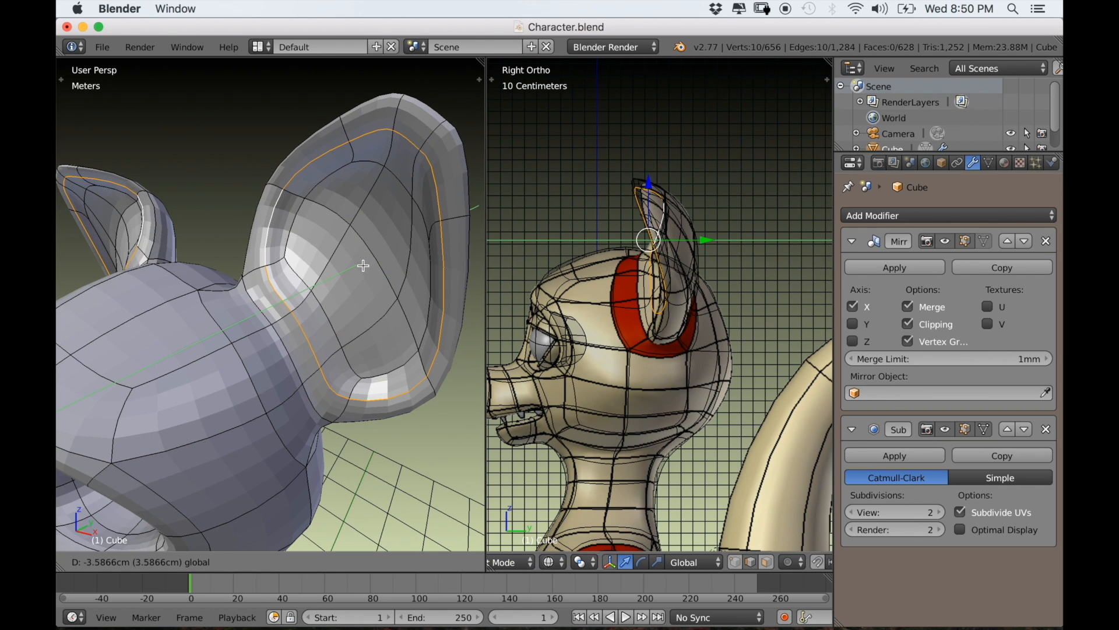
left_click(363, 266)
Return to Object Mode and examine the finished ears together with the head and upper body.
scroll(363, 265, "down", 3)
middle_click_drag(364, 266, 342, 309)
key("Tab")
scroll(327, 315, "down", 3)
middle_click_drag(270, 332, 207, 387)
scroll(301, 315, "up", 2)
scroll(301, 314, "down", 3)
scroll(264, 382, "up", 2)
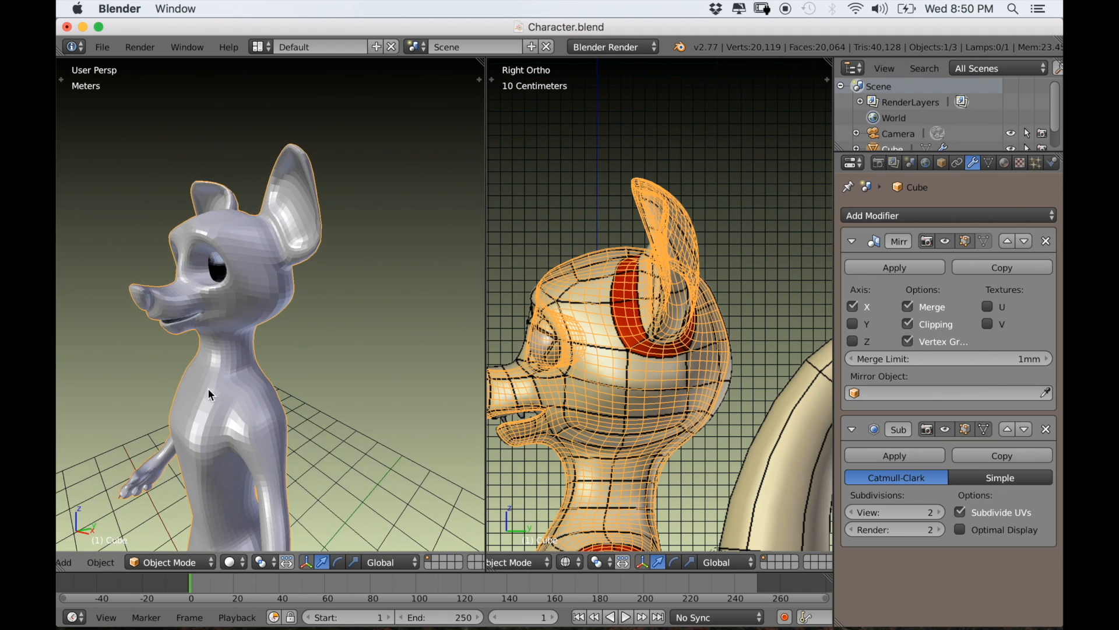
Move the two mesh edges just below the ear base outward and slightly down in the front orthographic view.
scroll(288, 322, "up", 3)
key("Tab")
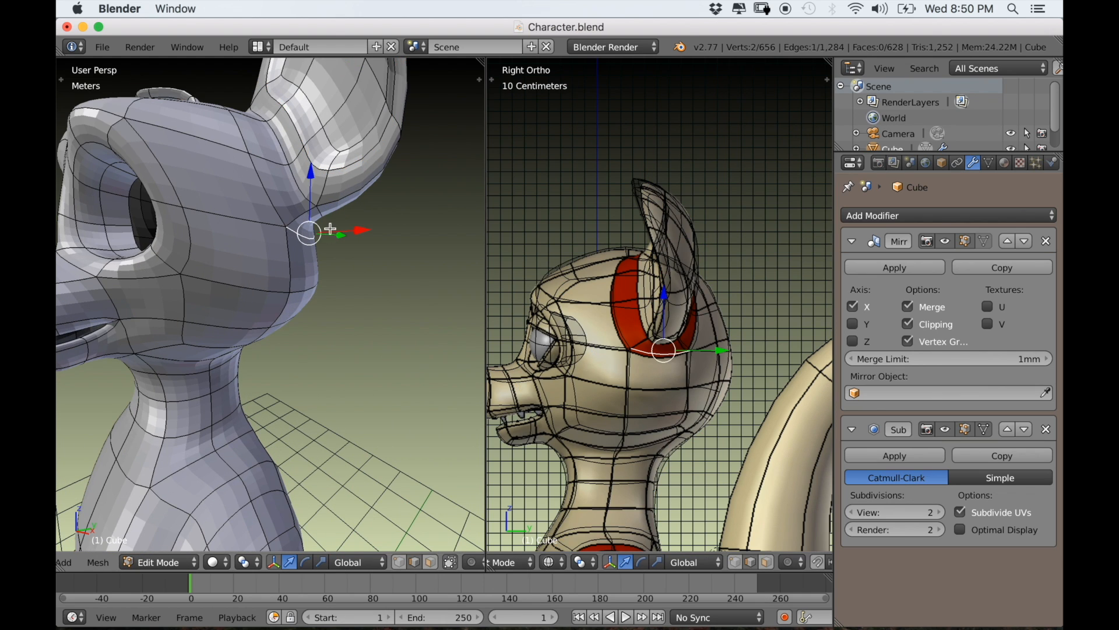
middle_click_drag(302, 234, 331, 354)
scroll(313, 343, "down", 2)
key("KP_1")
key("KP_5")
scroll(315, 345, "up", 2)
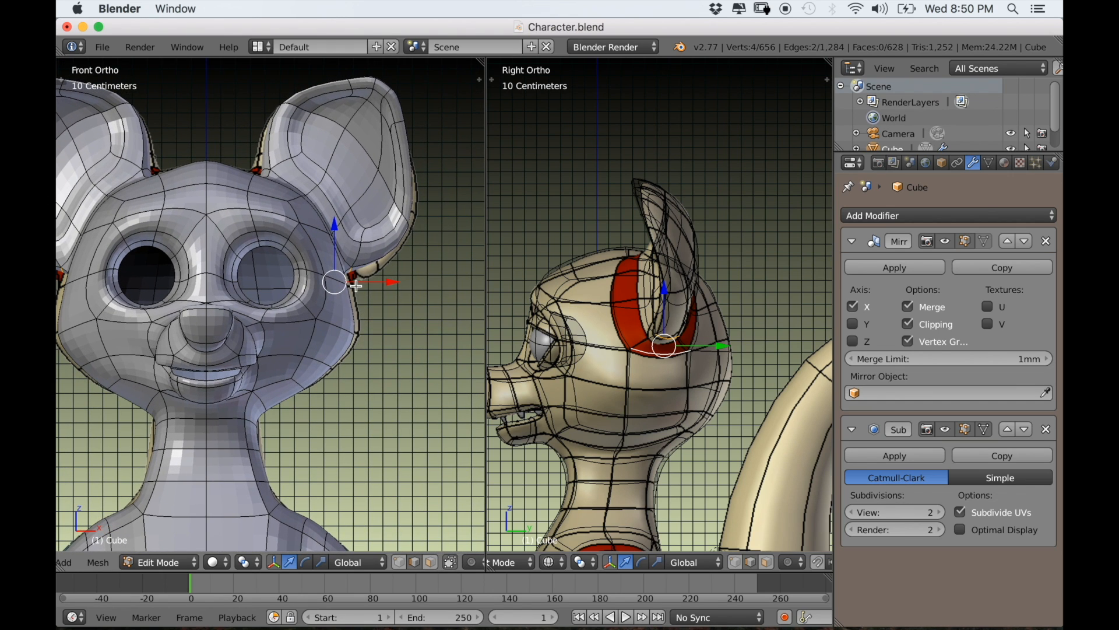
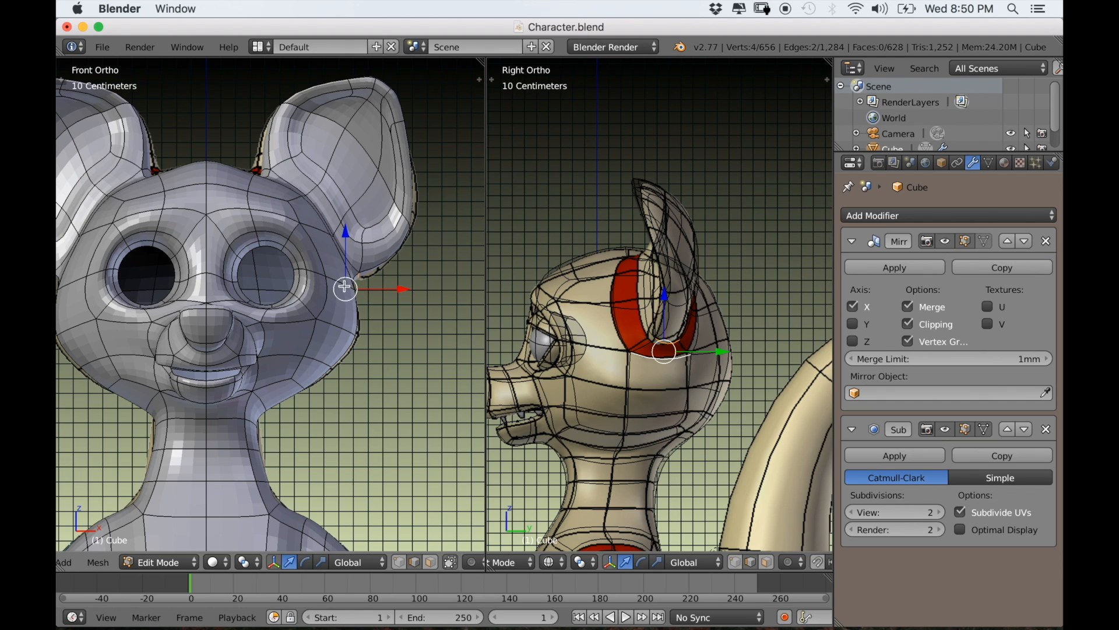
Reposition the edge on the outer cheek in the front view and check the head's shape in Object Mode.
scroll(344, 285, "down", 4)
middle_click_drag(332, 314, 201, 336)
scroll(330, 365, "up", 2)
mouse_move(330, 365)
middle_mouse_down()
mouse_move(287, 368)
mouse_move(331, 375)
middle_mouse_up()
key("KP_1")
scroll(332, 377, "up", 1)
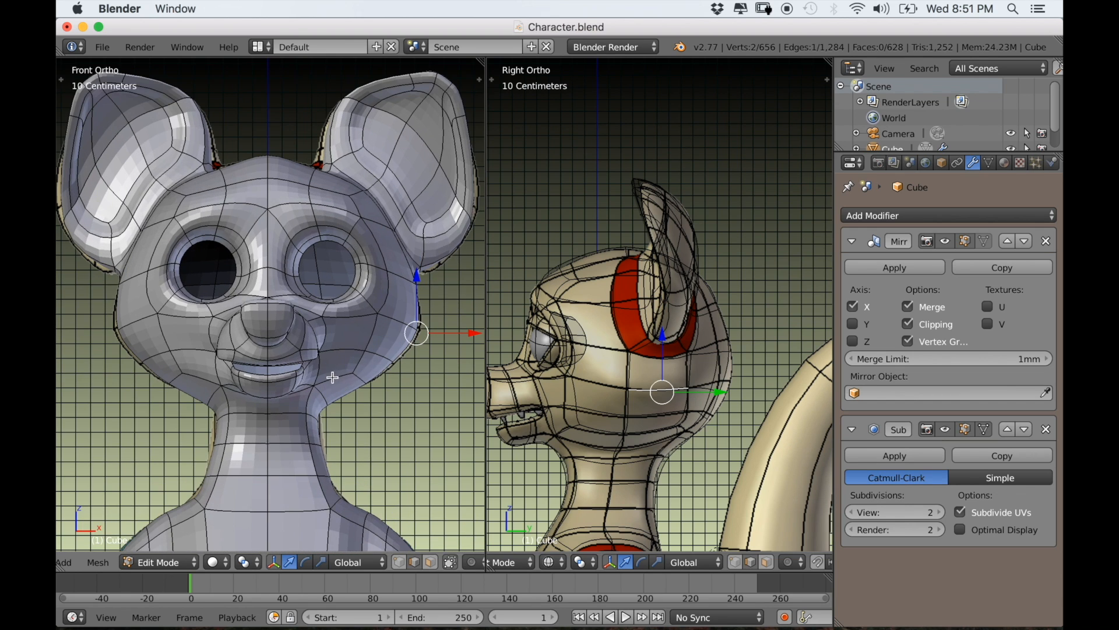
left_click(394, 358)
mouse_move(395, 358)
middle_mouse_down()
mouse_move(307, 382)
mouse_move(320, 375)
mouse_move(365, 417)
mouse_move(348, 408)
mouse_move(341, 421)
mouse_move(474, 404)
mouse_move(134, 410)
mouse_move(390, 422)
mouse_move(327, 422)
mouse_move(299, 397)
mouse_move(310, 353)
middle_mouse_up()
key("Tab")
key("a")
scroll(297, 411, "up", 5)
scroll(312, 317, "down", 3)
Select the edge loop inside the eye socket in Edit Mode and snap the 3D cursor to it.
key("Tab")
middle_click_drag(315, 310, 302, 320)
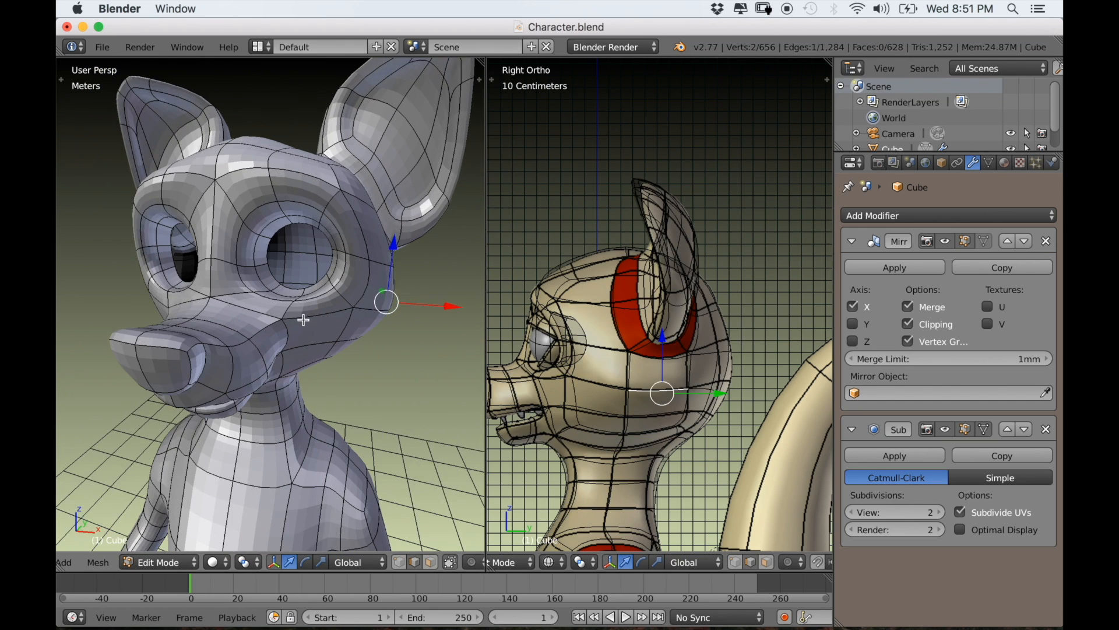
scroll(292, 309, "up", 3)
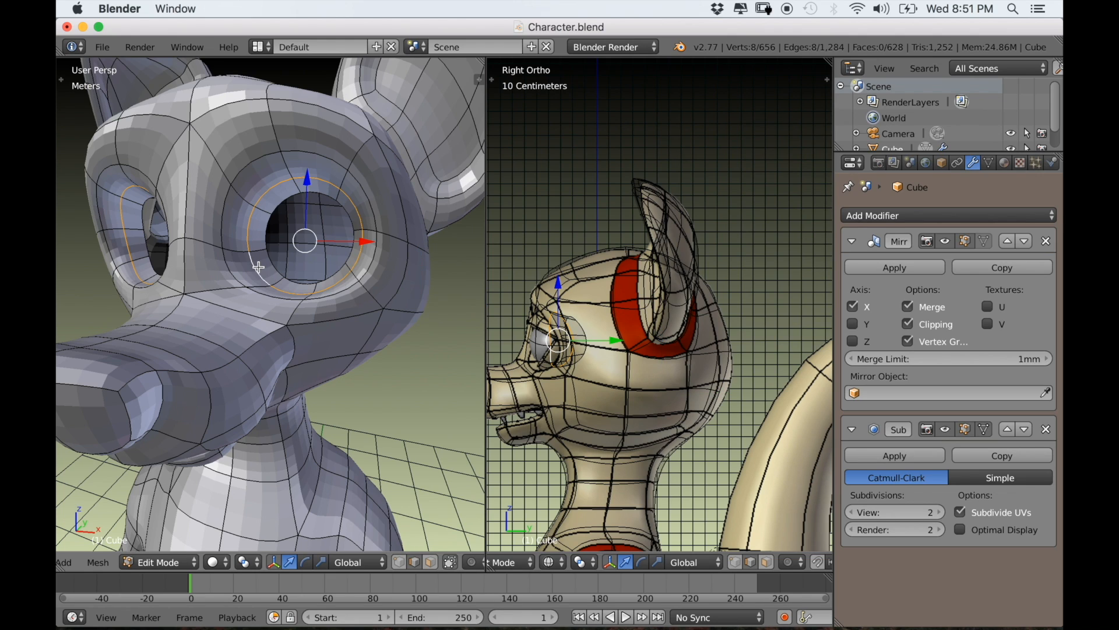
key("shift+s")
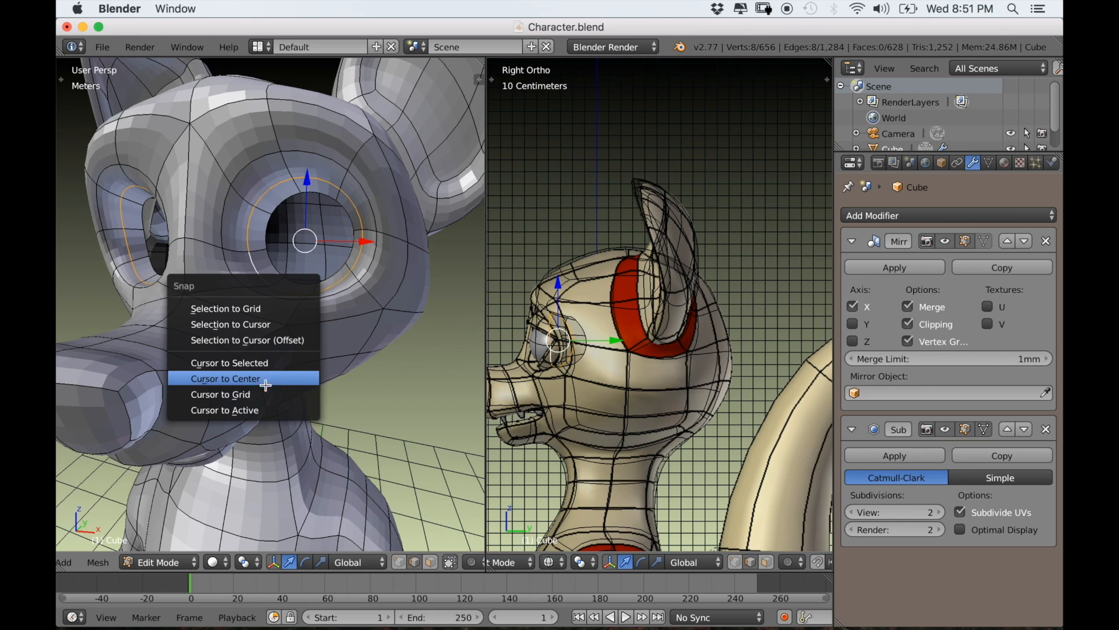
left_click(266, 365)
mouse_move(297, 363)
middle_mouse_down()
mouse_move(317, 357)
mouse_move(275, 365)
mouse_move(317, 374)
mouse_move(322, 364)
mouse_move(280, 369)
middle_mouse_up()
scroll(283, 364, "down", 3)
scroll(280, 370, "up", 3)
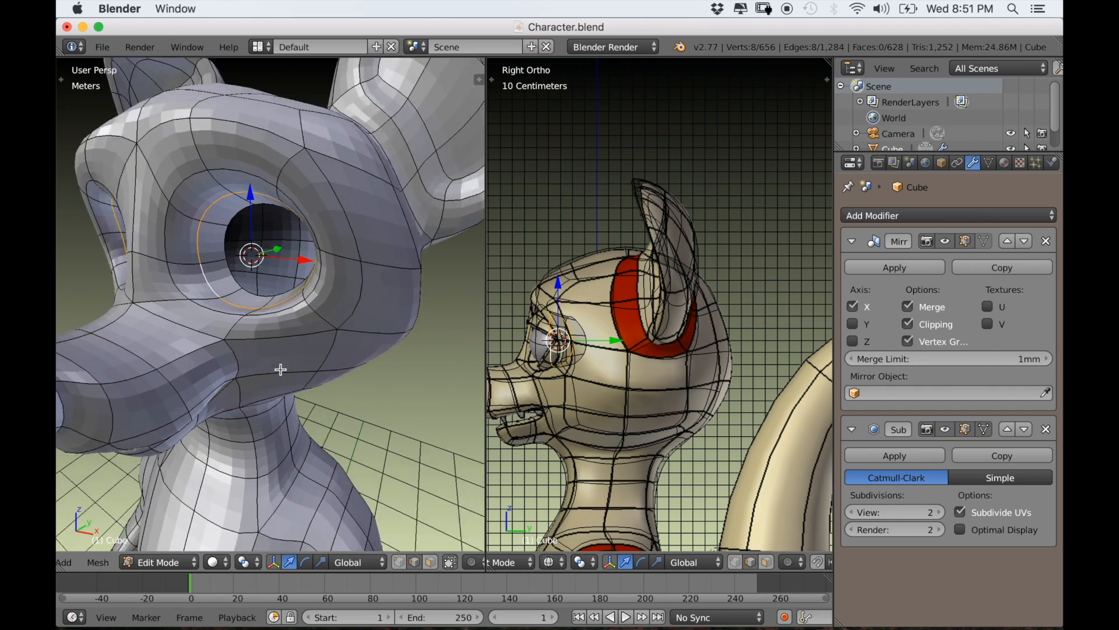
Select the deepest edge loop of the eye socket and snap the 3D cursor to its center.
scroll(280, 369, "up", 2)
right_click(243, 288, "alt")
scroll(244, 288, "down", 8)
middle_click_drag(245, 289, 265, 327)
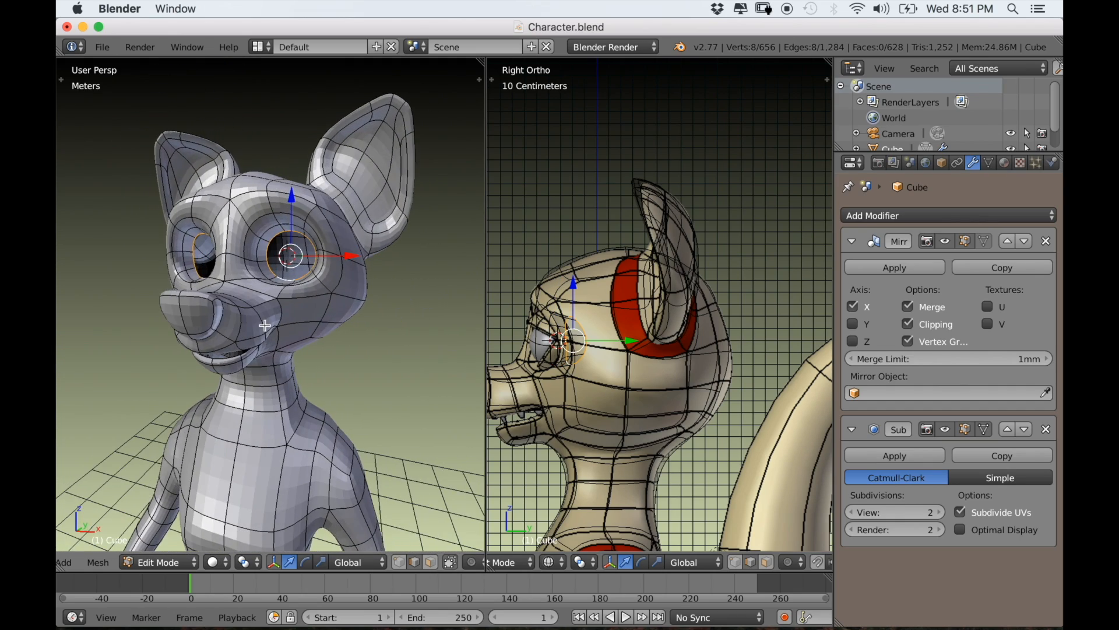
scroll(265, 326, "up", 3)
key("shift+s")
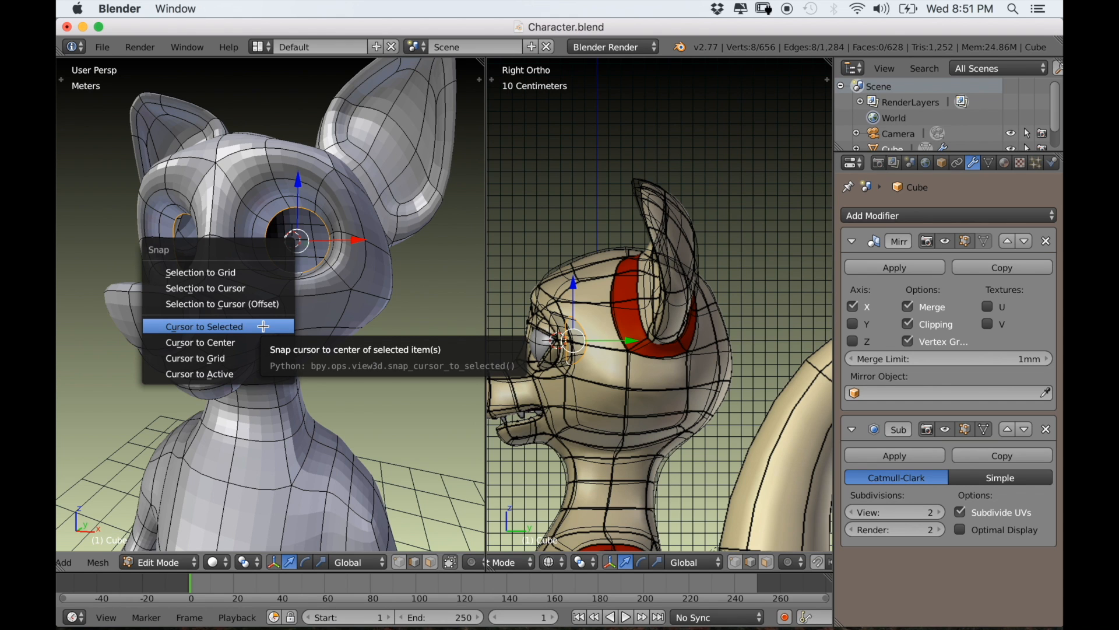
left_click(263, 326)
scroll(259, 327, "down", 4)
mouse_move(260, 327)
middle_mouse_down()
mouse_move(231, 329)
mouse_move(278, 337)
middle_mouse_up()
scroll(289, 340, "up", 3)
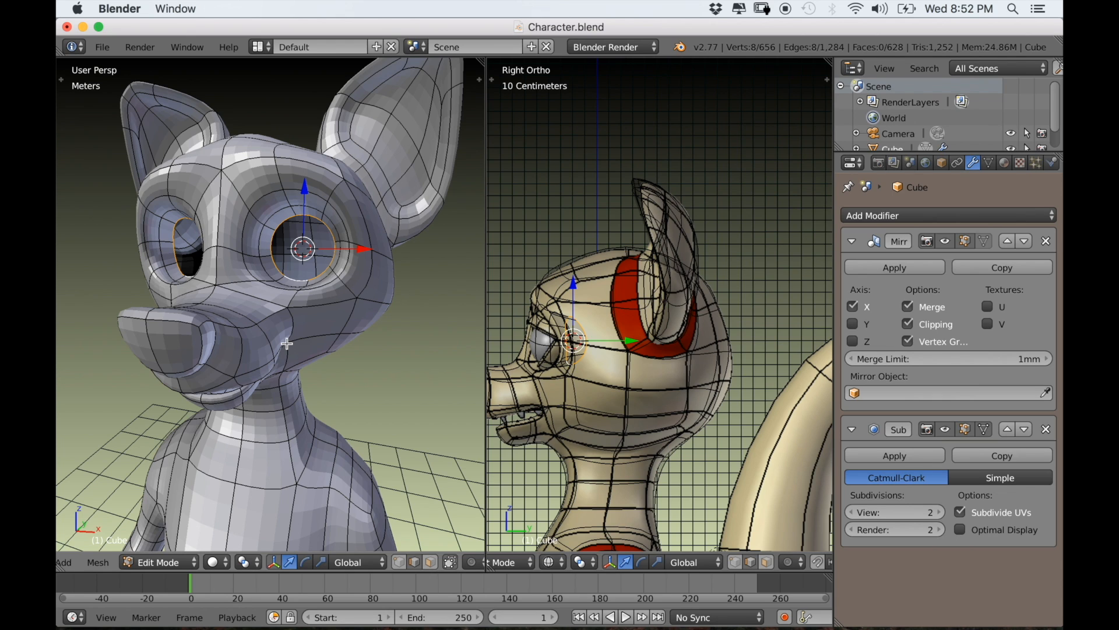
Add a UV sphere at the 3D cursor and disable Clipping in the Mirror modifier.
key("shift+a")
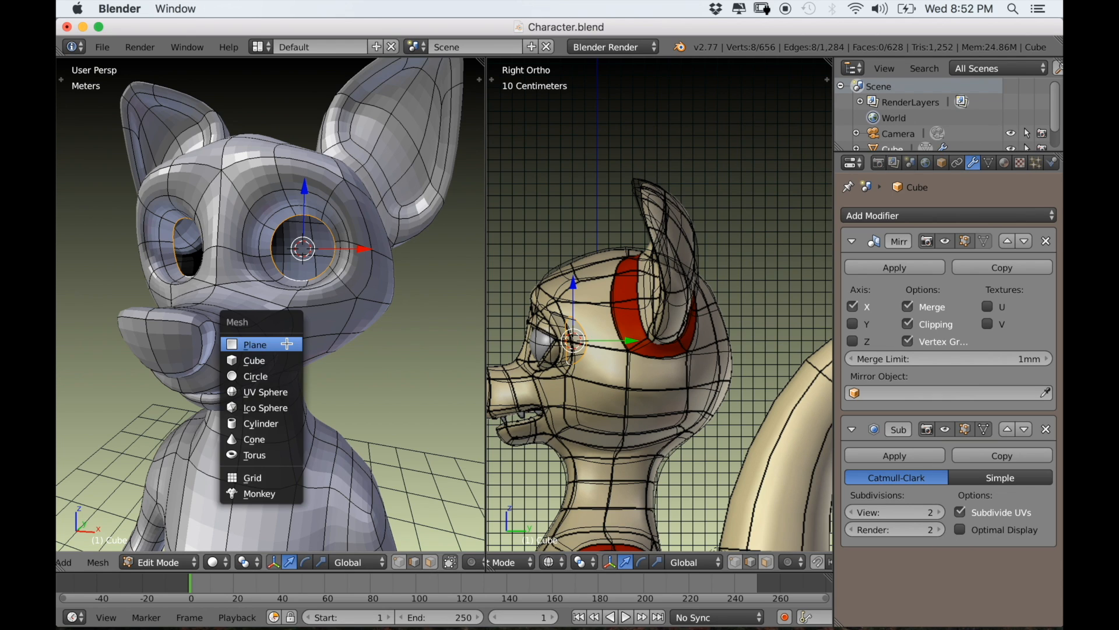
left_click(277, 388)
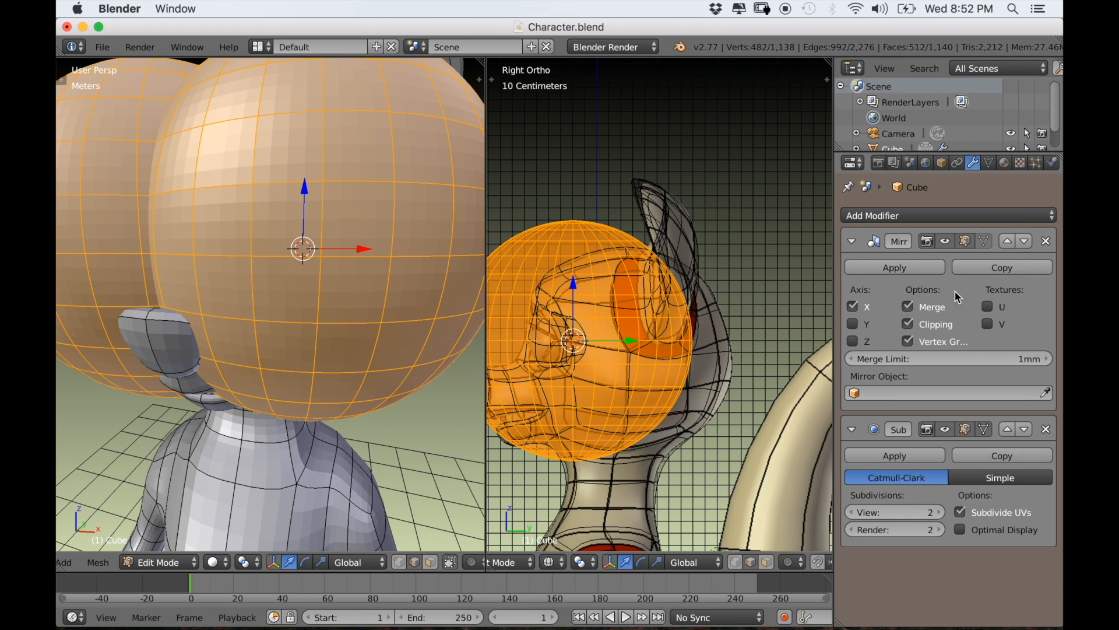
scroll(397, 379, "down", 4)
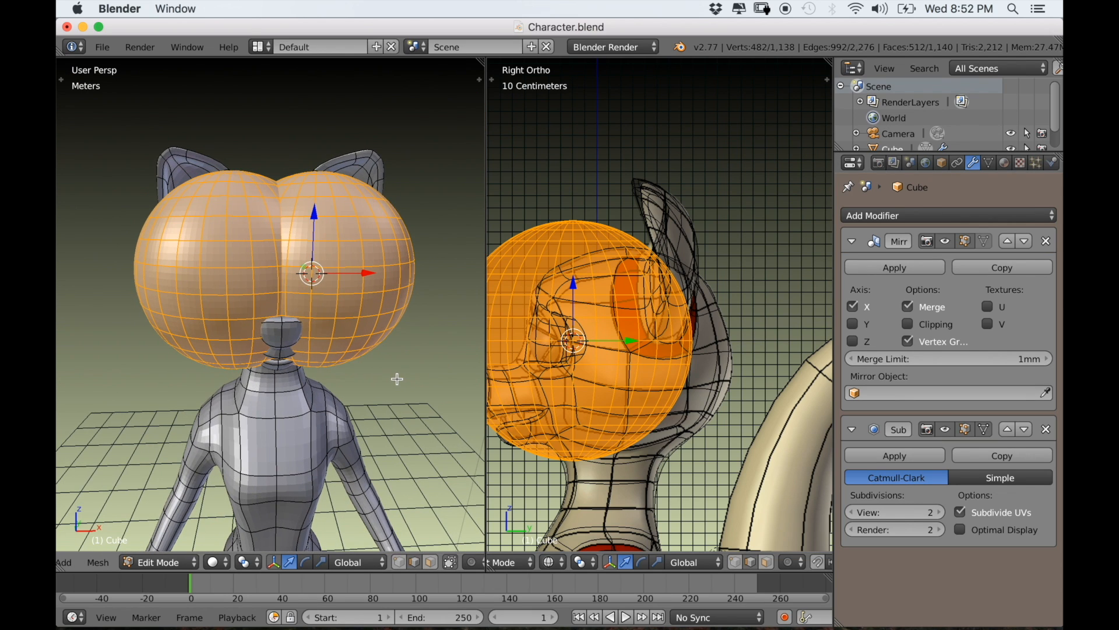
Set the new sphere to 8 segments and 8 rings.
key("t")
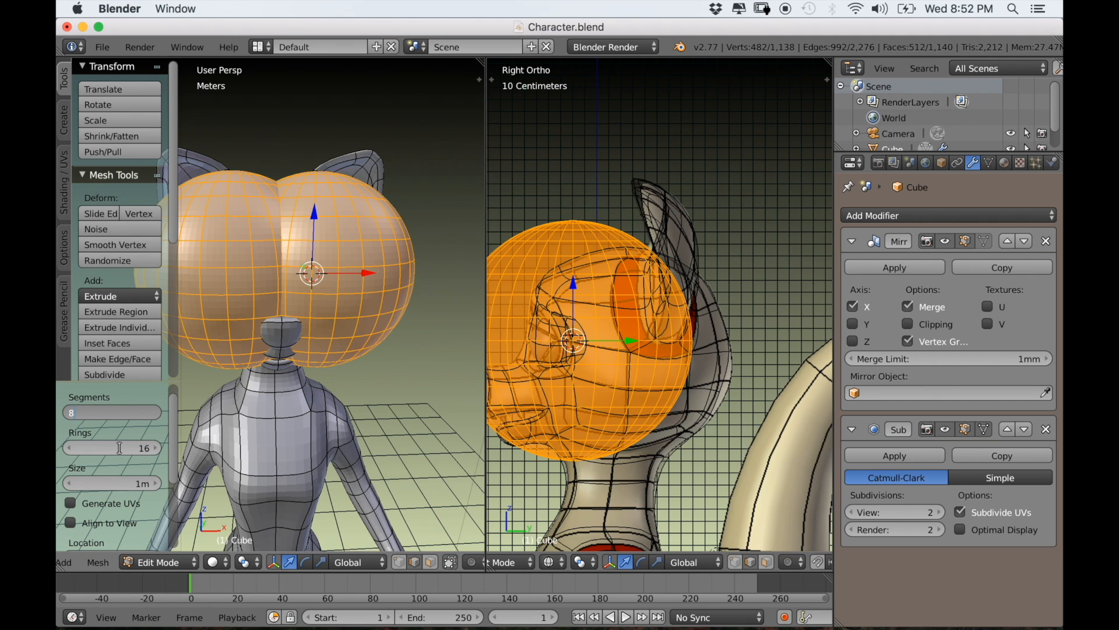
type("8")
key("Return")
key("Return")
middle_click_drag(278, 405, 276, 409)
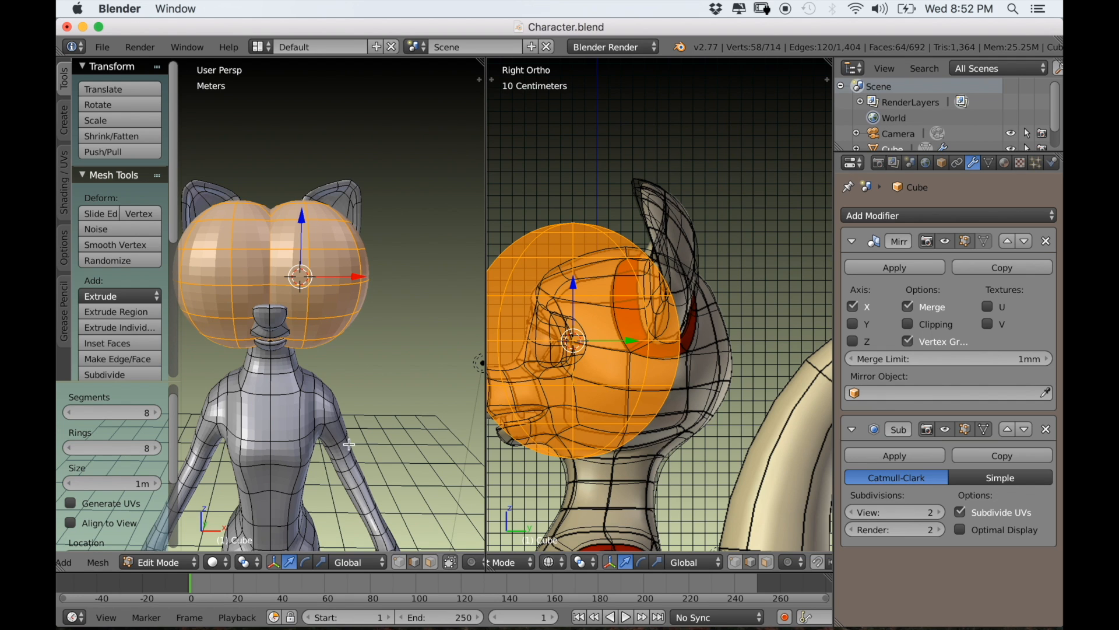
Scale the eye sphere down to about 0.289, and fine-tune it by about 1.011 to fit the socket.
key("s")
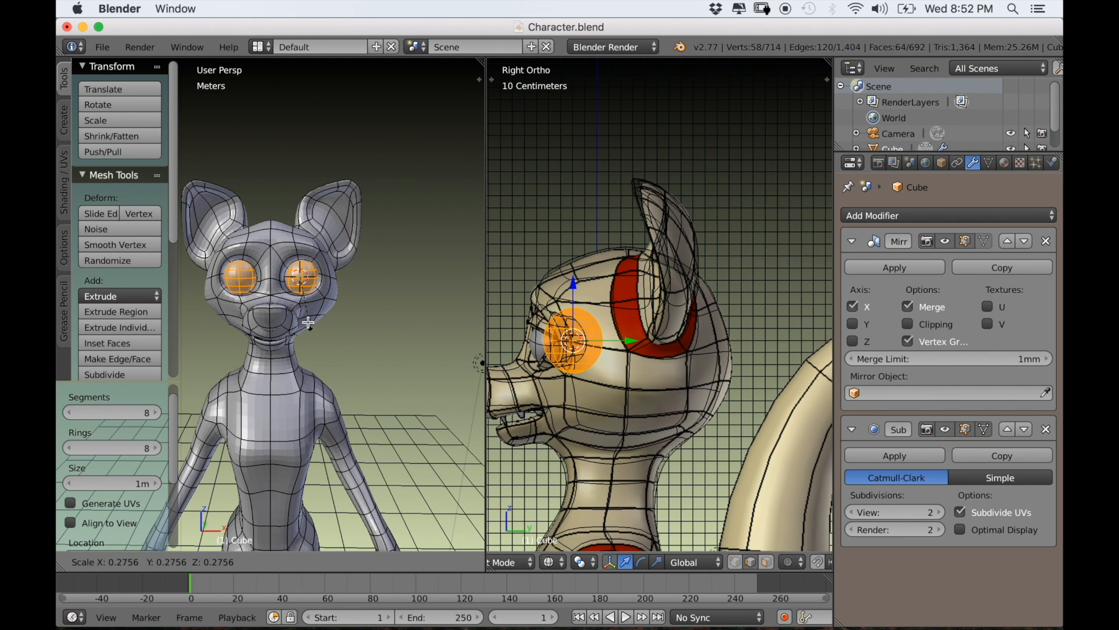
left_click(313, 327)
scroll(343, 379, "up", 5)
middle_click_drag(345, 382, 375, 445)
scroll(322, 429, "down", 2)
scroll(275, 431, "up", 3)
scroll(346, 436, "up", 2)
scroll(379, 445, "up", 3)
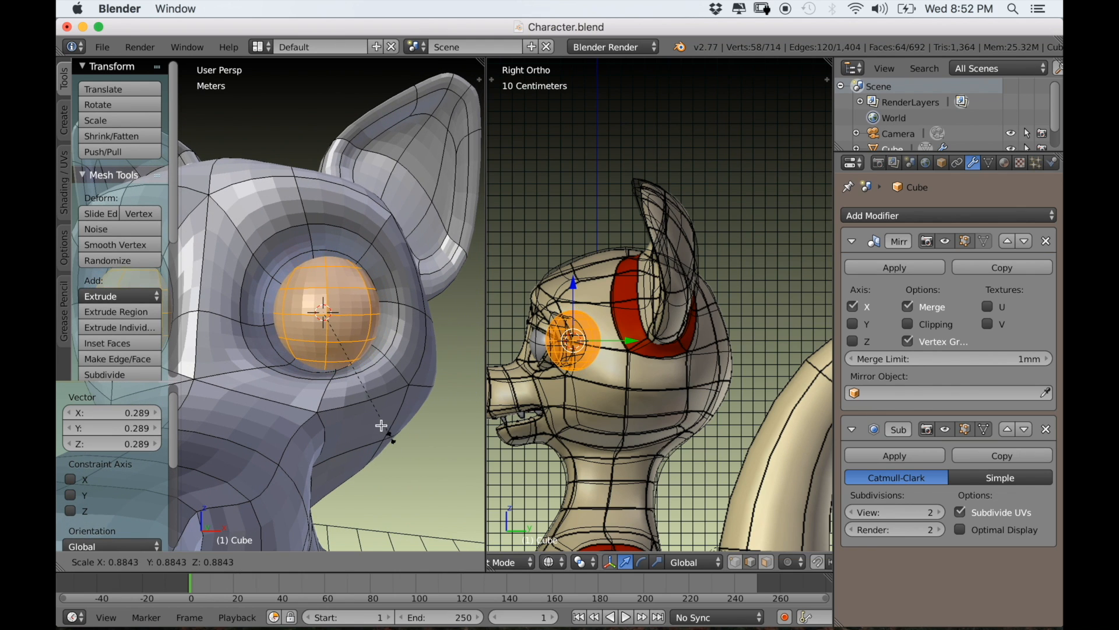
left_click(422, 442)
Examine from the side how deep the eye sphere sits in the socket compared with the reference image.
scroll(419, 440, "down", 3)
middle_click_drag(417, 439, 355, 434)
scroll(343, 433, "down", 4)
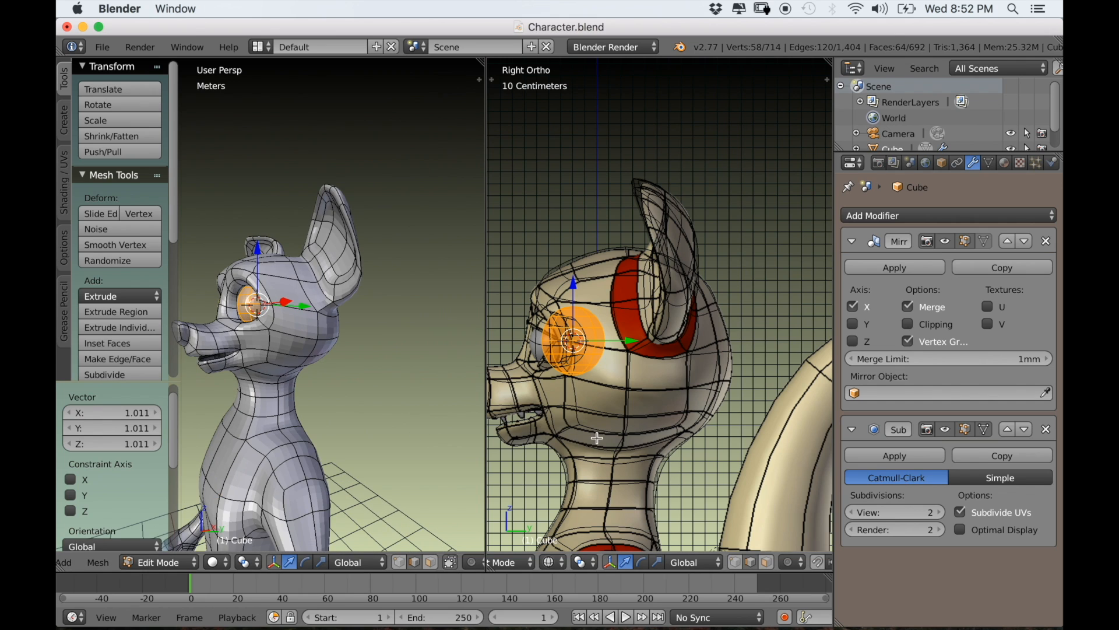
scroll(597, 437, "up", 2)
middle_click_drag(597, 438, 647, 412, "shift")
scroll(647, 413, "up", 3)
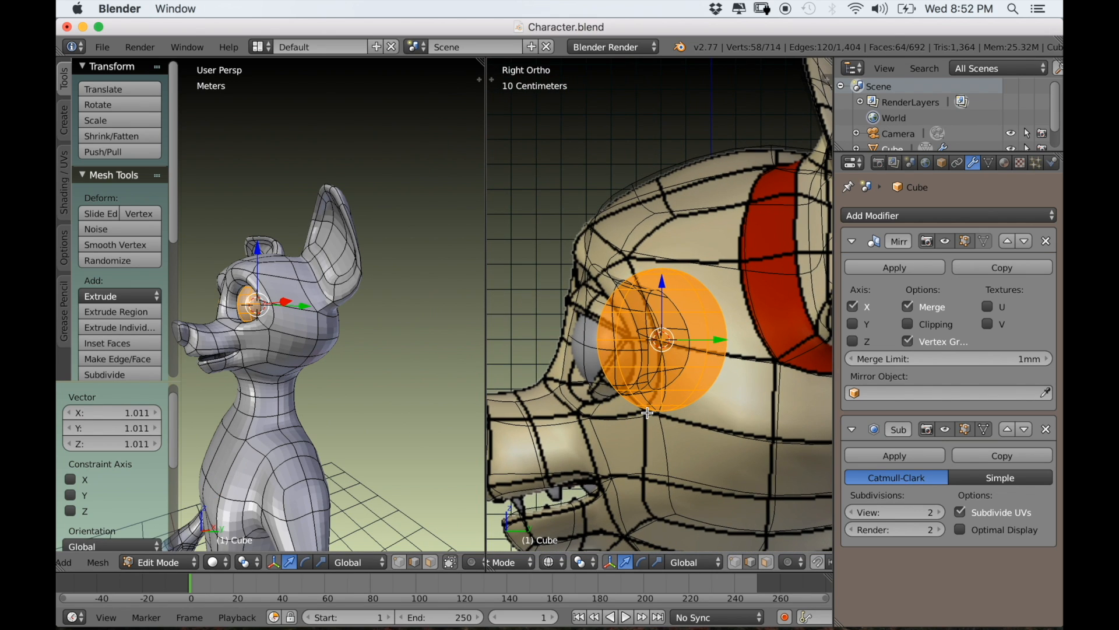
key("KP_3")
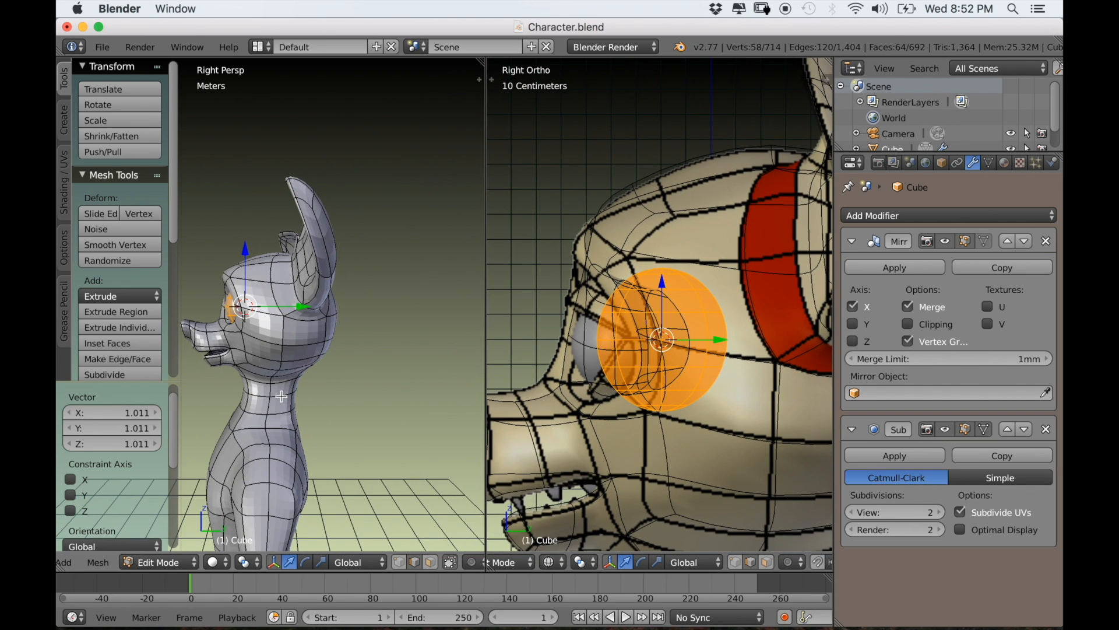
key("KP_5")
scroll(280, 396, "up", 2)
middle_click_drag(250, 403, 349, 401, "shift")
scroll(351, 402, "up", 3)
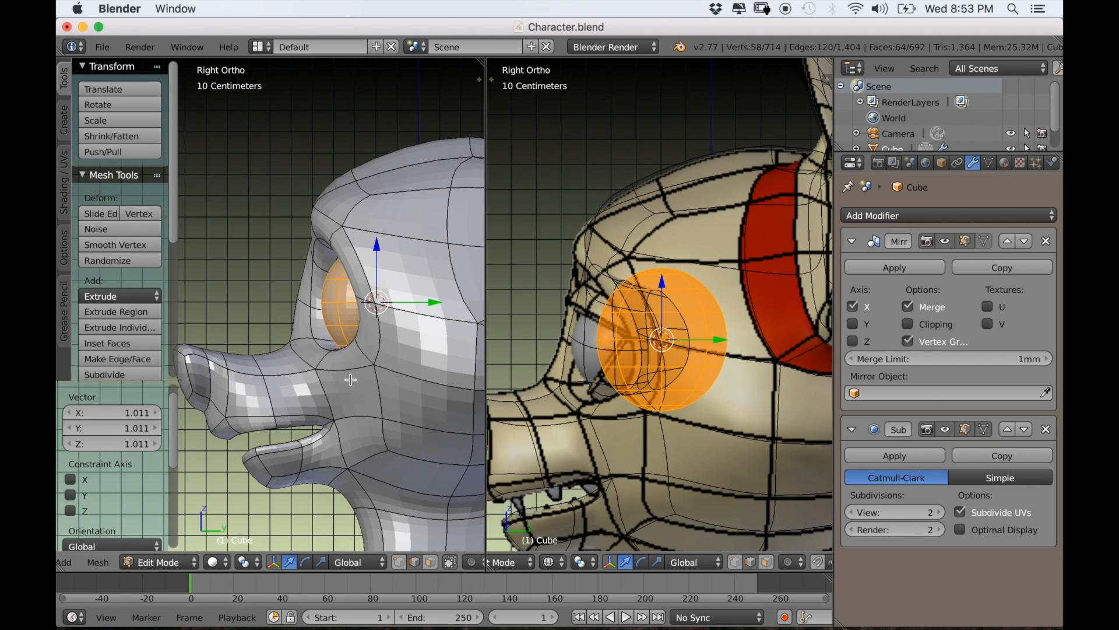
Delete the vertices of the eye sphere.
middle_click_drag(350, 353, 422, 378)
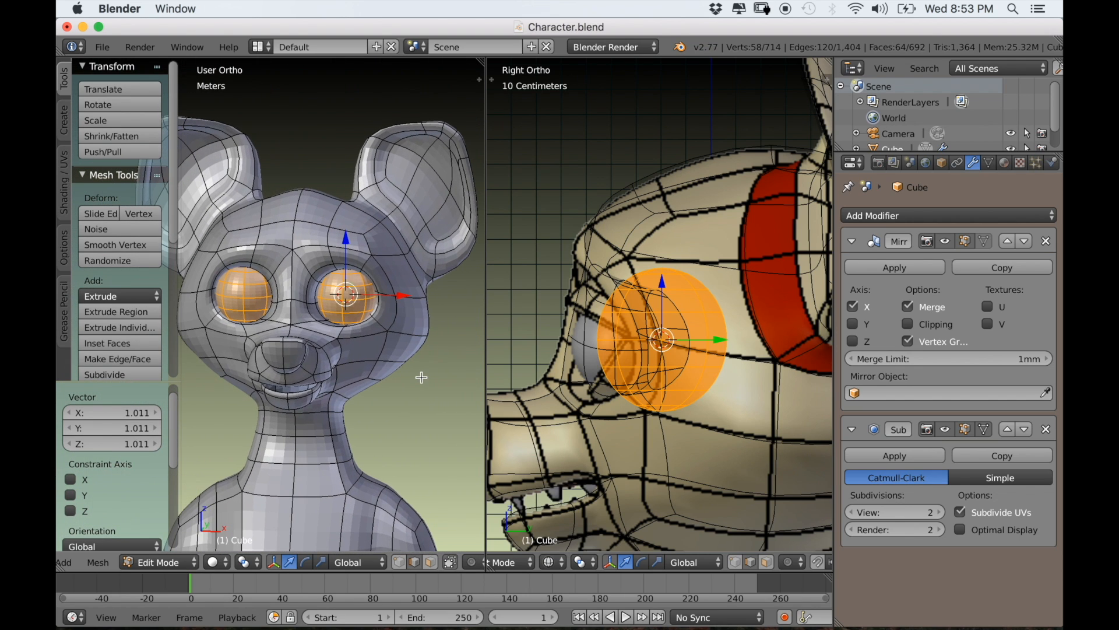
key("x")
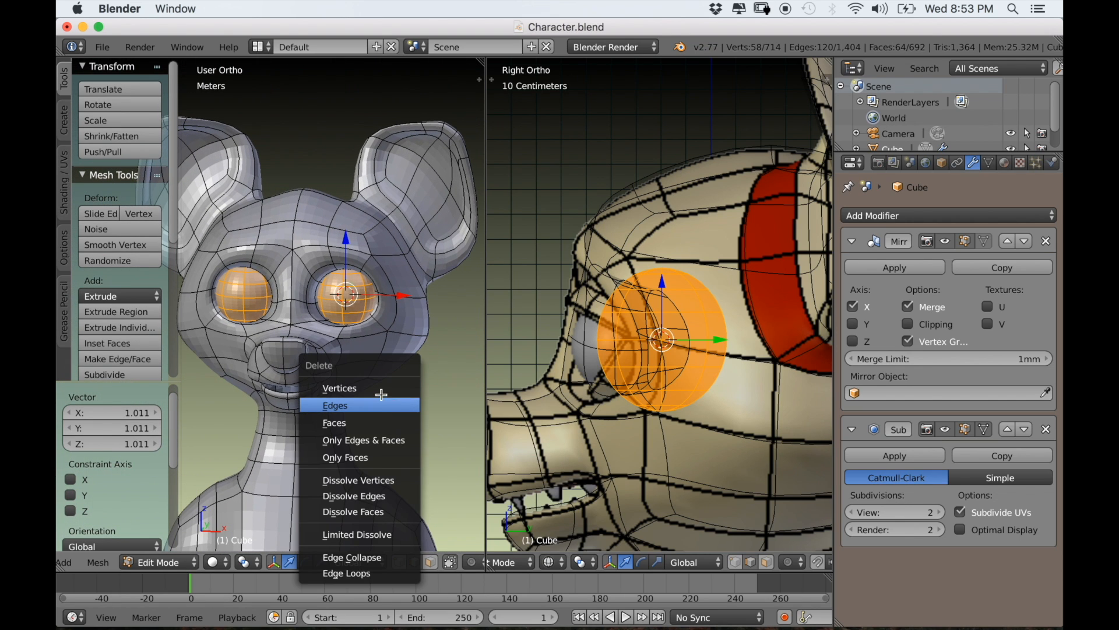
left_click(382, 391)
Select the edge loop farther forward in the eye socket and snap the 3D cursor to its center.
scroll(382, 392, "up", 2)
middle_click_drag(381, 392, 343, 364)
scroll(336, 356, "up", 2)
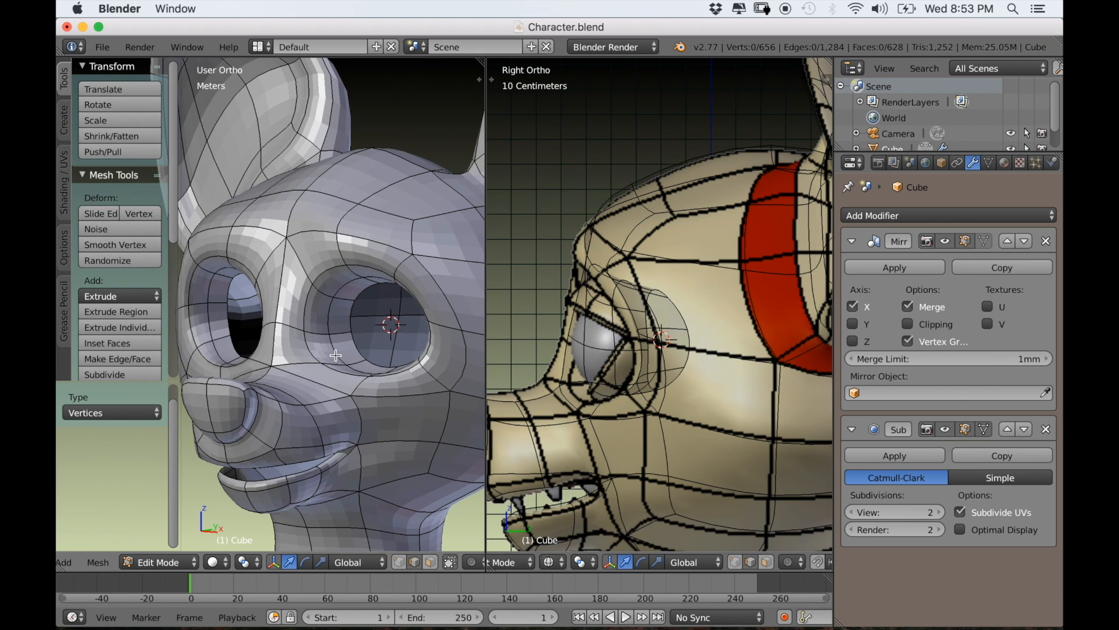
key("shift+s")
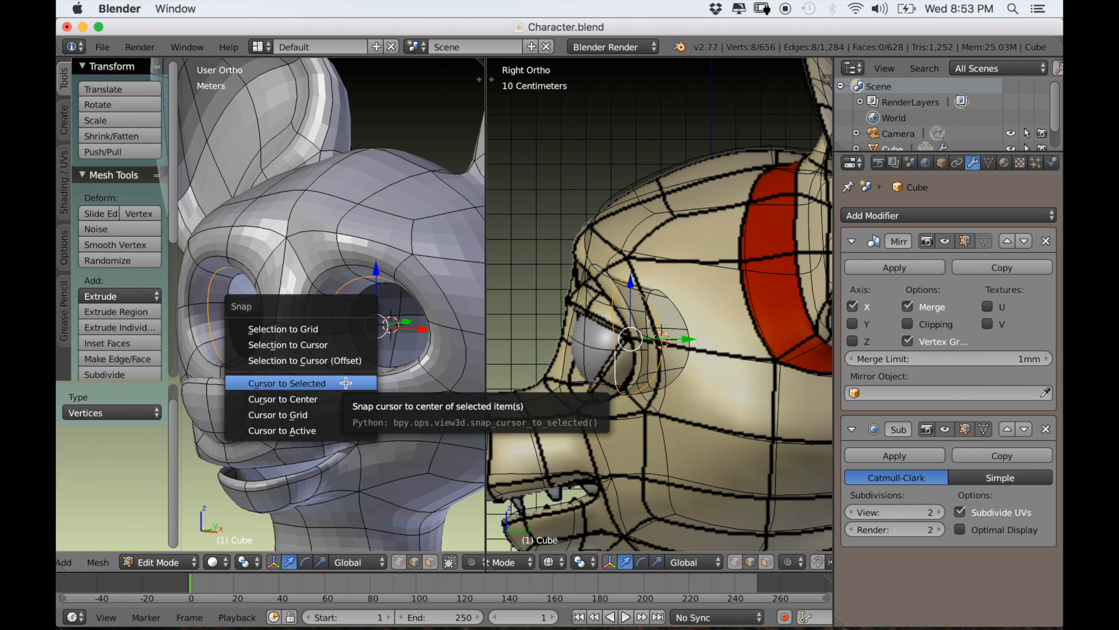
left_click(348, 384)
scroll(355, 389, "down", 1)
middle_click_drag(355, 389, 343, 370, "shift")
Add a UV sphere at the 3D cursor and scale it to about 0.243 to fit the eye socket.
key("shift+a")
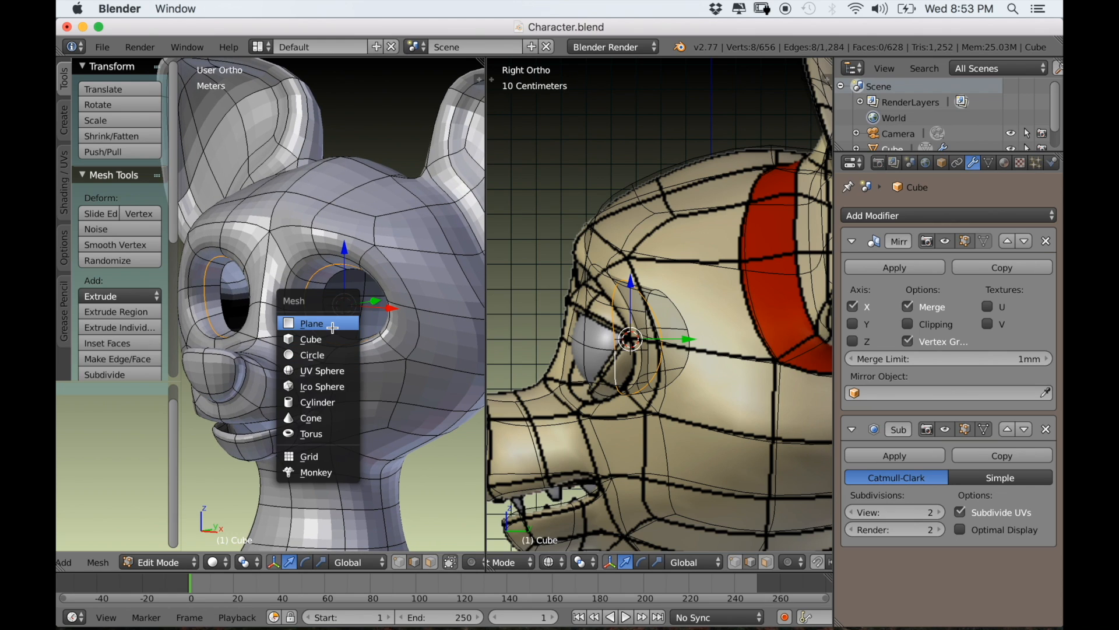
left_click(332, 370)
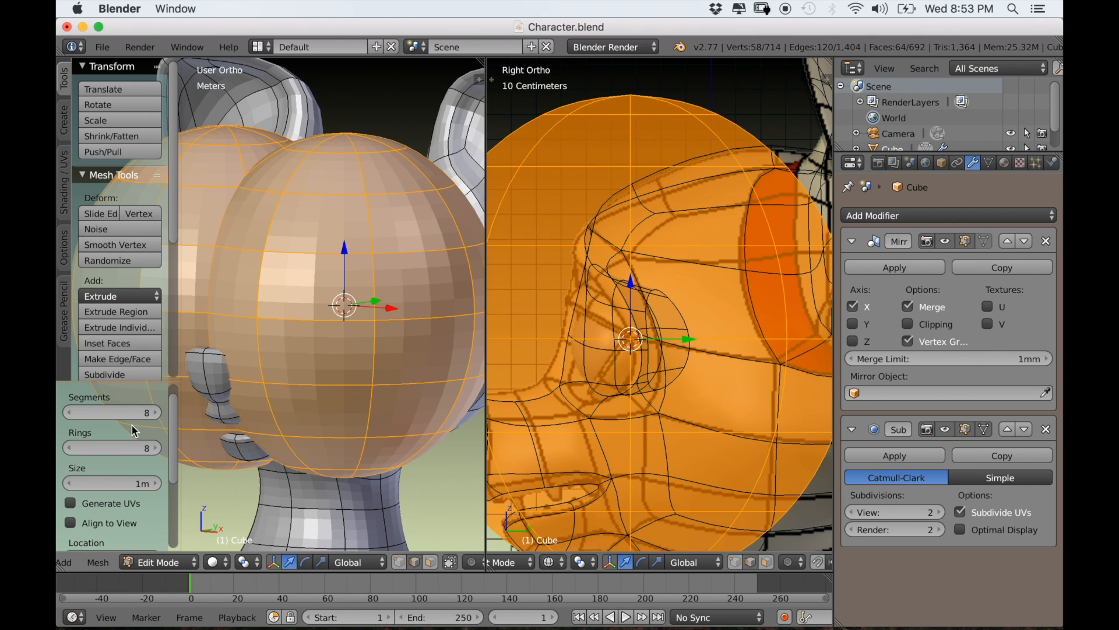
middle_click_drag(343, 405, 385, 422)
key("s")
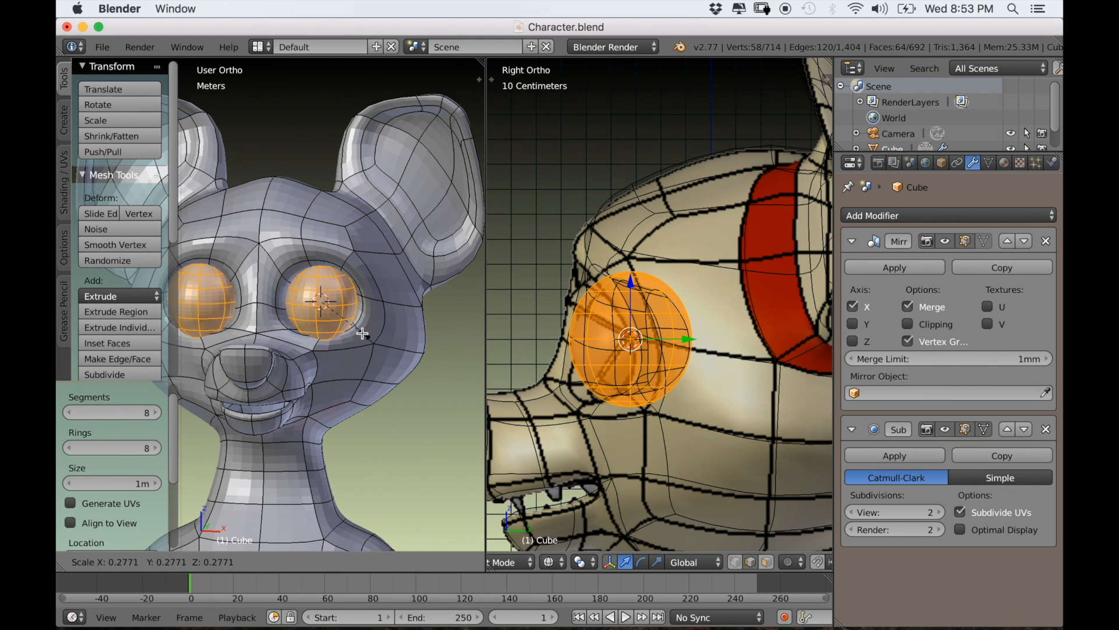
left_click(359, 330)
scroll(372, 354, "up", 2)
middle_click_drag(372, 355, 338, 370)
middle_click_drag(605, 410, 603, 408, "shift")
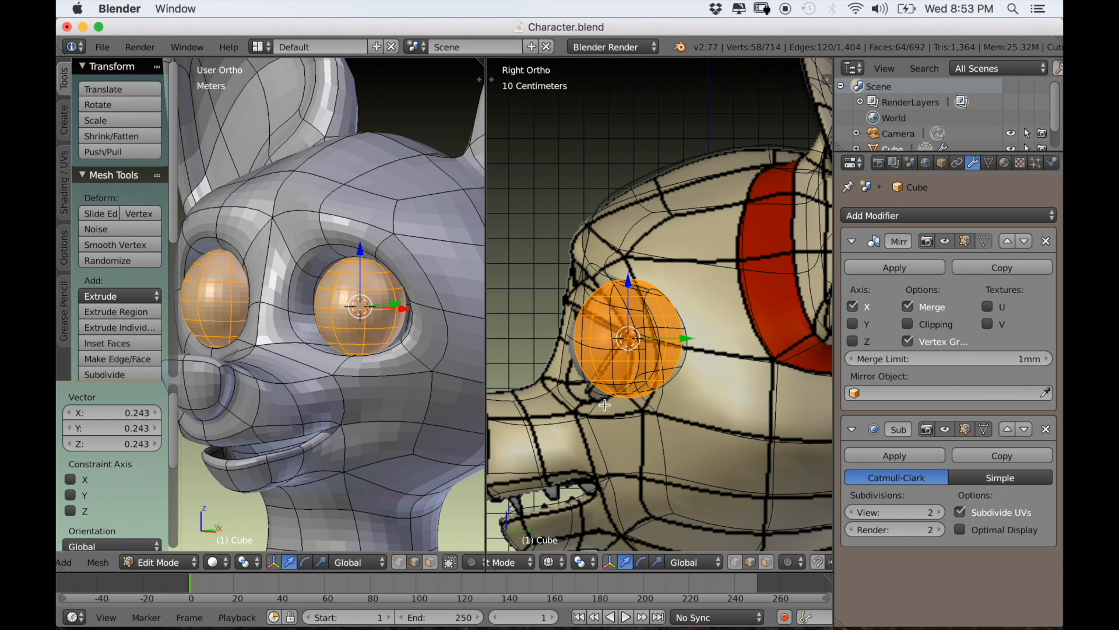
Widen the eye sphere along the X axis by a factor of about 1.106.
middle_click_drag(368, 400, 404, 415)
scroll(417, 413, "up", 1)
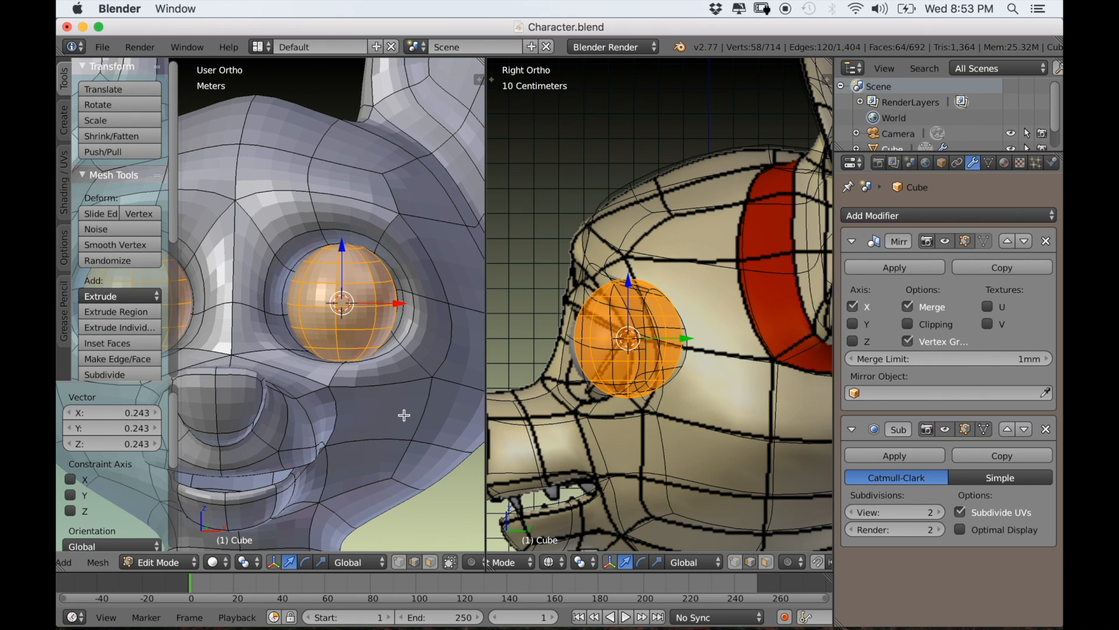
left_click(434, 379)
scroll(437, 380, "down", 3)
mouse_move(437, 379)
middle_mouse_down()
mouse_move(387, 389)
mouse_move(343, 377)
mouse_move(429, 385)
middle_mouse_up()
scroll(408, 393, "up", 3)
scroll(394, 399, "up", 2)
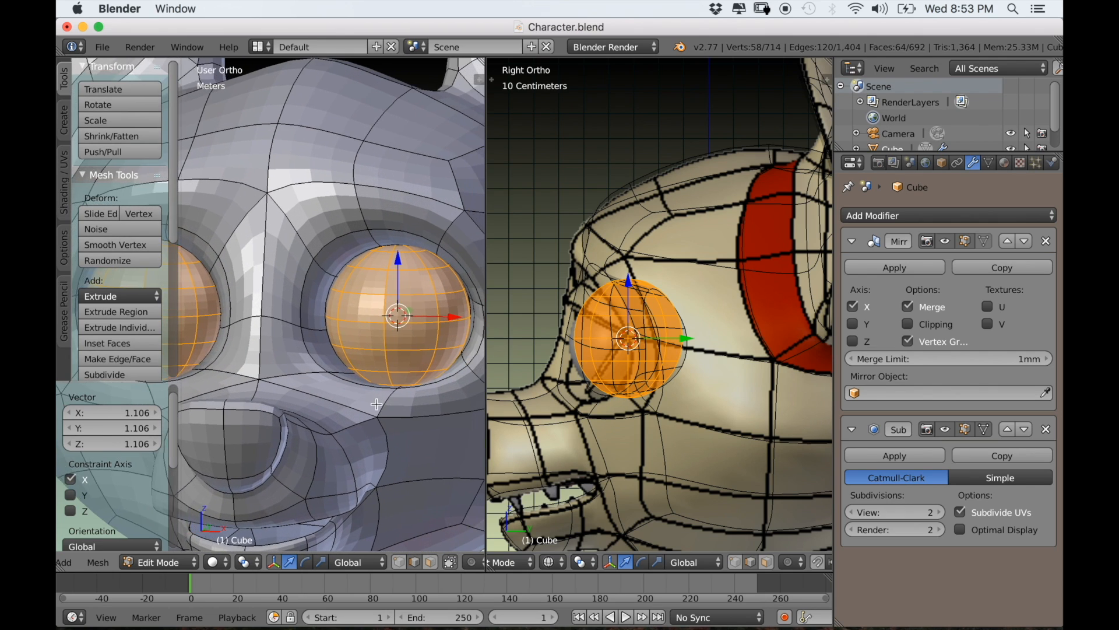
Select the horizontal edge loop around the middle of the eye sphere and rip it in place.
right_click(360, 327, "alt")
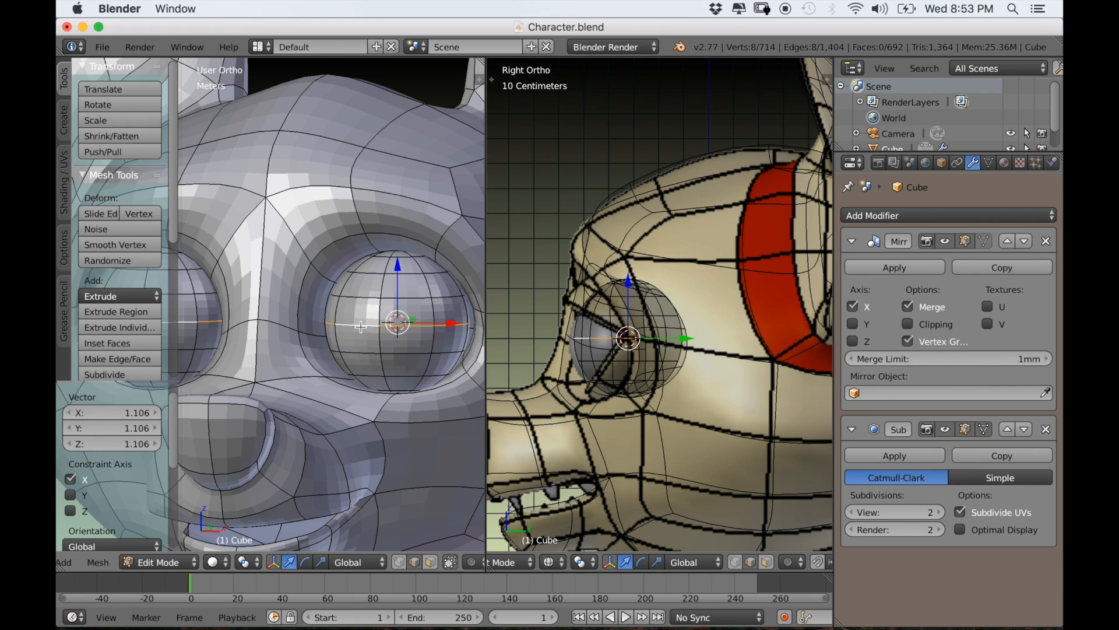
scroll(392, 370, "down", 4)
mouse_move(400, 400)
middle_mouse_down()
mouse_move(345, 391)
mouse_move(392, 400)
middle_mouse_up()
scroll(402, 371, "up", 3)
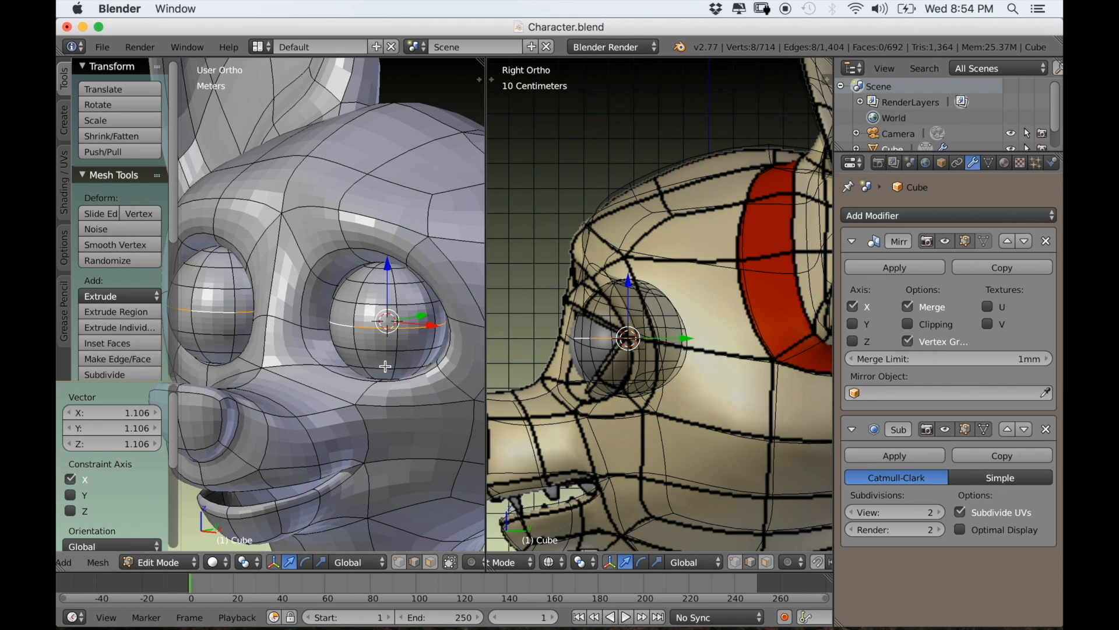
key("v")
right_click(397, 374)
middle_click_drag(406, 387, 388, 380)
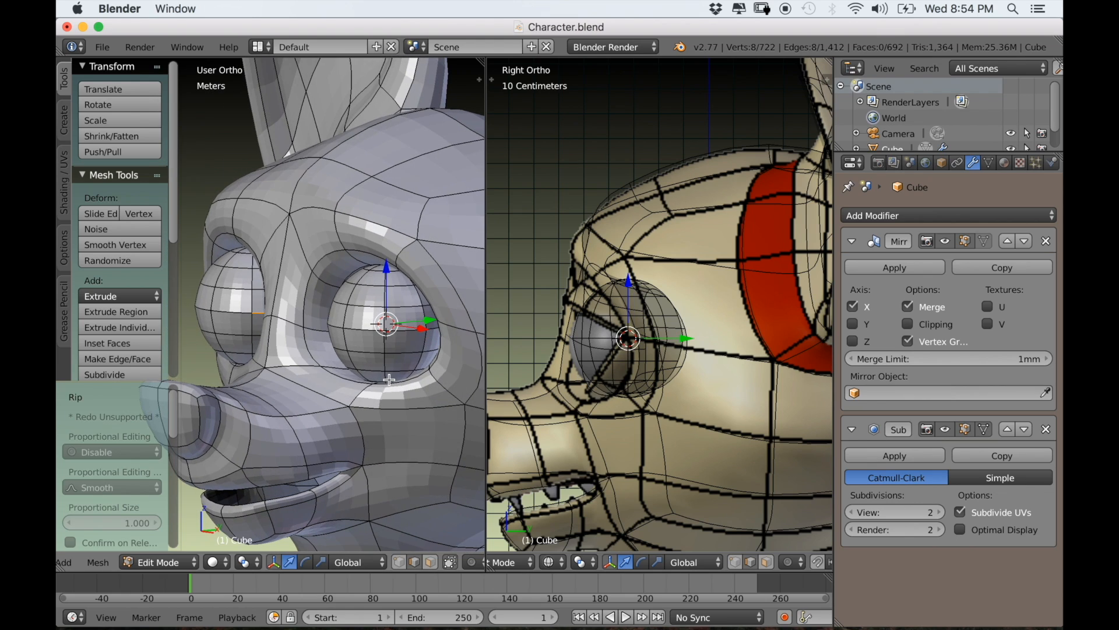
Rotate the lower half of the split eye sphere about the 3D cursor by about -42° in side view.
key("a")
key("l")
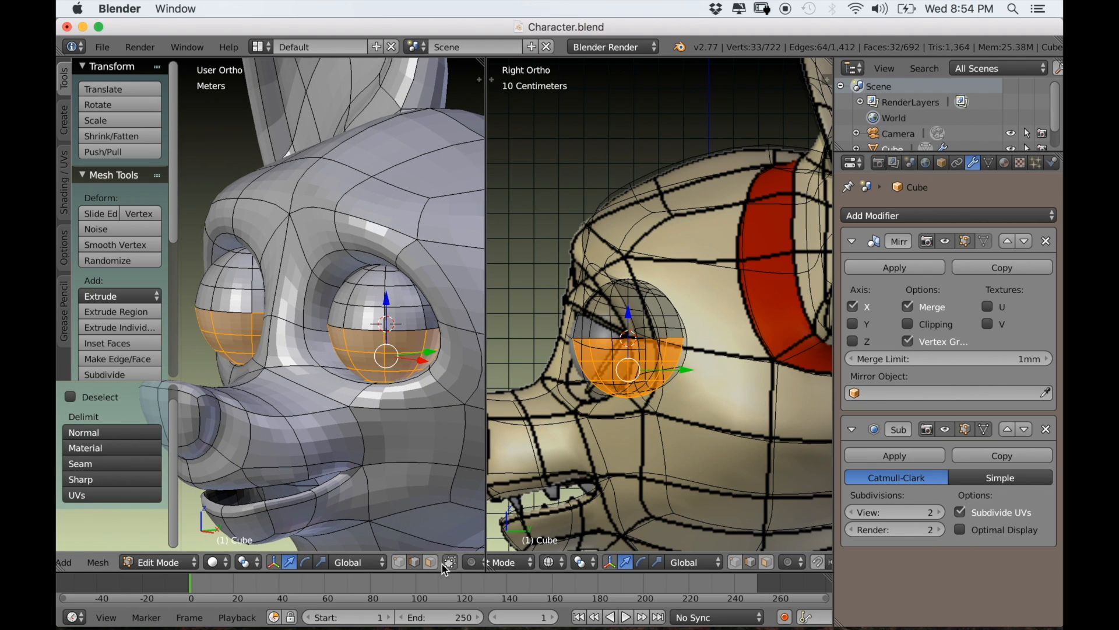
left_click(245, 562)
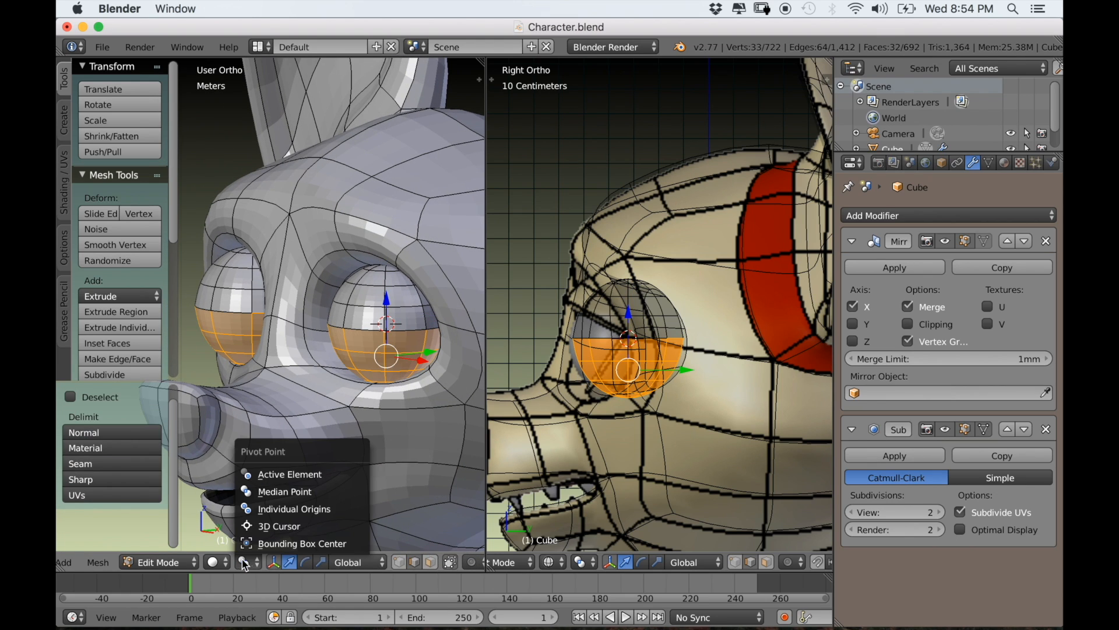
left_click(263, 526)
key("KP_3")
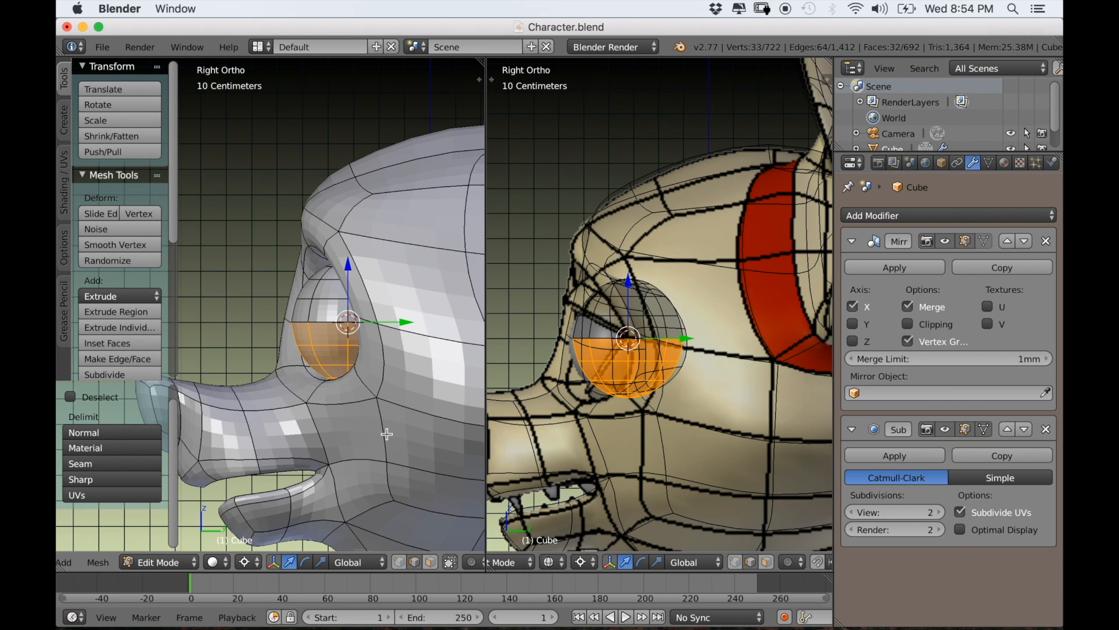
scroll(399, 426, "down", 1)
middle_click_drag(402, 428, 374, 428, "shift")
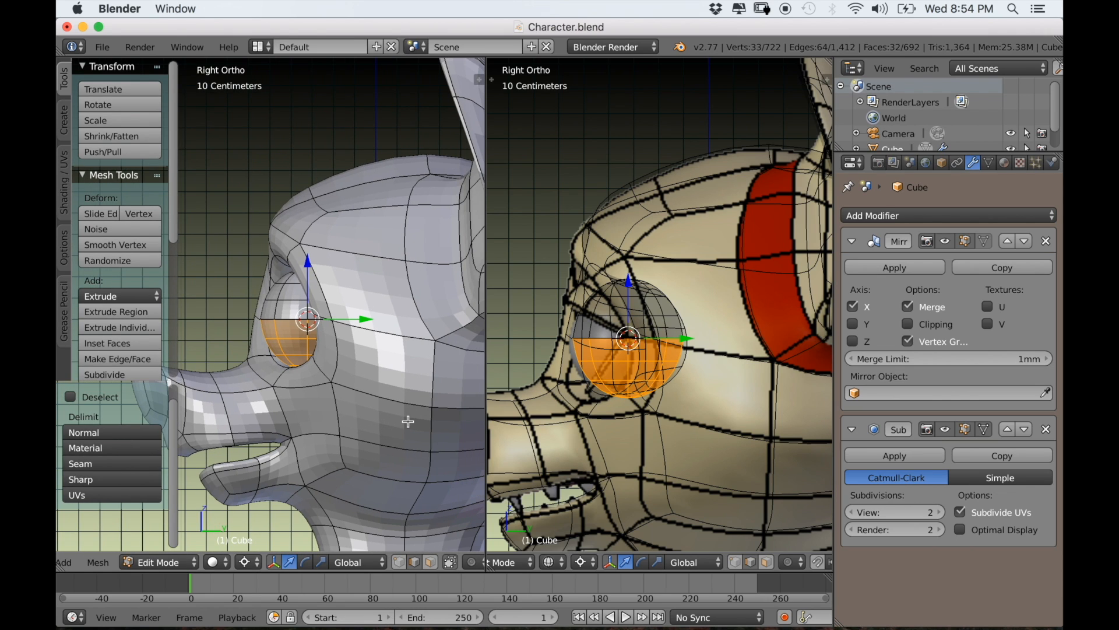
key("r")
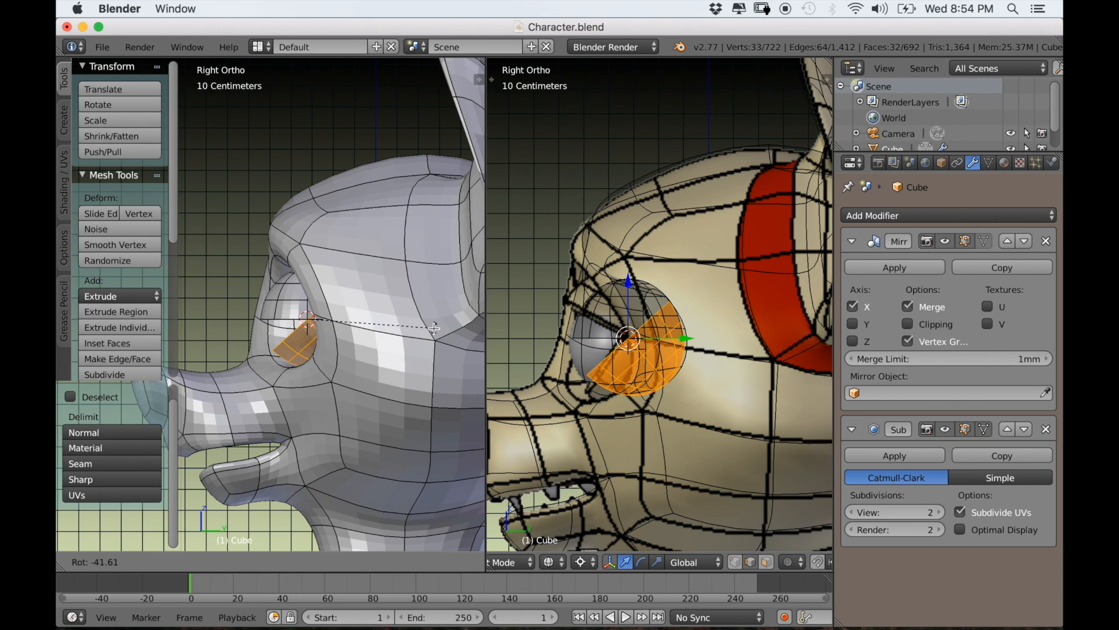
left_click(434, 324)
Rotate the upper half of the eye sphere about the 3D cursor by about 31.6° to form the upper eyelid.
key("a")
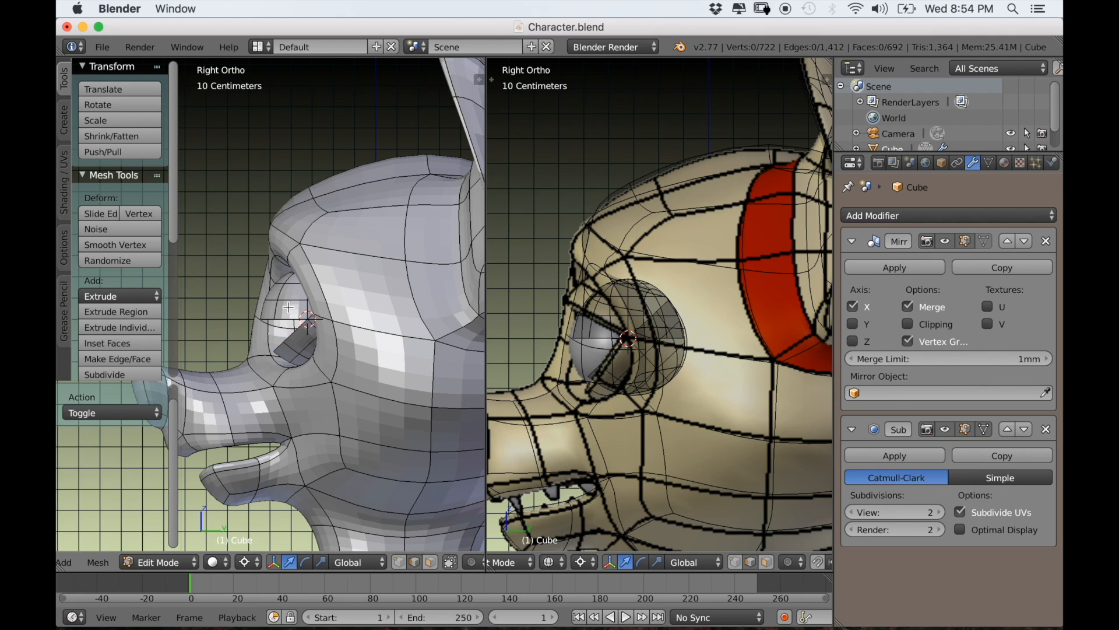
key("l")
key("r")
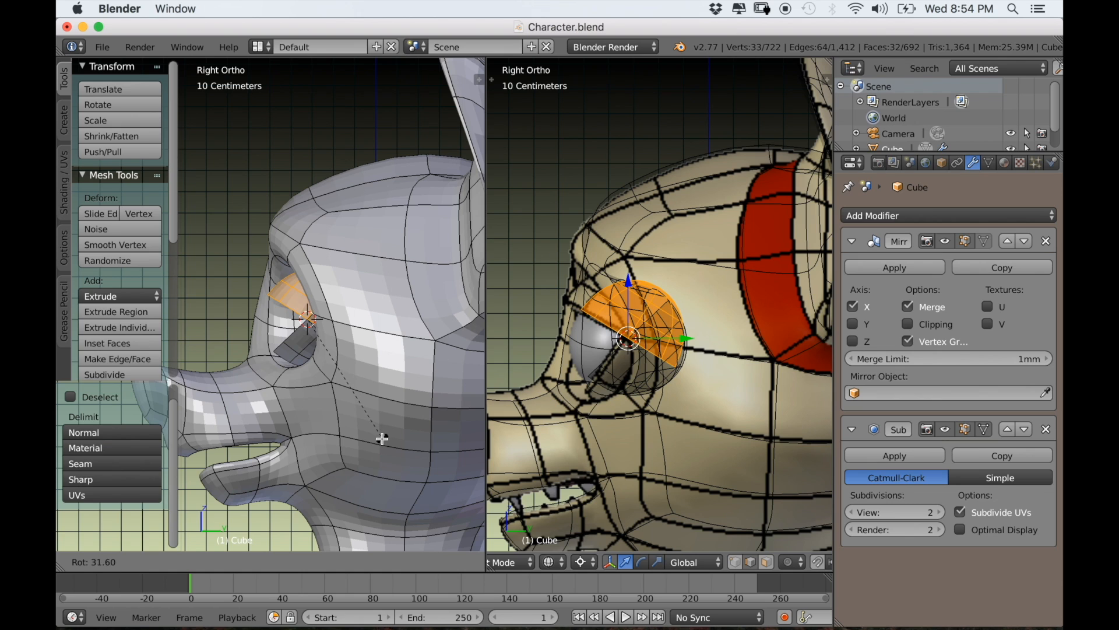
left_click(382, 438)
middle_click_drag(361, 494, 415, 497)
scroll(415, 497, "up", 3)
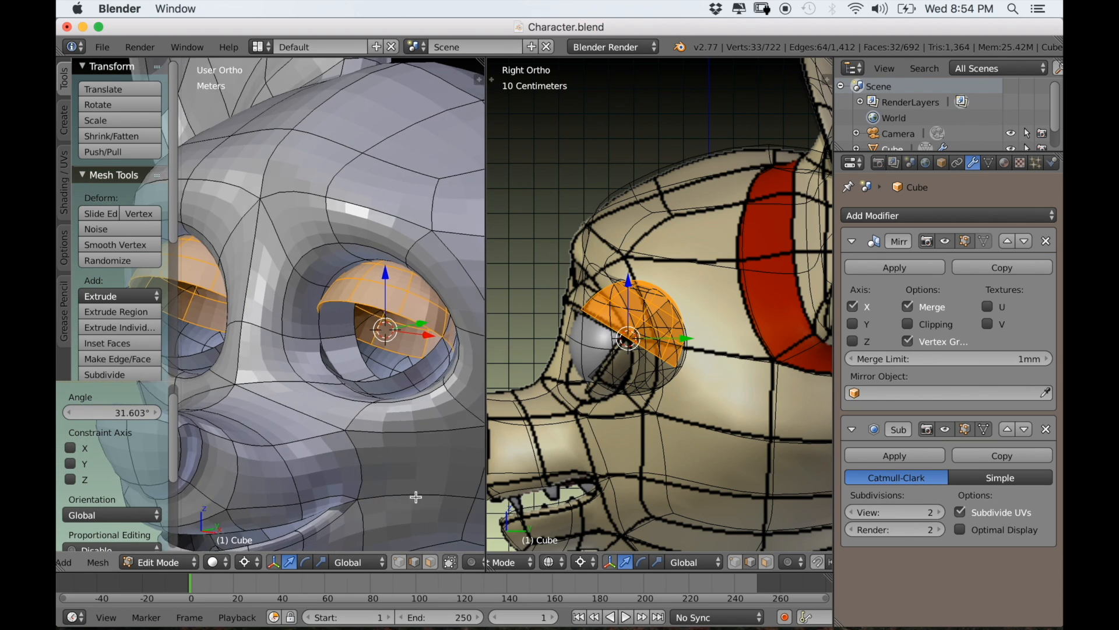
Extrude the open rim loops of both eyelids and scale them inward to about 0.796 to give the lids thickness.
right_click(411, 390, "alt")
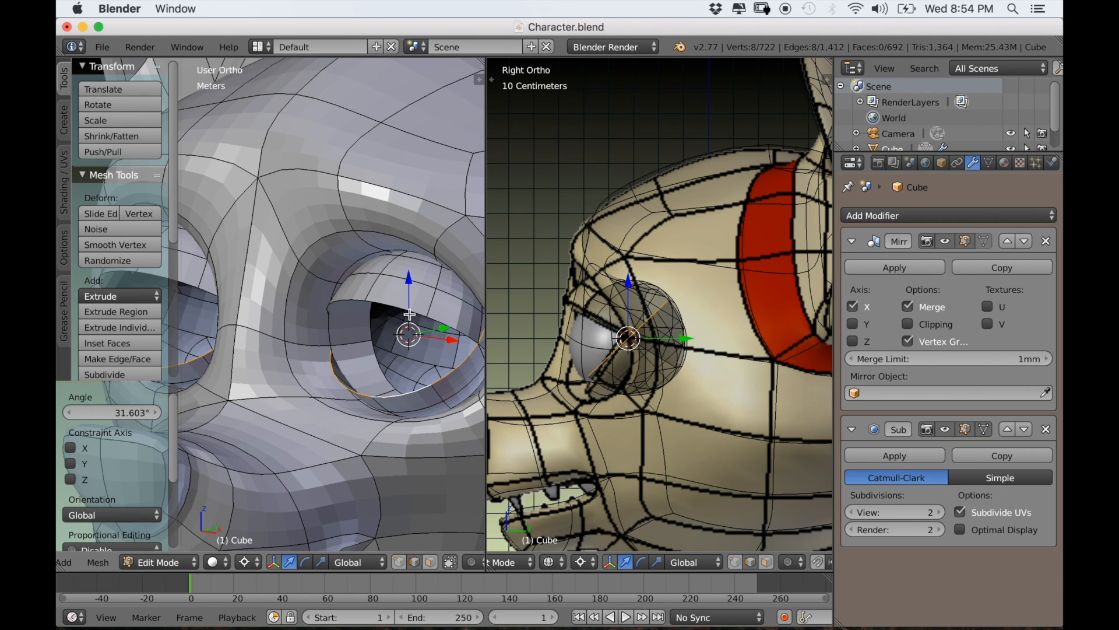
key("e")
right_click(452, 450)
key("s")
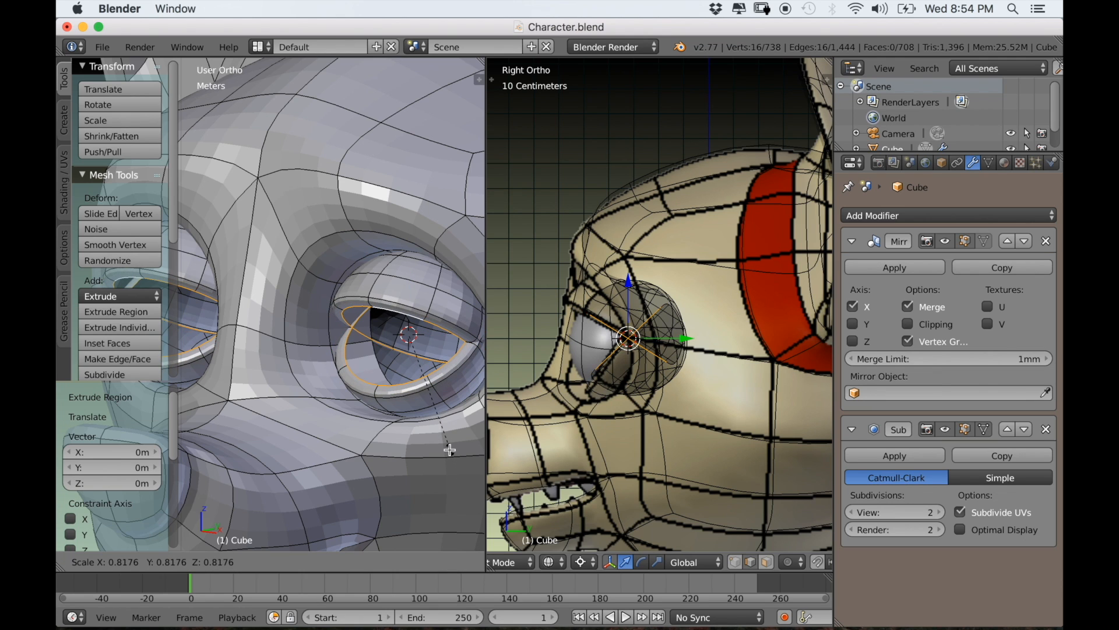
left_click(449, 447)
scroll(448, 447, "down", 4)
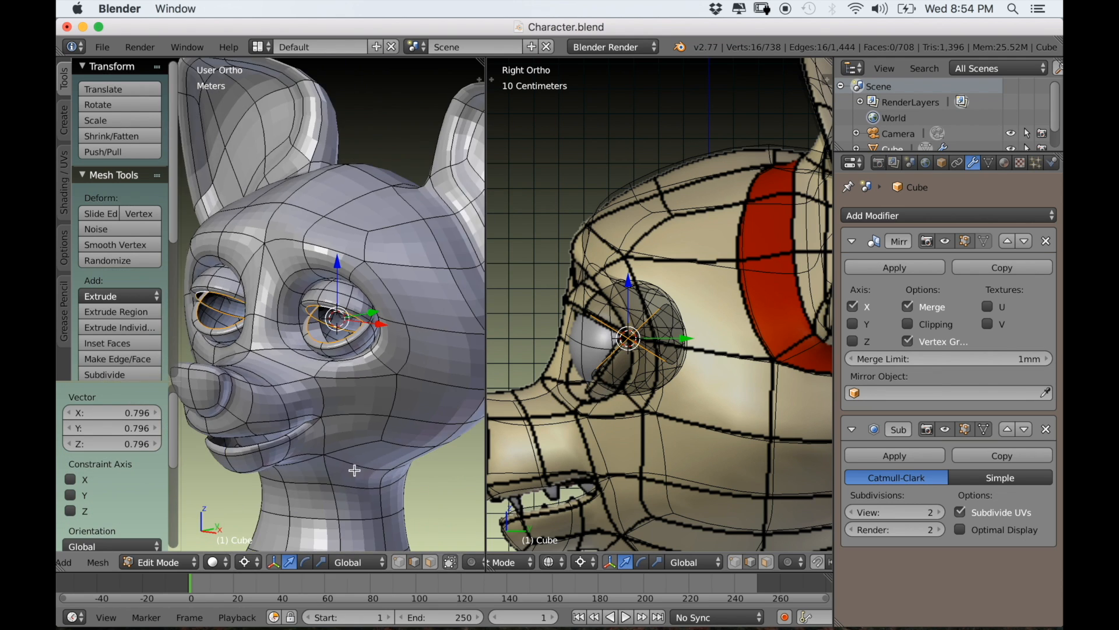
Switch the 3D view to perspective, deselect the eyelid geometry and return to Object Mode.
middle_click_drag(448, 450, 379, 505)
scroll(369, 474, "up", 2)
scroll(400, 484, "up", 2)
left_click(399, 456)
scroll(362, 453, "down", 4)
key("KP_5")
key("a")
scroll(312, 496, "up", 2)
key("Tab")
mouse_move(375, 506)
middle_mouse_down()
mouse_move(343, 515)
mouse_move(392, 517)
middle_mouse_up()
Add a UV sphere as a separate object at the 3D cursor and scale its mesh to about 0.22 as the eyeball.
key("shift+a")
mouse_move(374, 395)
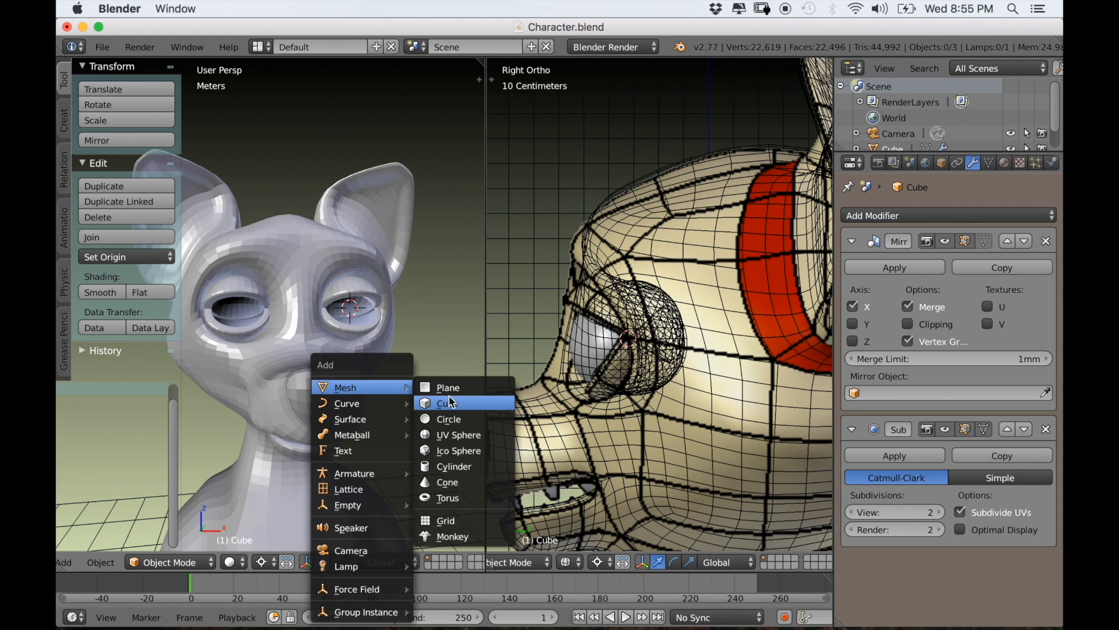
left_click(458, 436)
scroll(431, 445, "down", 2)
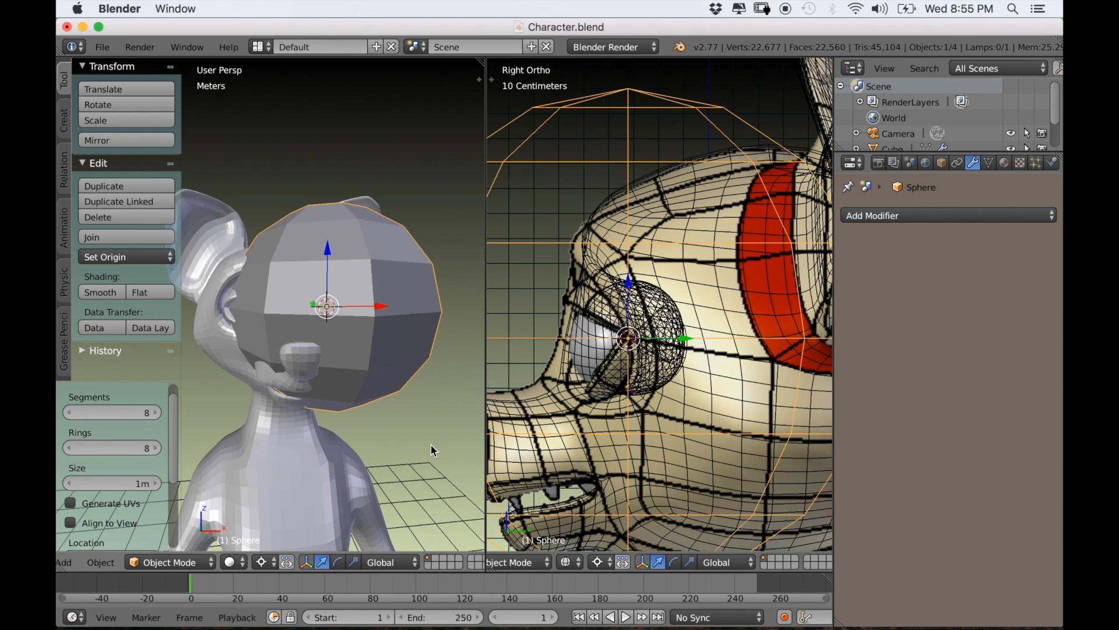
middle_click_drag(408, 443, 411, 444)
key("Tab")
key("s")
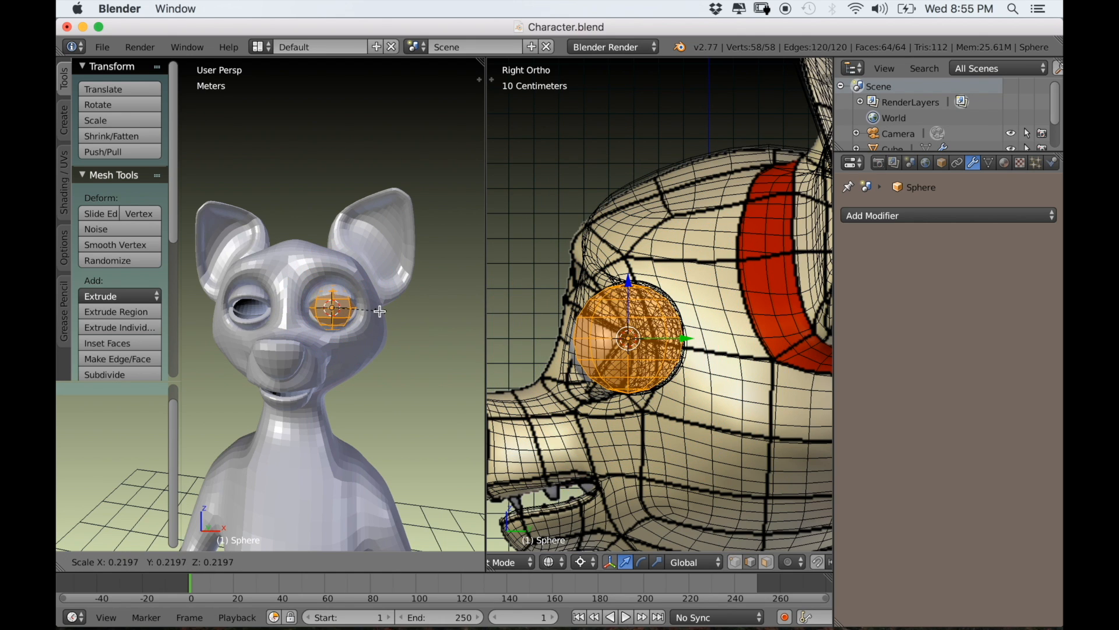
left_click(379, 309)
scroll(430, 395, "up", 2)
key("Tab")
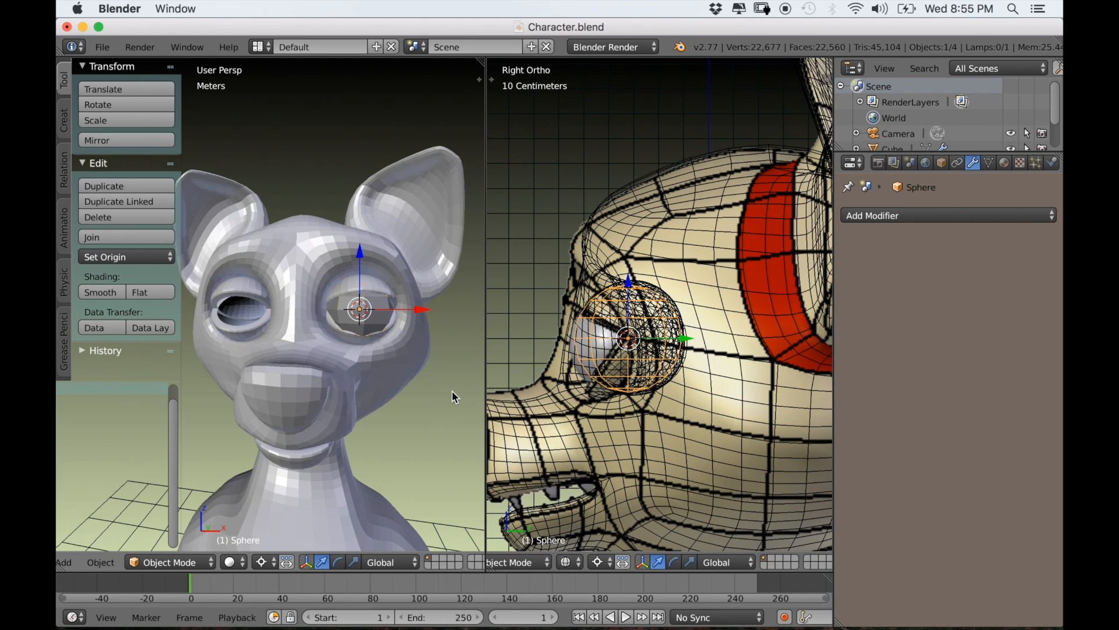
Rotate the eyeball sphere 90° around the X axis.
key("r")
key("x")
key("9")
key("0")
key("Return")
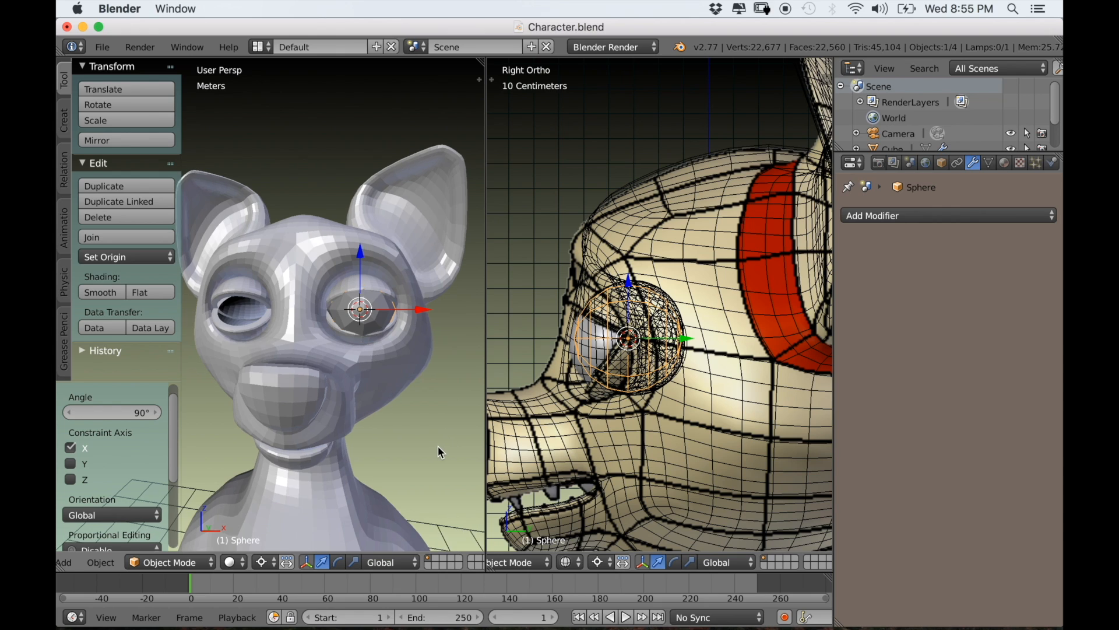
middle_click_drag(438, 446, 436, 444)
key("Tab")
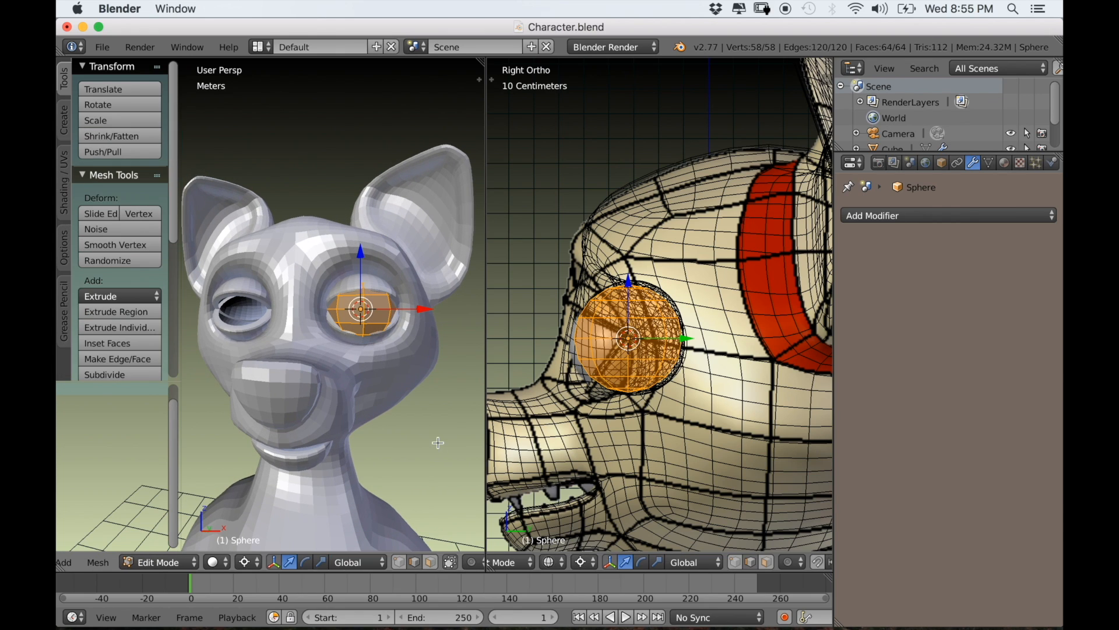
key("r")
key("Escape")
key("Tab")
Add a Subdivision Surface modifier to the eyeball sphere with 2 view subdivisions.
left_click(930, 218)
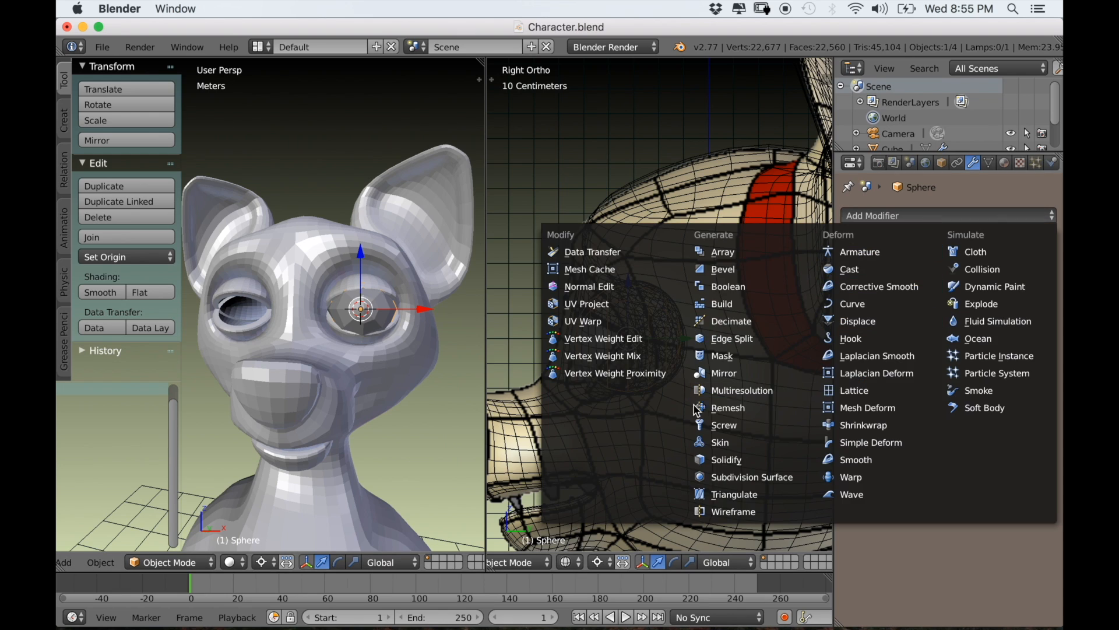
left_click(732, 482)
left_click(935, 327)
Examine how the eyeball fits between the eyelids from close up, from the side and from the front.
scroll(277, 455, "up", 6)
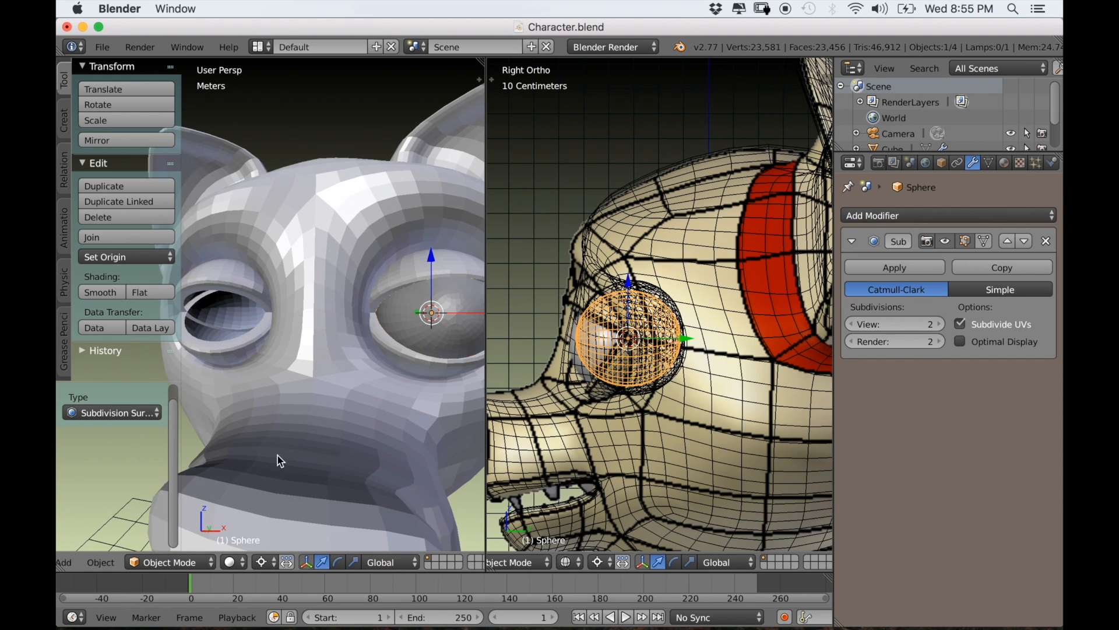
mouse_move(265, 475)
middle_mouse_down()
mouse_move(357, 467)
mouse_move(351, 450)
mouse_move(284, 463)
middle_mouse_up()
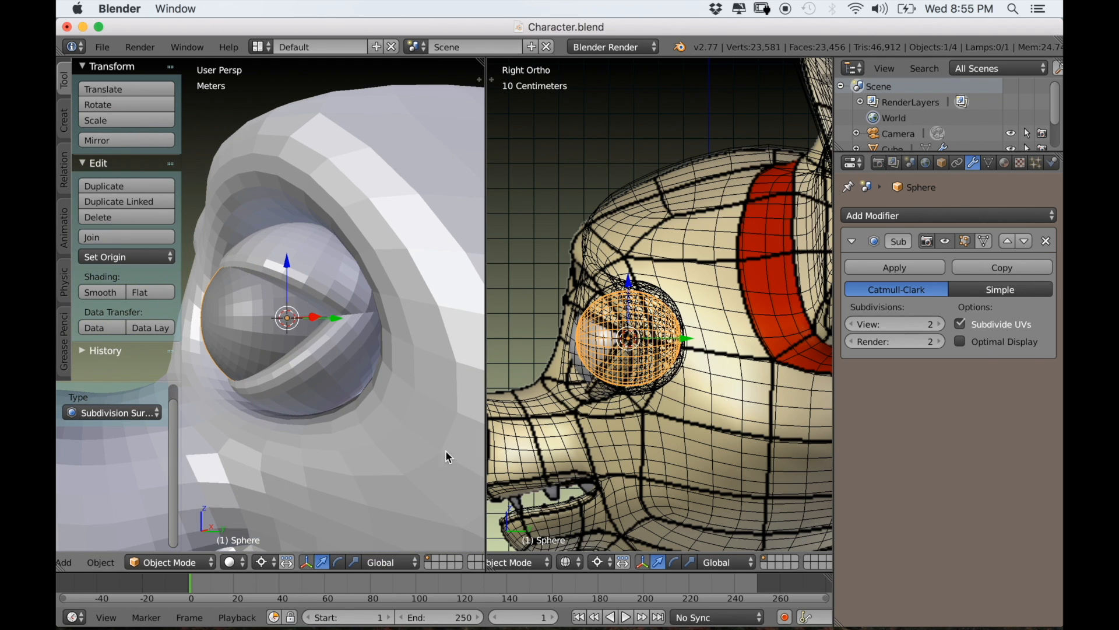
scroll(542, 445, "up", 2)
scroll(325, 425, "down", 5)
scroll(324, 425, "down", 2)
middle_click_drag(324, 426, 414, 436)
scroll(298, 428, "down", 3)
key("a")
scroll(376, 470, "up", 3)
scroll(385, 445, "up", 3)
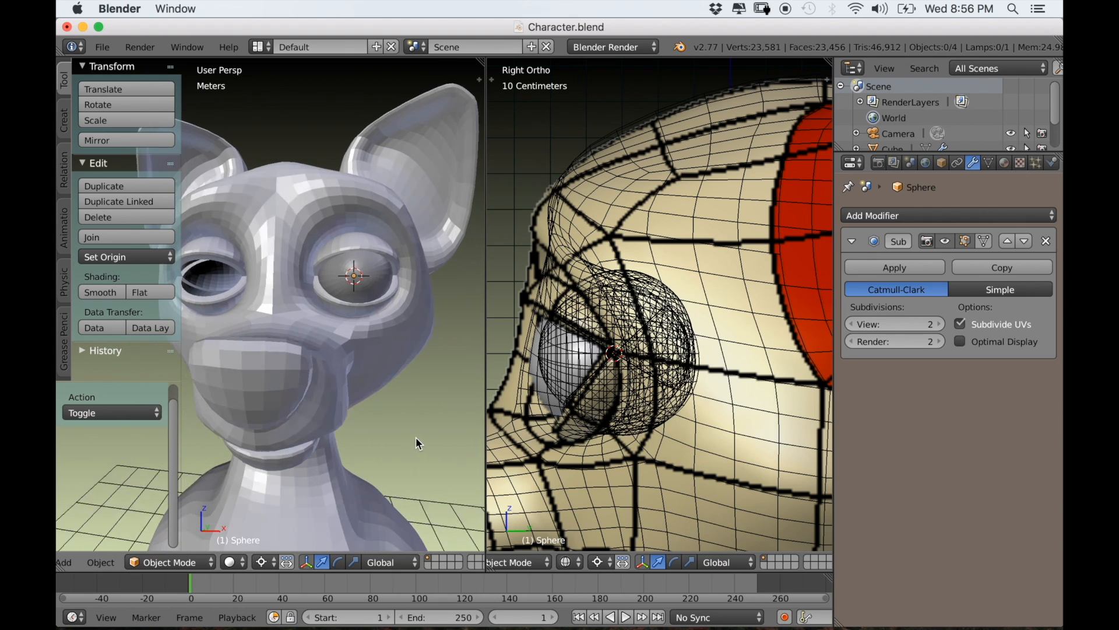
Scale the eyeball's mesh down by a factor of about 0.962 so it sits inside the eyelids.
key("Tab")
scroll(380, 445, "up", 1)
scroll(379, 444, "up", 3)
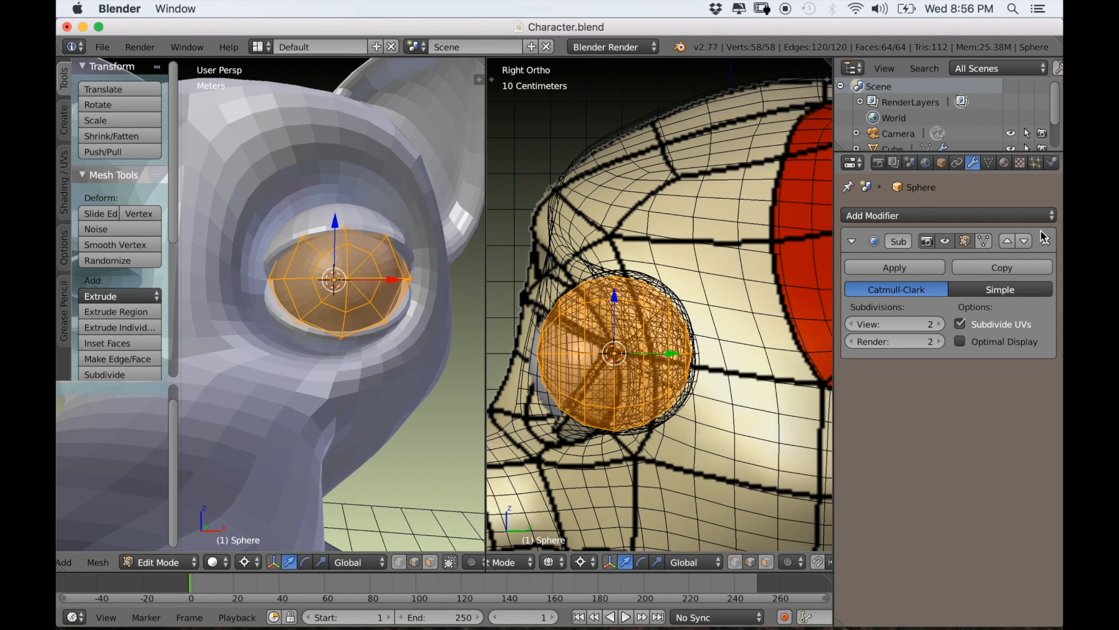
scroll(362, 497, "up", 4)
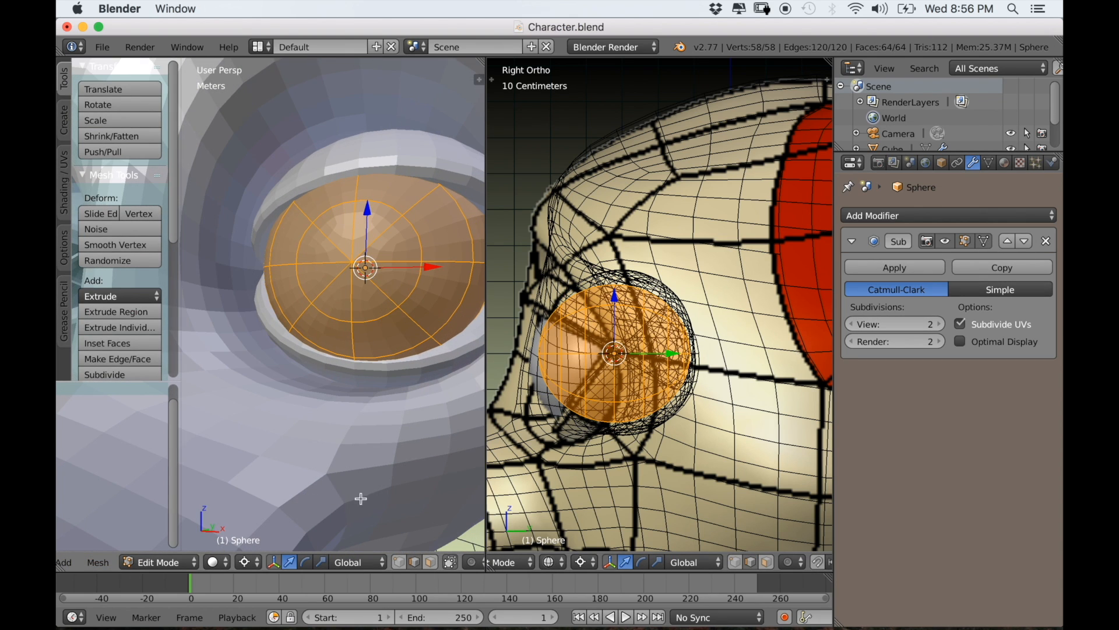
key("s")
left_click(381, 493)
scroll(381, 493, "down", 3)
mouse_move(381, 493)
middle_mouse_down()
mouse_move(377, 480)
mouse_move(434, 483)
mouse_move(376, 486)
mouse_move(399, 489)
middle_mouse_up()
Enlarge the eyeball's mesh slightly by factors of about 1.002 and 1.010 and return to Object Mode.
key("s")
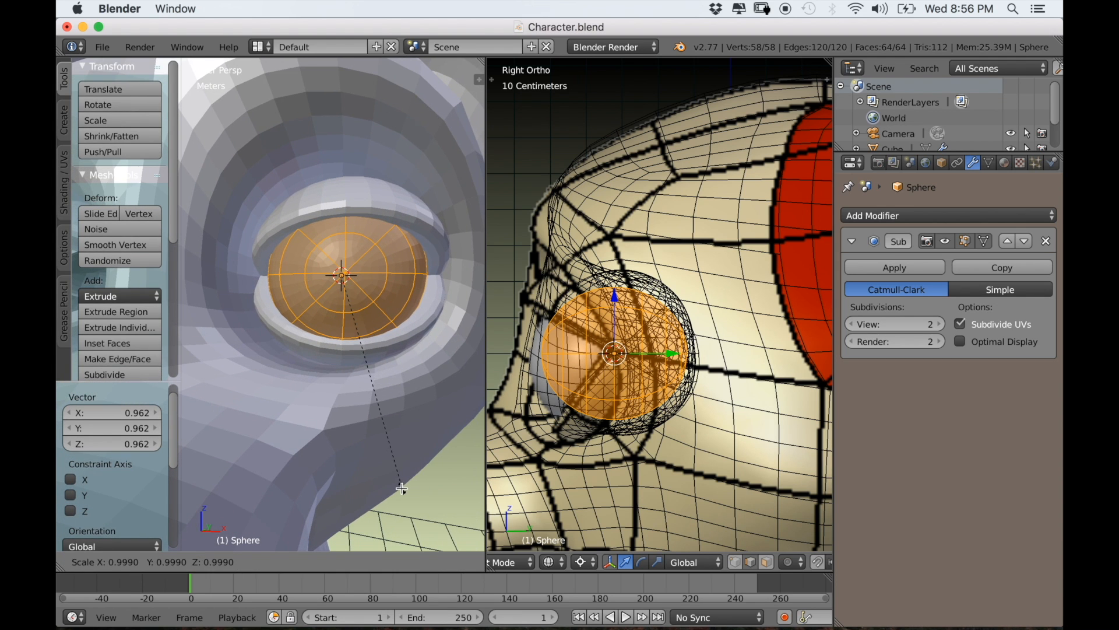
left_click(373, 485)
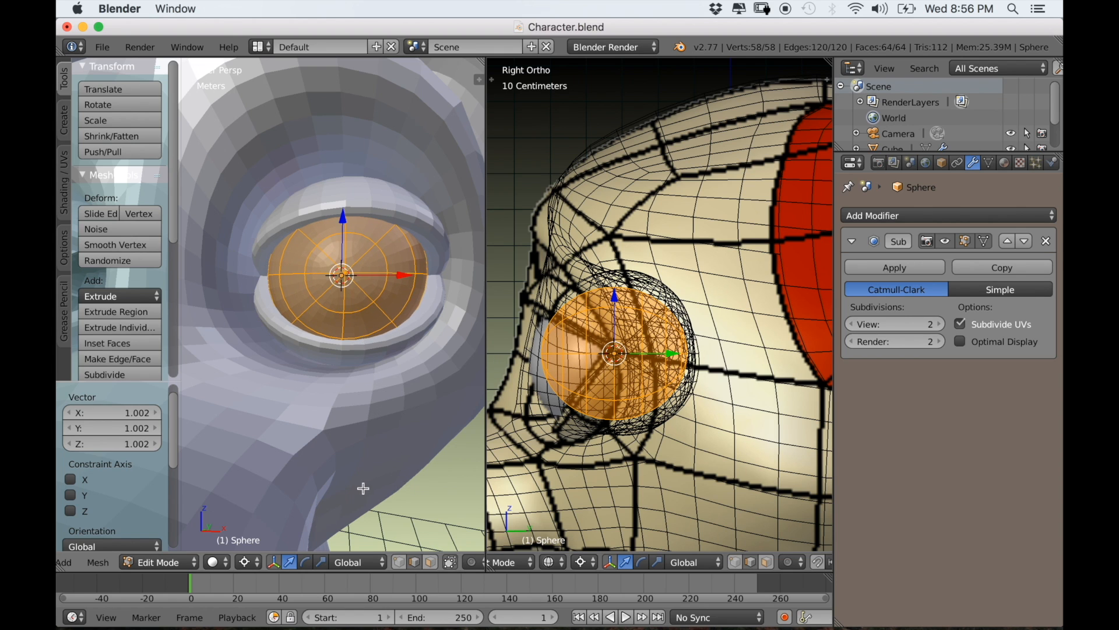
middle_click_drag(362, 487, 385, 483)
scroll(390, 481, "down", 3)
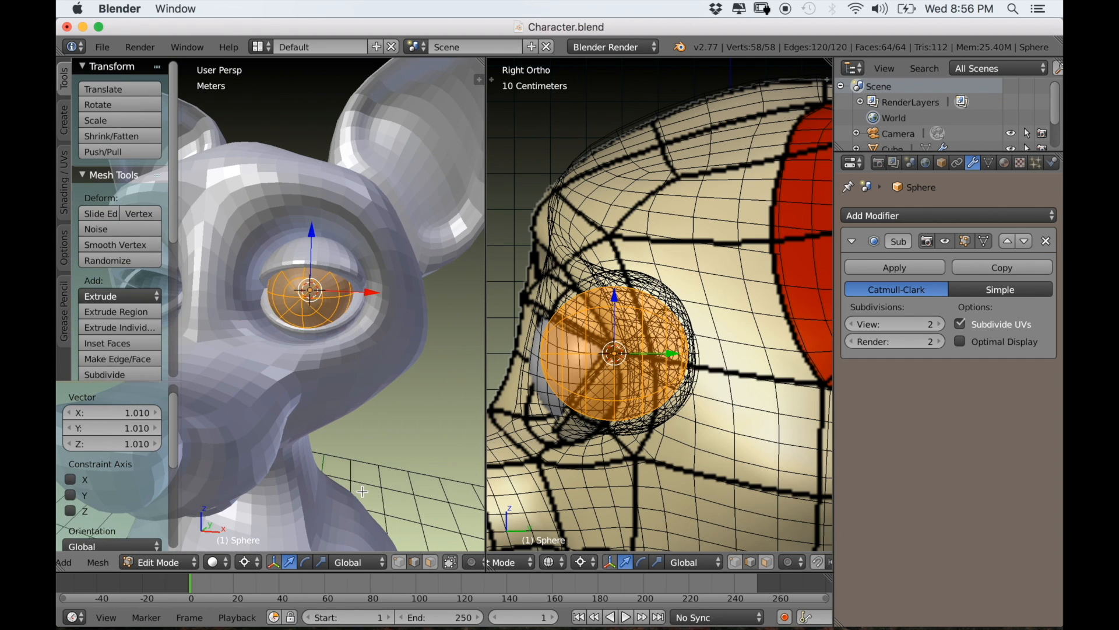
key("Tab")
key("a")
Select the horizontal edges across the head's nose bridge and move them about 5.7 cm along Y and -2.6 cm along Z.
scroll(363, 490, "down", 5)
middle_click_drag(364, 490, 313, 383)
scroll(300, 485, "up", 6)
scroll(373, 500, "down", 4)
right_click(247, 356)
key("Tab")
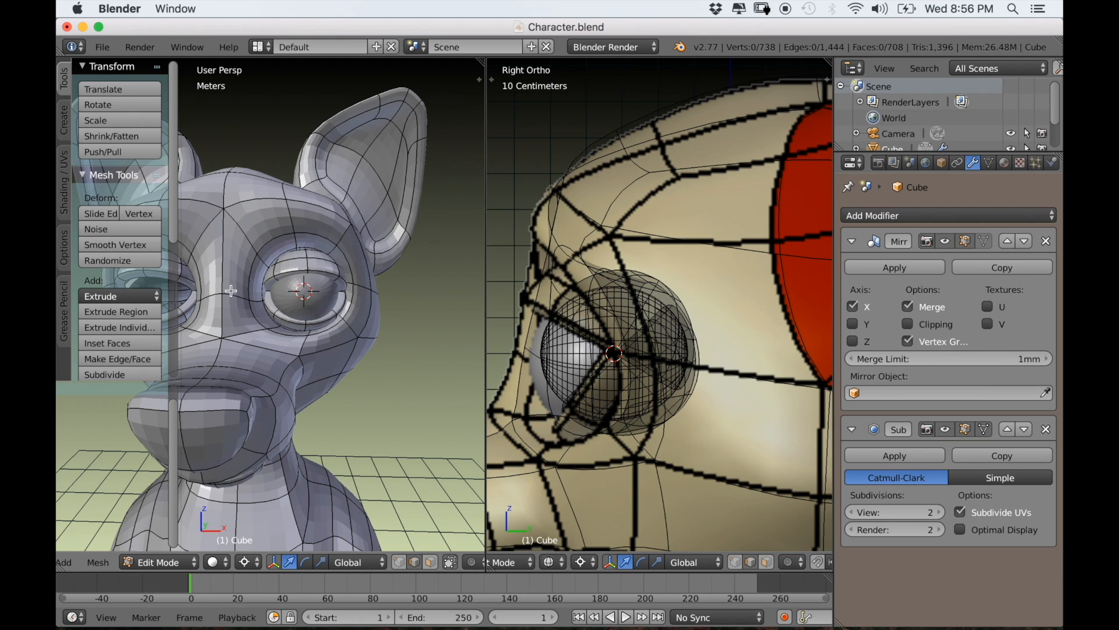
key("z")
key("z")
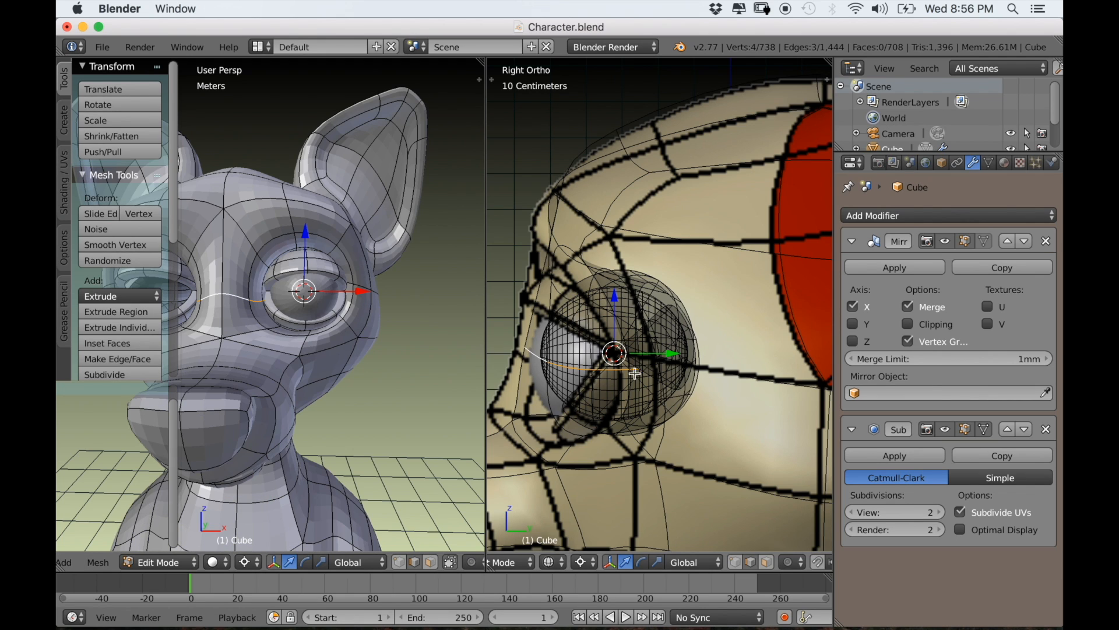
key("g")
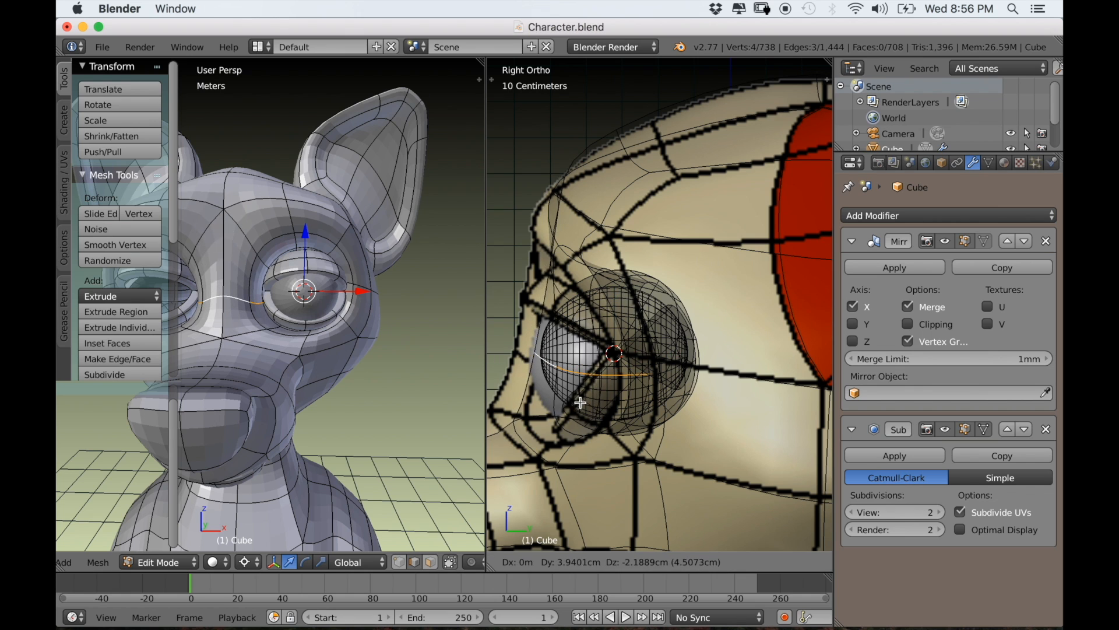
left_click(586, 404)
Shift the nose bridge edge selection about 8.8 mm farther along the Y axis.
scroll(372, 395, "down", 4)
mouse_move(372, 395)
middle_mouse_down()
mouse_move(453, 379)
mouse_move(377, 384)
middle_mouse_up()
scroll(377, 384, "up", 3)
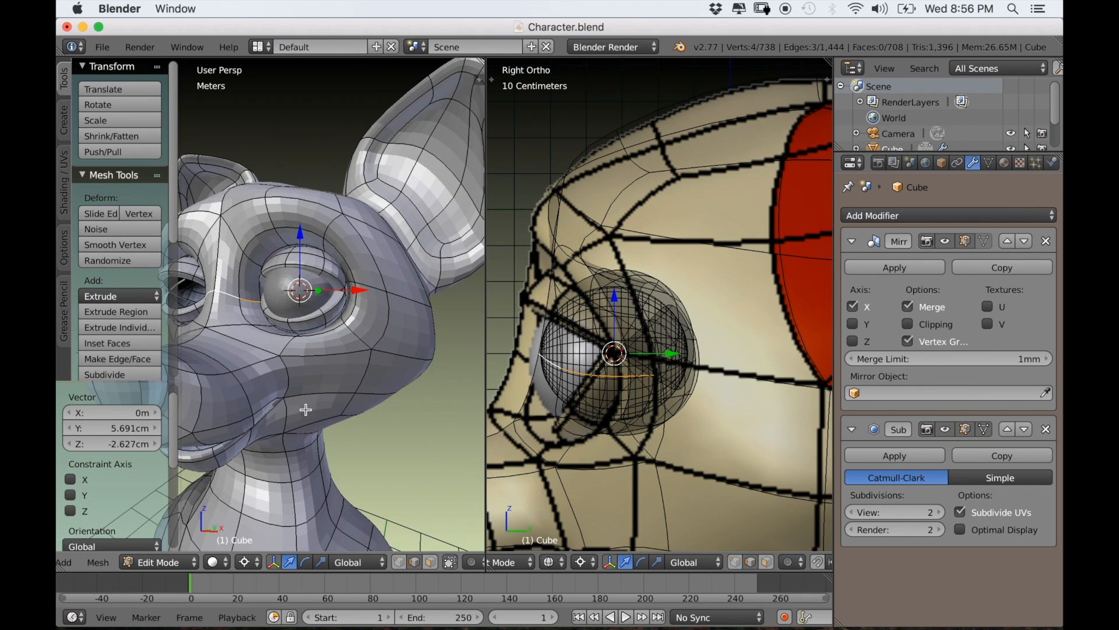
scroll(305, 405, "up", 5)
left_click_drag(667, 355, 672, 354)
Slide the nose bridge edge between the eyes by a factor of about 0.202 and return to Object Mode with nothing selected.
scroll(415, 351, "up", 2)
key("g")
key("g")
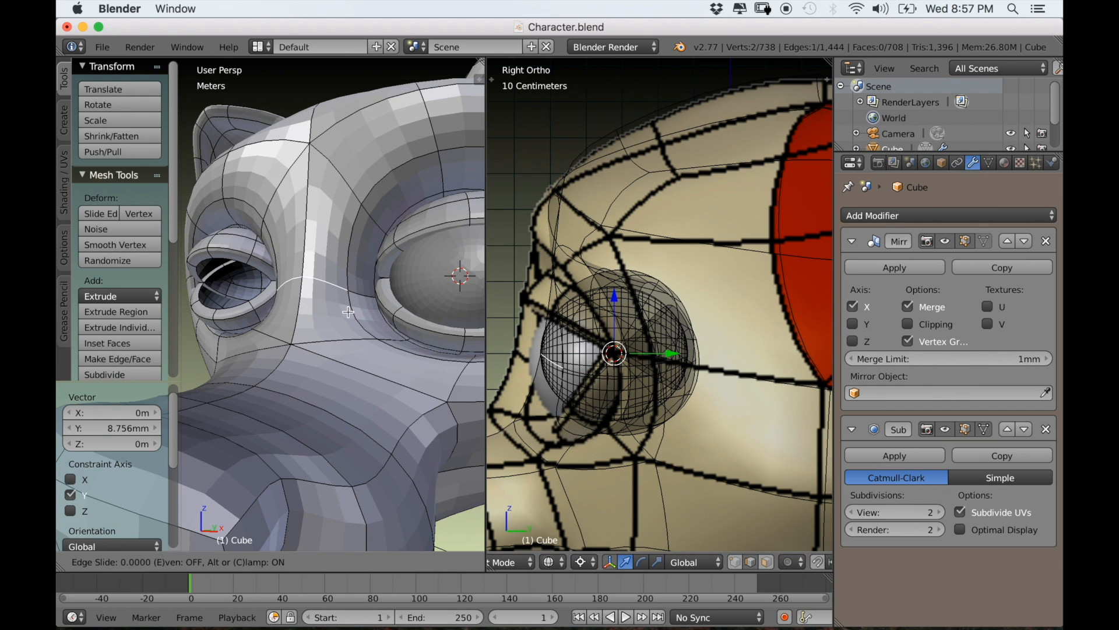
left_click(350, 324)
scroll(361, 350, "down", 5)
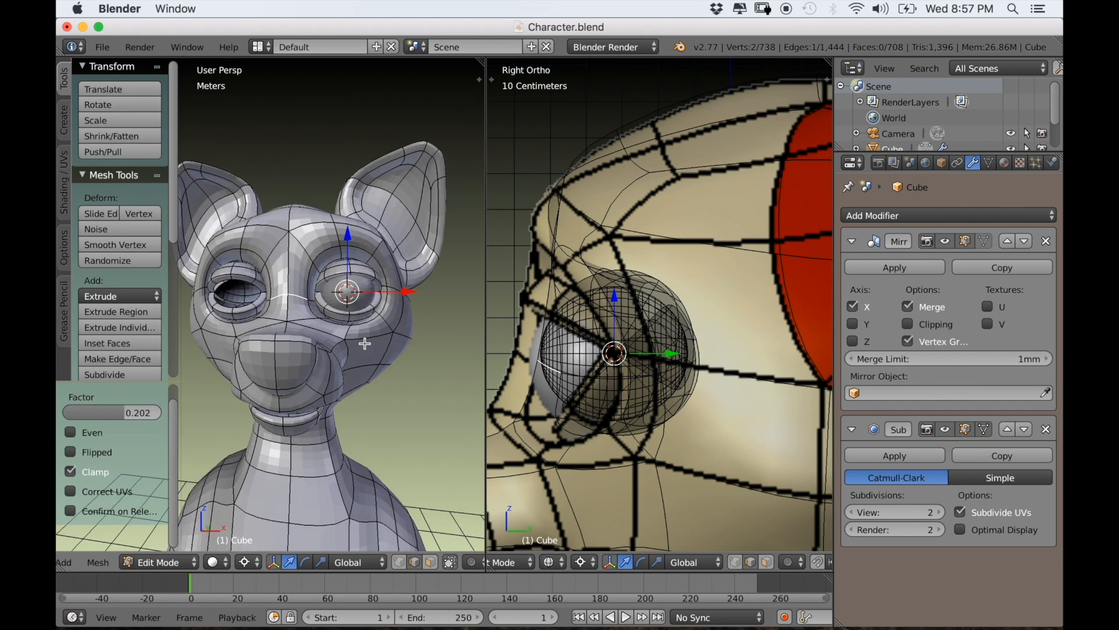
key("Tab")
middle_click_drag(370, 383, 359, 425)
key("a")
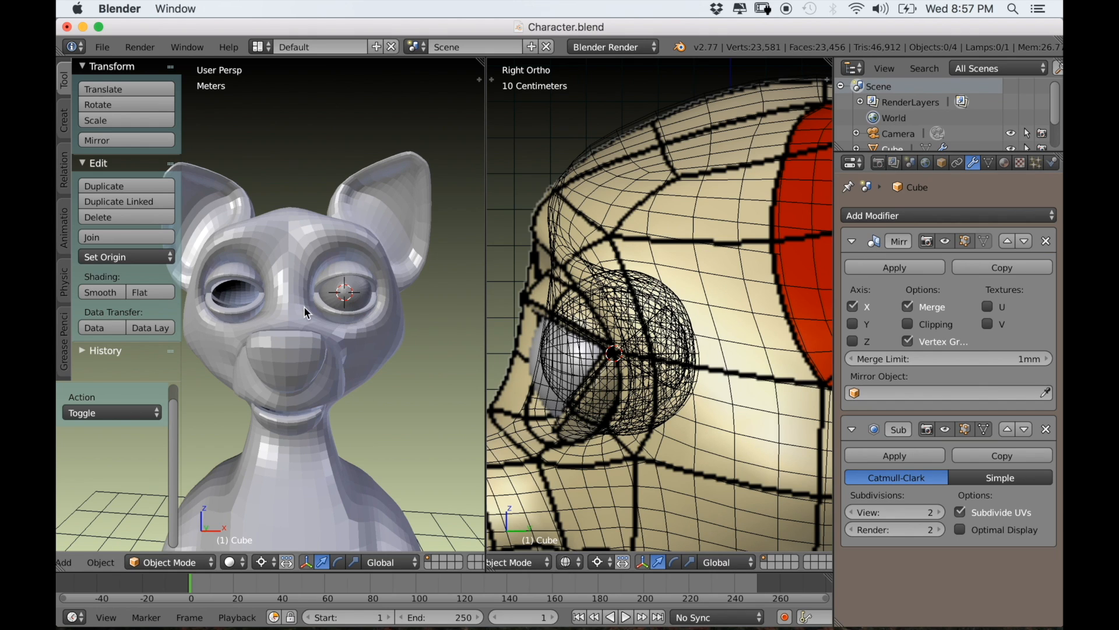
Select the eyeball sphere and add an Array modifier to it.
scroll(303, 306, "up", 2)
right_click(376, 294)
left_click(908, 217)
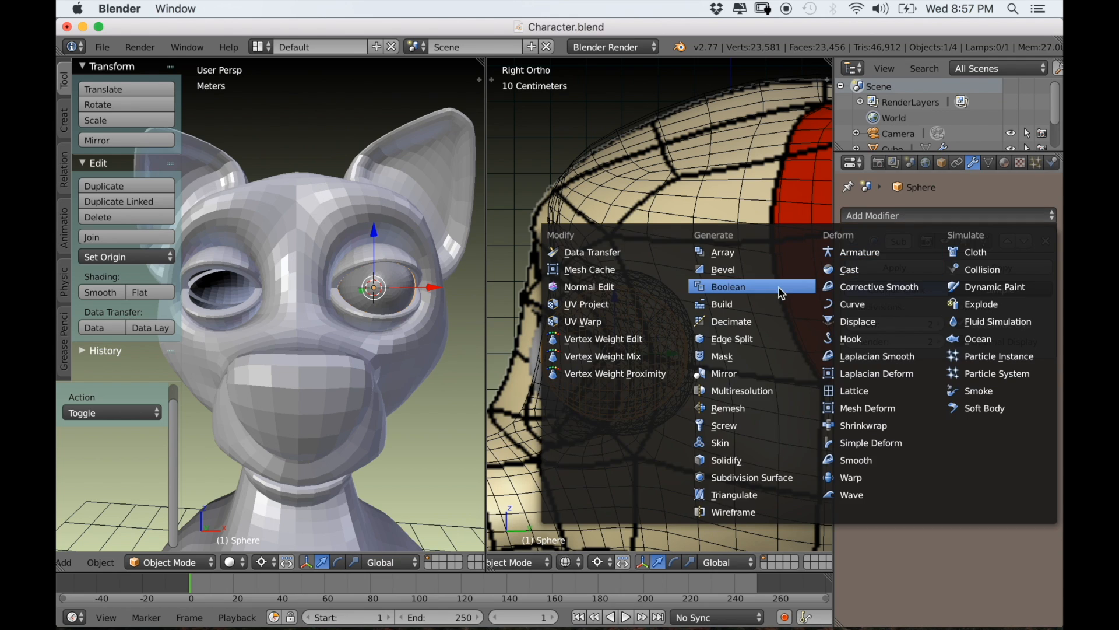
left_click(774, 255)
scroll(369, 324, "down", 2)
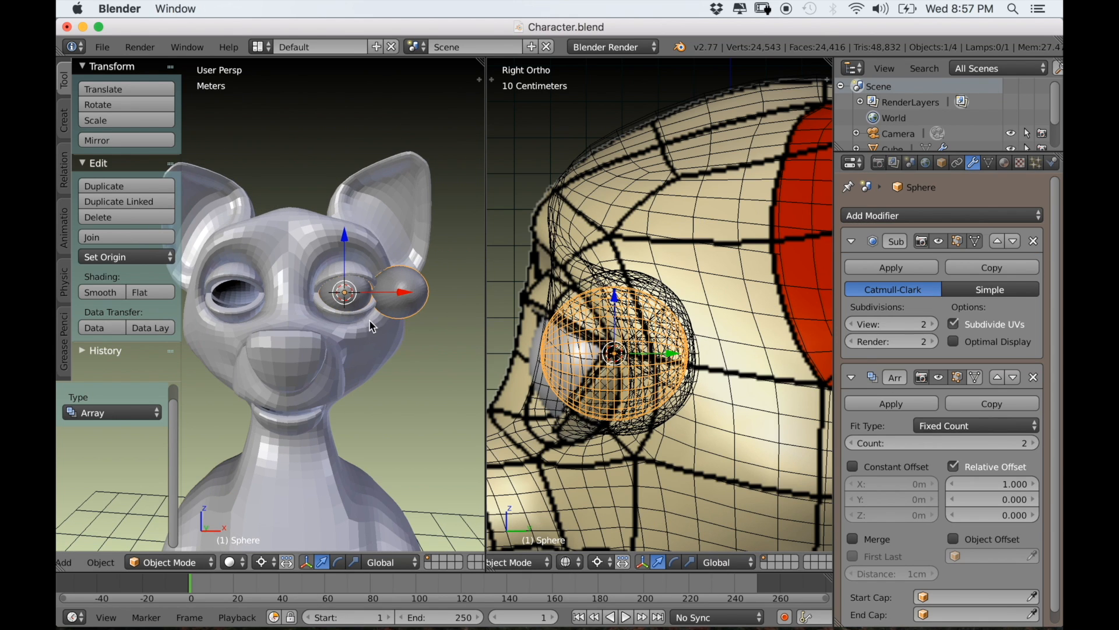
Set the eyeball Array's relative X offset to -2.180 to place the copy in the opposite eye socket.
key("KP_1")
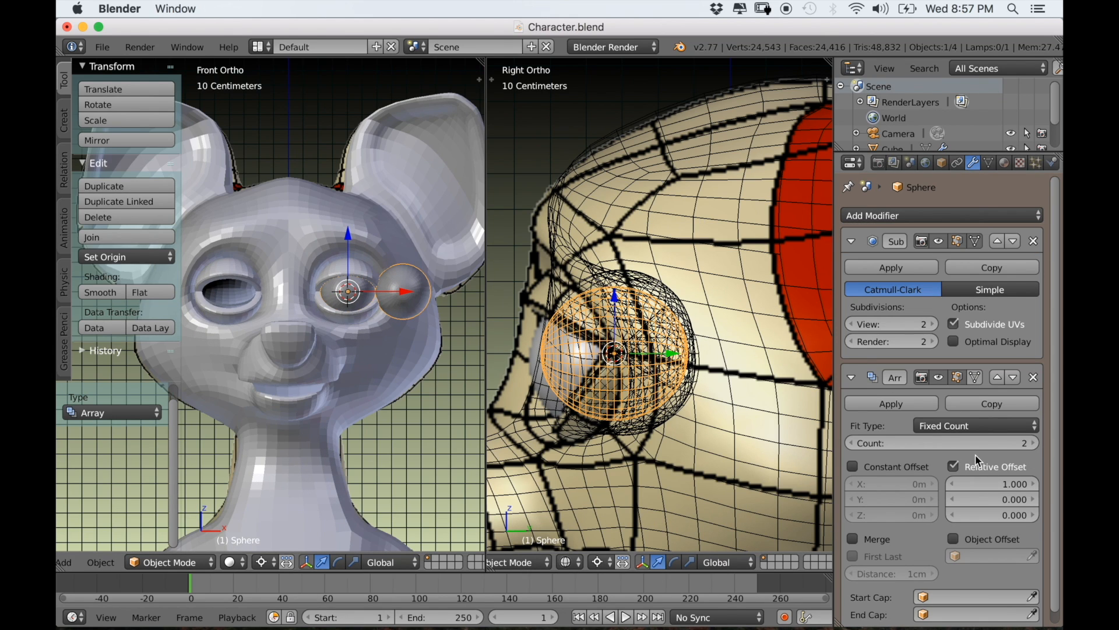
scroll(928, 433, "down", 1)
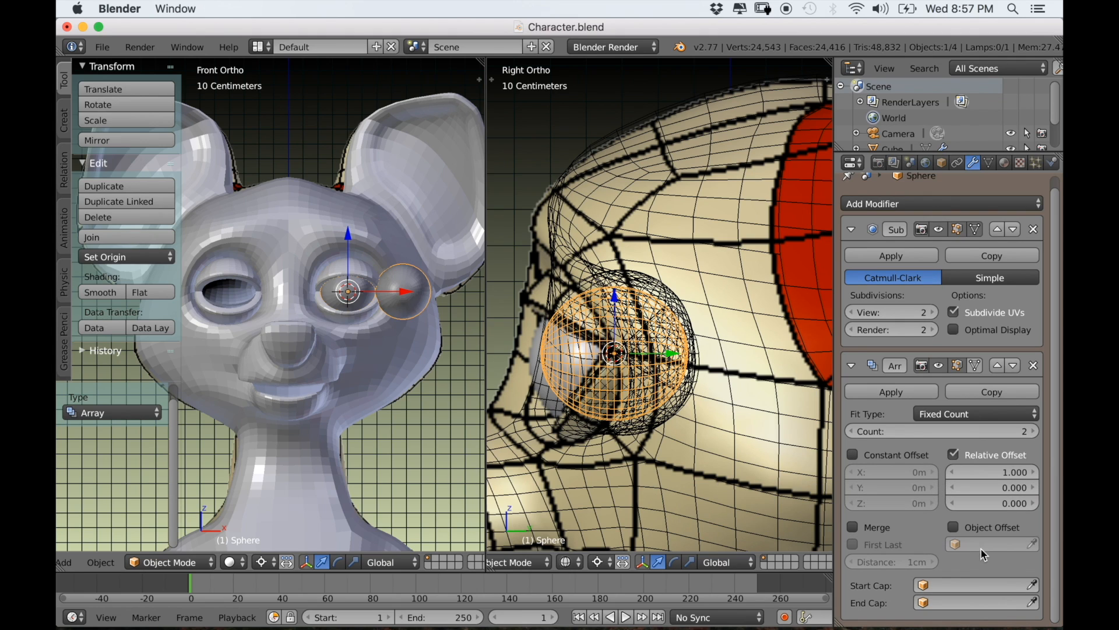
left_click_drag(1013, 473, 956, 477)
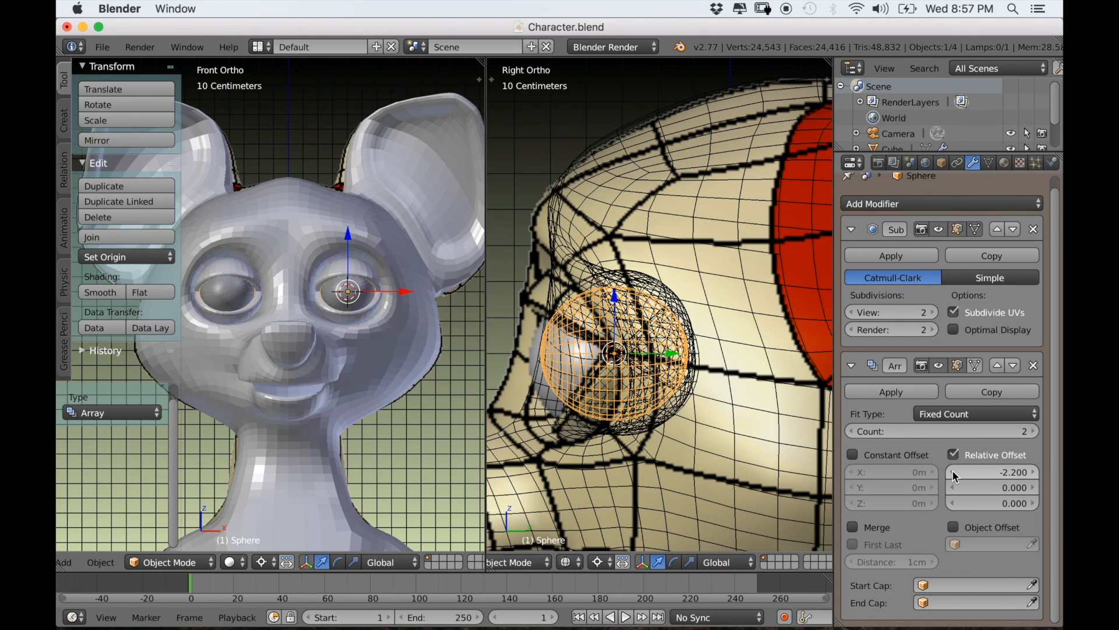
scroll(345, 453, "up", 8)
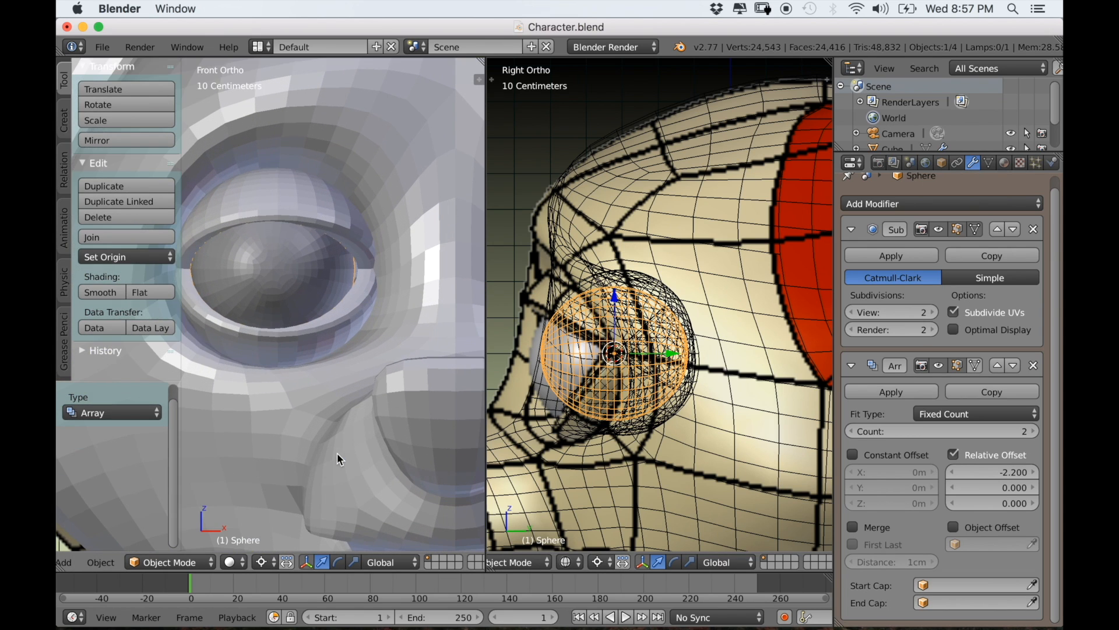
key("t")
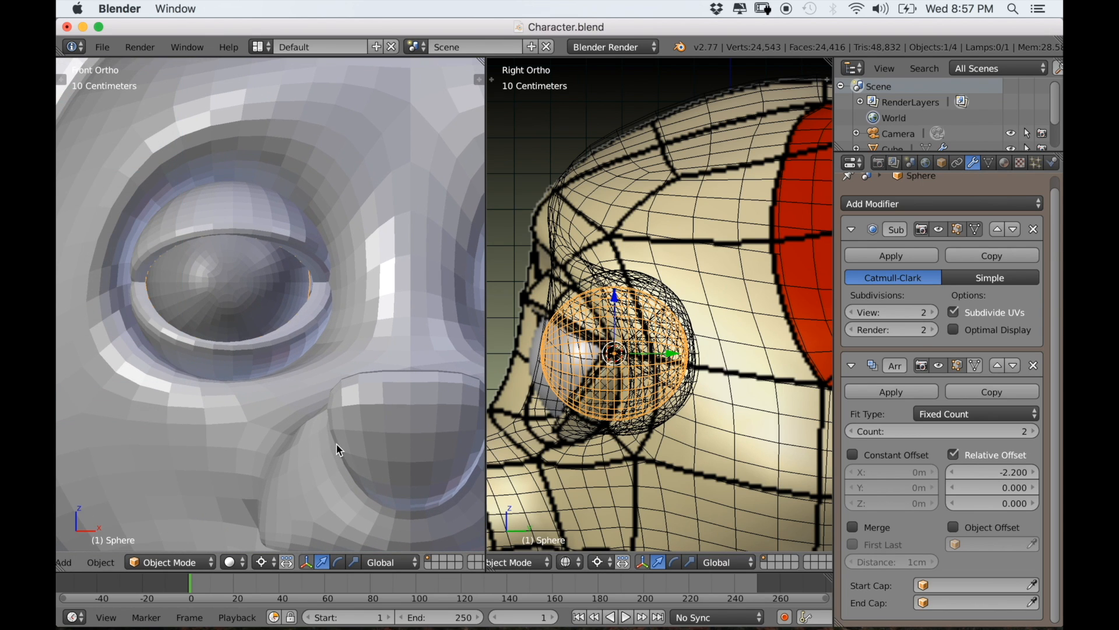
middle_click_drag(290, 448, 258, 446, "shift")
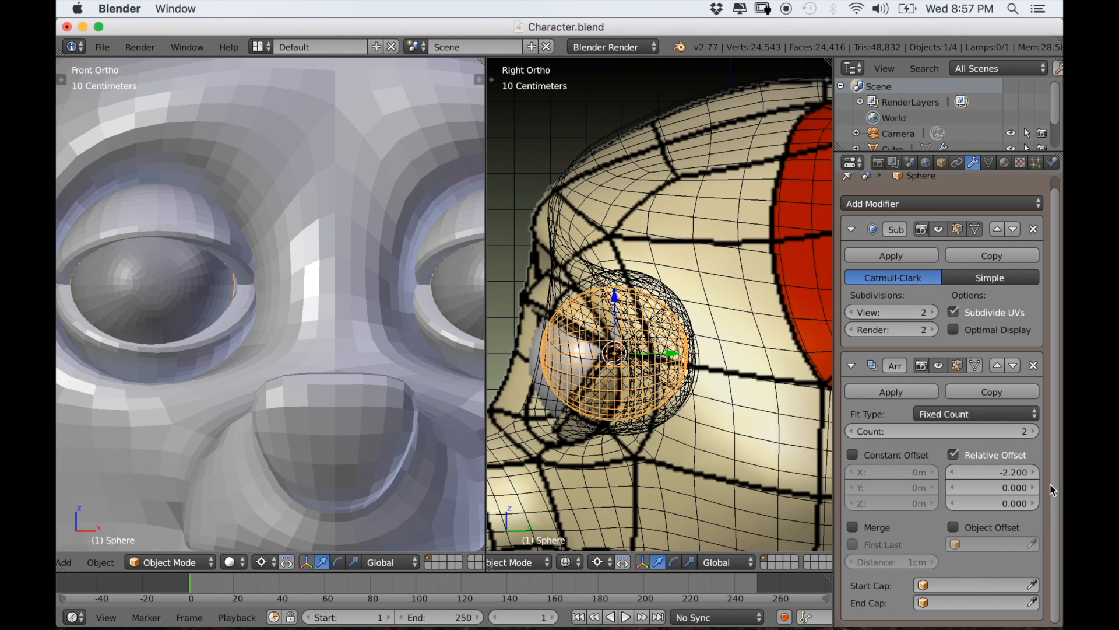
left_click(1034, 474)
left_click(951, 473)
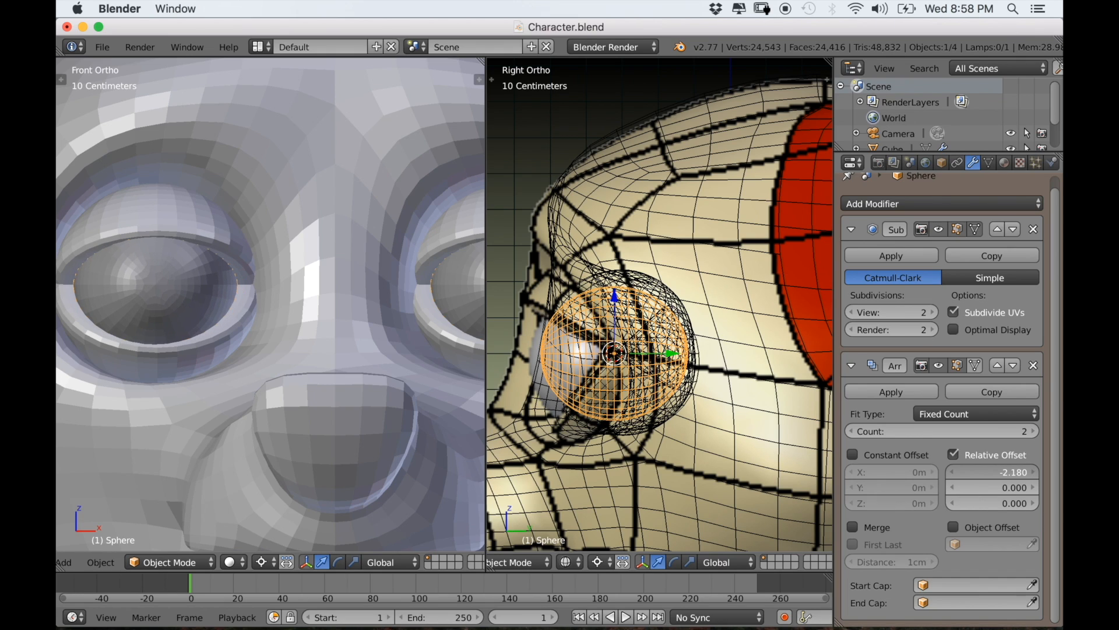
Examine how both eyeballs fit behind the eyelids from the front and at an angle in perspective view.
scroll(416, 455, "down", 8)
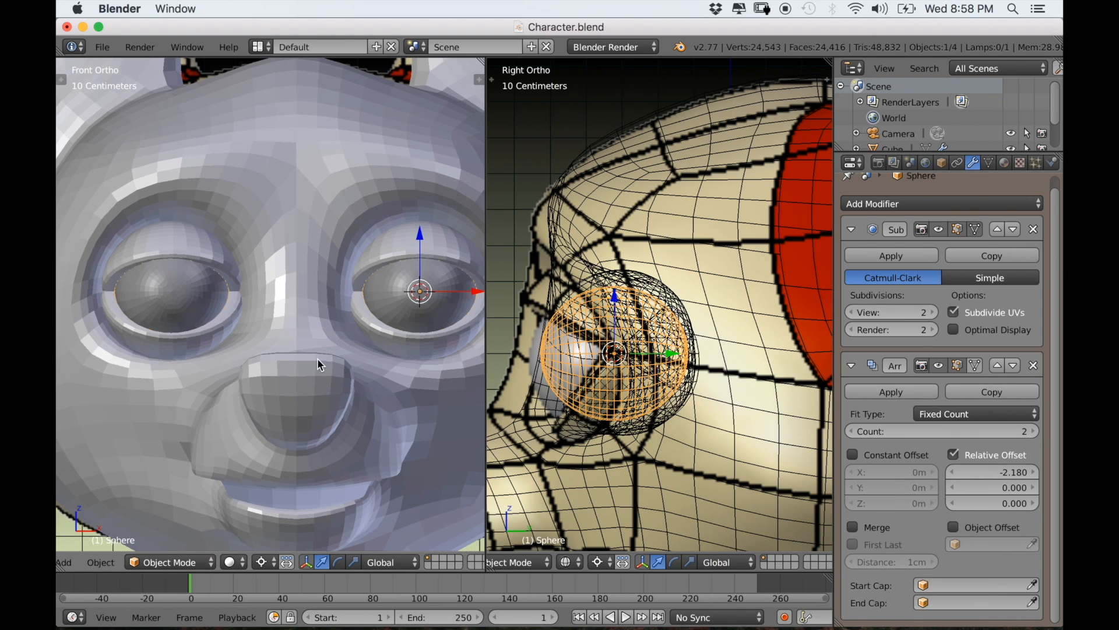
scroll(314, 373, "down", 2)
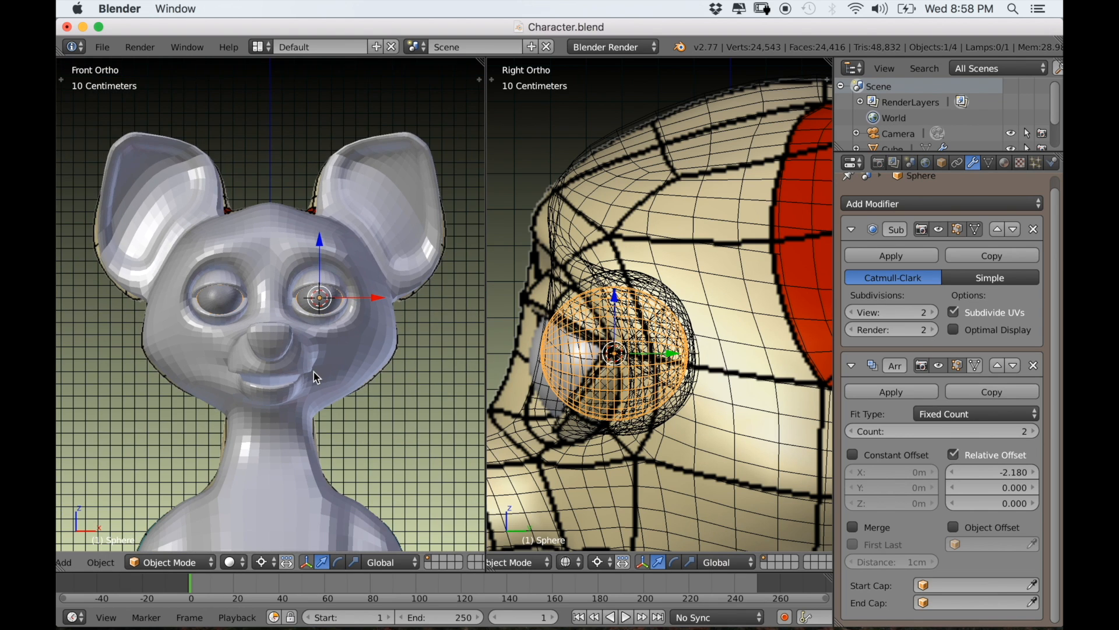
key("KP_5")
middle_click_drag(317, 375, 258, 413)
scroll(258, 412, "up", 5)
scroll(307, 398, "up", 2)
middle_click_drag(332, 397, 285, 407)
scroll(253, 395, "down", 3)
scroll(352, 411, "down", 1)
scroll(278, 429, "up", 5)
scroll(276, 425, "down", 4)
scroll(285, 407, "up", 2)
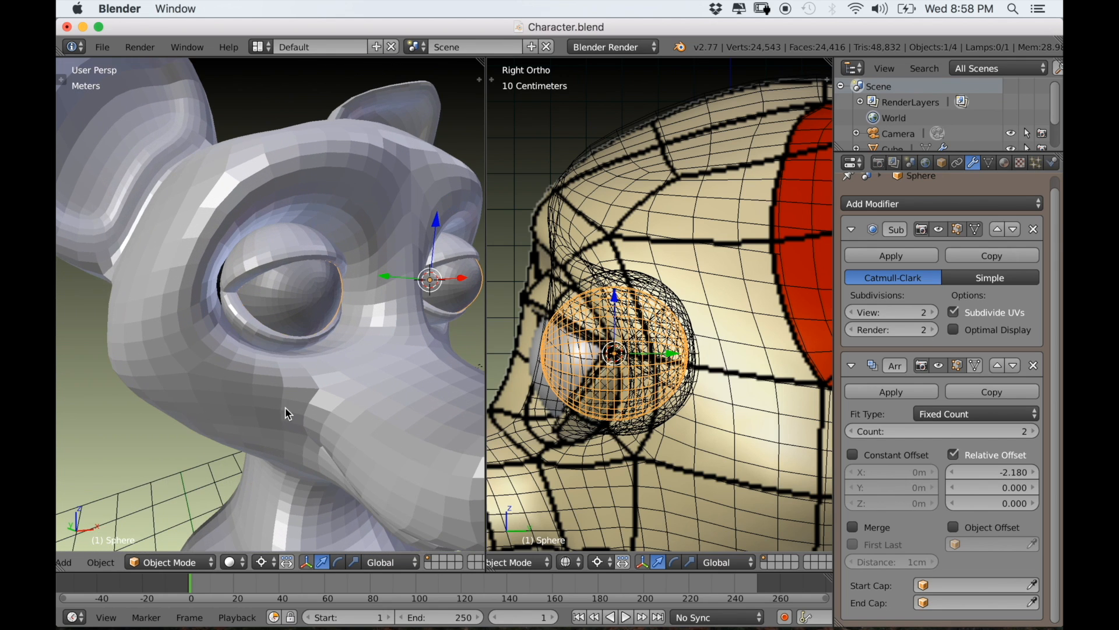
Edit the head mesh and scale the inner edge loop behind the eye socket to about 0.875.
key("Tab")
key("Tab")
right_click(352, 378)
middle_click_drag(352, 377, 307, 403)
scroll(355, 395, "up", 1)
key("Tab")
scroll(283, 409, "up", 4)
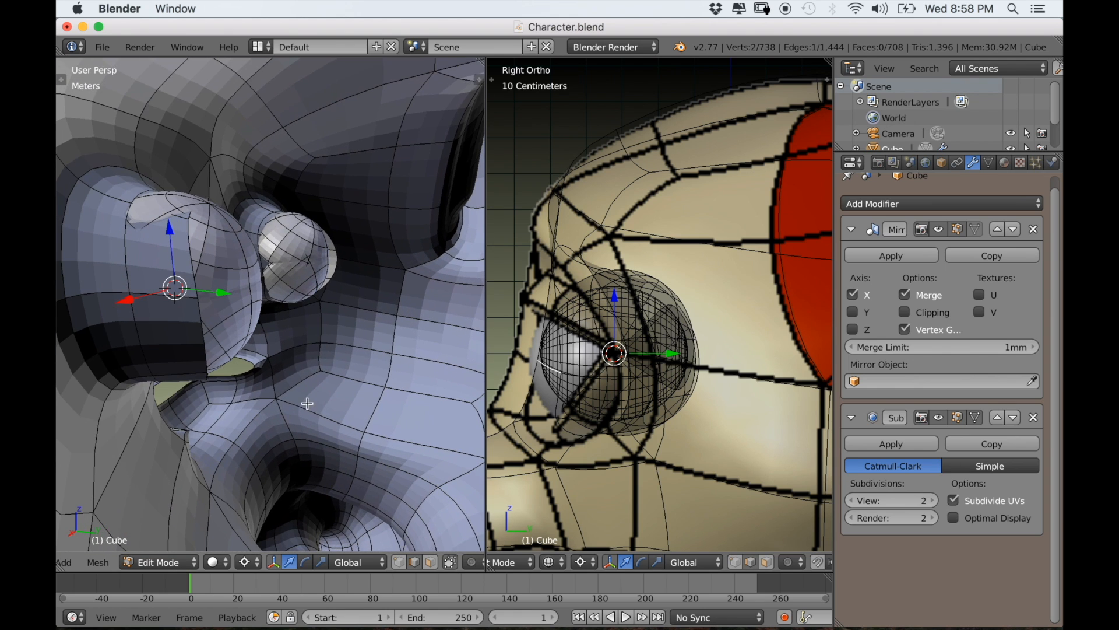
right_click(132, 309, "alt")
scroll(132, 310, "down", 4)
middle_click_drag(132, 310, 231, 351)
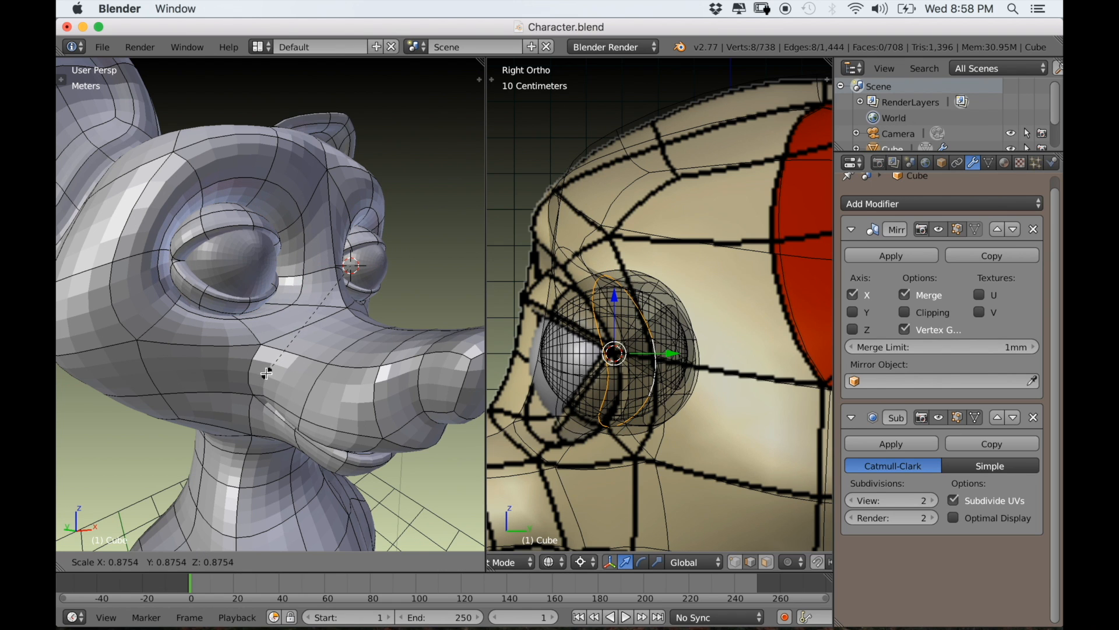
left_click(266, 373)
Check the adjusted eye sockets on the whole head from near and far, and clear the selection.
scroll(267, 373, "down", 3)
middle_click_drag(267, 373, 247, 405)
scroll(182, 382, "up", 3)
scroll(139, 388, "up", 3)
scroll(108, 392, "down", 3)
scroll(123, 384, "up", 3)
scroll(123, 384, "down", 5)
scroll(262, 396, "down", 3)
key("a")
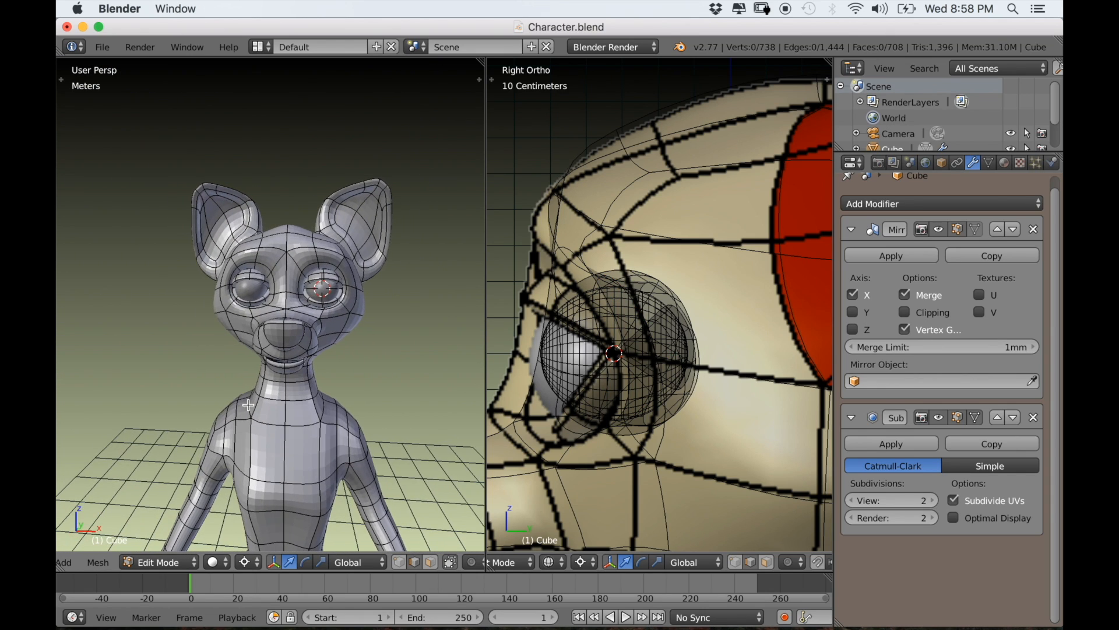
Inset the front face of the nose by about 0.107 and show it over the textured reference in front orthographic view.
scroll(248, 405, "up", 3)
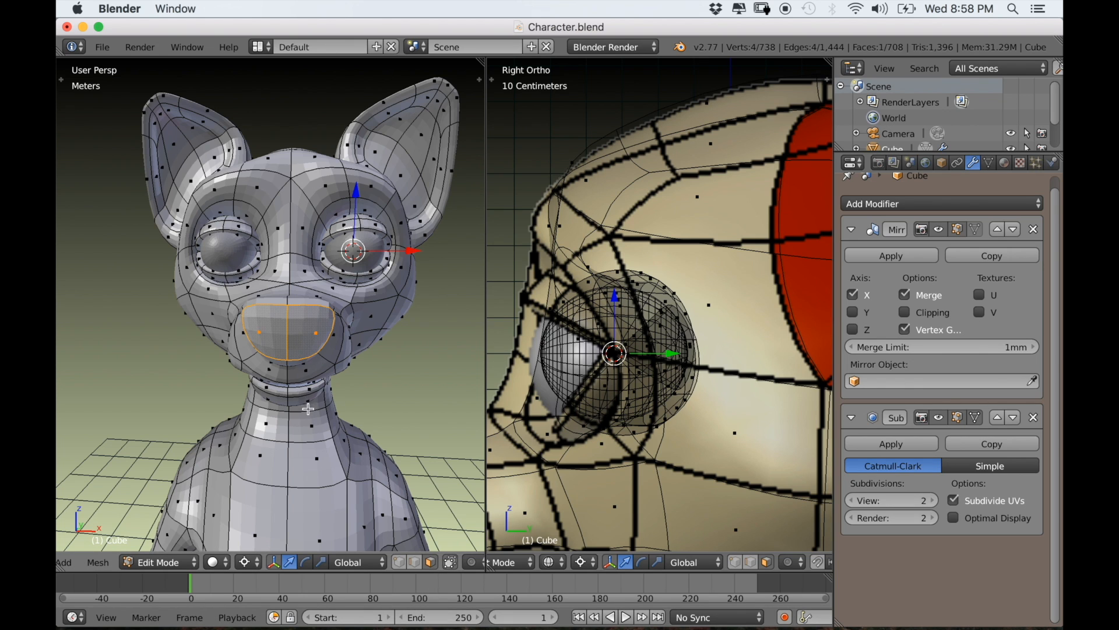
middle_click_drag(308, 409, 299, 403)
key("i")
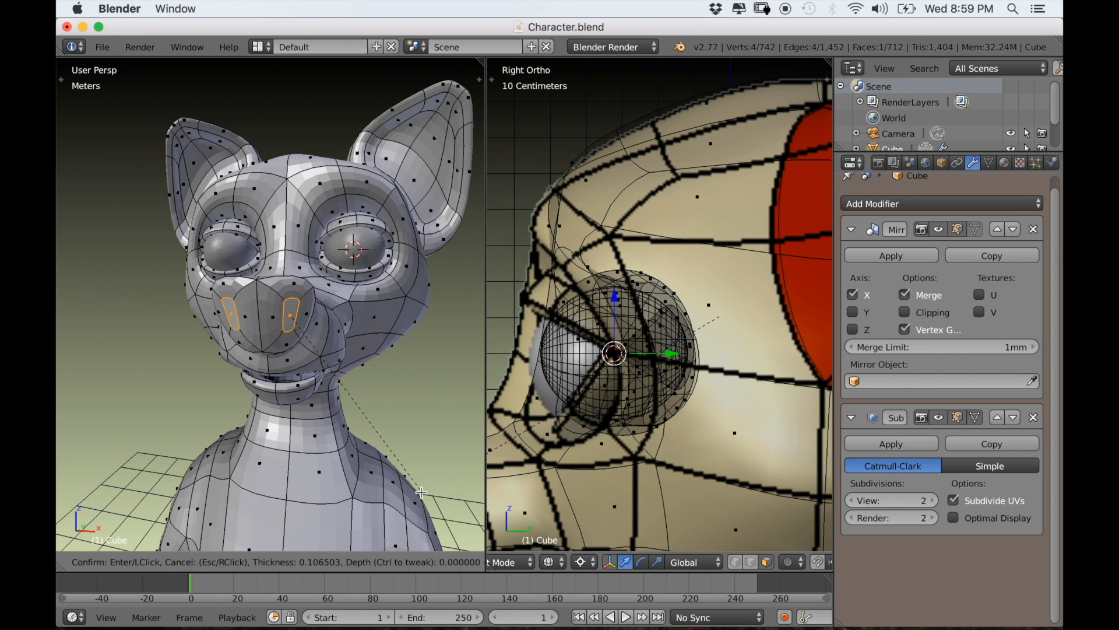
left_click(421, 492)
key("KP_1")
key("KP_5")
key("alt+z")
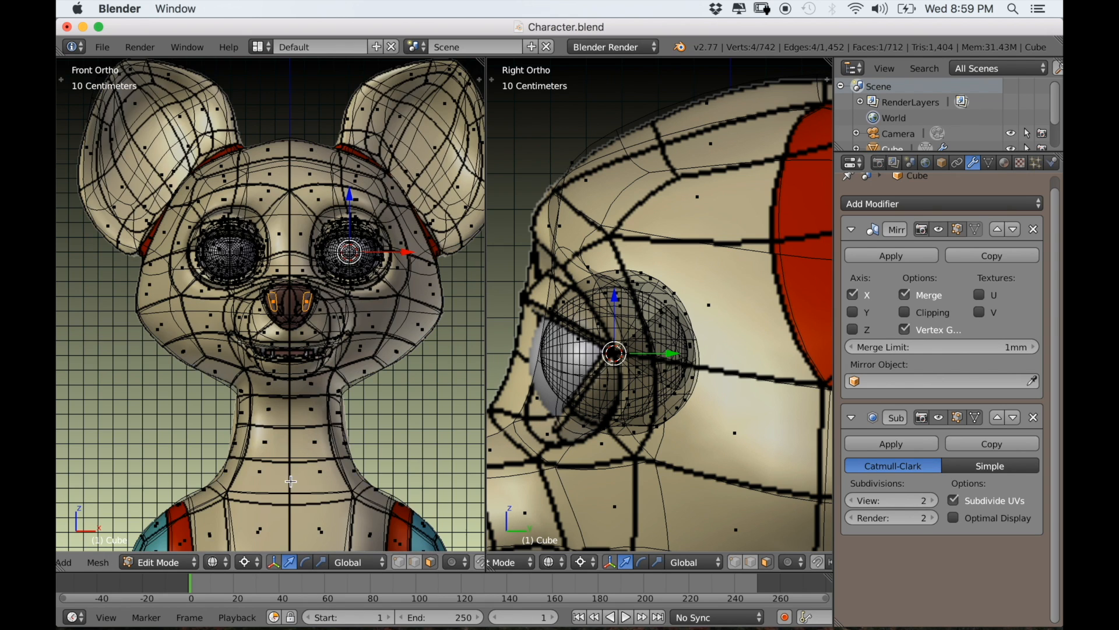
scroll(291, 481, "up", 5)
middle_click_drag(336, 477, 285, 487, "shift")
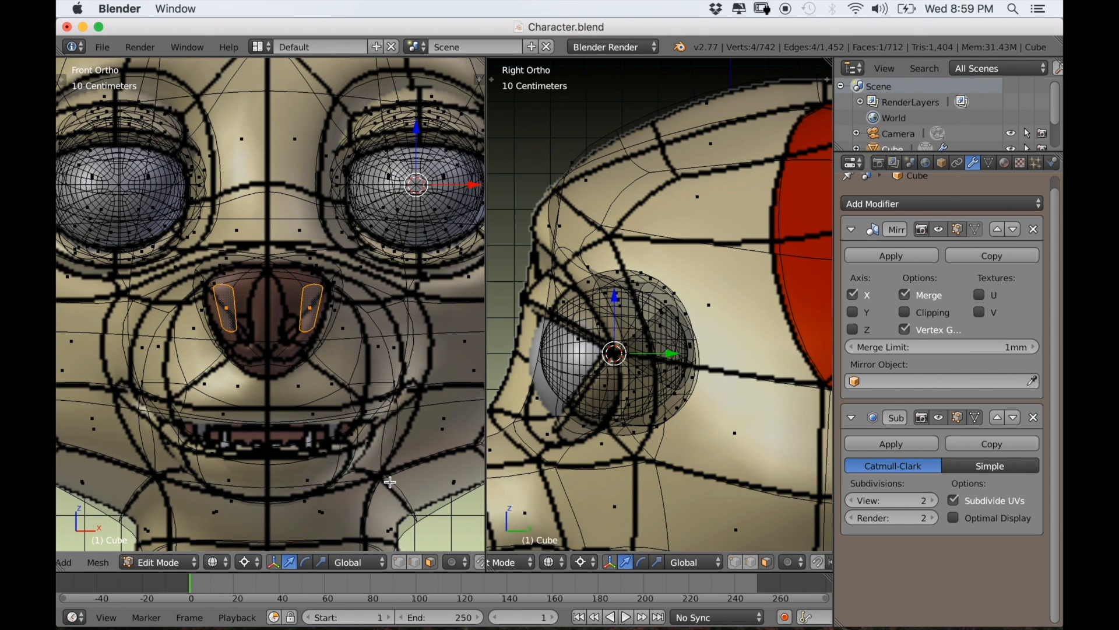
key("s")
key("z")
left_click(390, 462)
Set the pivot to Median Point, shrink the inset nose face along Z and move it onto the reference nostril.
left_click(249, 561)
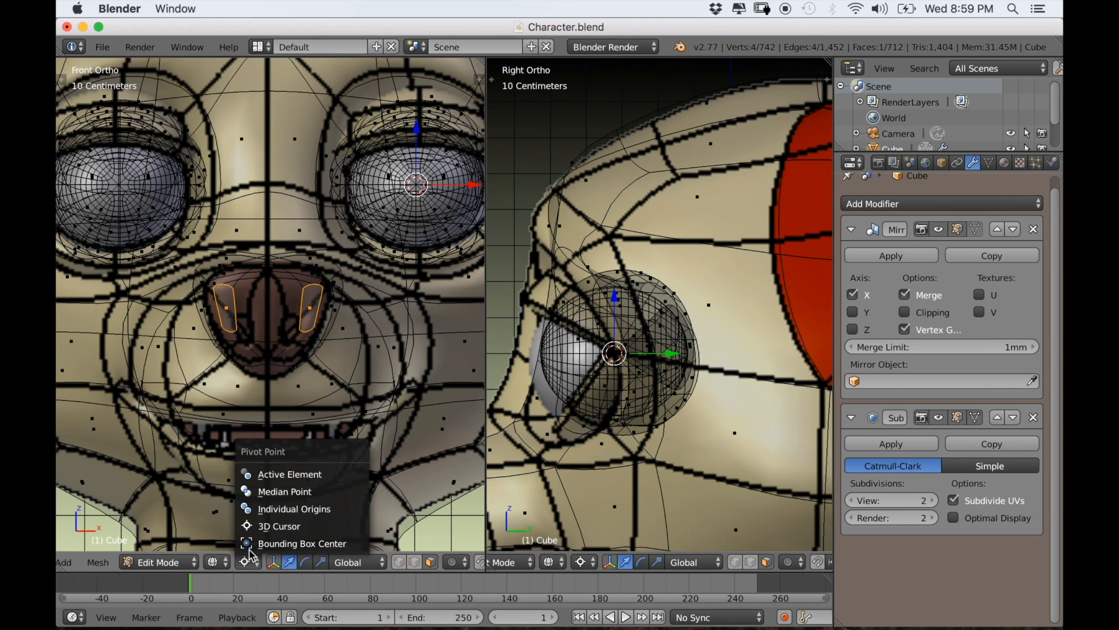
left_click(269, 492)
key("s")
key("z")
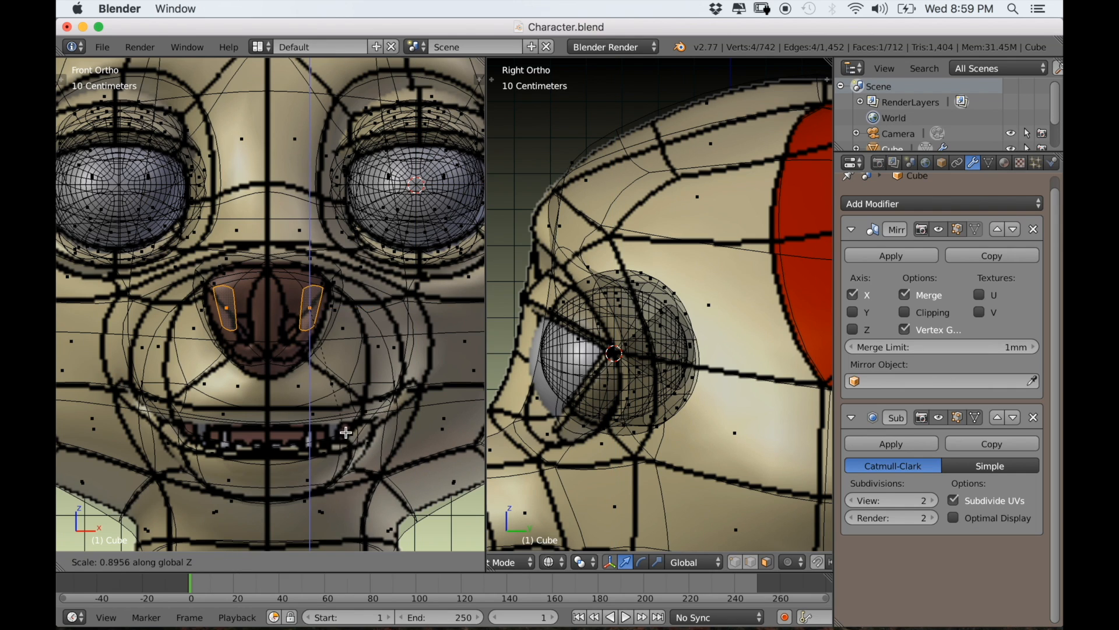
left_click(341, 408)
key("g")
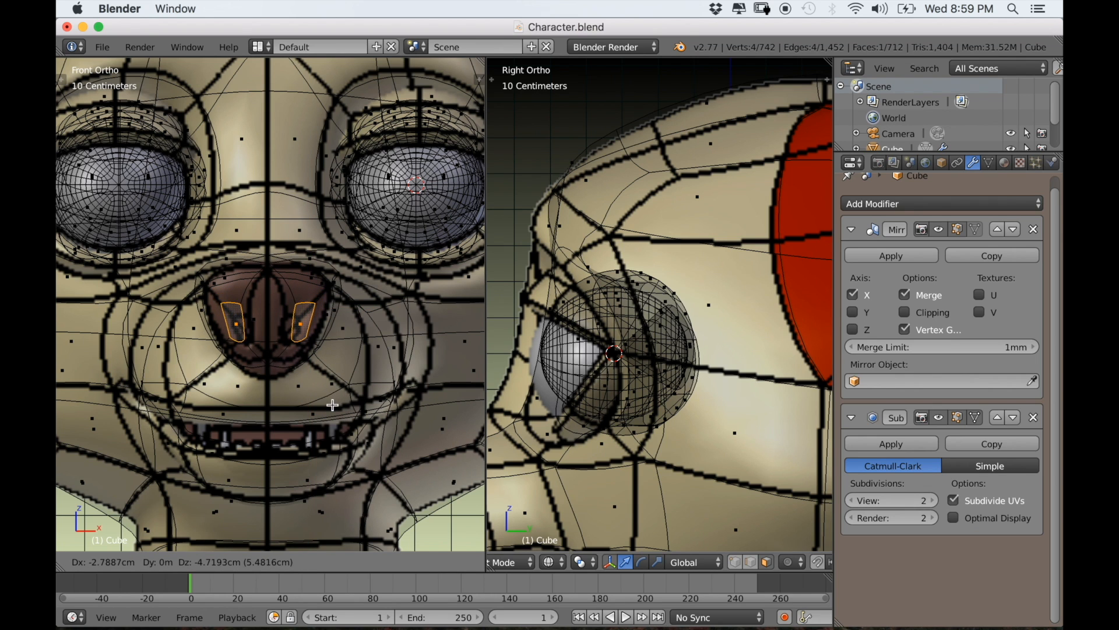
left_click(324, 409)
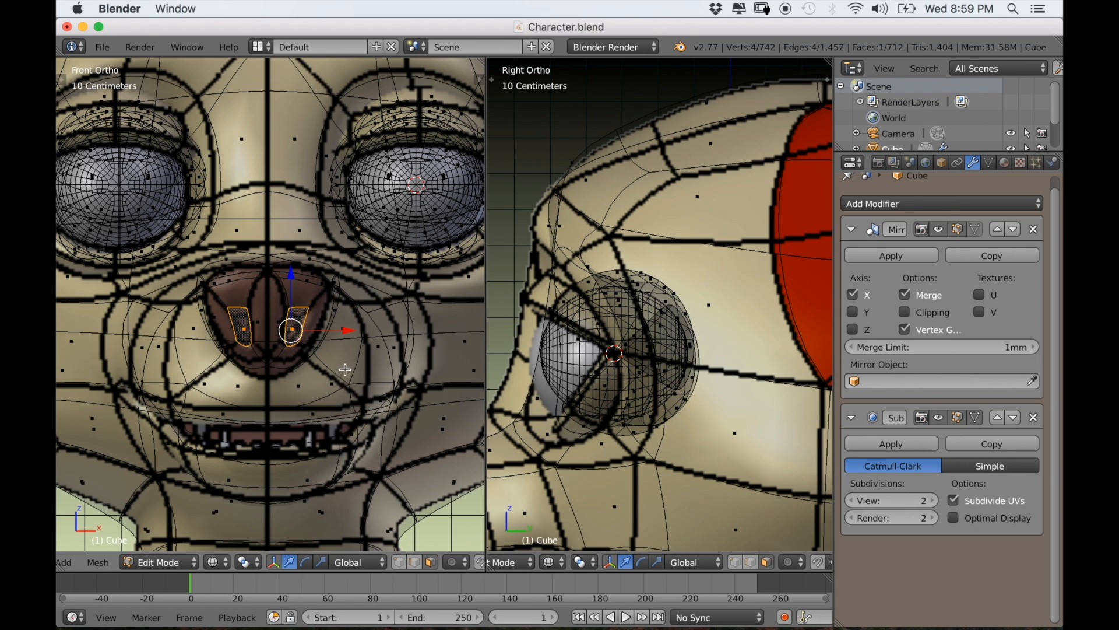
Examine the inset nostril faces in solid shading up close and from the side of the snout.
scroll(350, 369, "down", 3)
key("z")
mouse_move(351, 370)
middle_mouse_down()
mouse_move(281, 390)
mouse_move(290, 387)
mouse_move(275, 403)
mouse_move(270, 391)
mouse_move(265, 440)
mouse_move(200, 437)
mouse_move(308, 441)
mouse_move(317, 375)
mouse_move(402, 387)
mouse_move(305, 430)
mouse_move(220, 444)
middle_mouse_up()
key("z")
scroll(276, 402, "up", 6)
scroll(275, 403, "down", 2)
key("KP_Decimal")
scroll(270, 391, "down", 14)
key("KP_5")
scroll(265, 440, "down", 5)
scroll(266, 439, "up", 8)
scroll(643, 383, "down", 6)
scroll(642, 383, "up", 6)
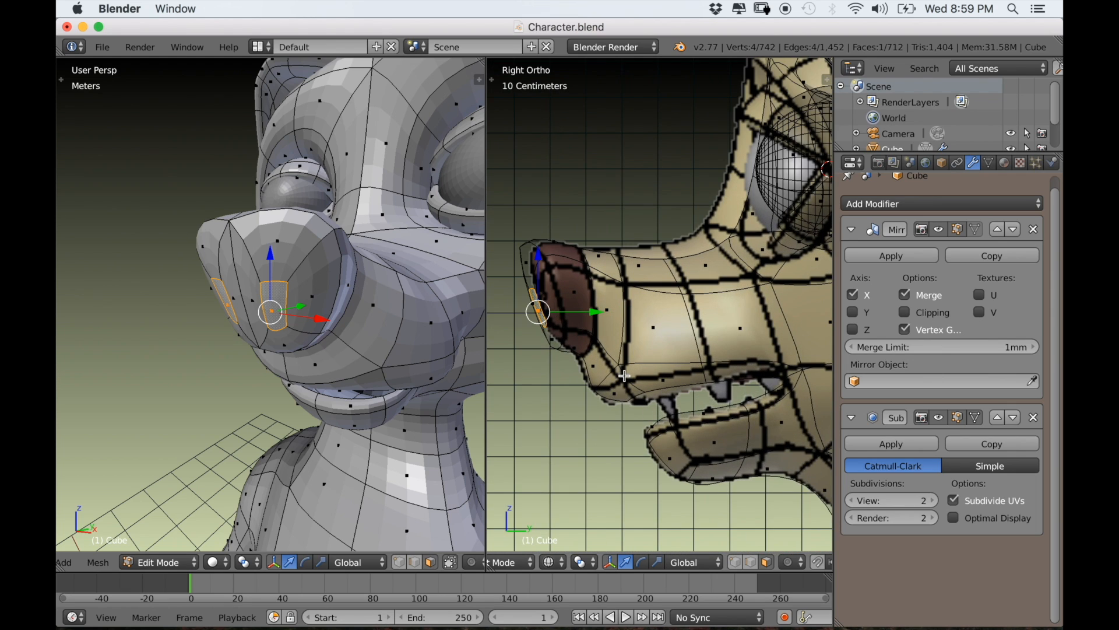
Divide the nostril face around a centre vertex and move that vertex about 40 cm along Y into the snout.
middle_click_drag(225, 355, 263, 333)
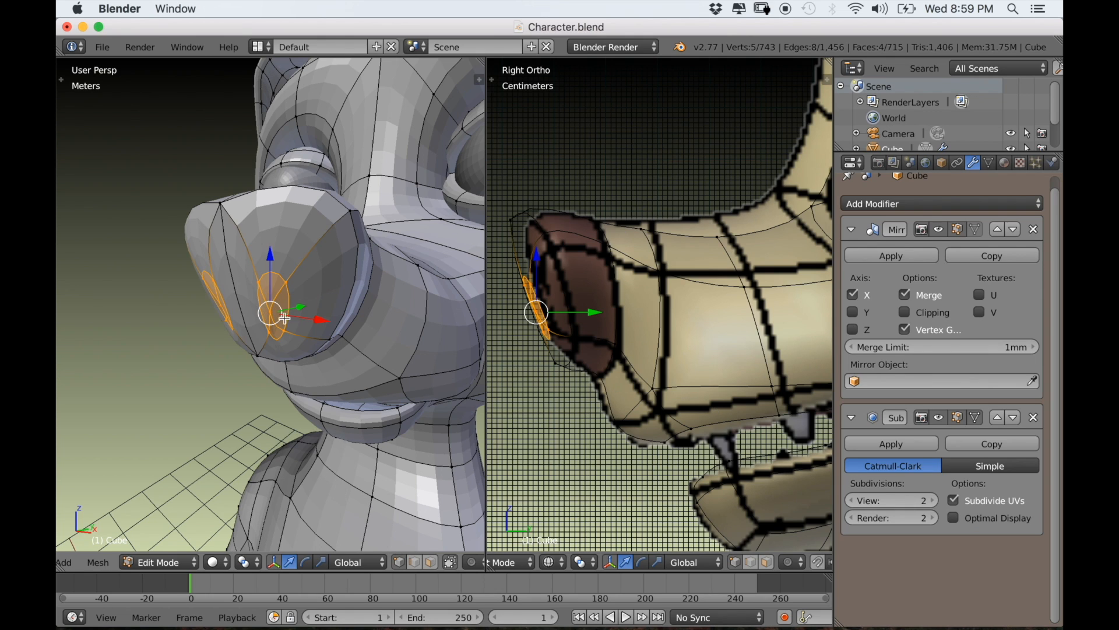
key("g")
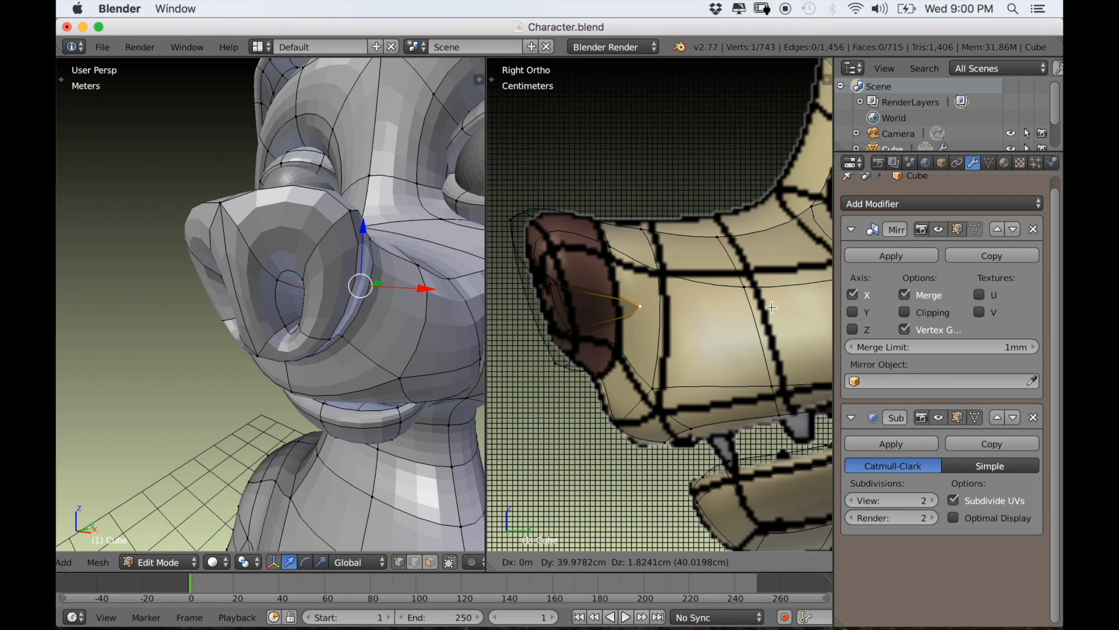
left_click(775, 335)
Inspect the hollowed nostrils from several angles and select the edge loop around the nostril opening.
middle_click_drag(292, 350, 269, 375)
scroll(257, 379, "down", 5)
scroll(258, 393, "up", 3)
mouse_move(258, 393)
middle_mouse_down()
mouse_move(215, 391)
mouse_move(262, 395)
mouse_move(222, 399)
mouse_move(250, 393)
middle_mouse_up()
scroll(215, 390, "down", 5)
scroll(221, 399, "up", 4)
scroll(250, 393, "up", 2)
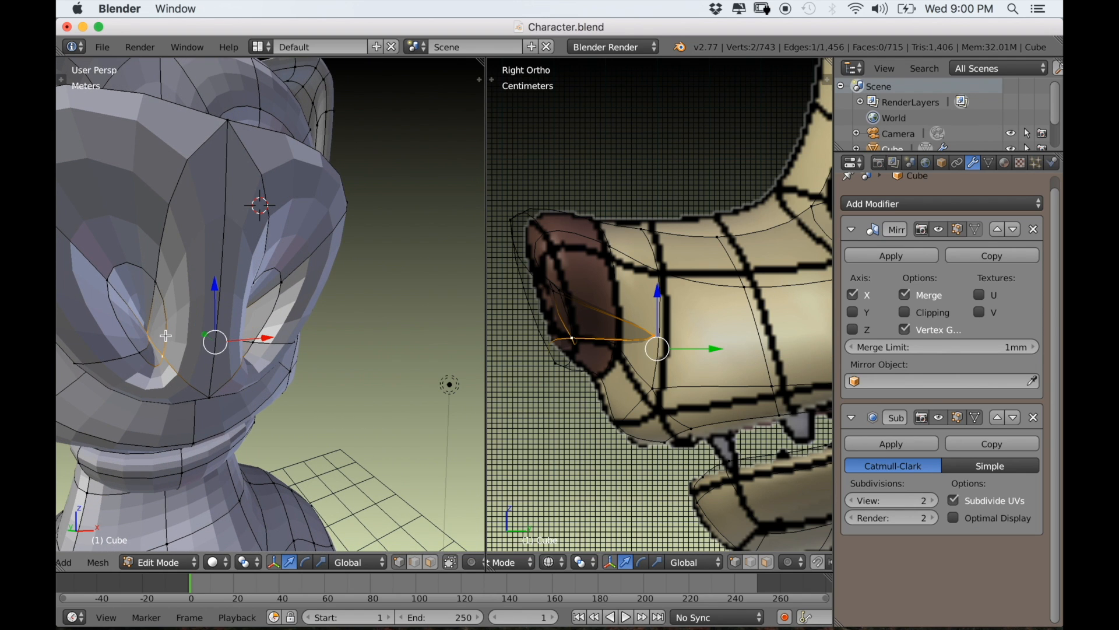
scroll(164, 332, "down", 2)
middle_click_drag(164, 333, 70, 330)
scroll(604, 330, "up", 1)
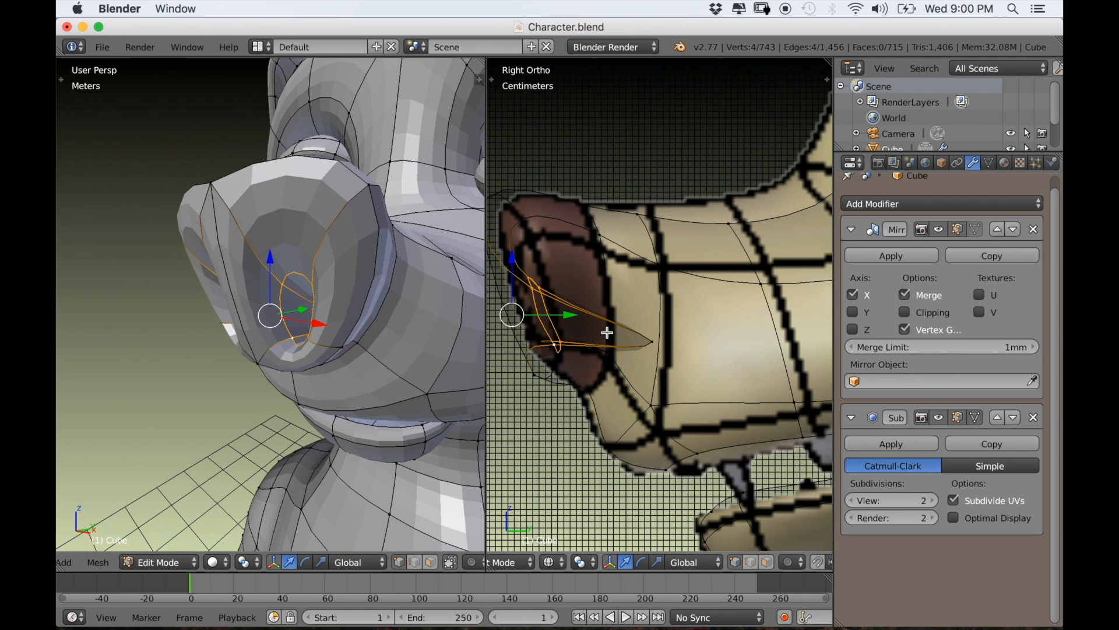
key("g")
key("g")
right_click(584, 330)
right_click(589, 332)
key("g")
right_click(593, 330)
Move the nostril opening's edge loop slightly forward along the negative Y direction and check it from the side.
key("g")
left_click(575, 332)
scroll(313, 336, "down", 5)
middle_click_drag(313, 337, 310, 352)
scroll(337, 362, "up", 4)
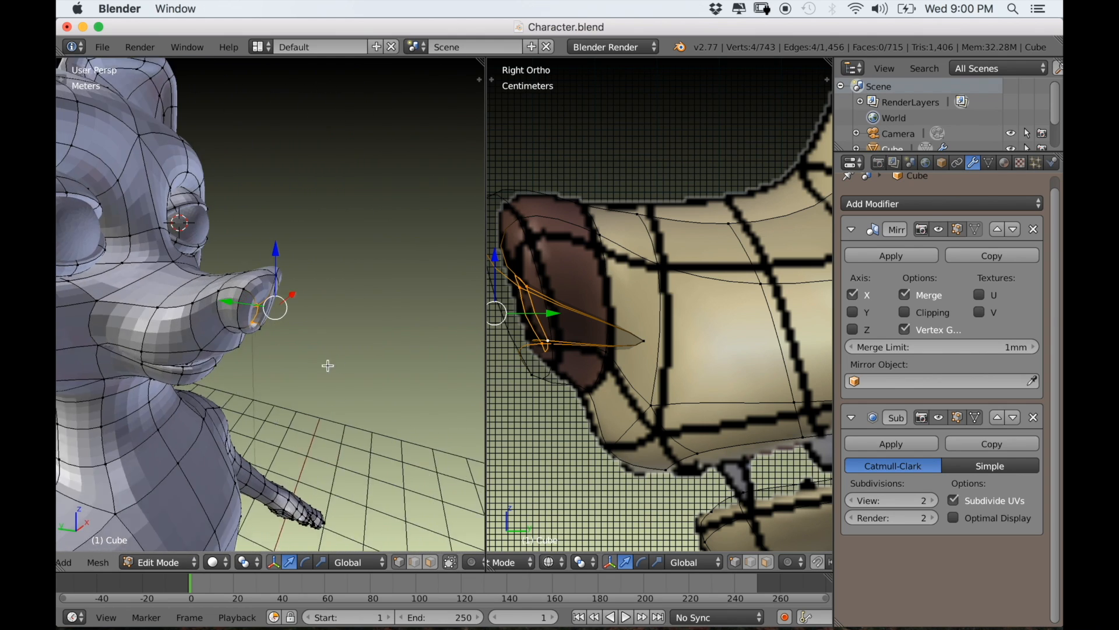
scroll(336, 359, "up", 1)
scroll(517, 334, "down", 2)
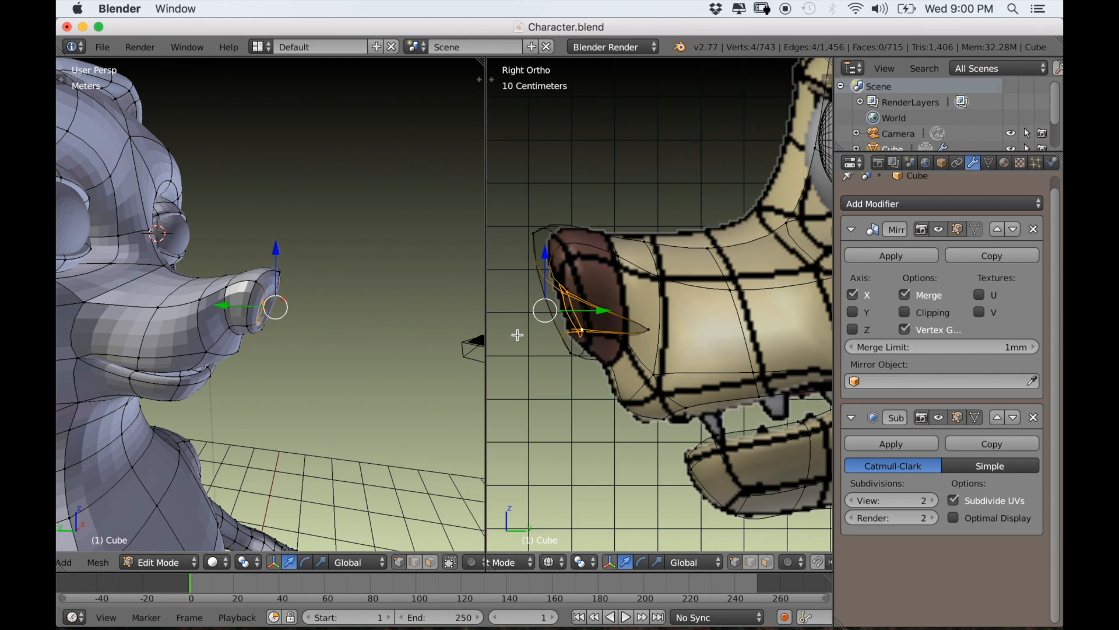
In face select mode, select the four front nose faces around the nostril and move them back along Y toward the reference outline.
left_click(769, 567)
scroll(513, 356, "up", 1)
middle_click_drag(280, 325, 218, 284)
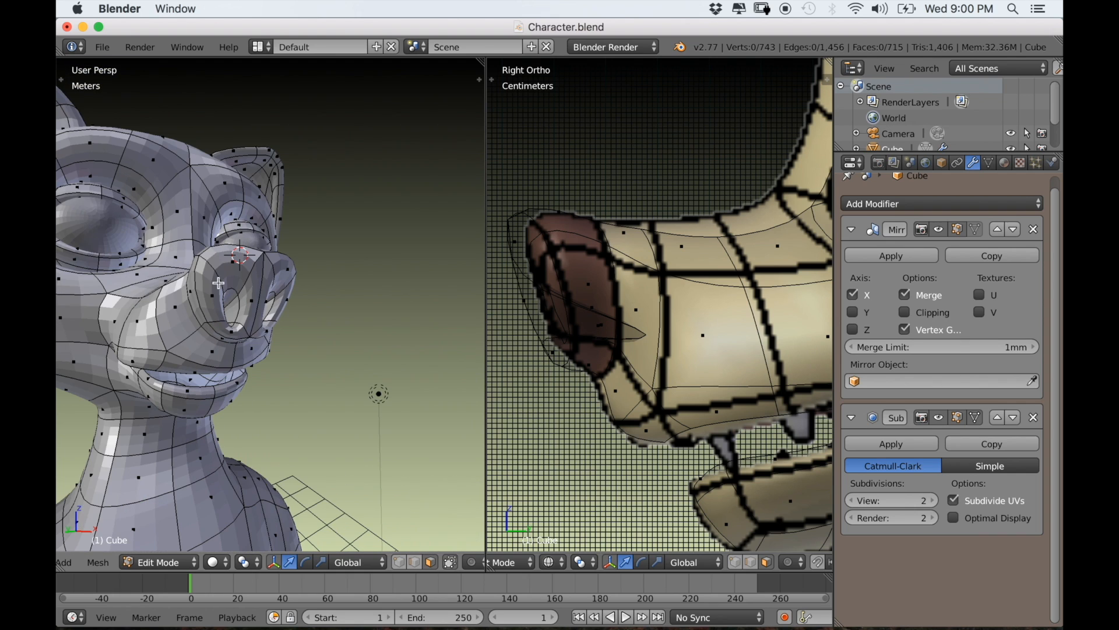
right_click(218, 279, "alt")
key("g")
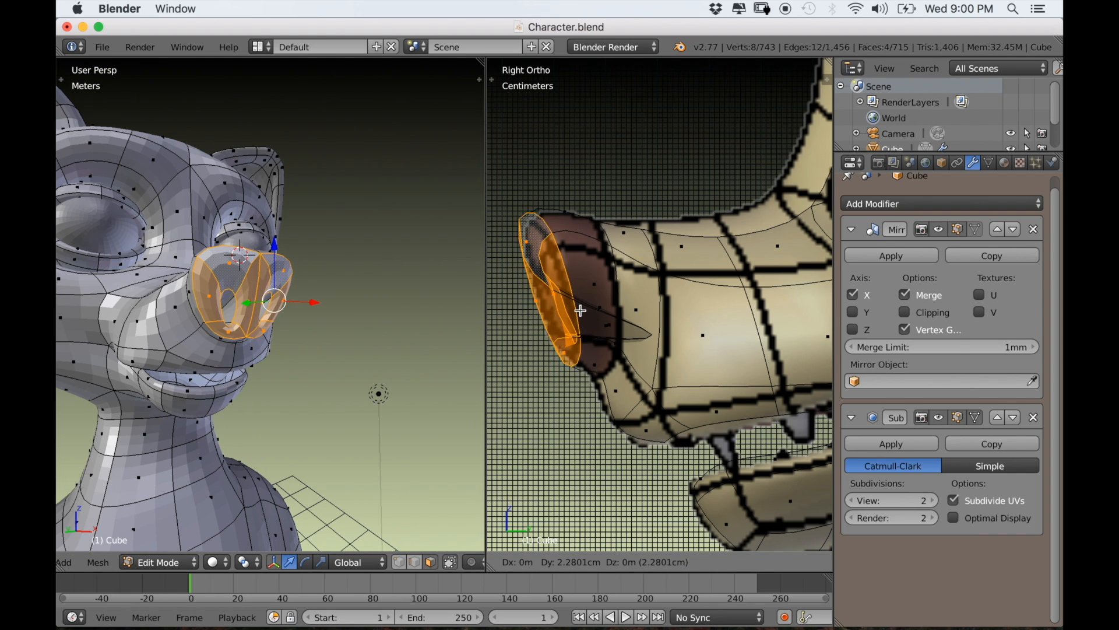
left_click(587, 315)
mouse_move(326, 361)
middle_mouse_down()
mouse_move(258, 373)
mouse_move(299, 397)
mouse_move(407, 409)
mouse_move(310, 422)
middle_mouse_up()
scroll(257, 374, "down", 4)
key("Tab")
scroll(347, 417, "up", 3)
key("Tab")
scroll(369, 542, "up", 3)
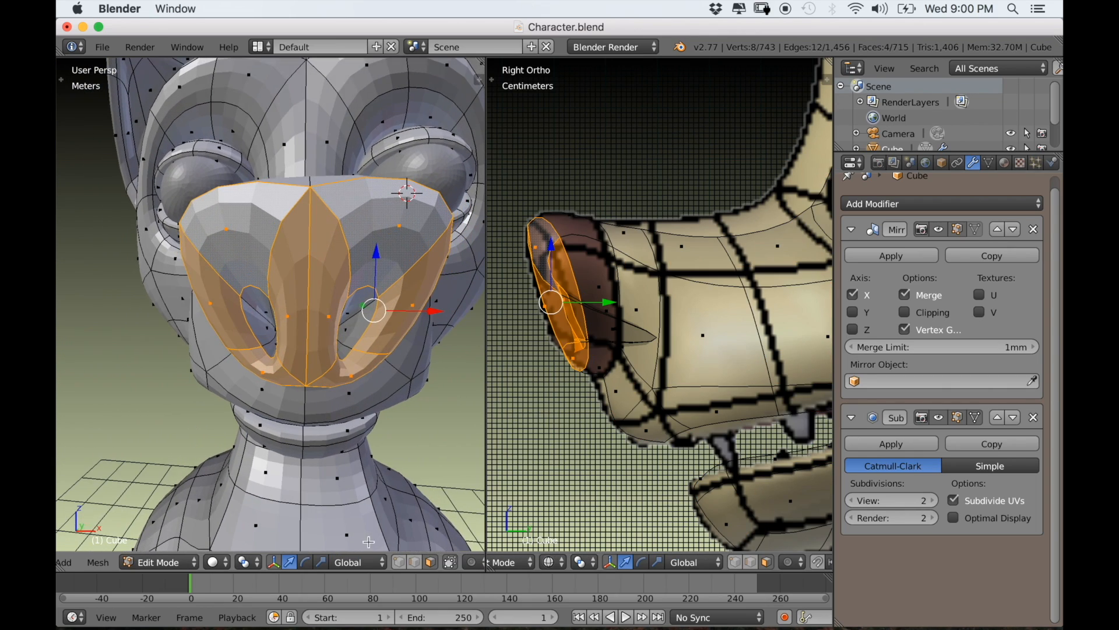
Select the nostril opening's edge loop and move it about -2 cm along Y.
right_click(365, 292, "alt")
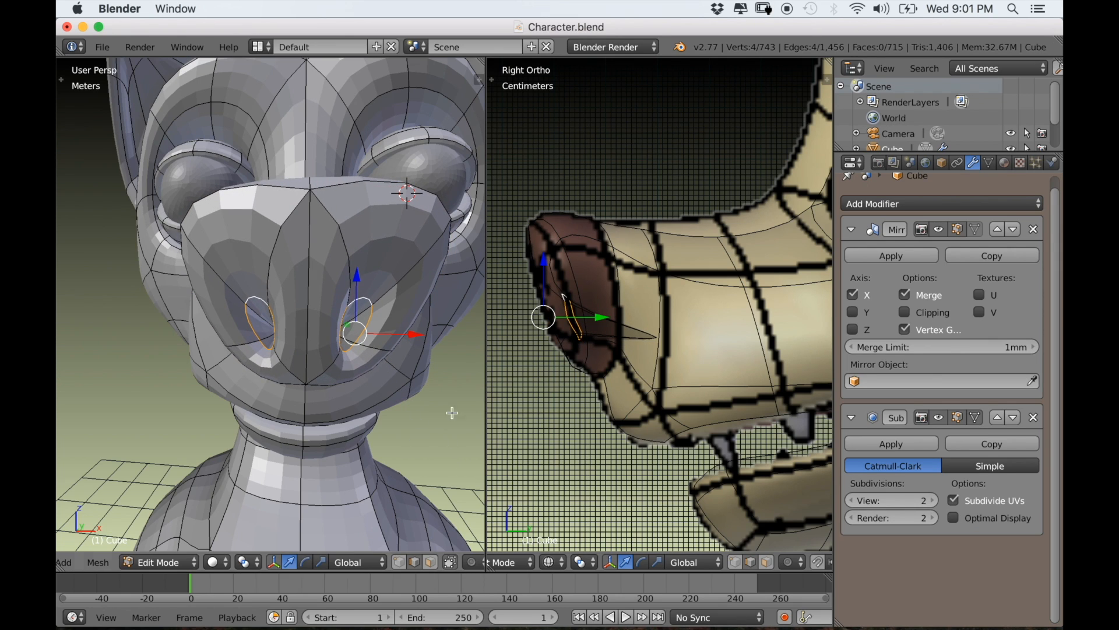
key("g")
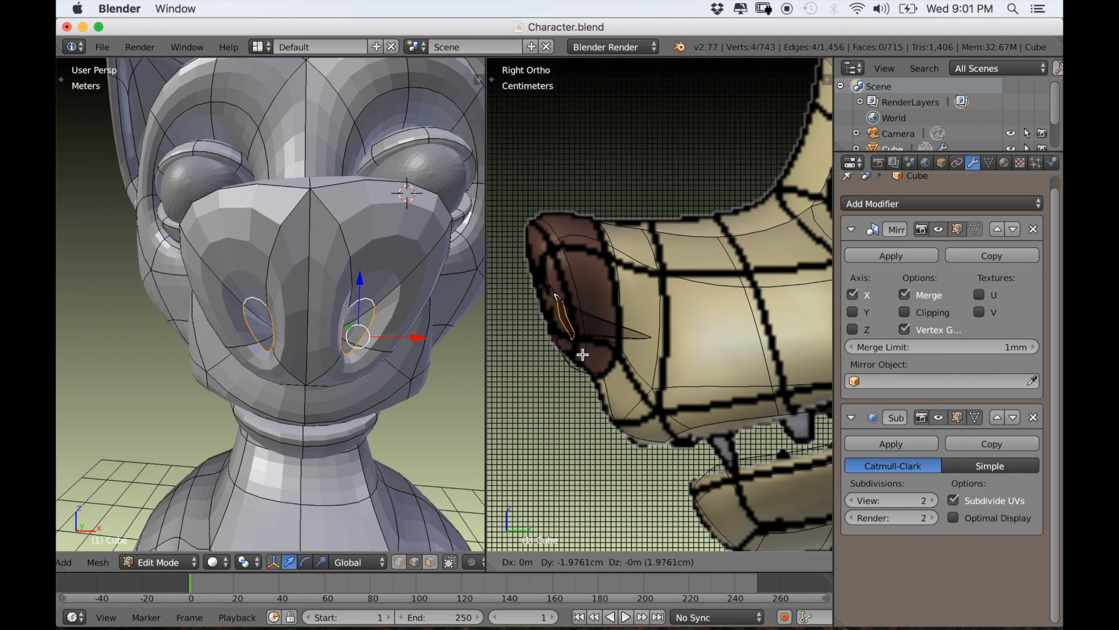
left_click(585, 350)
Compare the nostril loops with the front reference image, and examine the nose and head in perspective from several angles.
scroll(271, 400, "down", 3)
key("KP_1")
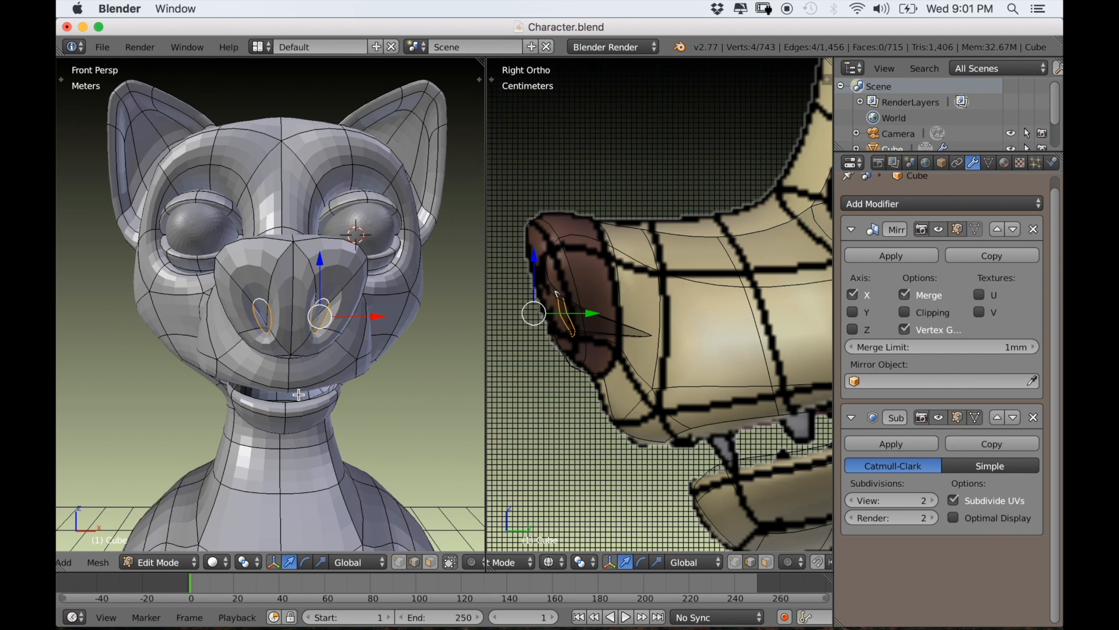
key("KP_5")
key("alt+z")
scroll(299, 414, "up", 6)
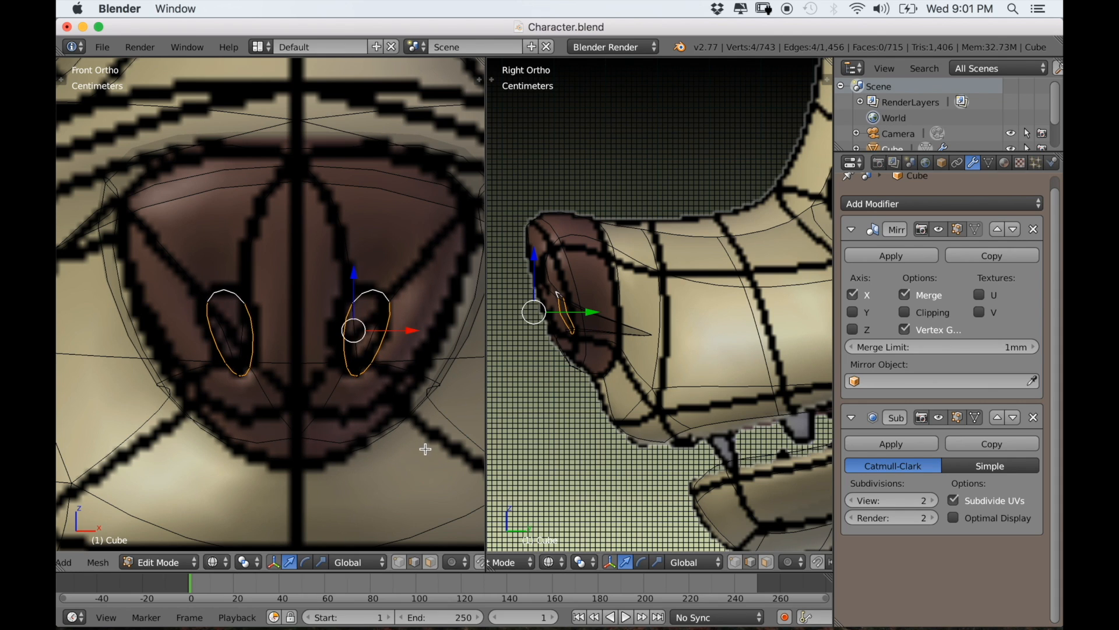
scroll(426, 449, "down", 9)
key("Tab")
scroll(408, 454, "down", 4)
key("z")
mouse_move(373, 464)
middle_mouse_down()
mouse_move(425, 474)
mouse_move(357, 473)
mouse_move(345, 490)
mouse_move(373, 494)
mouse_move(271, 490)
middle_mouse_up()
scroll(357, 474, "up", 2)
key("KP_5")
scroll(362, 493, "up", 2)
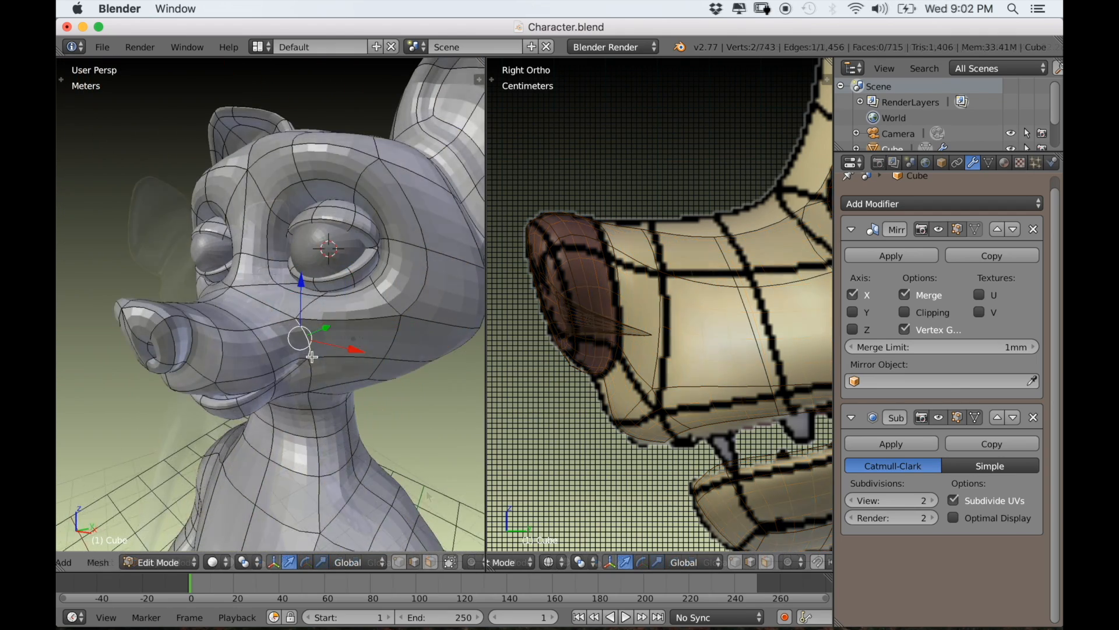
middle_click_drag(309, 353, 316, 373)
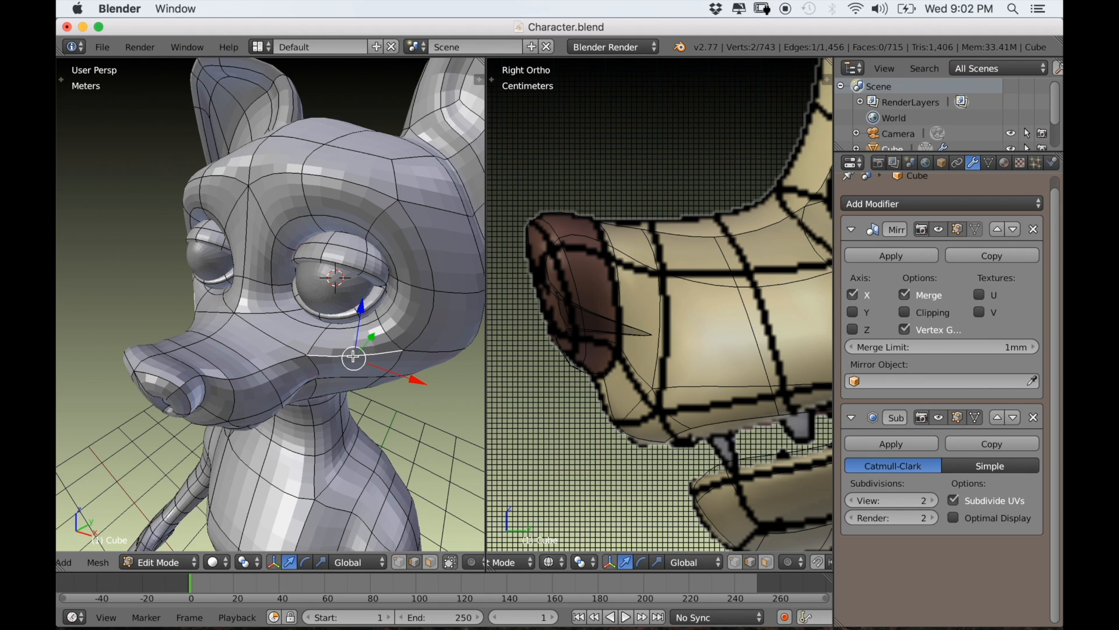
scroll(369, 337, "down", 3)
middle_click_drag(309, 367, 352, 399)
Switch to Object Mode and apply smooth shading to the character mesh.
key("Tab")
key("t")
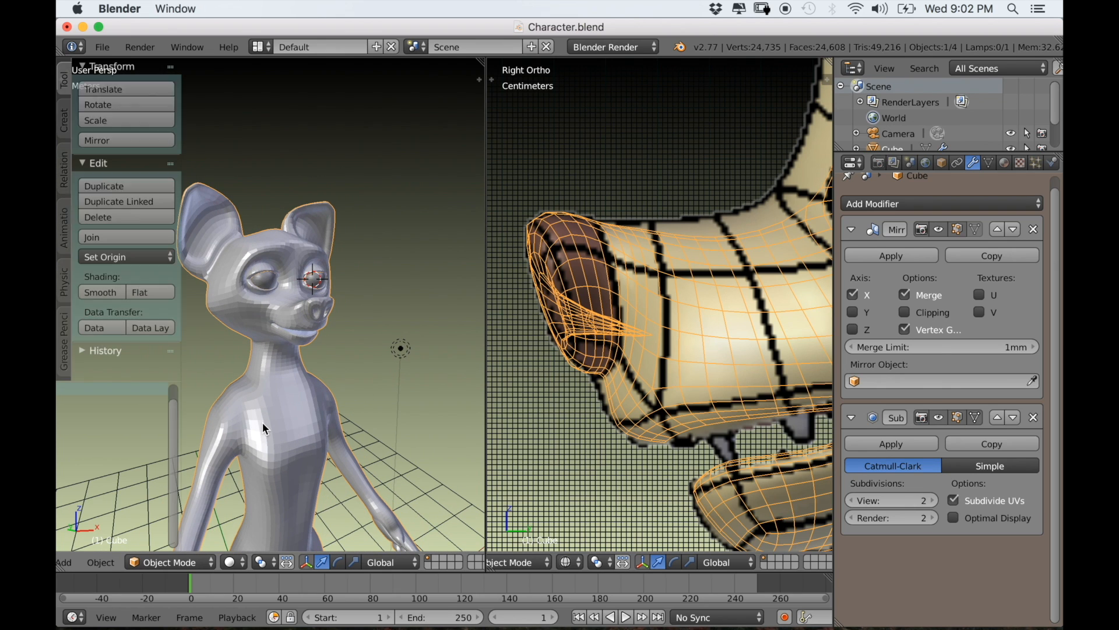
left_click(114, 295)
middle_click_drag(260, 386, 202, 419)
middle_click_drag(306, 411, 262, 441)
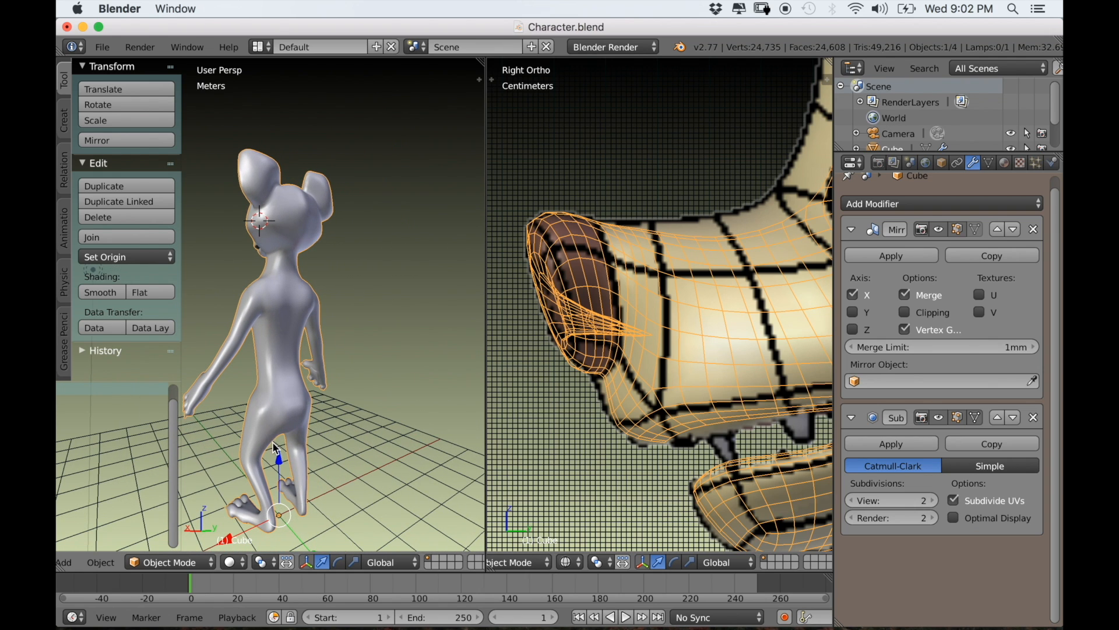
Return to Edit Mode and select the lower-back face beside the centre line, where the tail attaches.
key("Tab")
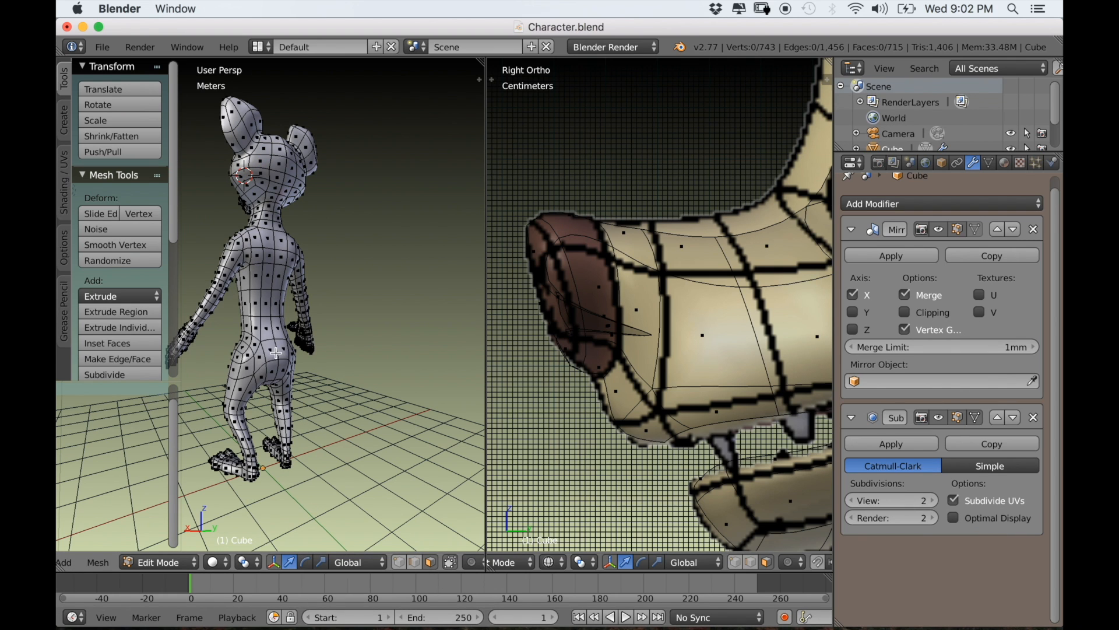
middle_click_drag(335, 424, 111, 383)
middle_click_drag(303, 416, 338, 472)
Try to extrude and shrink the lower-back face while mirror clipping is off, and undo the extrusion.
key("i")
key("Escape")
key("e")
key("Escape")
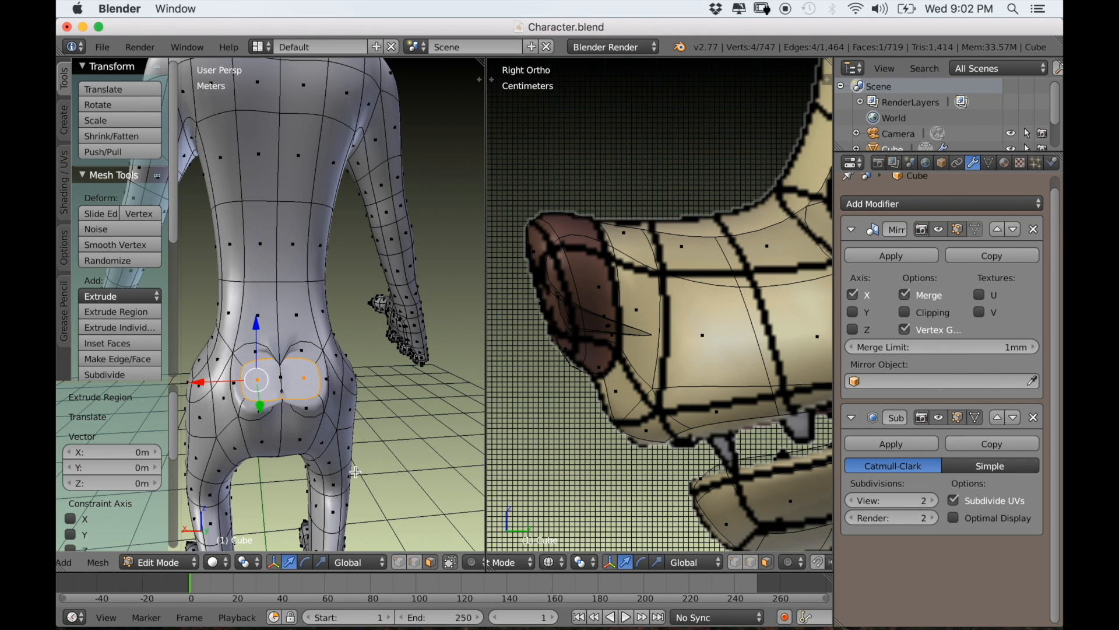
key("ctrl+z")
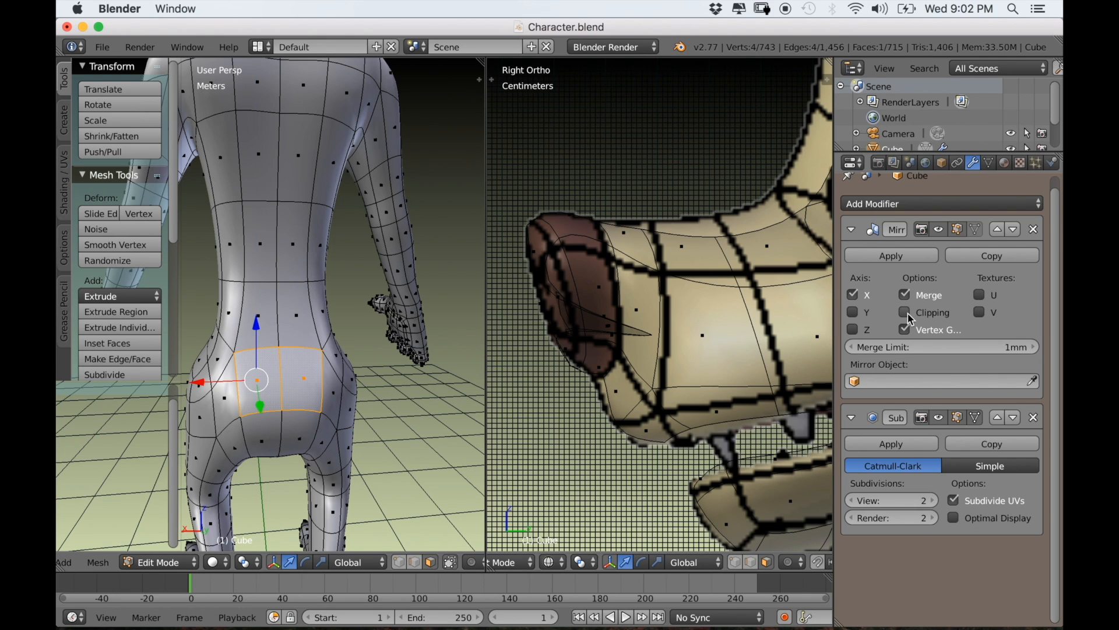
Enable Clipping on the Mirror modifier, extrude the lower-back face in place, and shrink it toward the centre with an X move of about -18.3 cm.
scroll(310, 458, "up", 2)
middle_click_drag(311, 457, 316, 454)
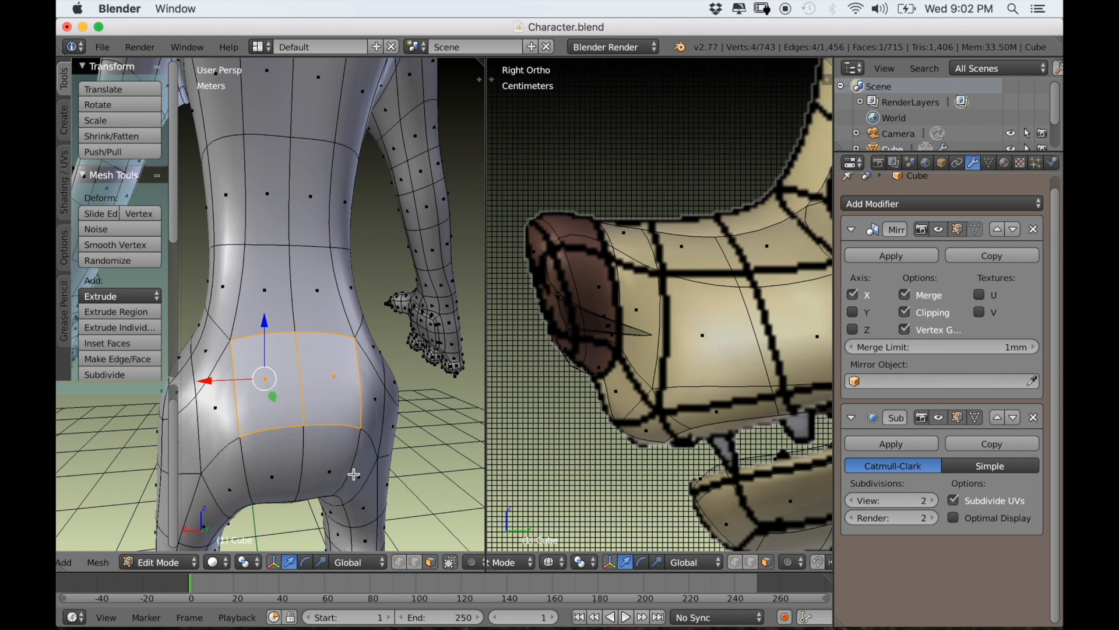
key("e")
key("Escape")
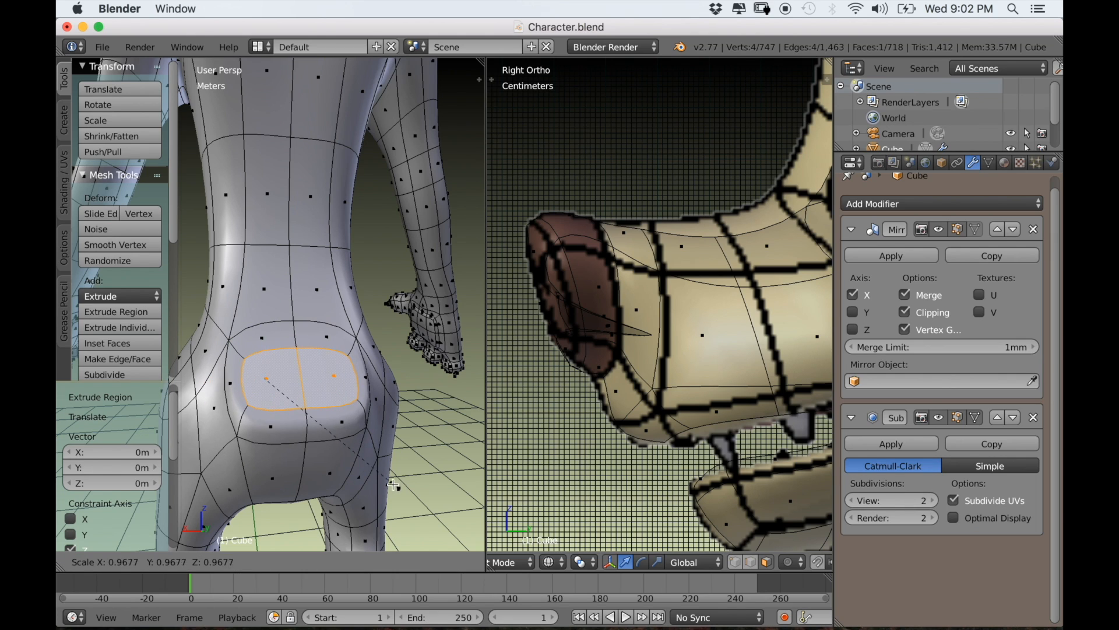
key("s")
left_click(361, 462)
left_click_drag(214, 380, 248, 387)
Delete the small centre face on the lower back and round the opening's edges with LoopTools Circle.
key("x")
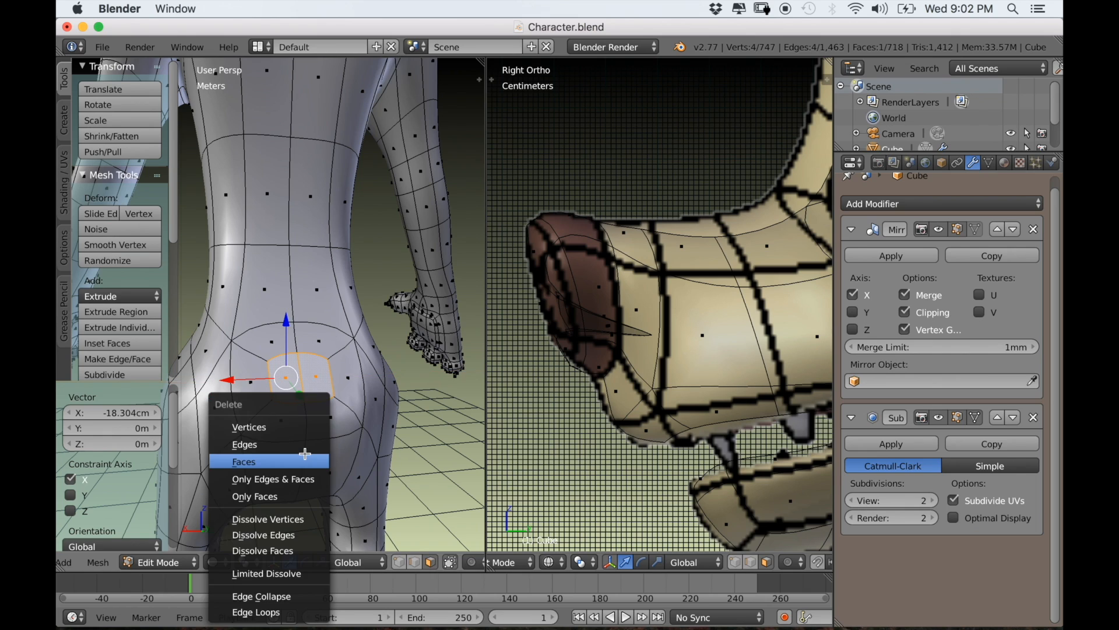
left_click(305, 460)
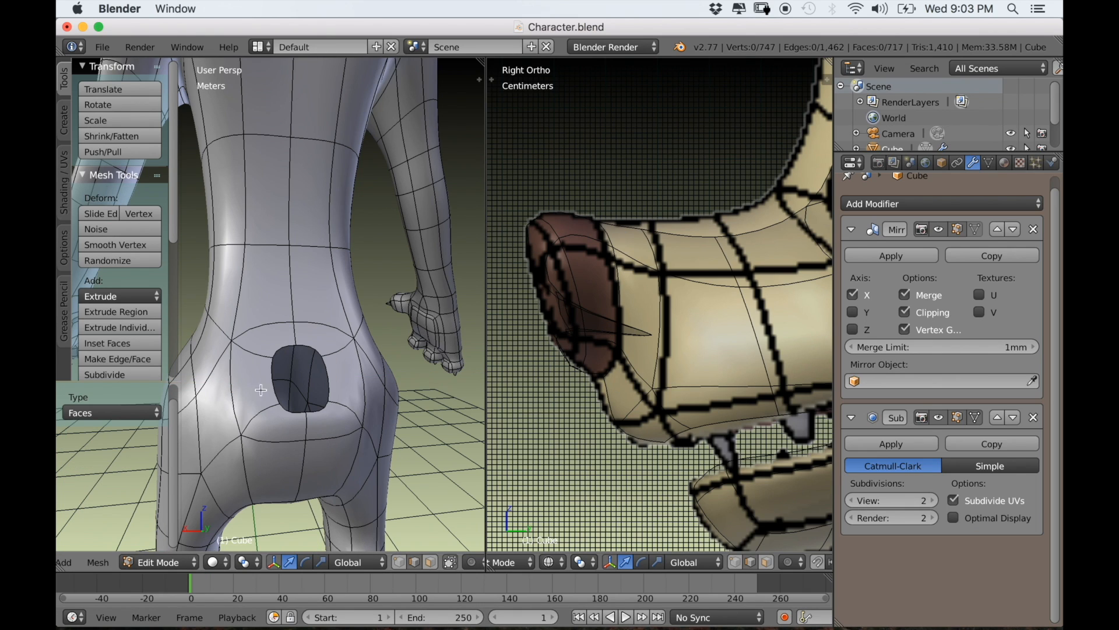
key("w")
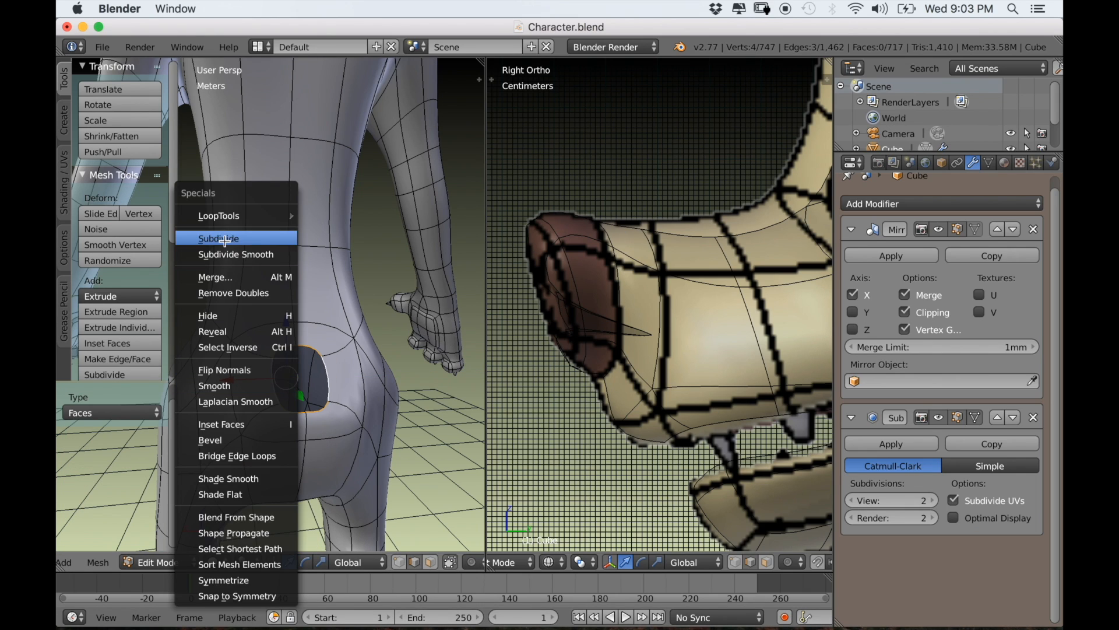
mouse_move(275, 211)
left_click(334, 225)
Scale the round tail opening's edge loop and move it about -1.25 cm along X.
middle_click_drag(373, 401, 363, 411)
key("s")
left_click(353, 428)
left_click_drag(195, 359, 199, 360)
scroll(265, 393, "down", 5)
scroll(269, 401, "up", 3)
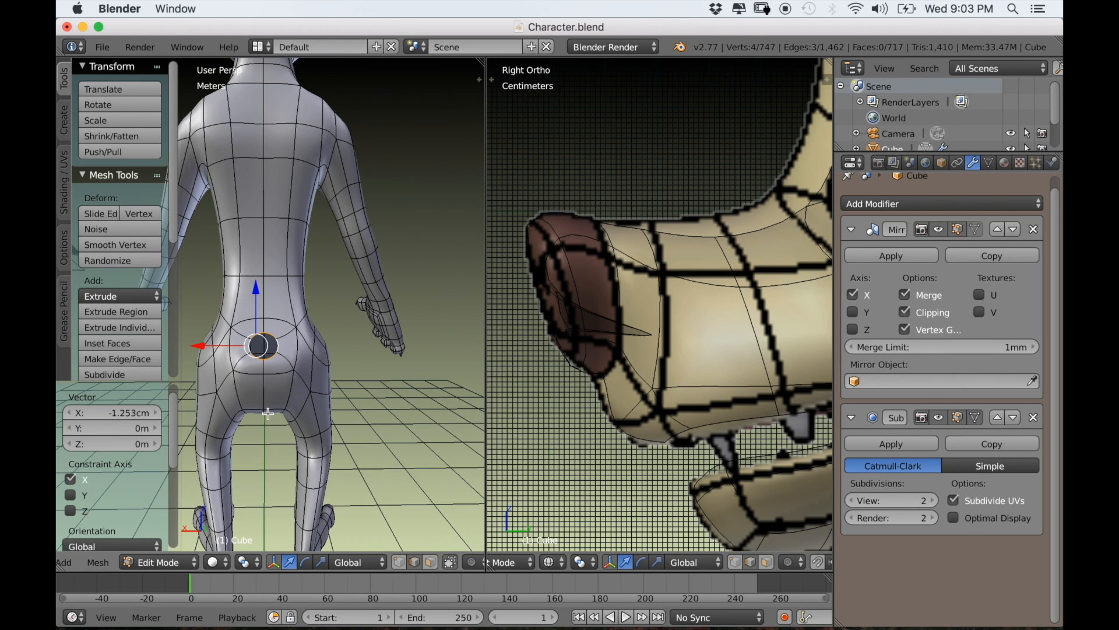
In the side view, rotate the tail opening loop and move it about 5.9 cm along Y and -7.3 cm along Z.
scroll(715, 395, "down", 7)
scroll(167, 414, "up", 1)
scroll(188, 405, "down", 5)
middle_click_drag(187, 399, 332, 419)
scroll(587, 407, "down", 2)
middle_click_drag(546, 387, 631, 82, "shift")
middle_click_drag(633, 454, 650, 348, "shift")
scroll(641, 376, "up", 1)
scroll(637, 380, "up", 2)
middle_click_drag(602, 378, 683, 381, "shift")
key("s")
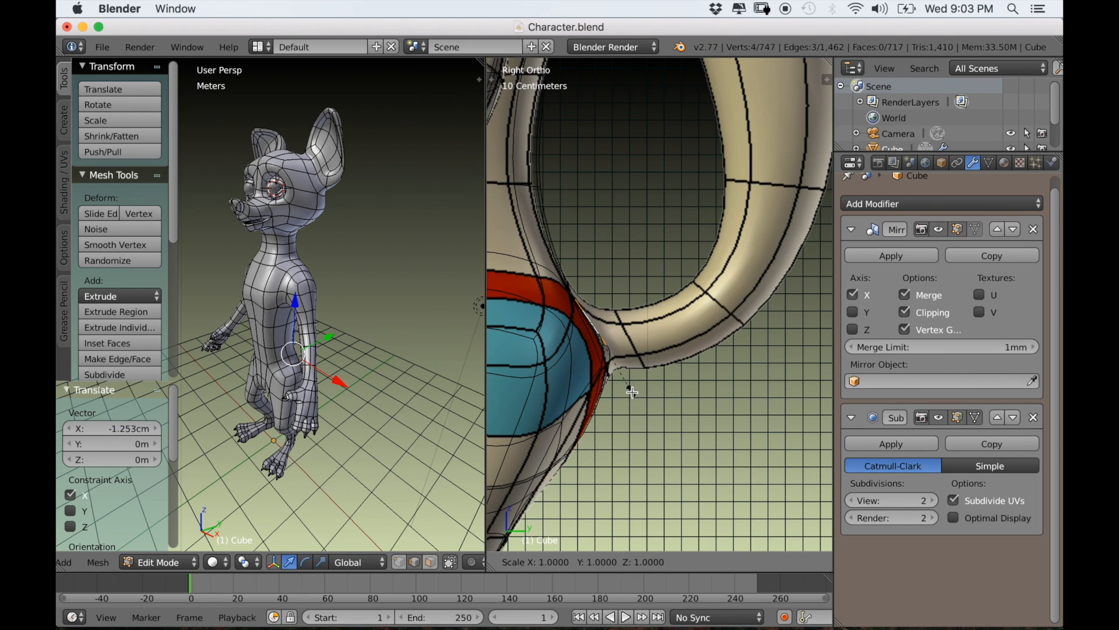
key("r")
left_click(678, 408)
key("g")
left_click(641, 408)
Extrude the opening loop about 15 cm along Y and -2.3 cm along Z to the first tail ring of the reference.
middle_click_drag(385, 443, 297, 453)
scroll(301, 455, "up", 6)
middle_click_drag(549, 424, 606, 388, "shift")
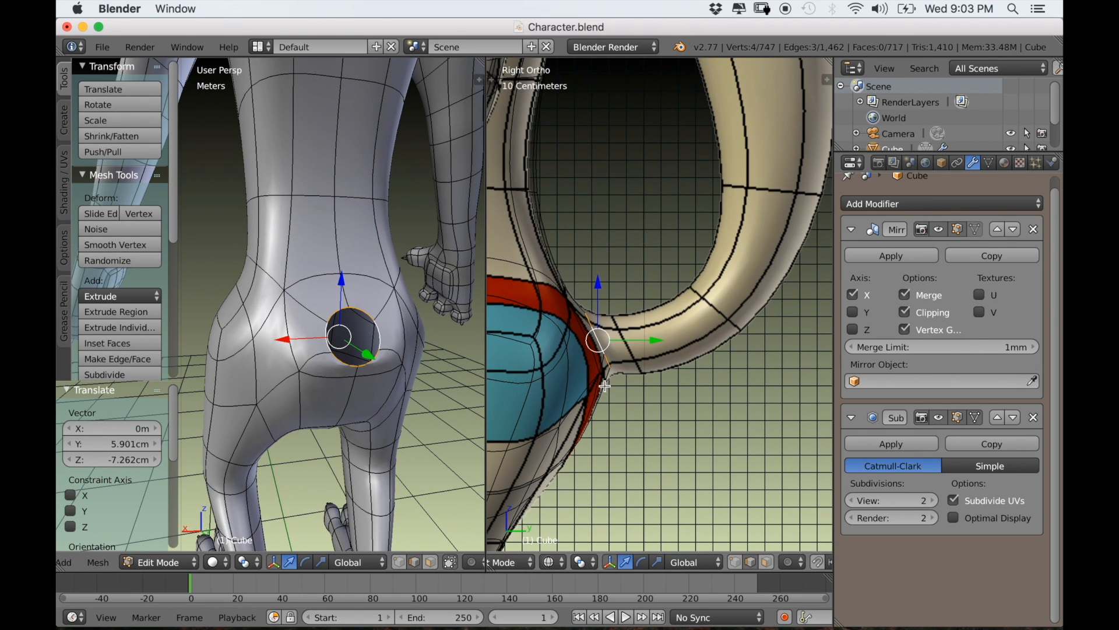
key("e")
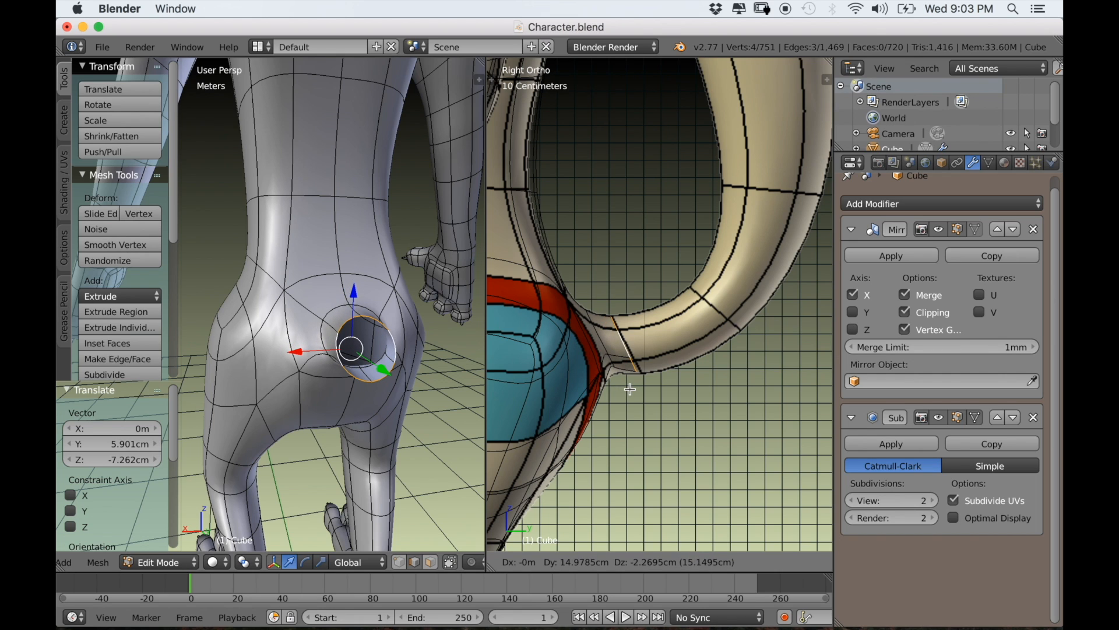
left_click(630, 389)
Edge slide the edge below the tail by about -0.156, and nudge it and the tail base's lower edge to match the reference.
middle_click_drag(375, 420, 396, 336)
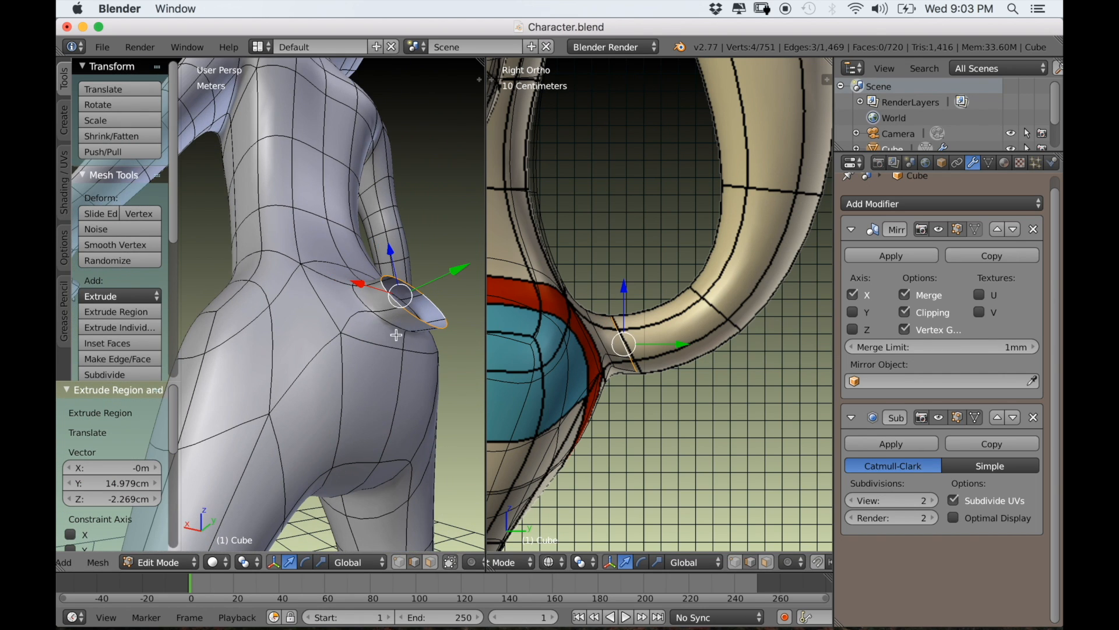
key("g")
key("g")
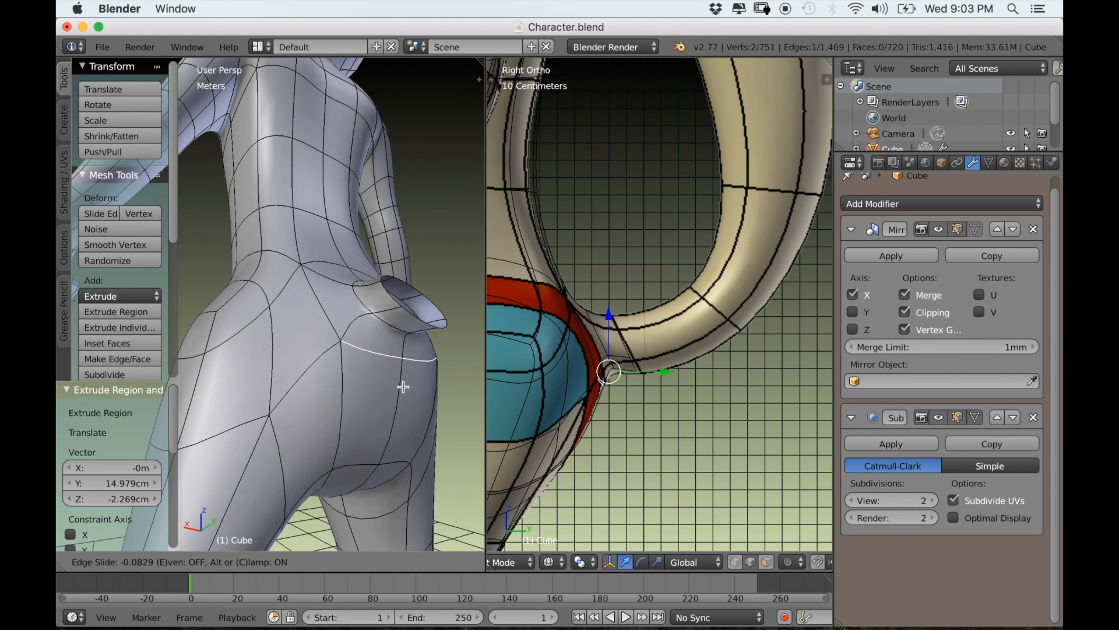
left_click(403, 392)
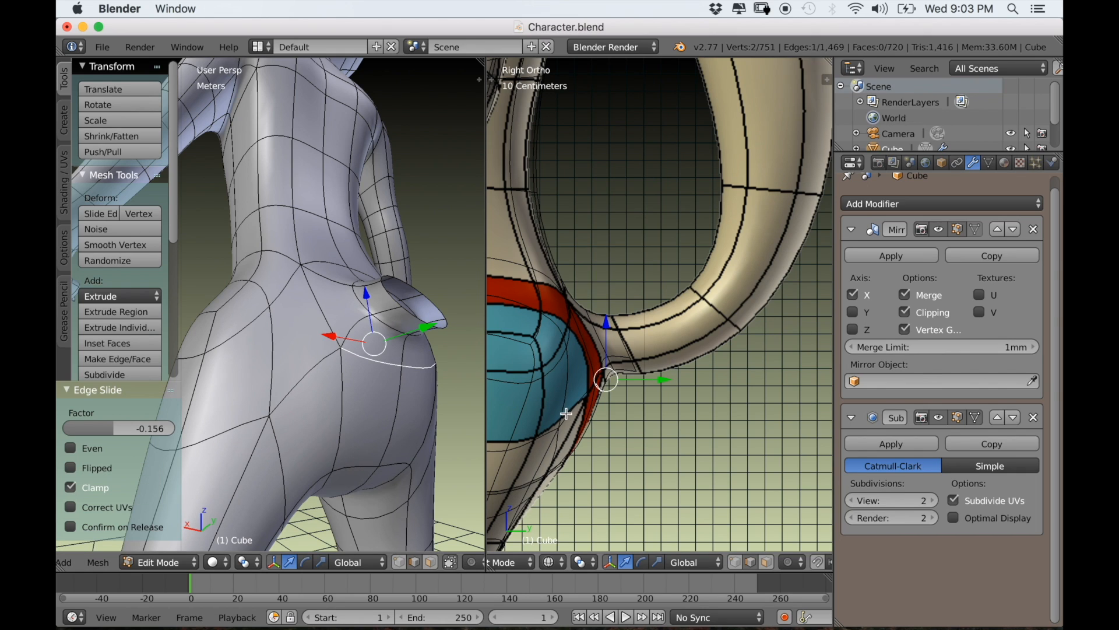
key("g")
left_click(566, 415)
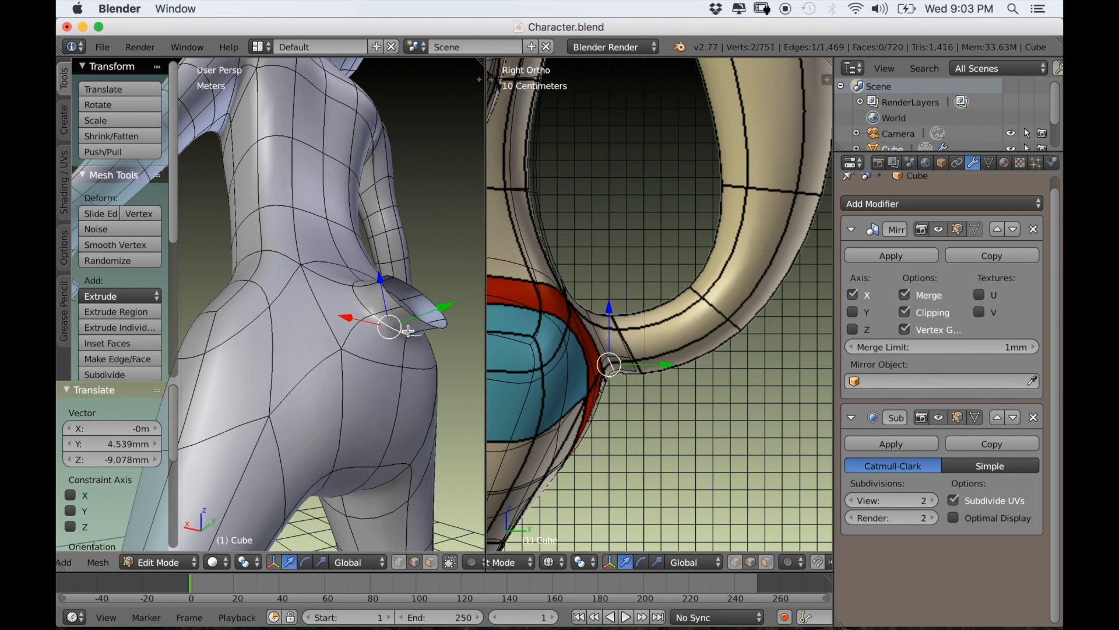
key("g")
left_click(613, 393)
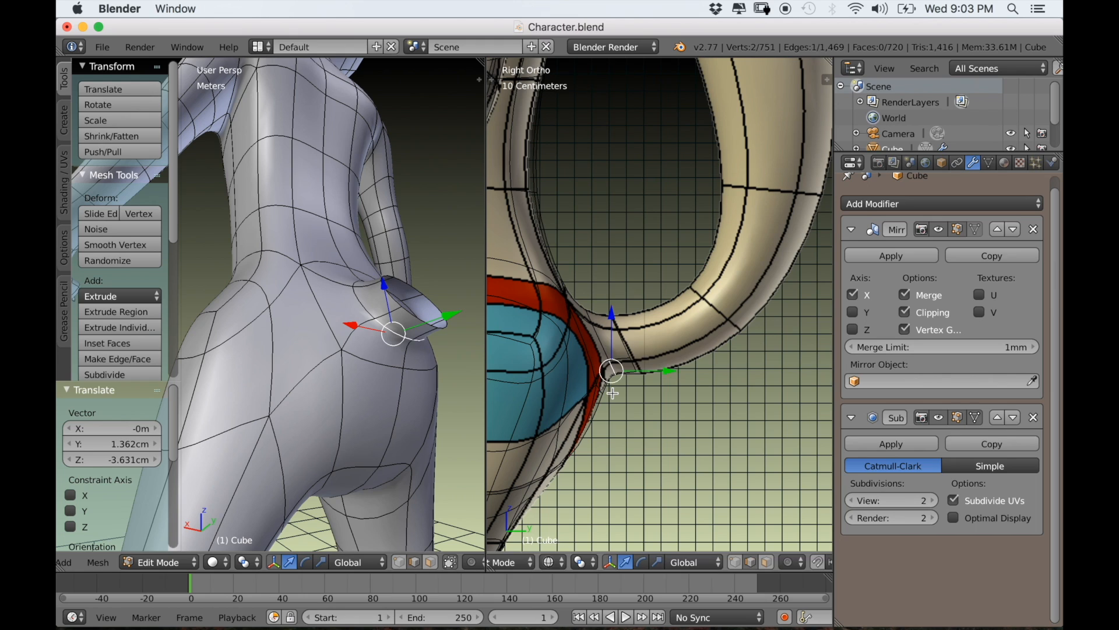
Select the tail's end loop, extrude it to the next reference ring, rotate it to match and scale it by 1.22.
right_click(421, 319, "alt")
right_click(421, 318, "alt")
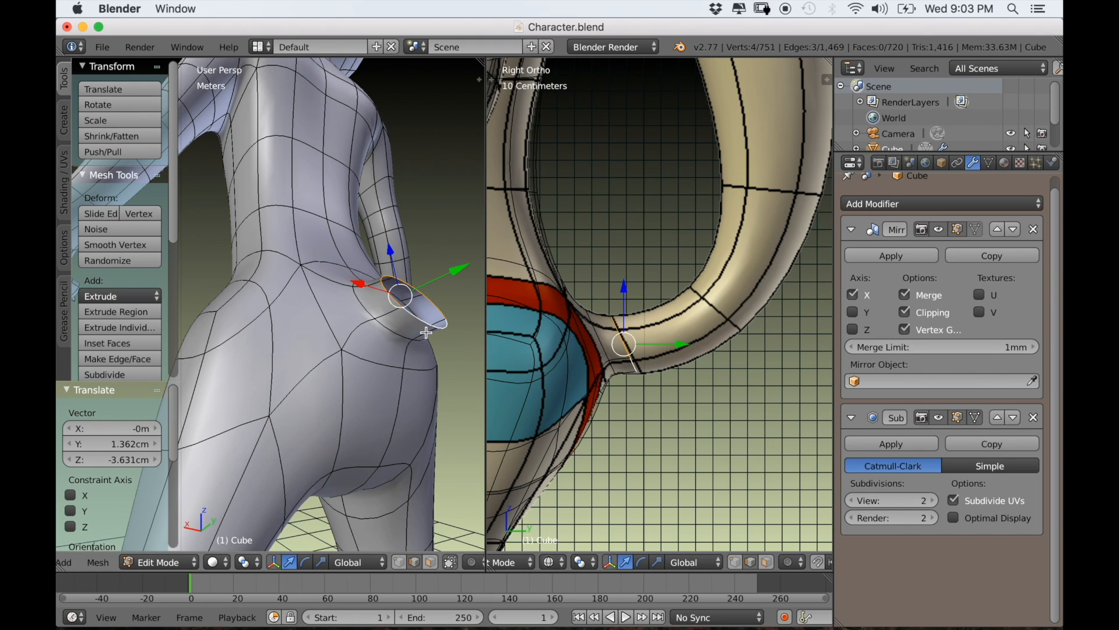
scroll(625, 380, "down", 1)
key("e")
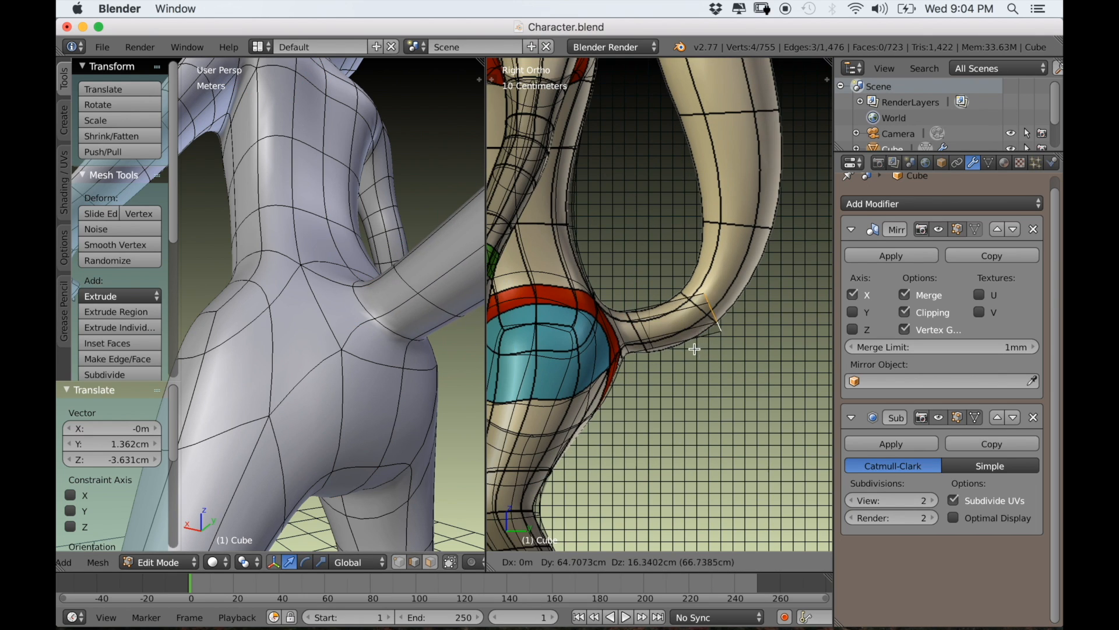
left_click(733, 366)
key("r")
left_click(748, 334)
key("s")
left_click(739, 385)
Move the new tail loop about -3.9 cm along Y and 2.6 cm along Z, and lower the preceding loop about 6.5 cm.
key("g")
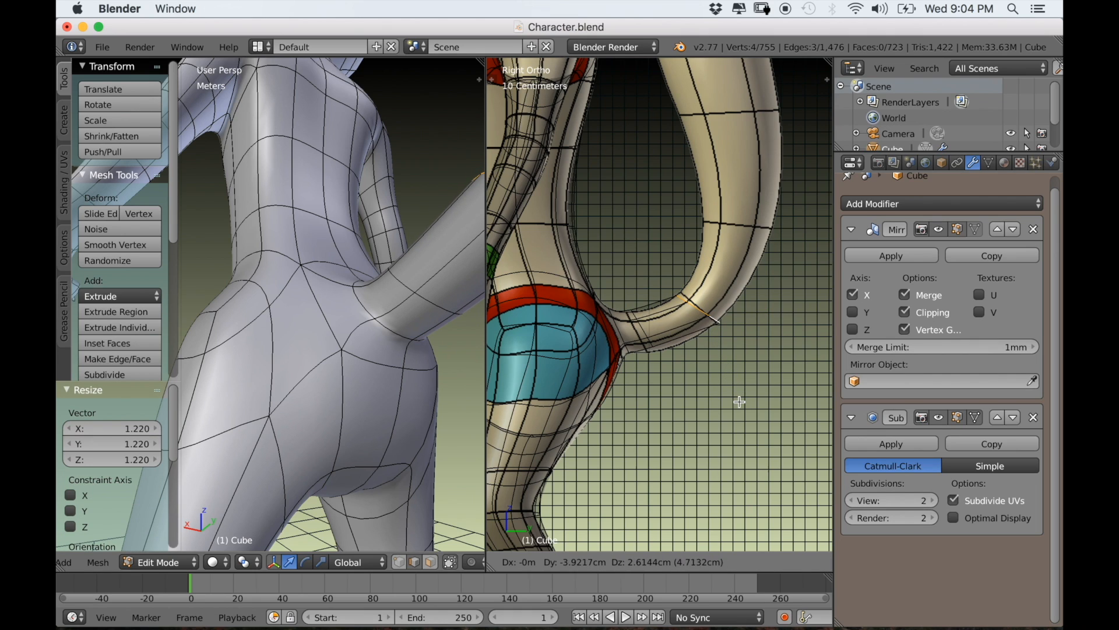
left_click(738, 401)
key("g")
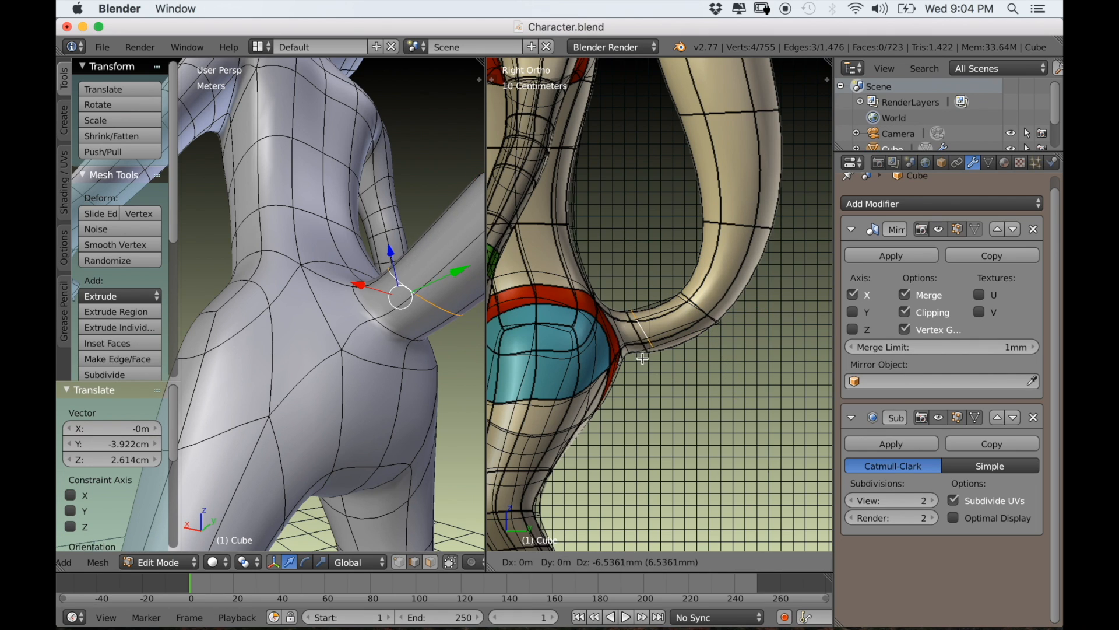
left_click(641, 364)
Extrude the tail's end loop up to the next reference ring, rotate it about -26.3°, scale it by about 1.38 and fine-tune the tail's fit.
right_click(699, 309, "alt")
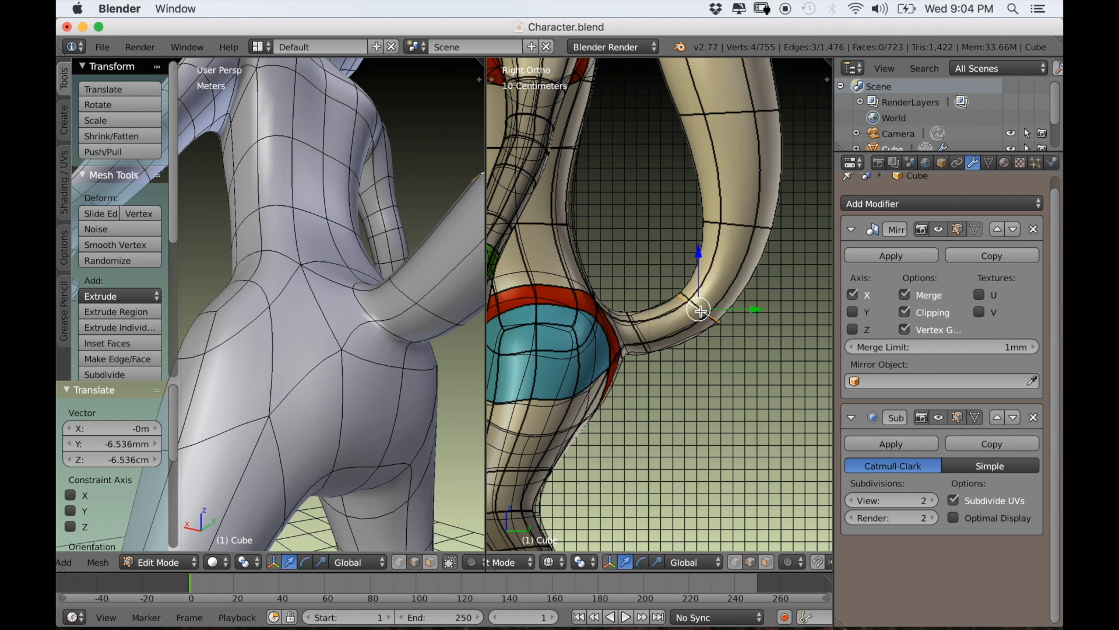
key("e")
left_click(744, 306)
key("r")
left_click(808, 268)
key("s")
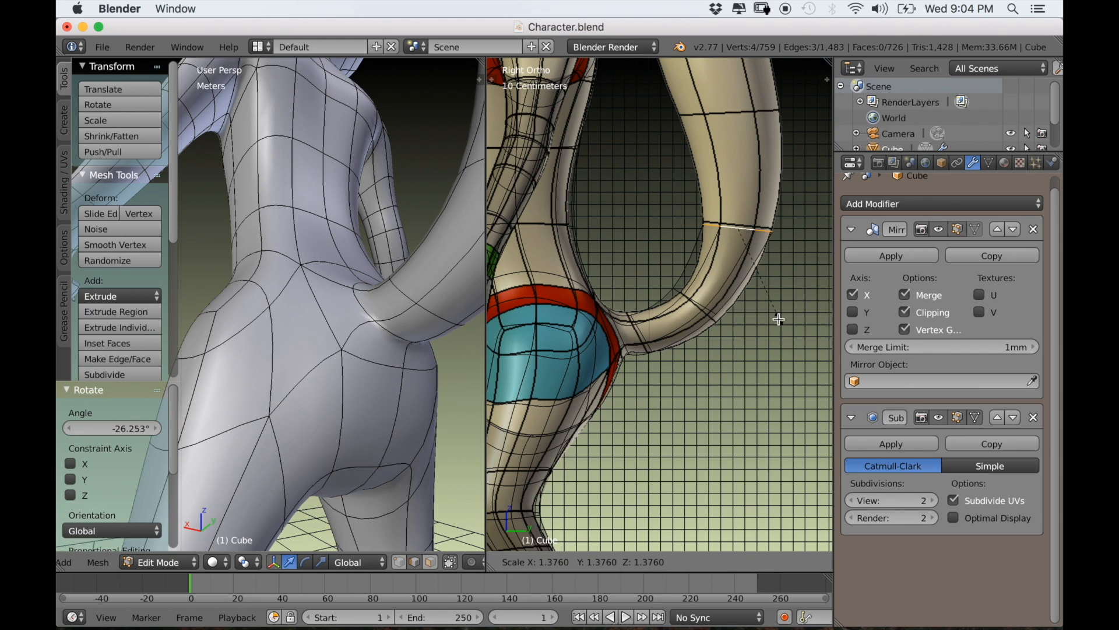
left_click(779, 318)
key("g")
left_click(703, 310)
Extrude the next tail segment upward along the reference, rotating its end loop about -10.9° and scaling it by about 1.48.
middle_click_drag(721, 322, 682, 405, "shift")
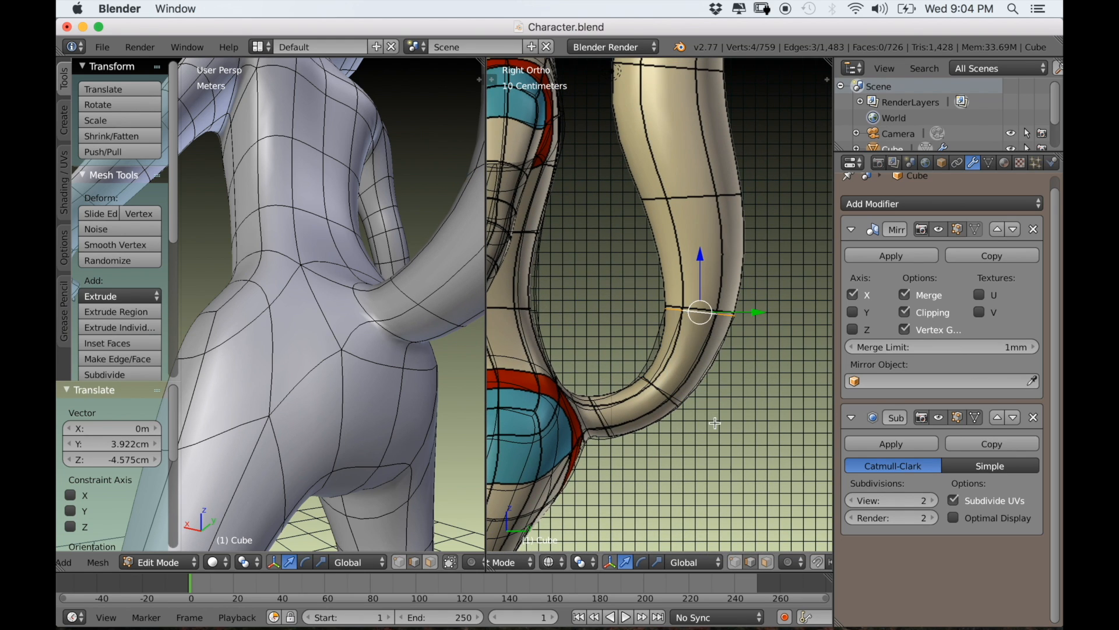
key("e")
left_click(758, 292)
left_click(747, 290)
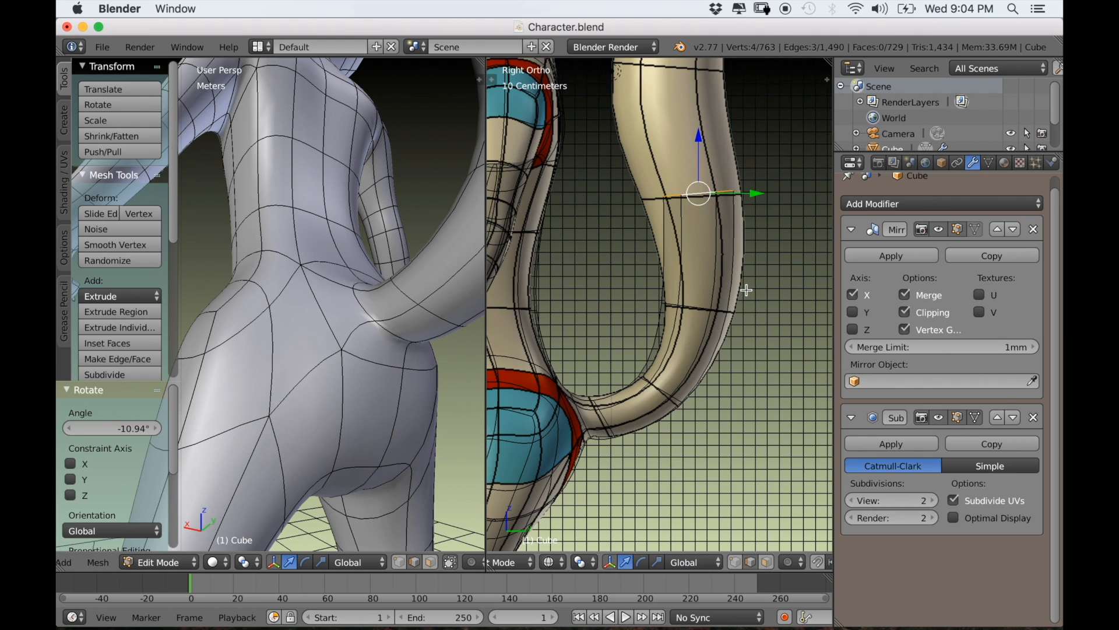
left_click(793, 327)
Extrude another tail segment about -22.2 cm along Y and 1.04 m along Z, and rotate, scale and shift its loop onto the reference ring.
middle_click_drag(758, 312, 755, 451, "shift")
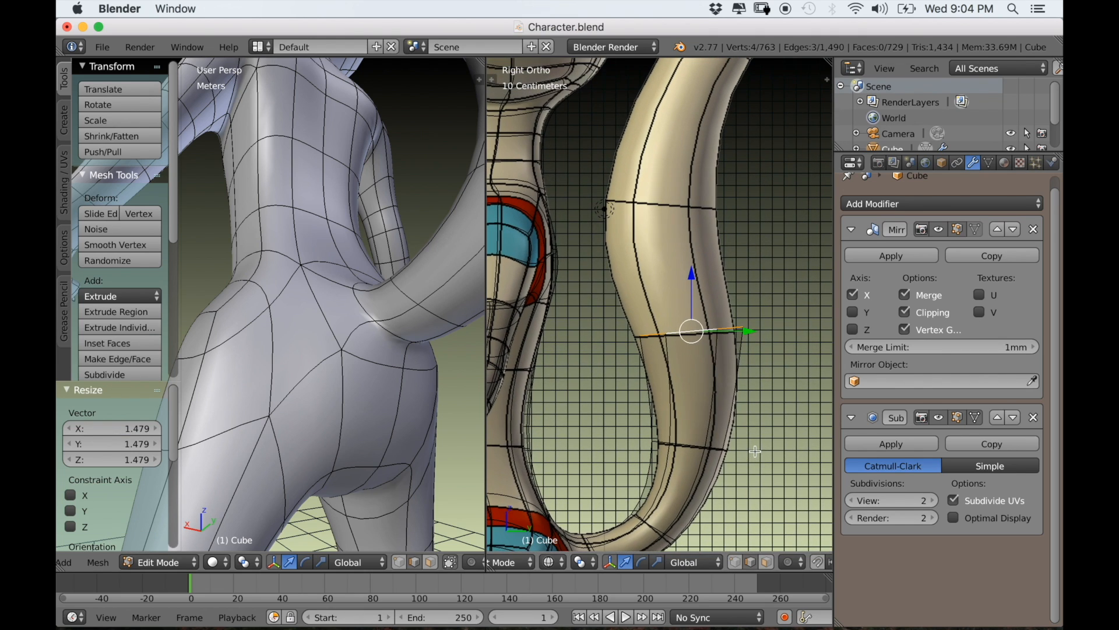
left_click(702, 354)
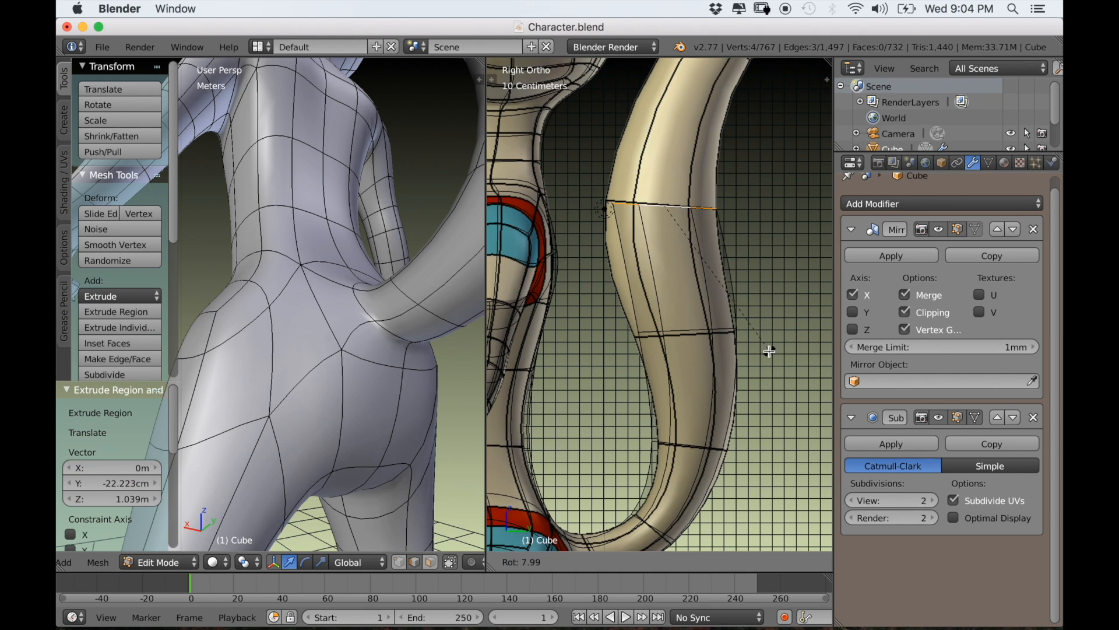
left_click(762, 359)
left_click(772, 367)
left_click(769, 367)
Extrude the next tail segment about 43.8 cm along Y and 1.44 m along Z, rotating its loop about 38.6° and scaling it by 0.761 and 0.938.
middle_click_drag(724, 324, 694, 481, "shift")
key("e")
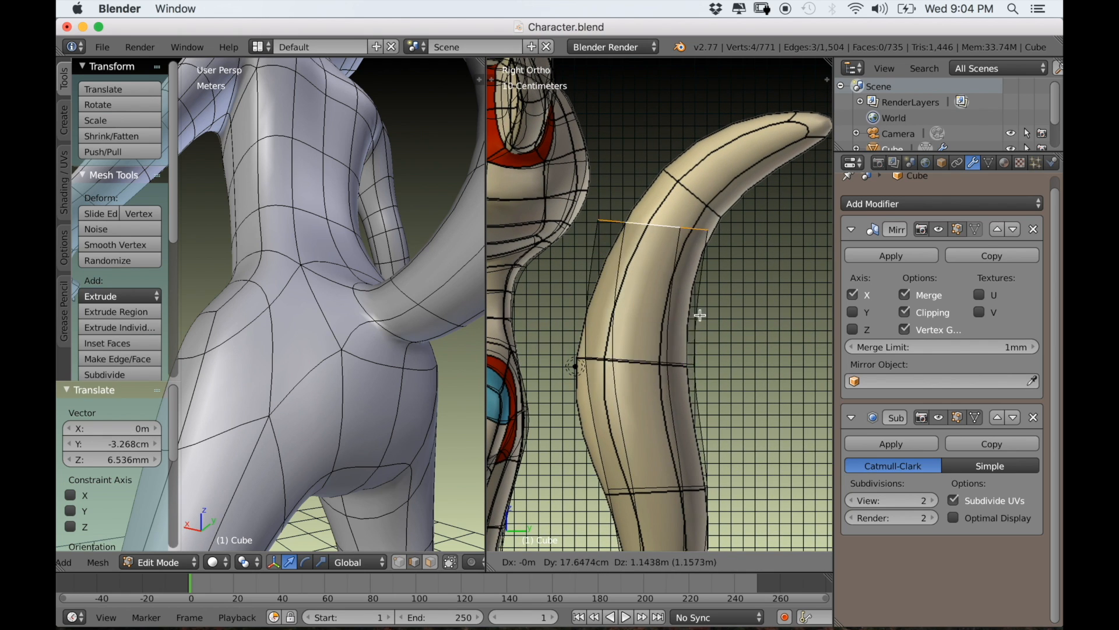
left_click(726, 289)
key("r")
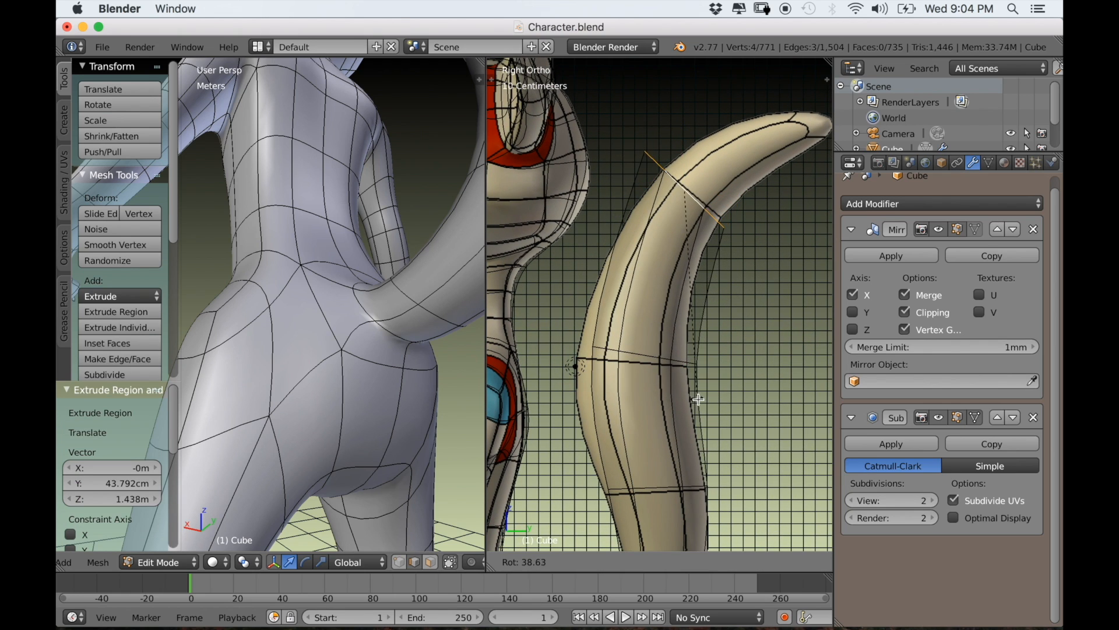
left_click(699, 398)
key("s")
left_click(723, 363)
key("g")
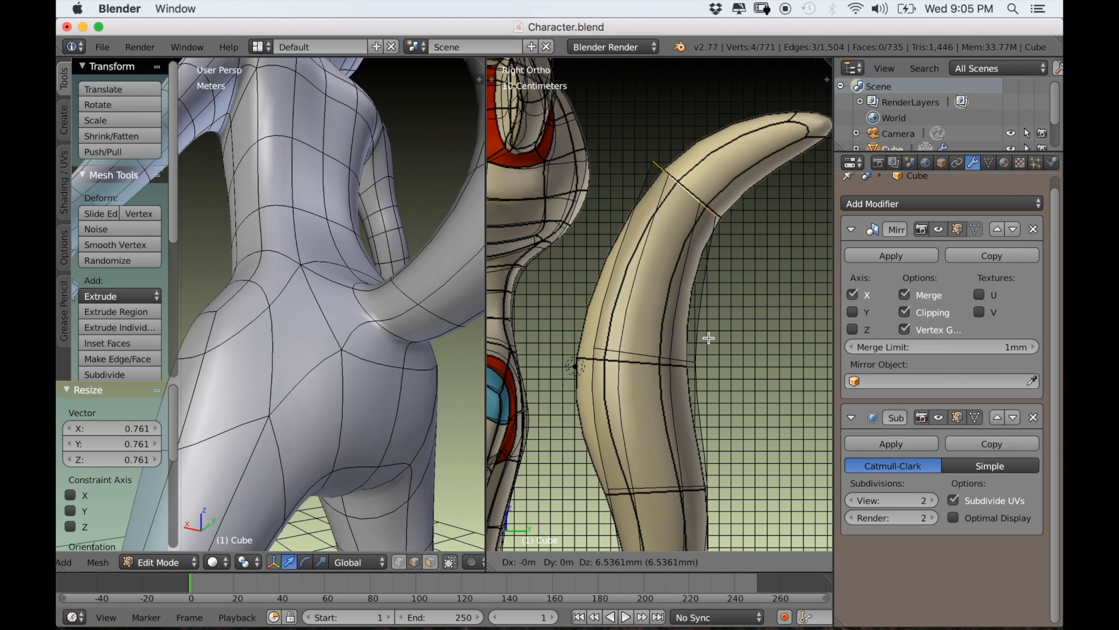
left_click(715, 342)
middle_click_drag(744, 360, 654, 417, "shift")
key("s")
left_click(726, 389)
Extrude the tail's tip segment about 1 m along Y and 54 cm along Z, and scale its end loop down to the reference.
key("e")
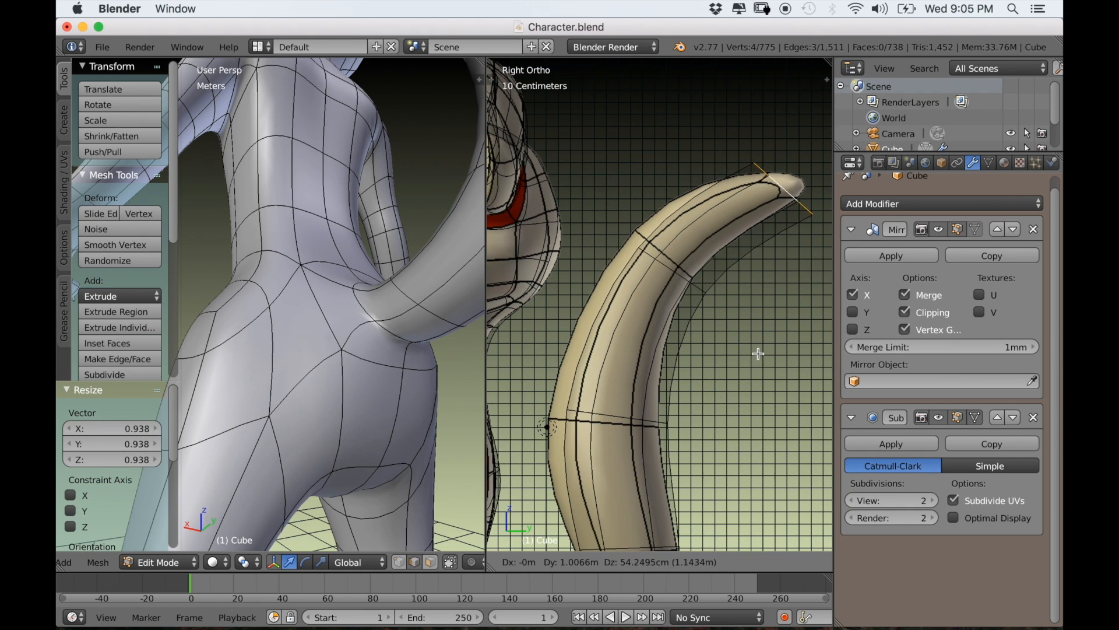
left_click(759, 356)
key("s")
left_click(776, 320)
Cap the open end of the tail with a face and move it about 14.4 cm along Y and 11.8 cm along Z.
scroll(375, 334, "down", 8)
middle_click_drag(374, 334, 335, 224)
scroll(351, 353, "up", 5)
key("f")
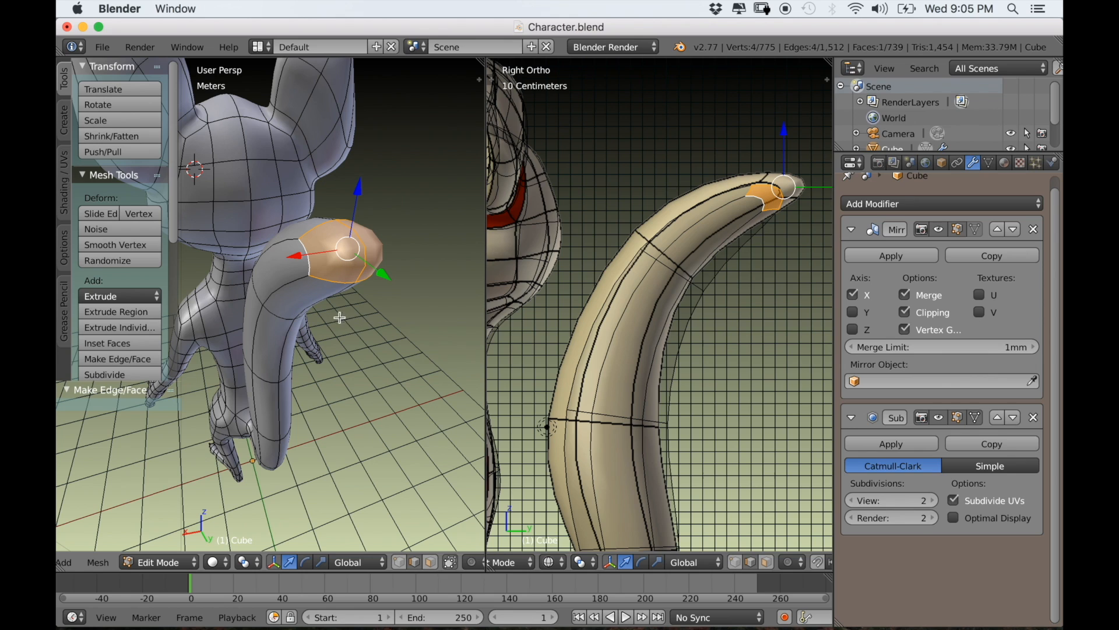
key("g")
left_click(670, 266)
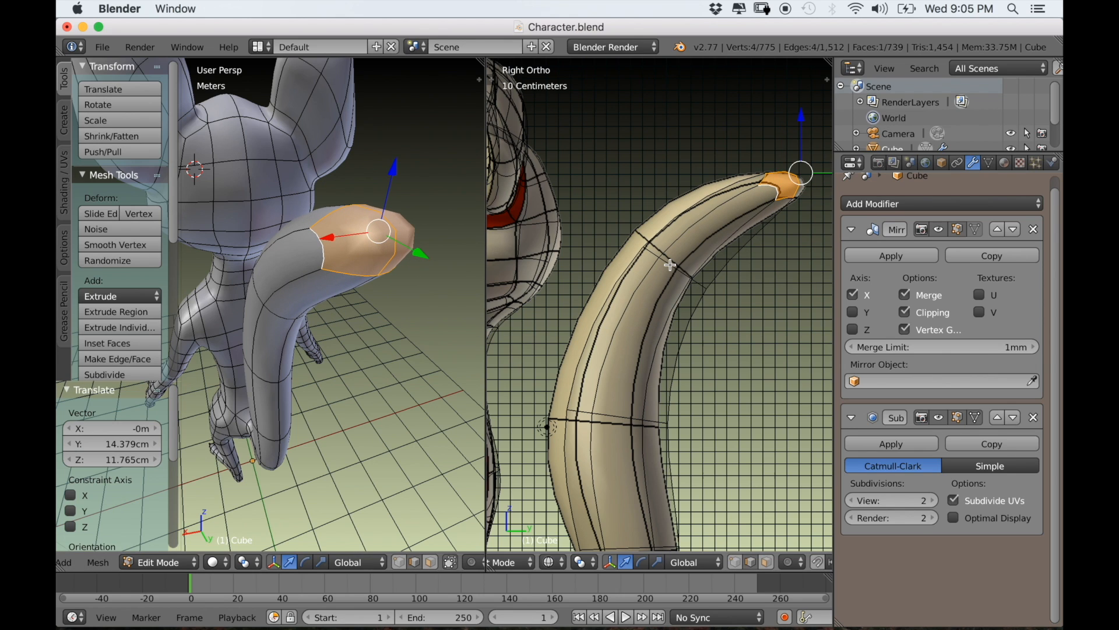
Rotate the edge loops of the upper tail to line up with the rings in the side reference.
right_click(670, 265, "alt")
scroll(717, 442, "up", 2)
key("r")
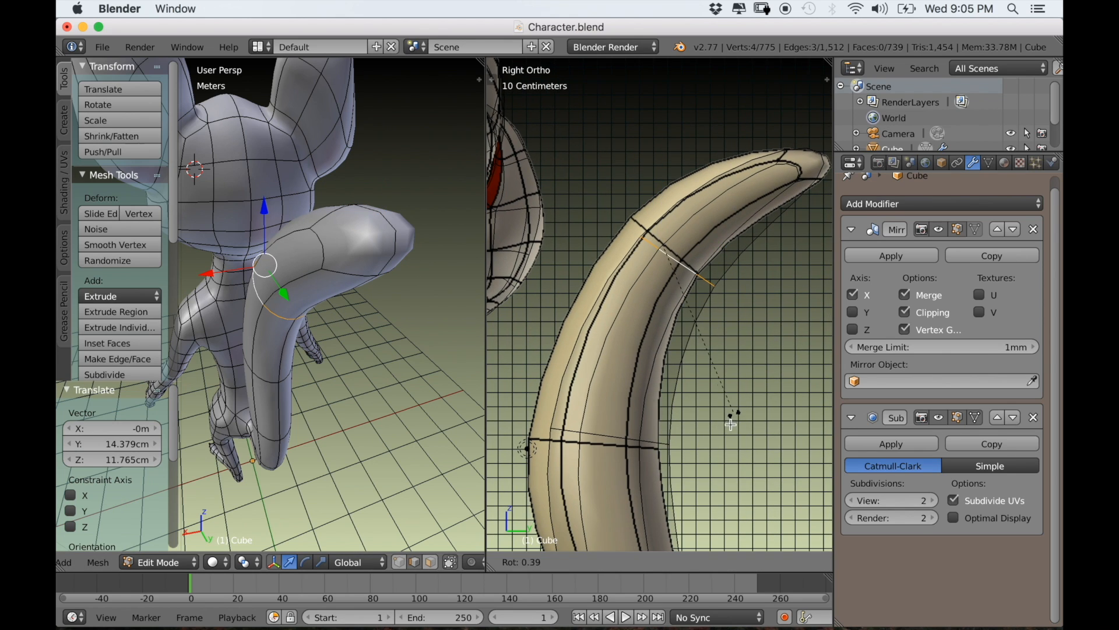
left_click(712, 438)
key("r")
left_click(727, 474)
Move the tail loop below the upper bend about -13.3 cm along Y and -9.4 cm along Z, rotate it -2.729° and scale it by 1.073.
key("g")
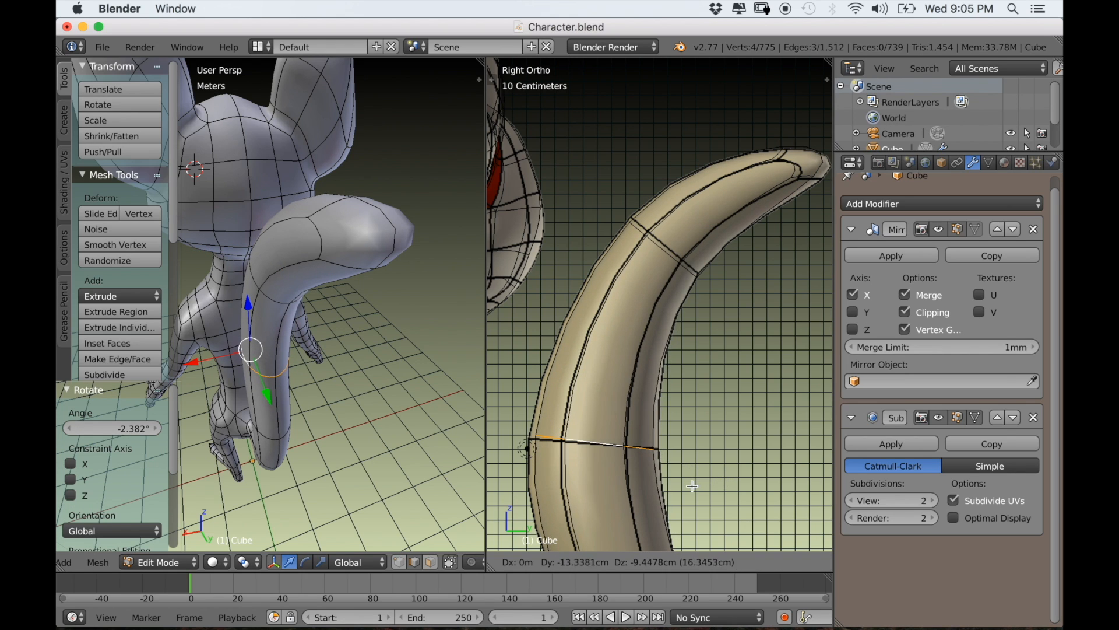
left_click(692, 486)
key("r")
left_click(711, 470)
key("s")
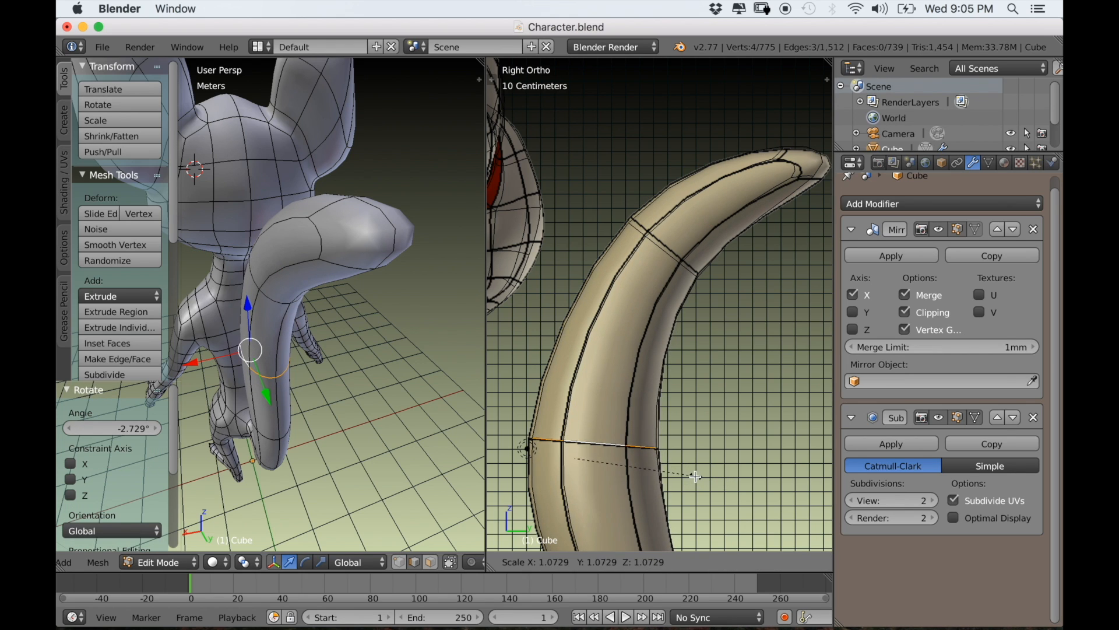
left_click(696, 477)
Move the loop above the tail's lower bend about 6 cm along Y and -2.8 cm along Z.
scroll(671, 449, "down", 10)
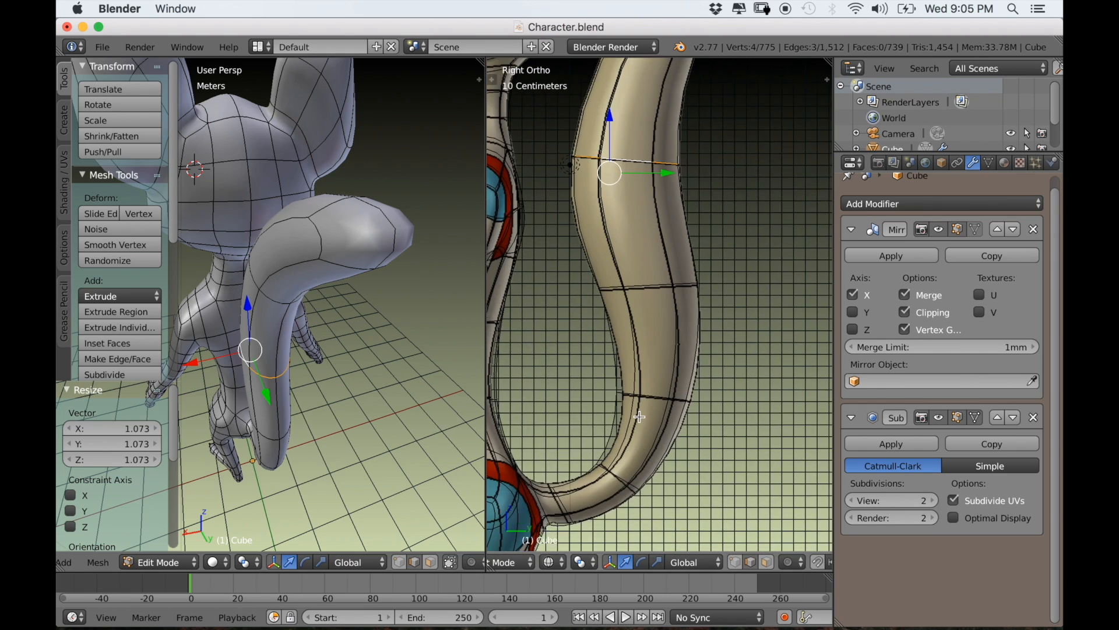
scroll(641, 402, "down", 3)
key("g")
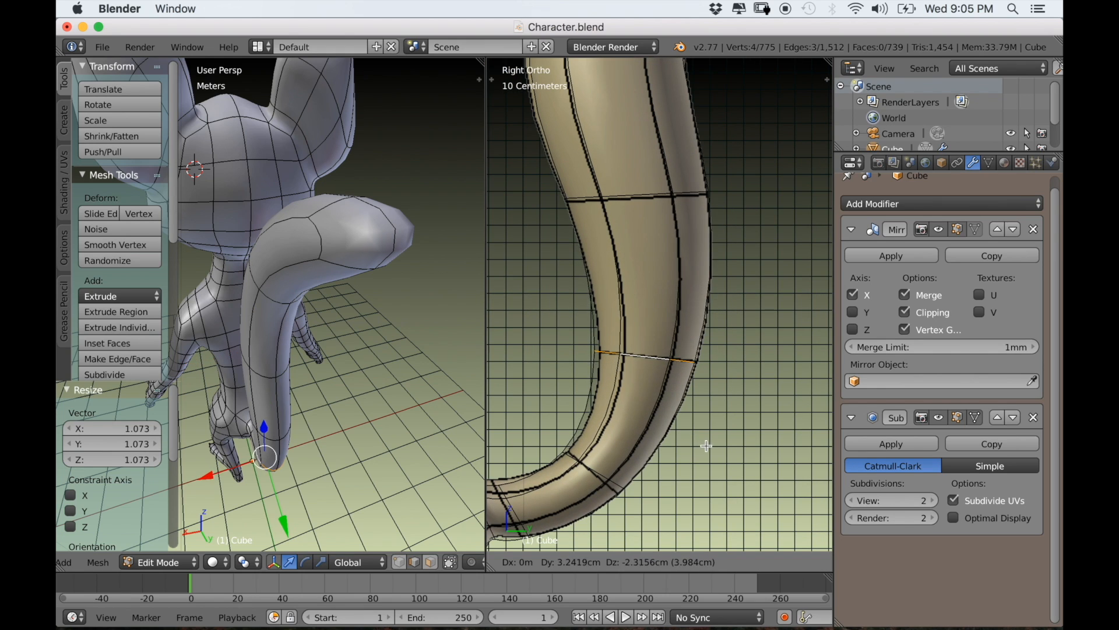
left_click(644, 410)
scroll(644, 411, "down", 2)
scroll(395, 436, "down", 4)
Examine the tail and the whole character from several angles, in and out of edit mode.
middle_click_drag(394, 436, 110, 498)
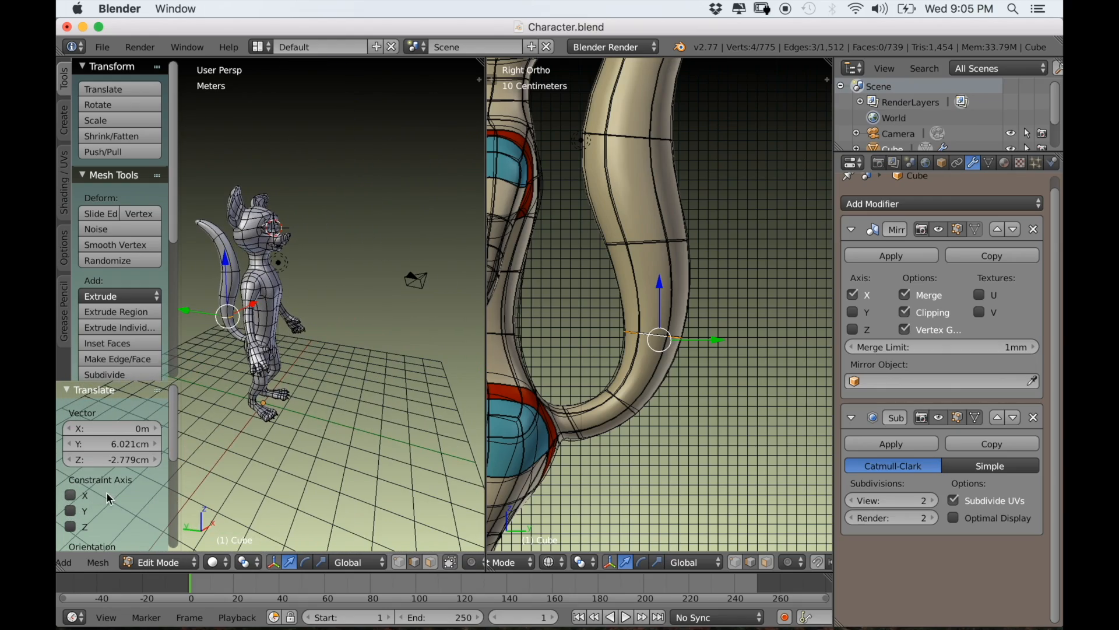
middle_click_drag(173, 476, 333, 508)
key("Tab")
middle_click_drag(326, 115, 309, 260)
scroll(673, 235, "down", 6)
middle_click_drag(635, 276, 569, 340, "shift")
scroll(635, 325, "up", 1)
key("Tab")
scroll(641, 357, "up", 3)
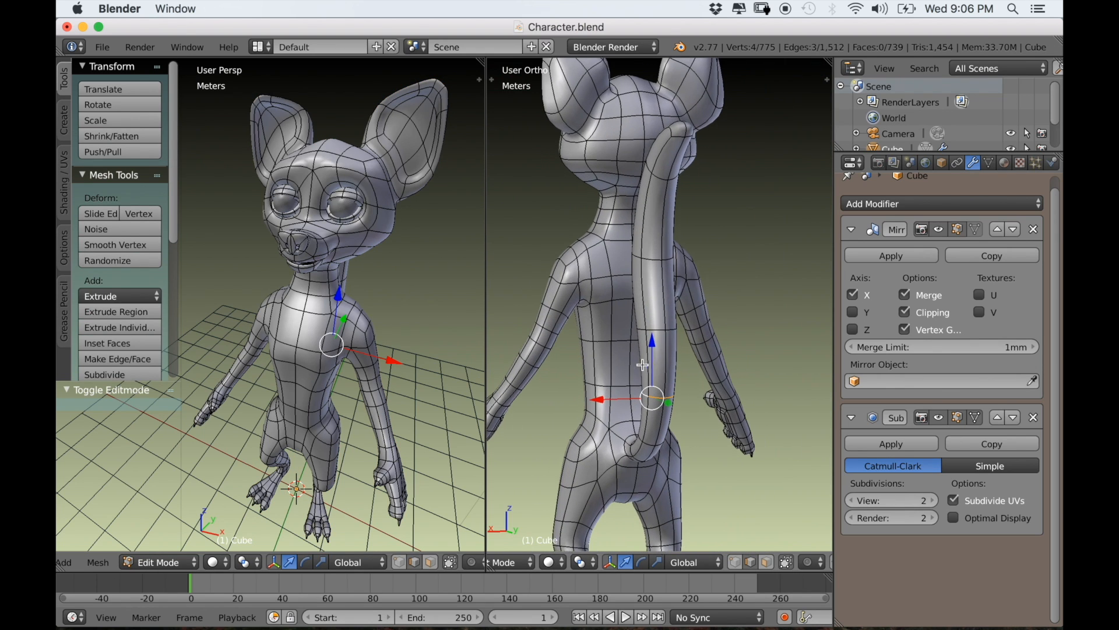
Scale two edge loops in the middle of the tail by about 1.3 along the global X axis.
key("z")
right_click(649, 263)
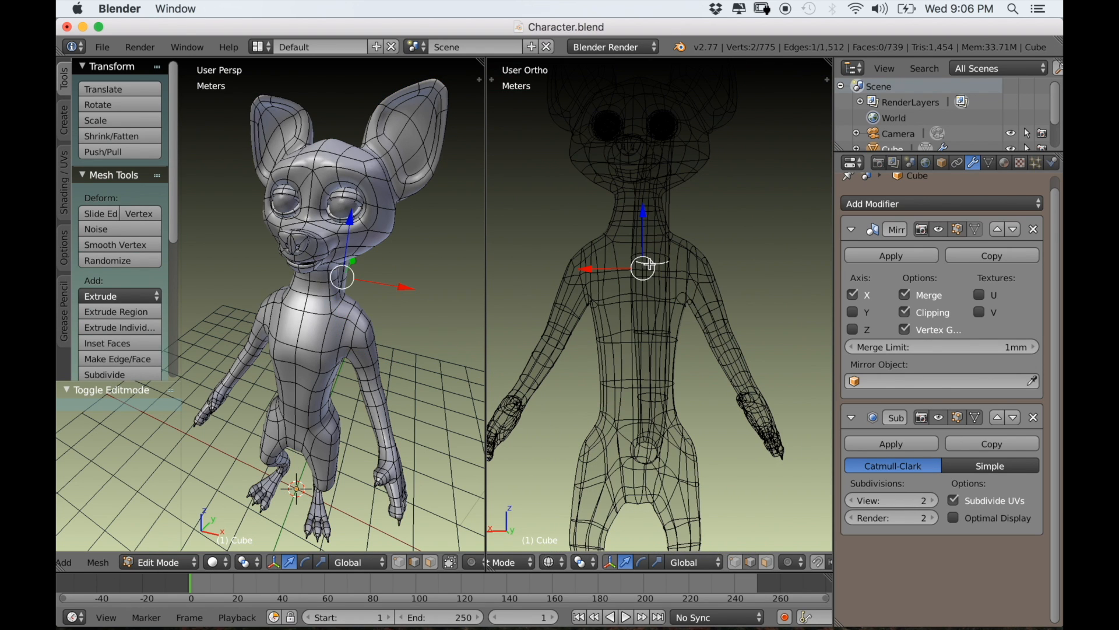
key("z")
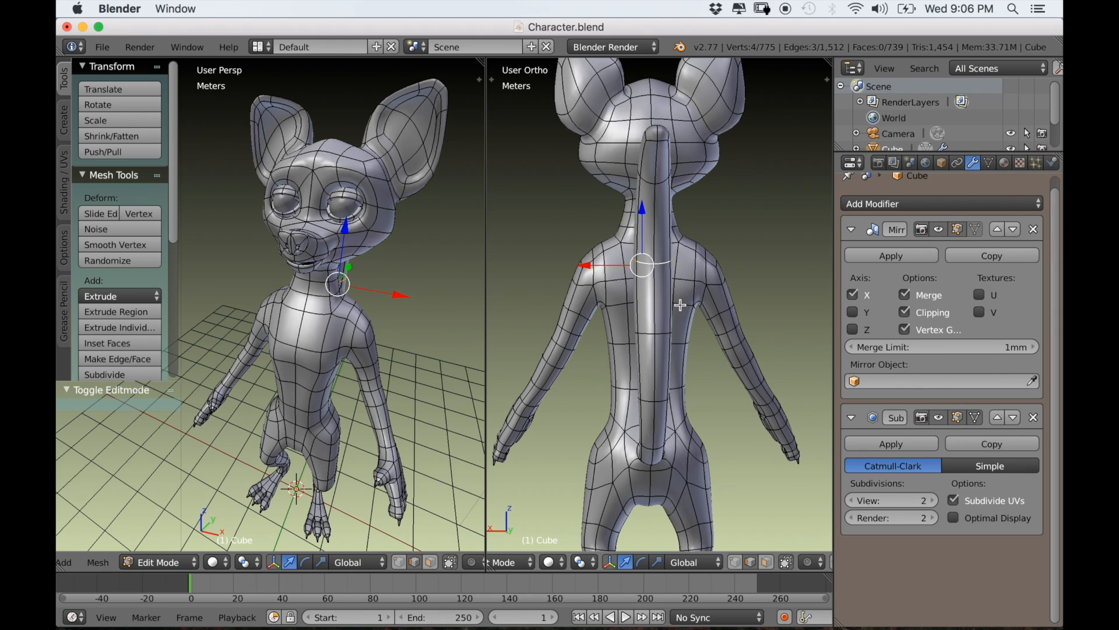
middle_click_drag(679, 303, 667, 333)
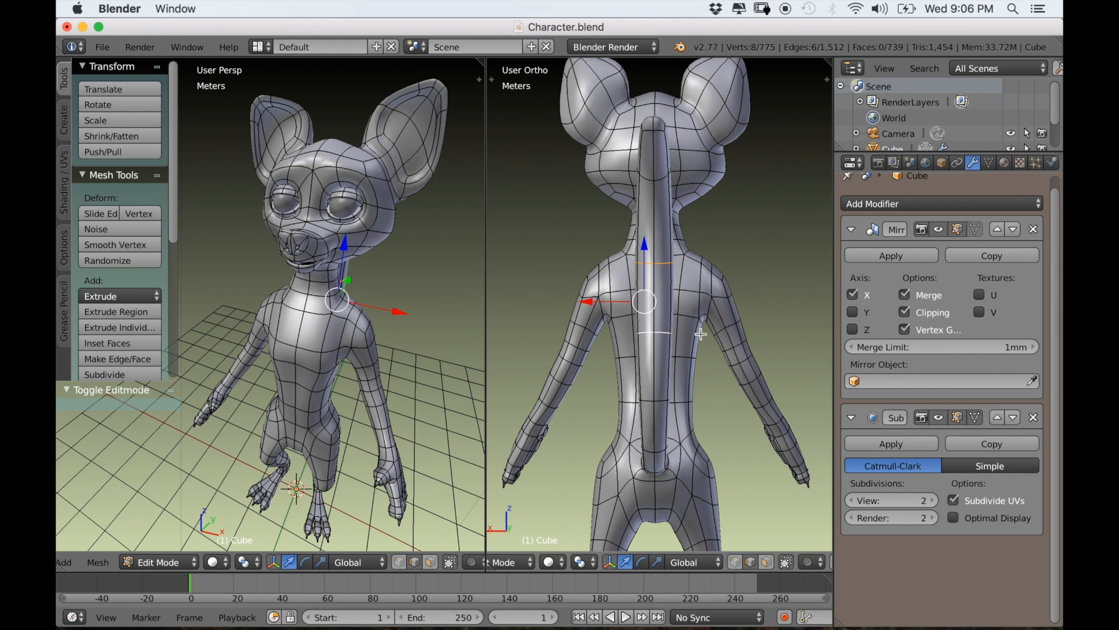
key("s")
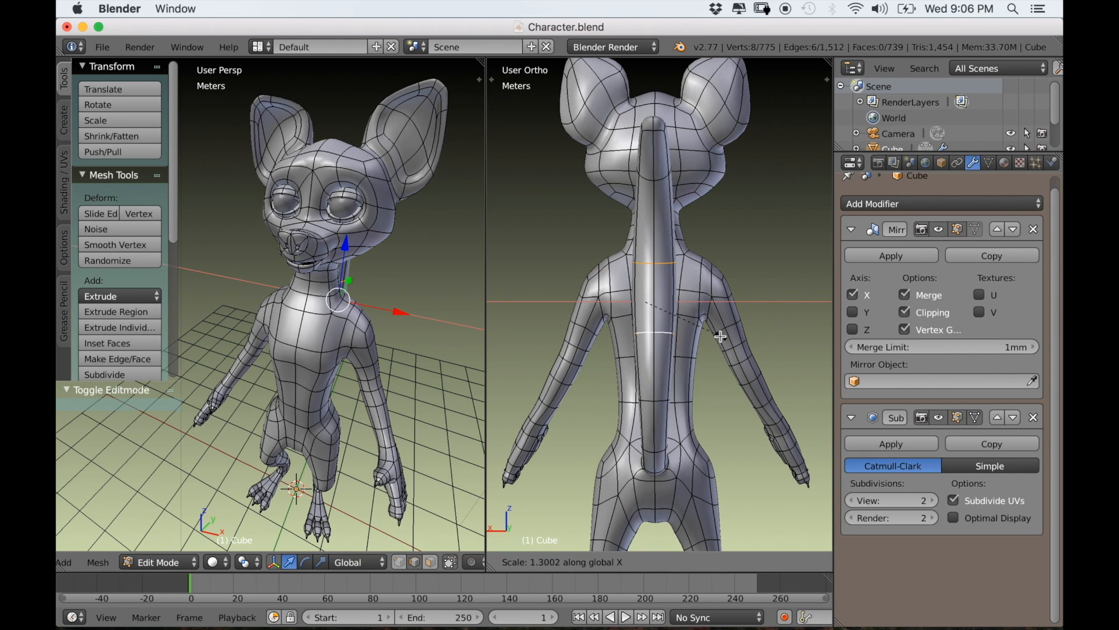
left_click(722, 337)
Widen the tail further along X with a scale of 1.166, and scale the loop at shoulder height by 1.352 along X.
middle_click_drag(723, 337, 654, 352)
key("s")
left_click(695, 311)
scroll(633, 327, "up", 4)
key("s")
key("x")
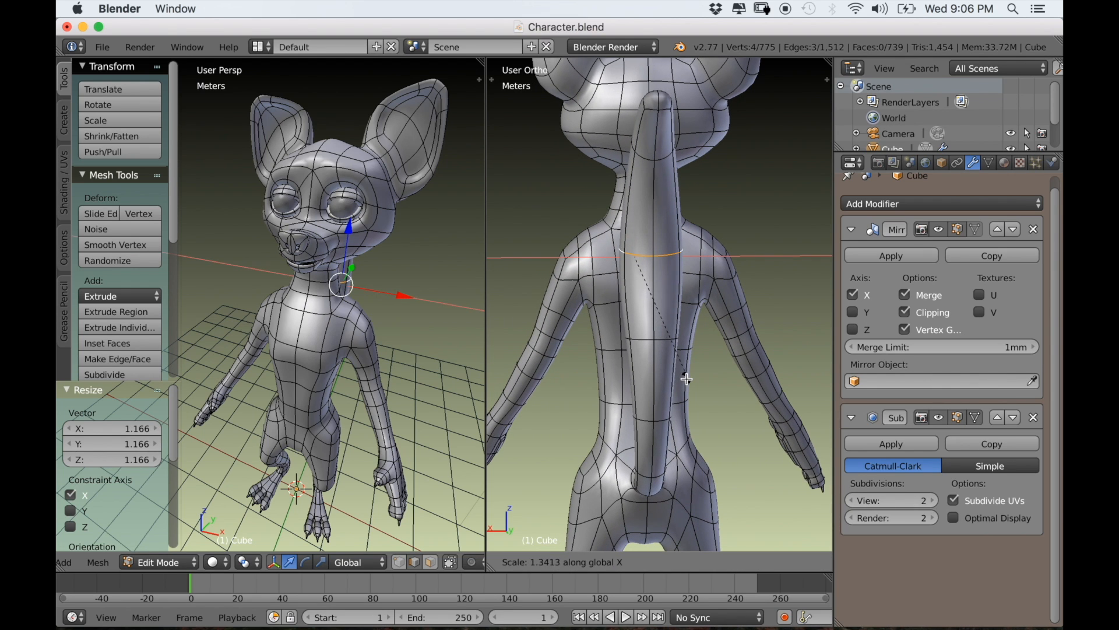
left_click(688, 380)
Scale the tail loop at mid-back height and deselect the whole mesh.
key("s")
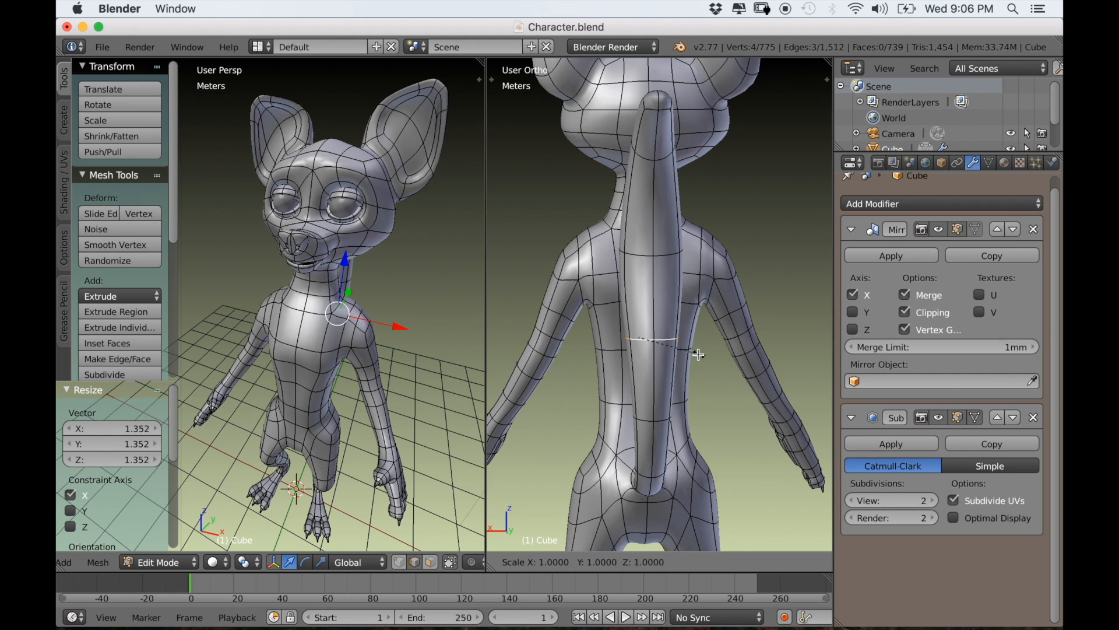
left_click(719, 365)
scroll(719, 365, "down", 1)
middle_click_drag(720, 365, 732, 339)
scroll(653, 193, "down", 2)
middle_click_drag(654, 199, 636, 333)
key("a")
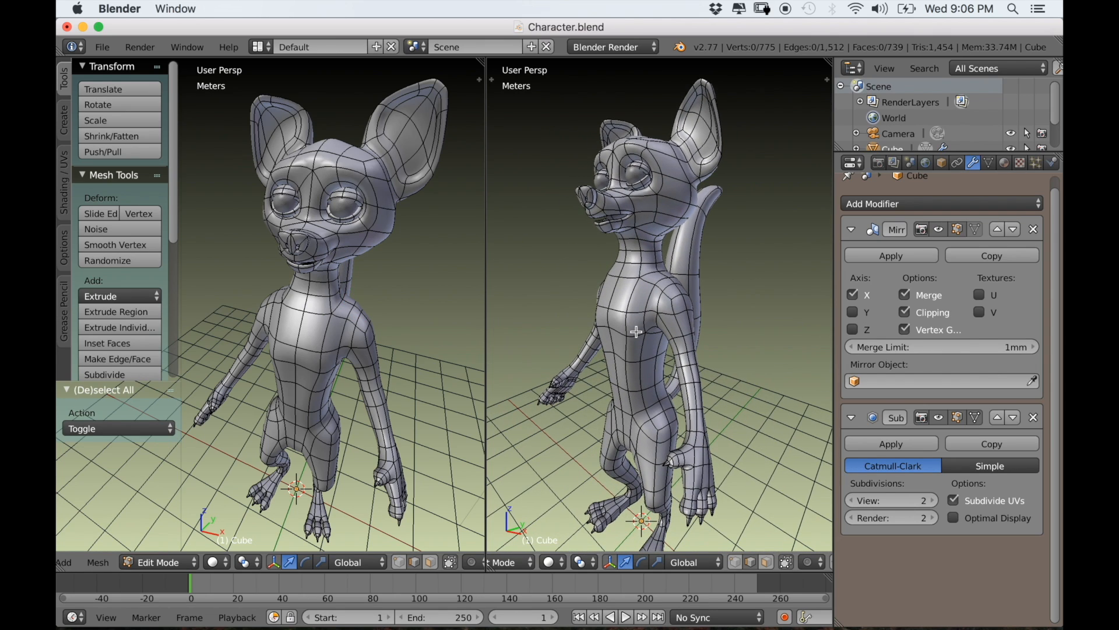
Switch to face selection and merge the two 3D views into a single front orthographic view of the head.
key("KP_1")
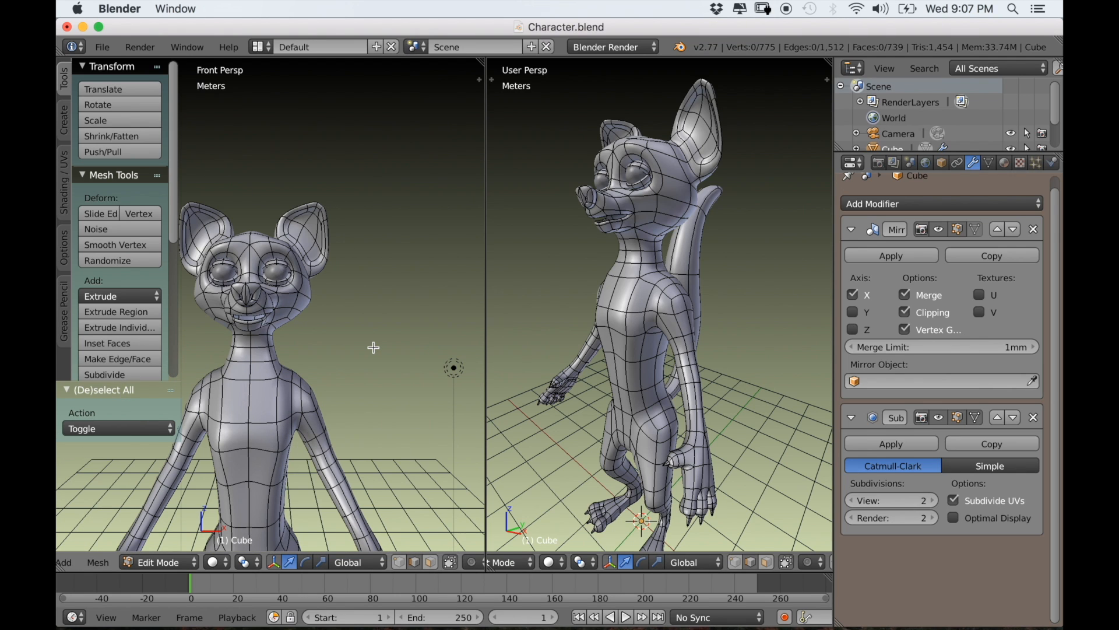
scroll(368, 354, "up", 4)
middle_click_drag(330, 378, 403, 366, "shift")
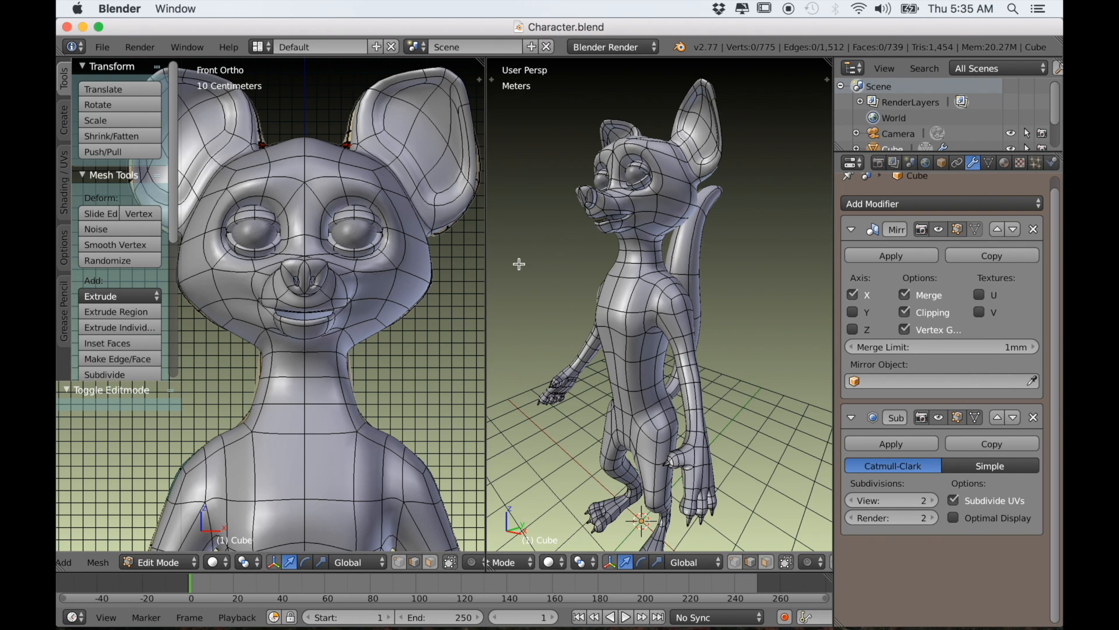
left_click(431, 562)
scroll(563, 382, "up", 5)
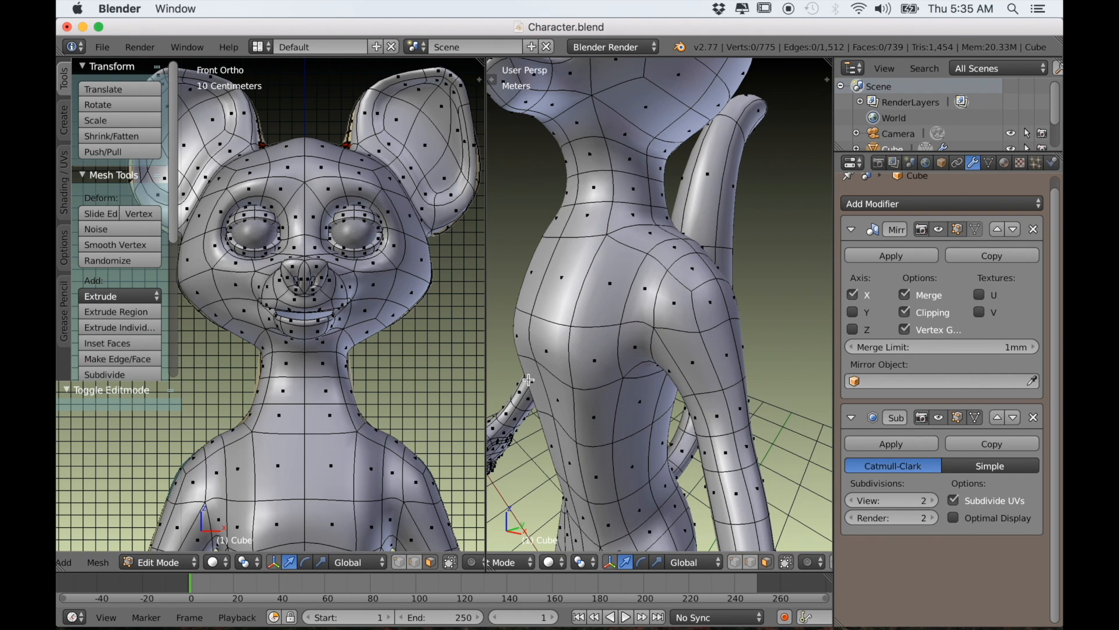
scroll(575, 367, "down", 2)
key("KP_3")
scroll(595, 344, "down", 3)
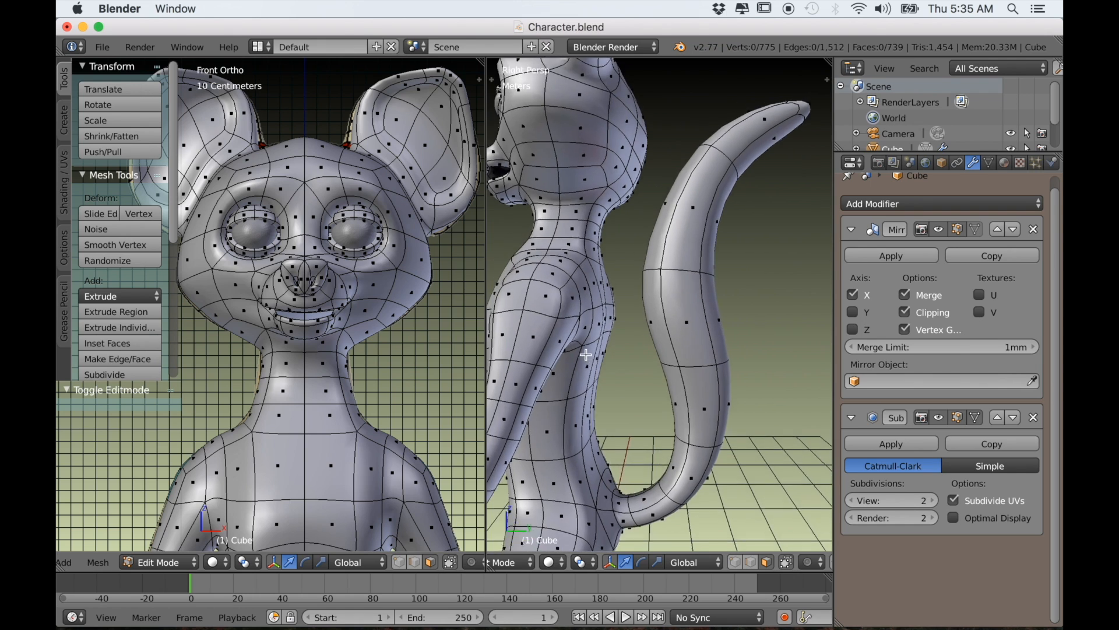
left_click_drag(482, 60, 512, 75)
scroll(457, 273, "down", 3)
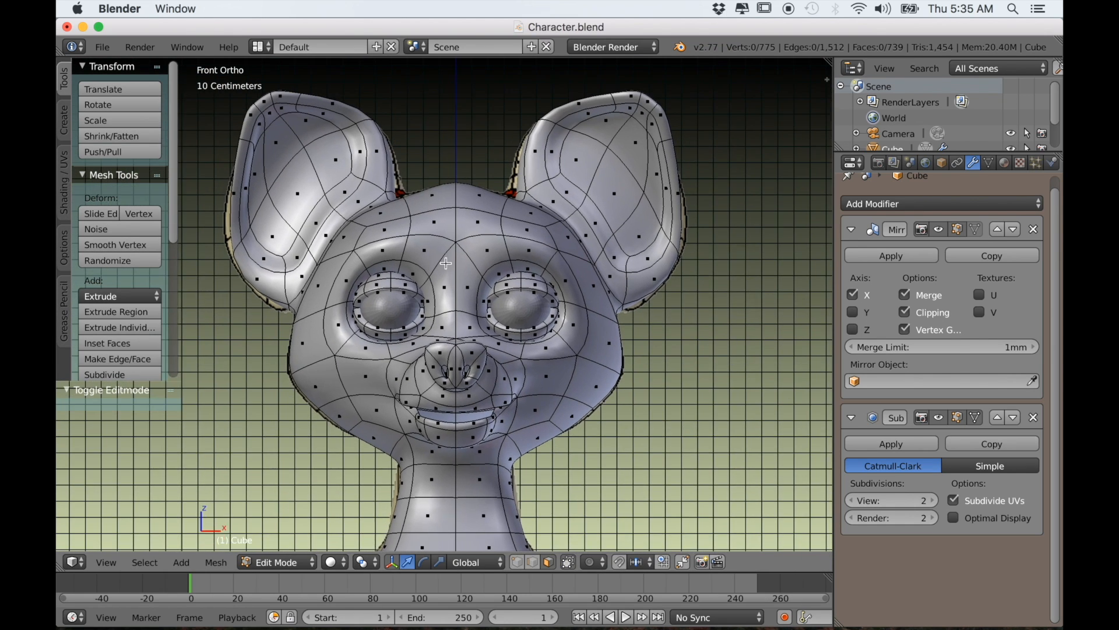
scroll(430, 272, "down", 1)
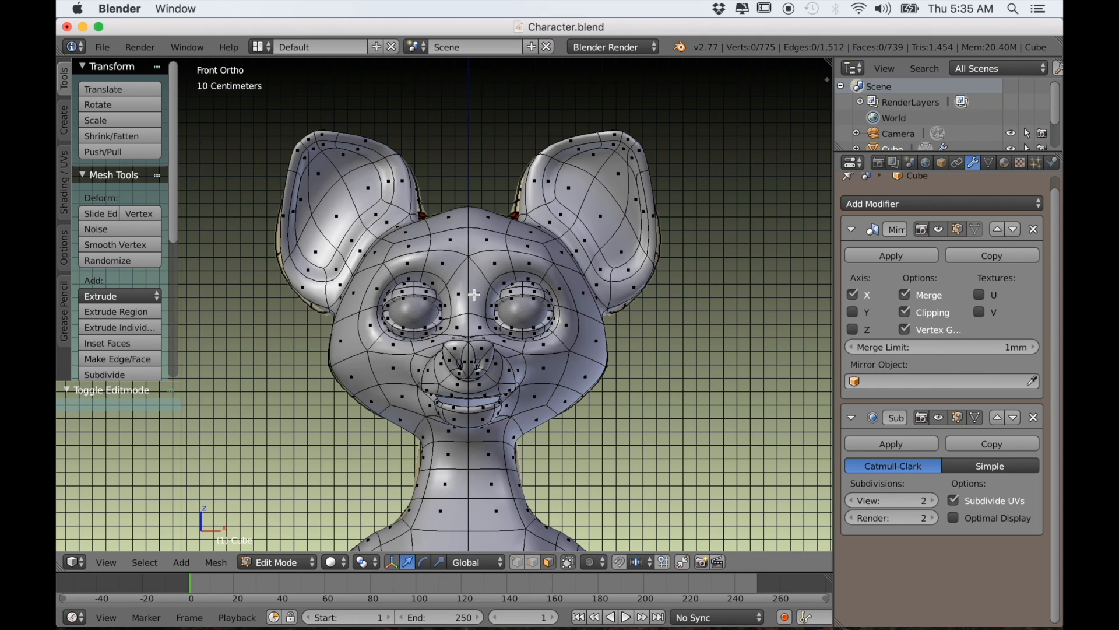
Isolate the muzzle and mouth faces by box-selecting them in a side wireframe view and hiding the rest of the mesh.
key("KP_3")
middle_click_drag(523, 330, 270, 270, "shift")
scroll(315, 305, "up", 3)
mouse_move(361, 287)
middle_mouse_down("shift")
mouse_move(348, 313)
mouse_move(379, 285)
middle_mouse_up("shift")
key("z")
scroll(379, 285, "down", 2)
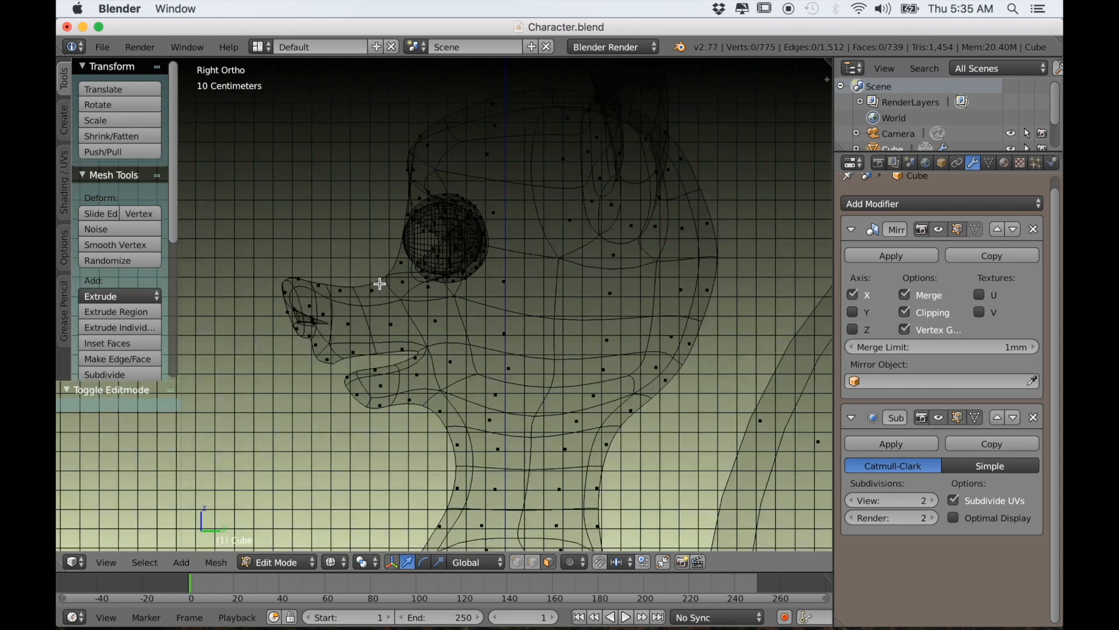
key("a")
key("a")
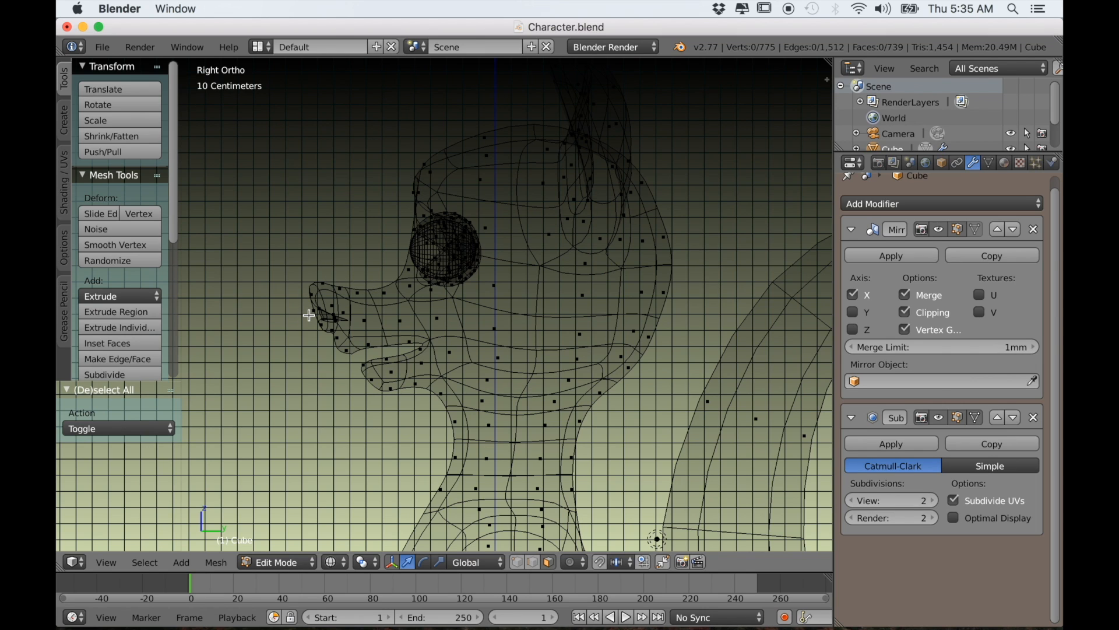
key("b")
left_click_drag(299, 269, 401, 431)
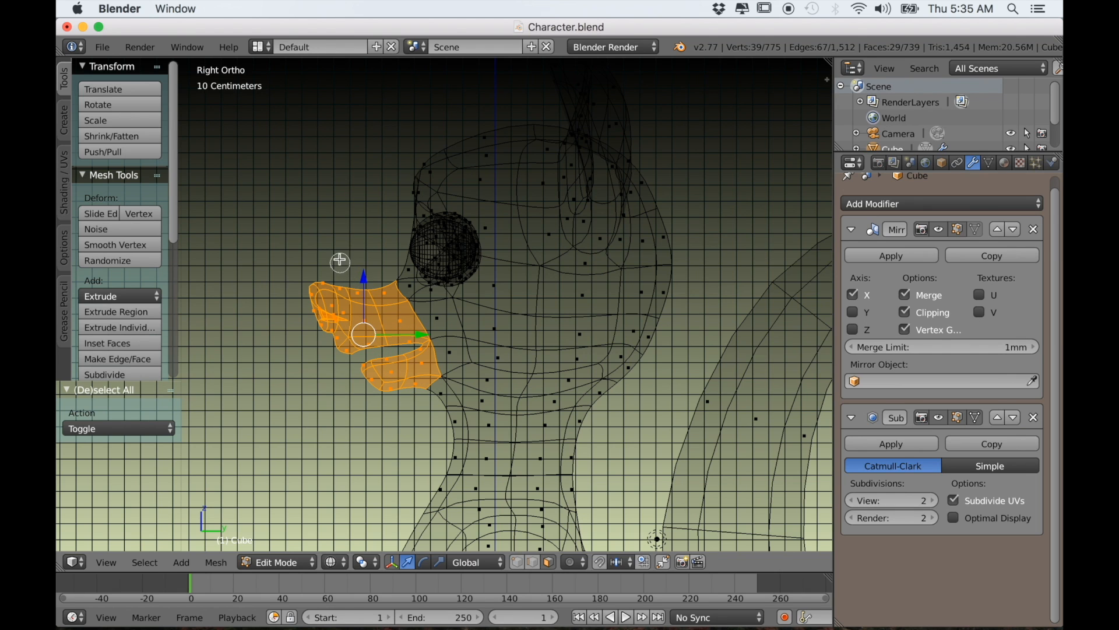
scroll(412, 353, "up", 3)
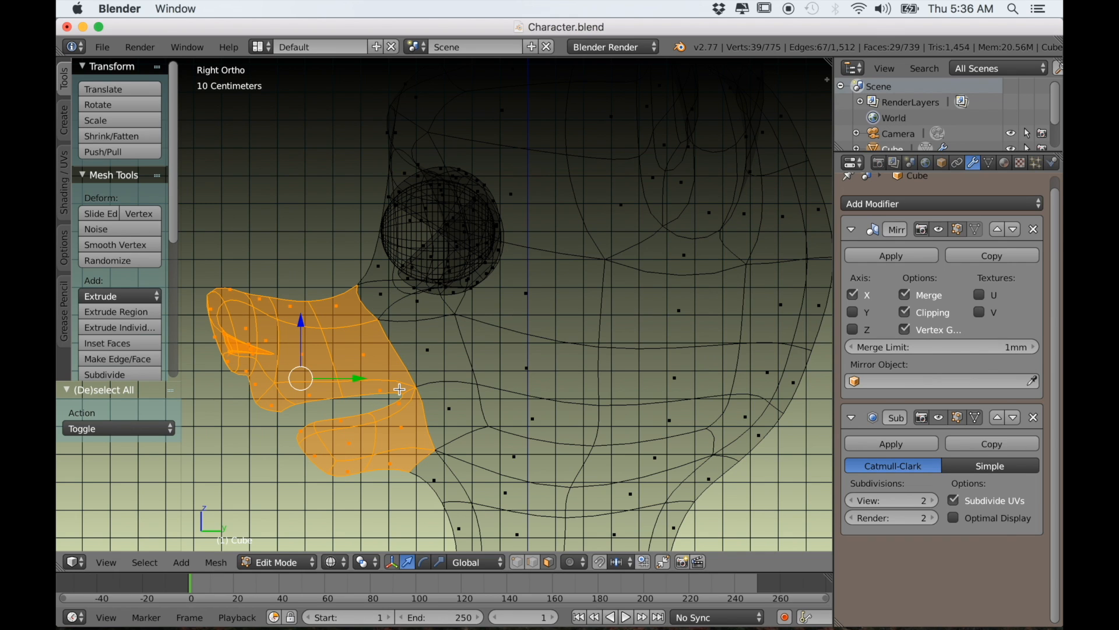
key("ctrl+i")
key("h")
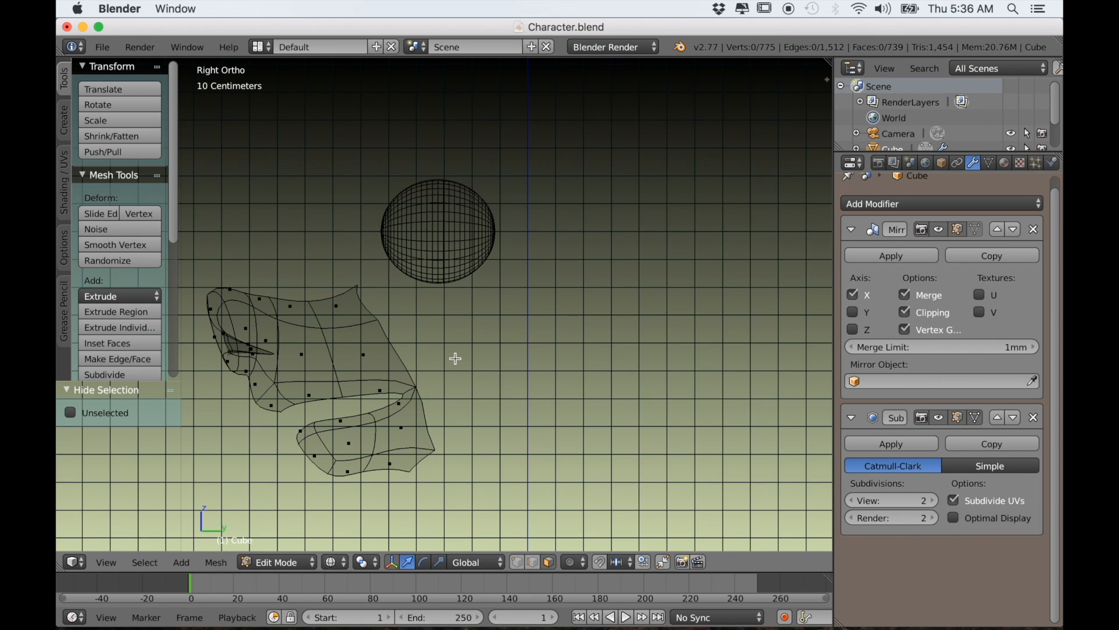
Extrude the inner edge at the corner of the lower lip about -44.4 cm along X to the mirror centre, in solid shading.
mouse_move(421, 374)
middle_mouse_down("shift")
mouse_move(513, 363)
mouse_move(448, 405)
mouse_move(415, 378)
mouse_move(475, 370)
mouse_move(466, 362)
mouse_move(452, 382)
mouse_move(476, 395)
mouse_move(455, 391)
middle_mouse_up("shift")
key("z")
scroll(512, 363, "down", 3)
scroll(480, 373, "up", 5)
scroll(465, 362, "up", 3)
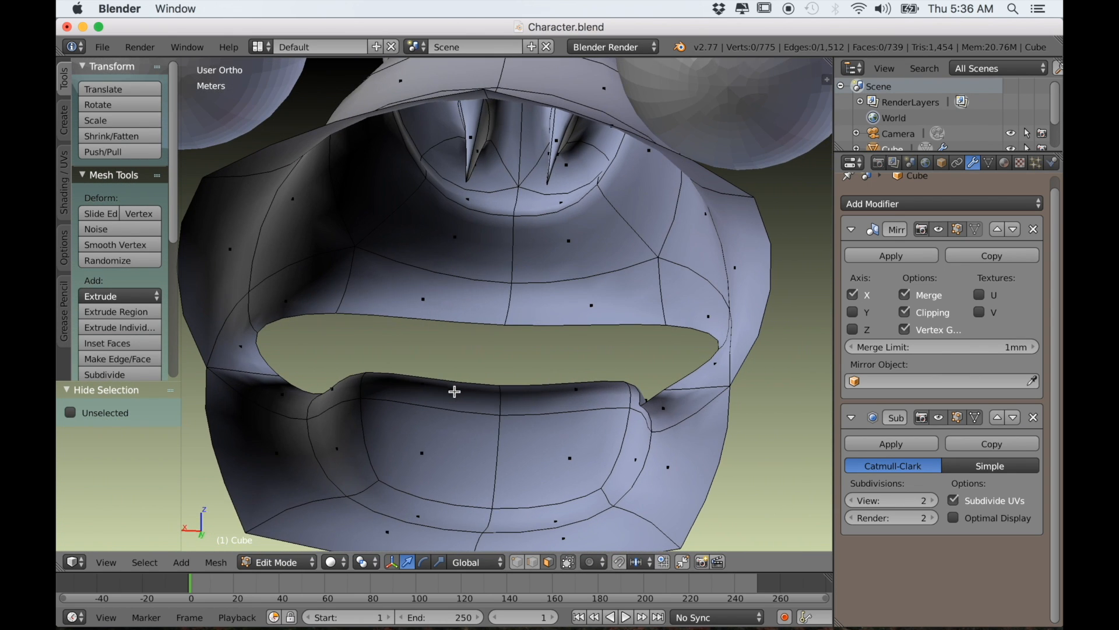
middle_click_drag(517, 515, 437, 435)
right_click(341, 361)
middle_click_drag(343, 362, 401, 421)
right_click(312, 380)
middle_click_drag(329, 405, 497, 393)
middle_click_drag(616, 339, 539, 405)
key("e")
key("x")
left_click(75, 419)
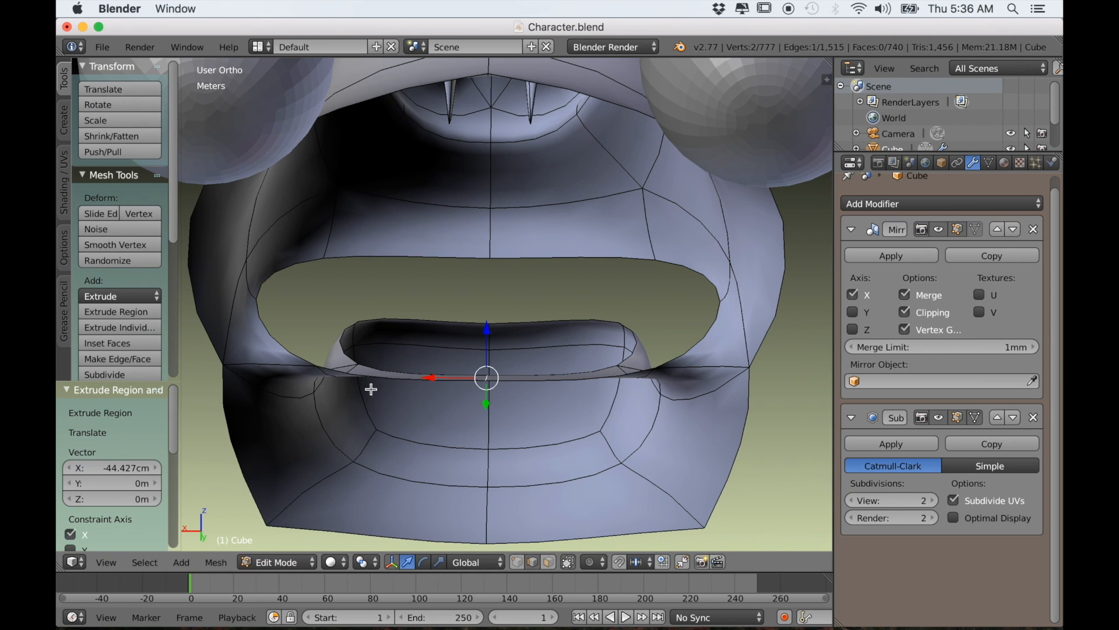
Fill a face between the newly extruded edge and the inner edge of the lower lip.
middle_click_drag(371, 389, 301, 380)
right_click(345, 288, "shift")
middle_click_drag(346, 287, 417, 357)
key("f")
Extrude the inner edge at the side of the mouth opening about -43.6 cm along X to the mirror centre.
right_click(227, 299)
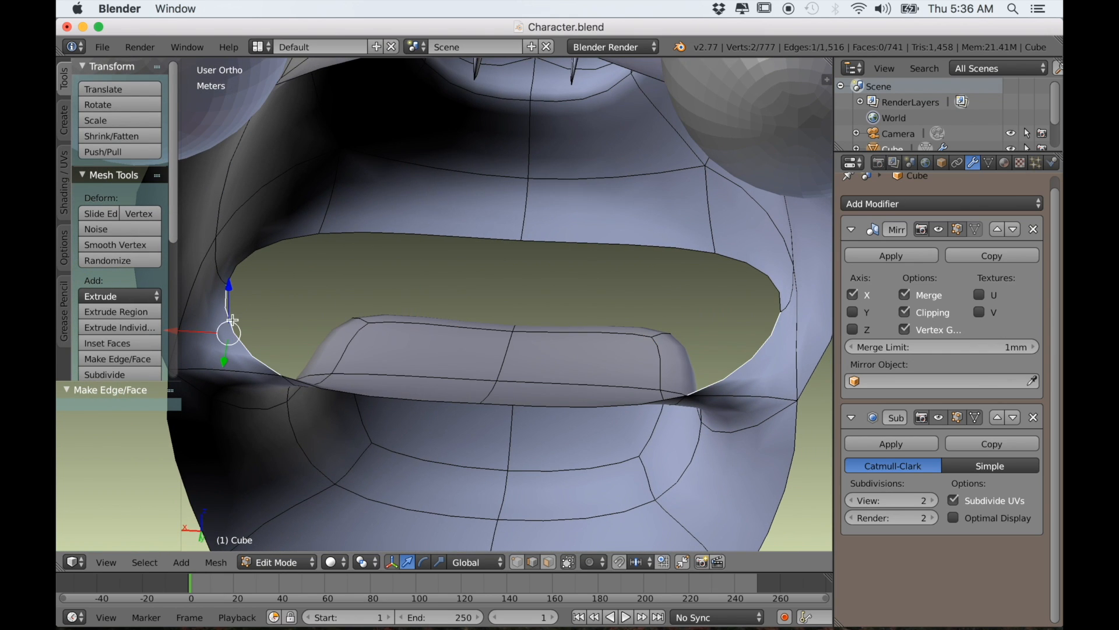
middle_click_drag(233, 321, 243, 326)
scroll(265, 352, "down", 1)
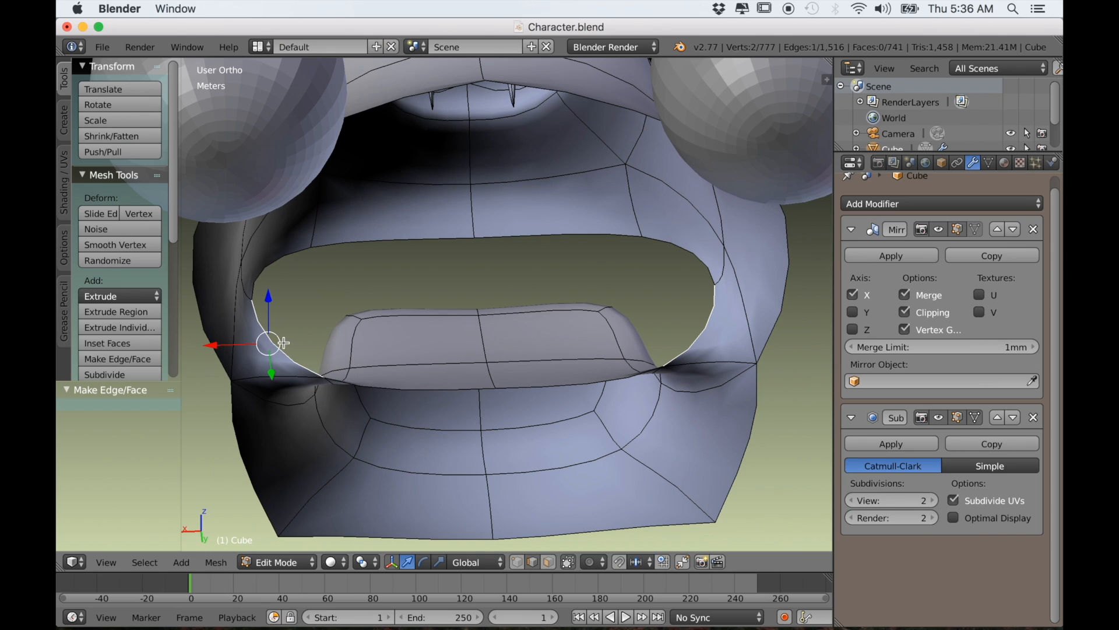
key("e")
key("x")
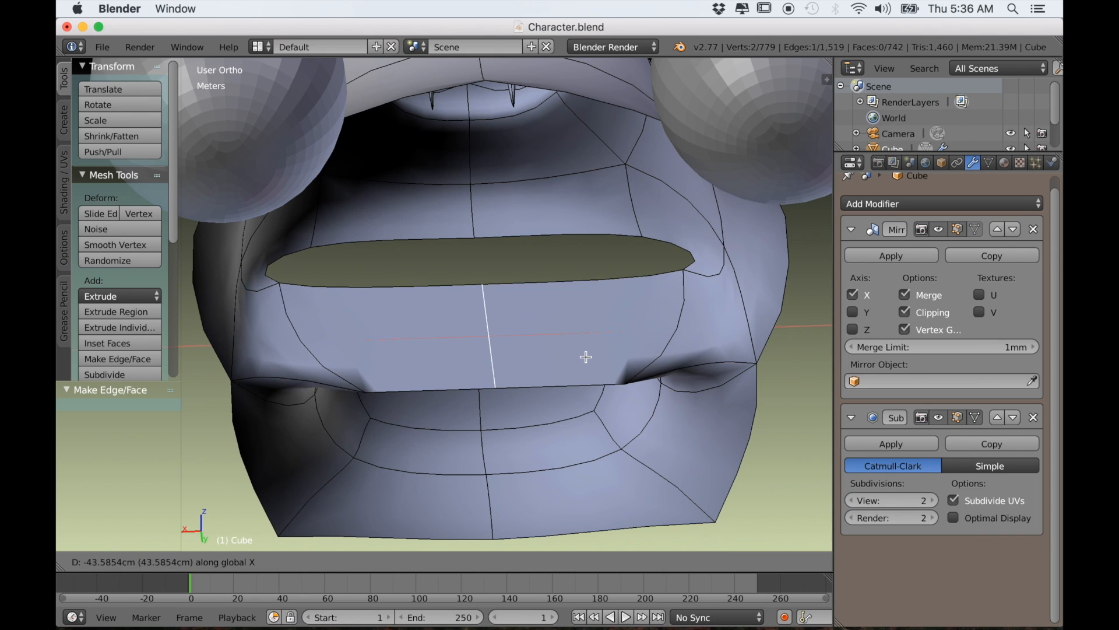
left_click(587, 357)
Fill a face between the newly extruded edge and the inner edge of the upper lip.
right_click(343, 285, "shift")
middle_click_drag(343, 285, 507, 238)
mouse_move(388, 296)
middle_mouse_down()
mouse_move(455, 333)
mouse_move(251, 379)
mouse_move(260, 408)
mouse_move(317, 430)
mouse_move(345, 404)
middle_mouse_up()
key("f")
key("z")
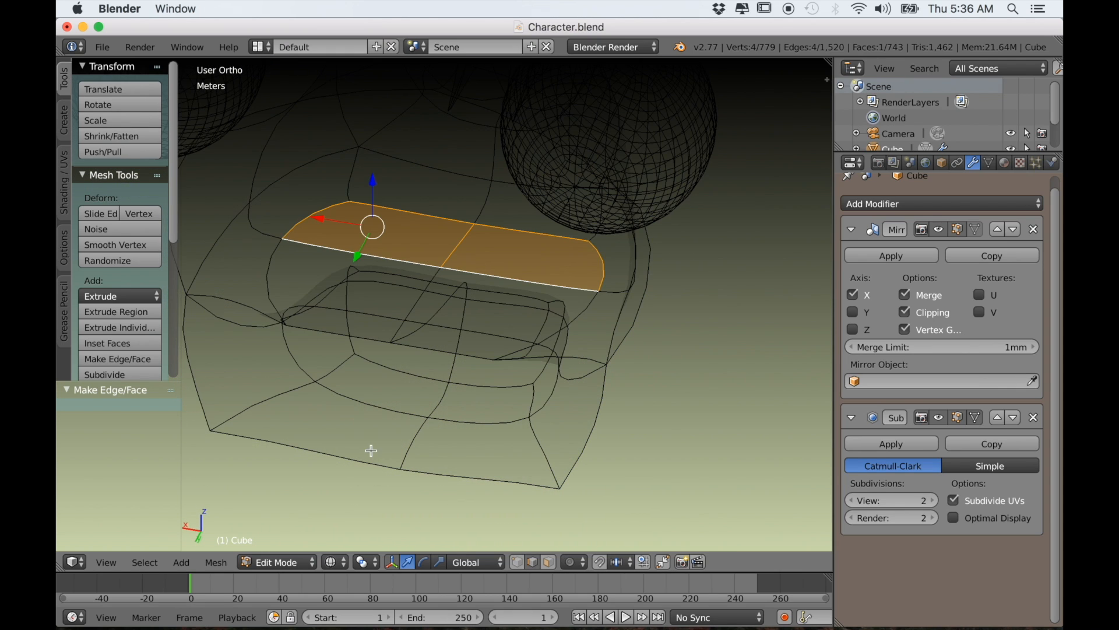
Merge the two overlapping vertices on the mirror centre line at their centre, where the filled mouth faces meet.
left_click(517, 562)
scroll(421, 435, "up", 2)
middle_click_drag(422, 433, 410, 454)
scroll(411, 454, "up", 1)
scroll(372, 388, "down", 1)
mouse_move(372, 388)
middle_mouse_down()
mouse_move(357, 375)
mouse_move(359, 253)
mouse_move(404, 350)
middle_mouse_up()
key("z")
right_click(441, 430)
middle_click_drag(440, 429, 409, 427)
key("z")
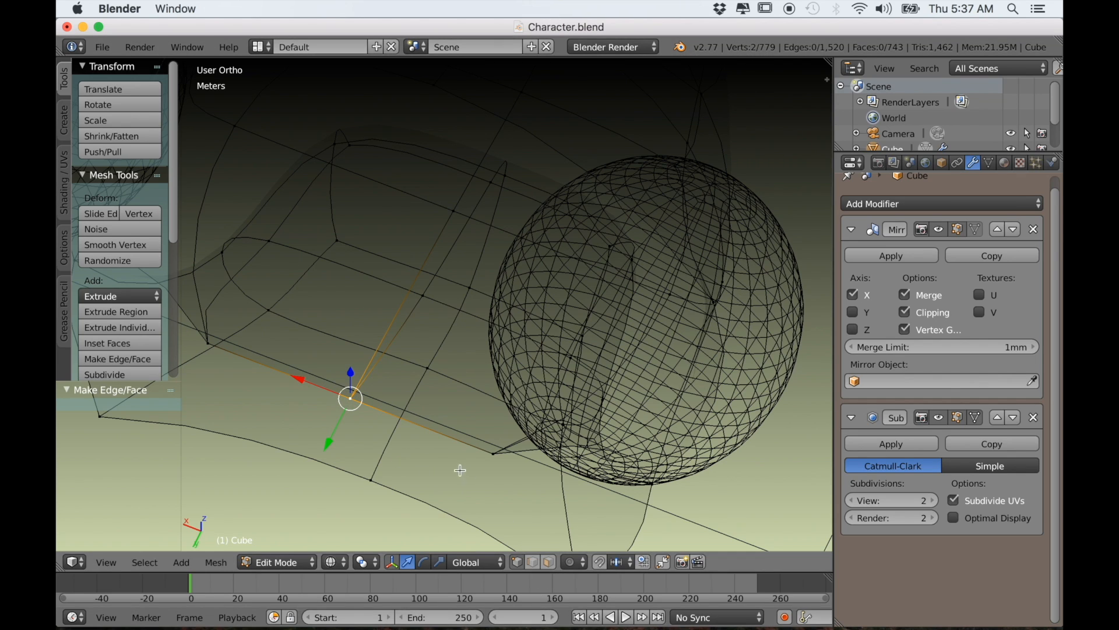
key("alt+m")
left_click(447, 506)
Select the two filled faces at the back of the mouth in solid shading and extrude them in place.
key("z")
mouse_move(374, 494)
middle_mouse_down()
mouse_move(368, 390)
mouse_move(351, 428)
mouse_move(393, 463)
mouse_move(507, 418)
mouse_move(571, 446)
mouse_move(548, 417)
mouse_move(580, 421)
mouse_move(554, 421)
middle_mouse_up()
scroll(369, 454, "down", 1)
scroll(369, 453, "down", 2)
middle_click_drag(506, 491, 466, 471)
right_click(420, 362)
right_click(420, 345, "shift")
middle_click_drag(464, 402, 483, 408)
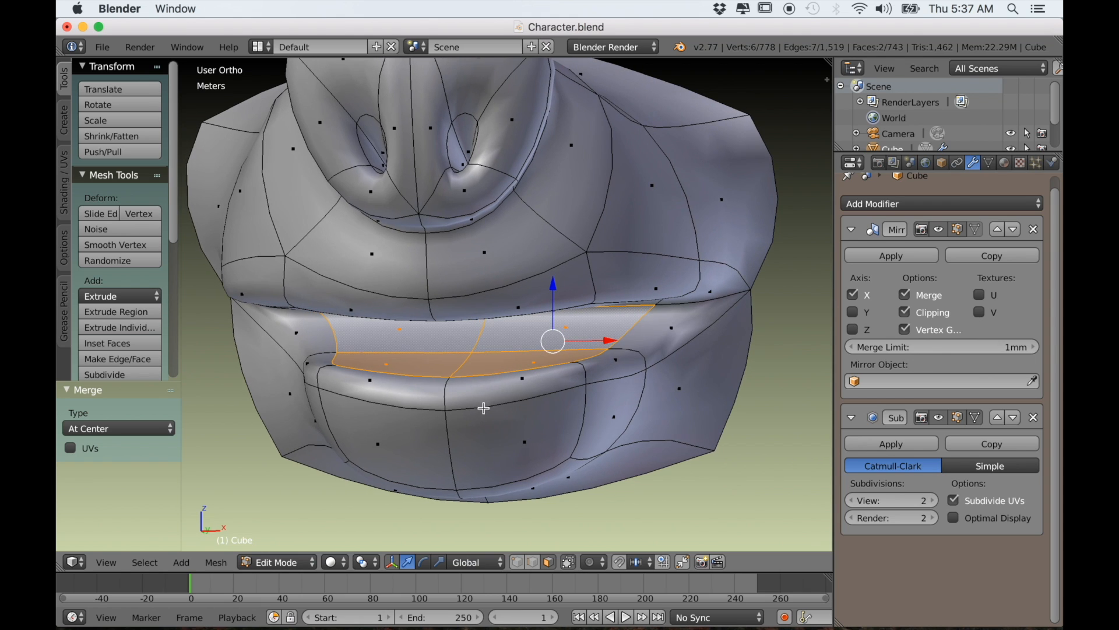
key("e")
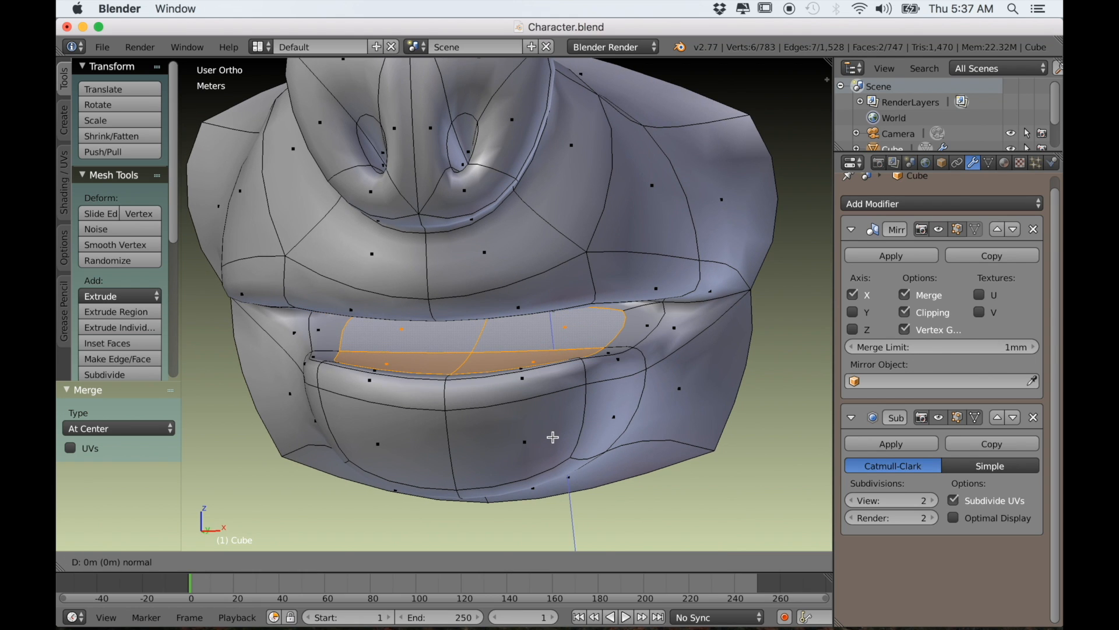
left_click(553, 437)
Extrude the selected mouth faces again, inward, and scale them to 0.589.
middle_click_drag(512, 442, 520, 441)
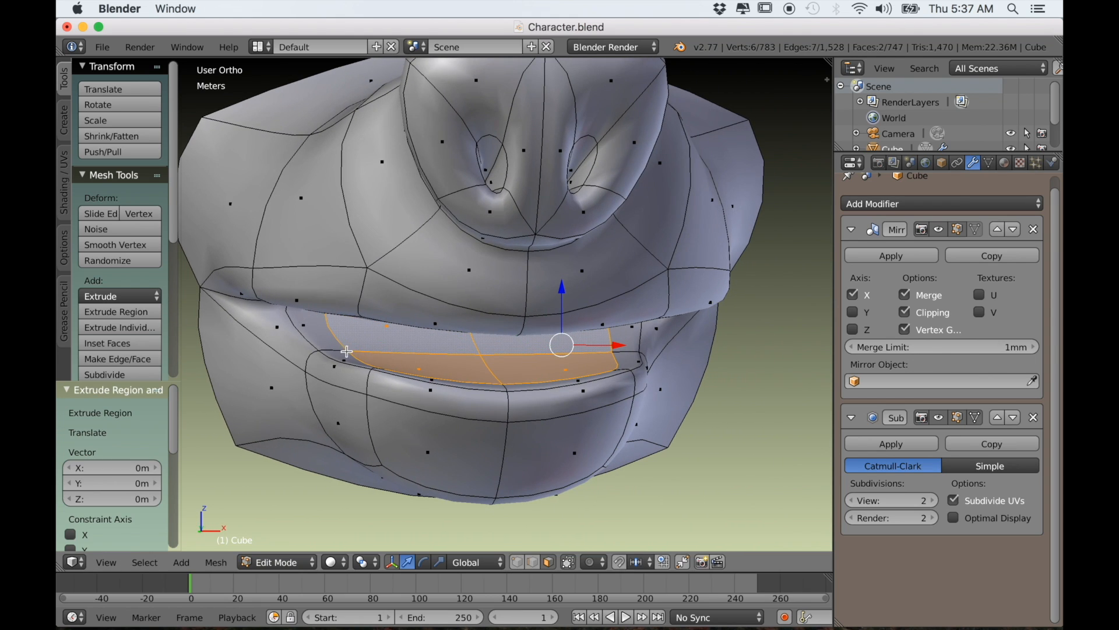
middle_click_drag(347, 351, 482, 382)
key("e")
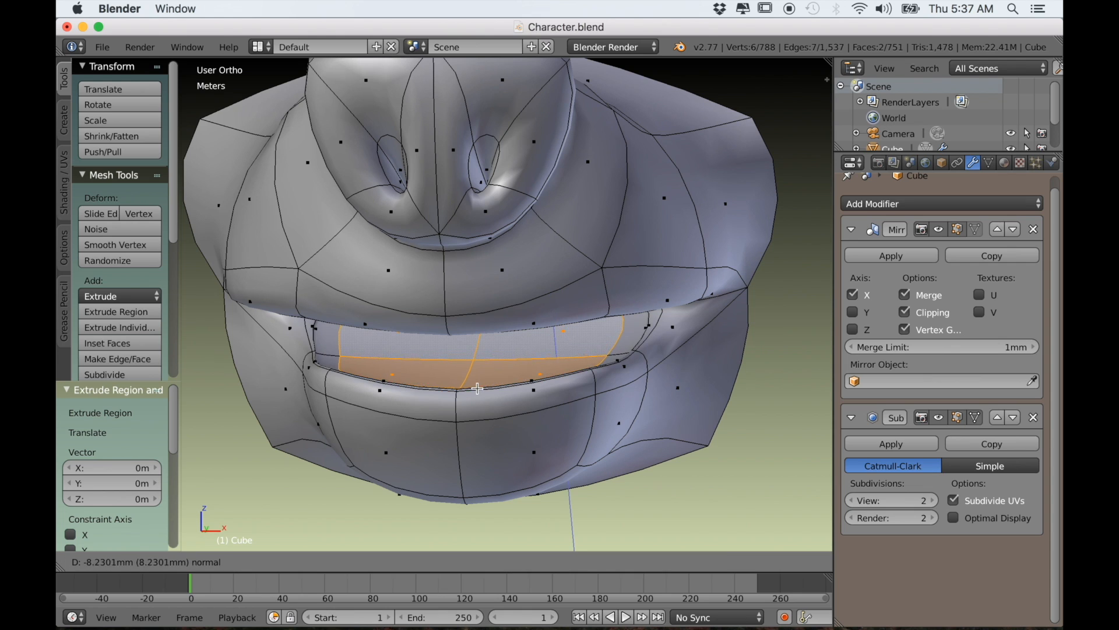
left_click(509, 473)
middle_click_drag(475, 460, 463, 497)
key("s")
left_click(565, 469)
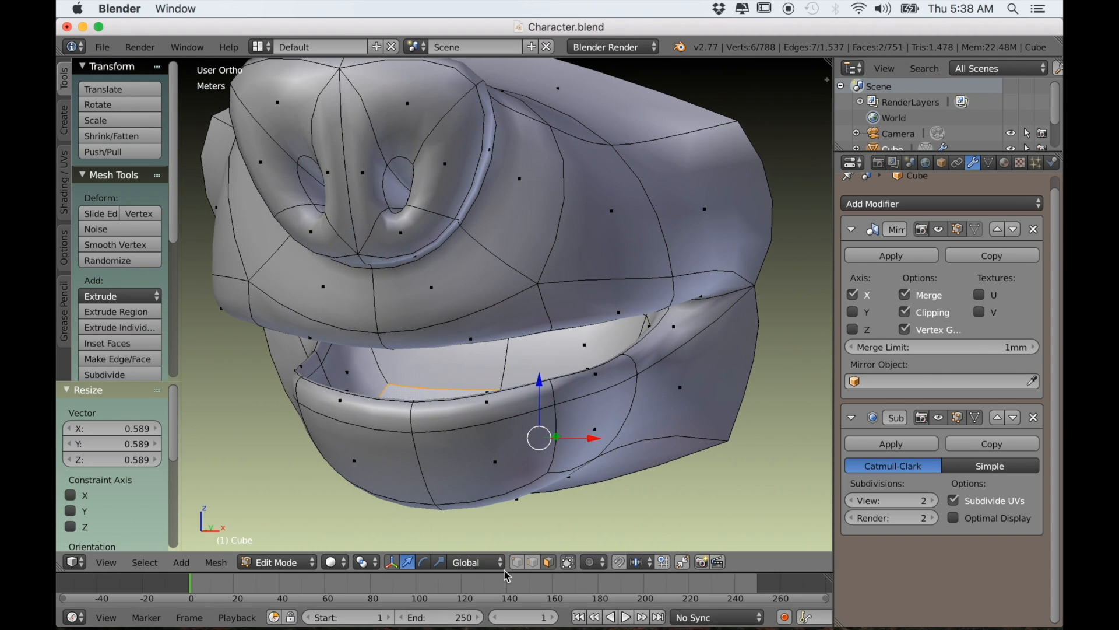
Move the edges at the mouth's inner corner inward along X, then adjust the corner about 1.1 cm along Y.
scroll(355, 468, "up", 1)
middle_click_drag(338, 386, 664, 408)
scroll(445, 382, "down", 4)
scroll(352, 405, "up", 5)
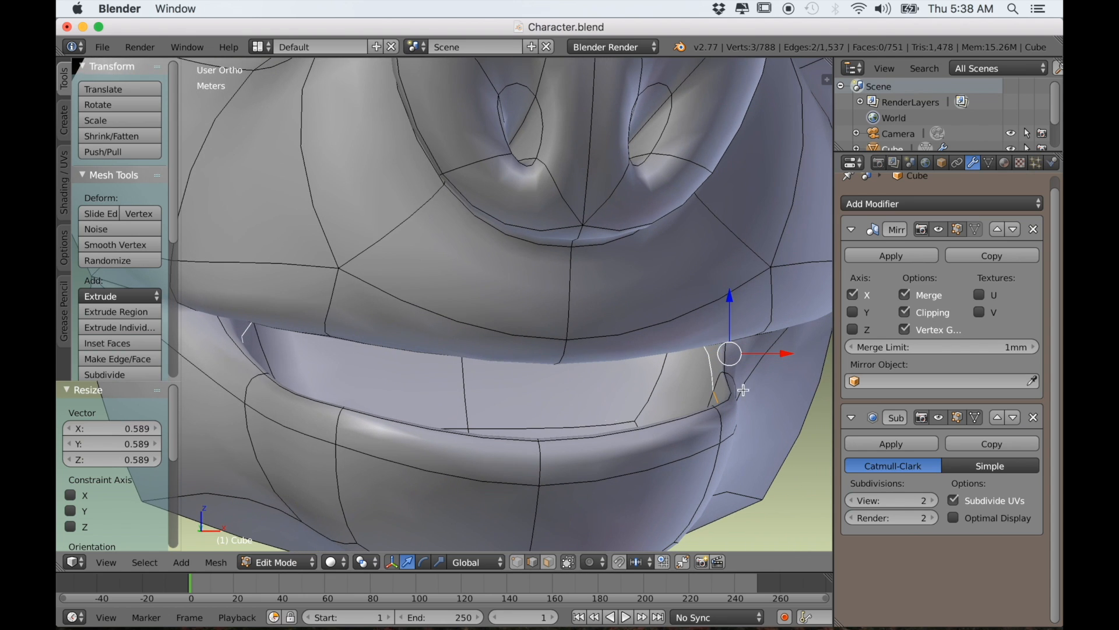
left_click_drag(786, 352, 740, 367)
middle_click_drag(741, 368, 710, 399)
right_click(711, 420)
left_click_drag(678, 392, 662, 392)
middle_click_drag(662, 391, 571, 393)
Select the two inner mouth faces behind the lips, extrude them in place, and extrude them again about -16.5 cm along their normal.
scroll(555, 384, "down", 3)
scroll(544, 496, "up", 2)
middle_click_drag(543, 495, 505, 479)
right_click(597, 284)
right_click(390, 289, "shift")
middle_click_drag(392, 295, 596, 382)
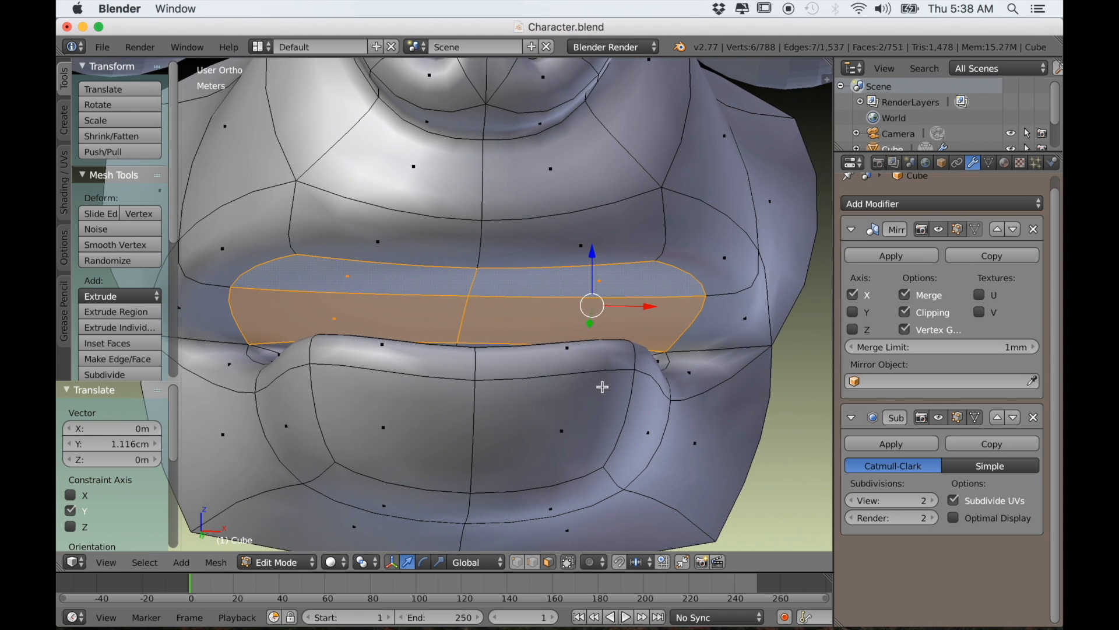
key("e")
right_click(601, 387)
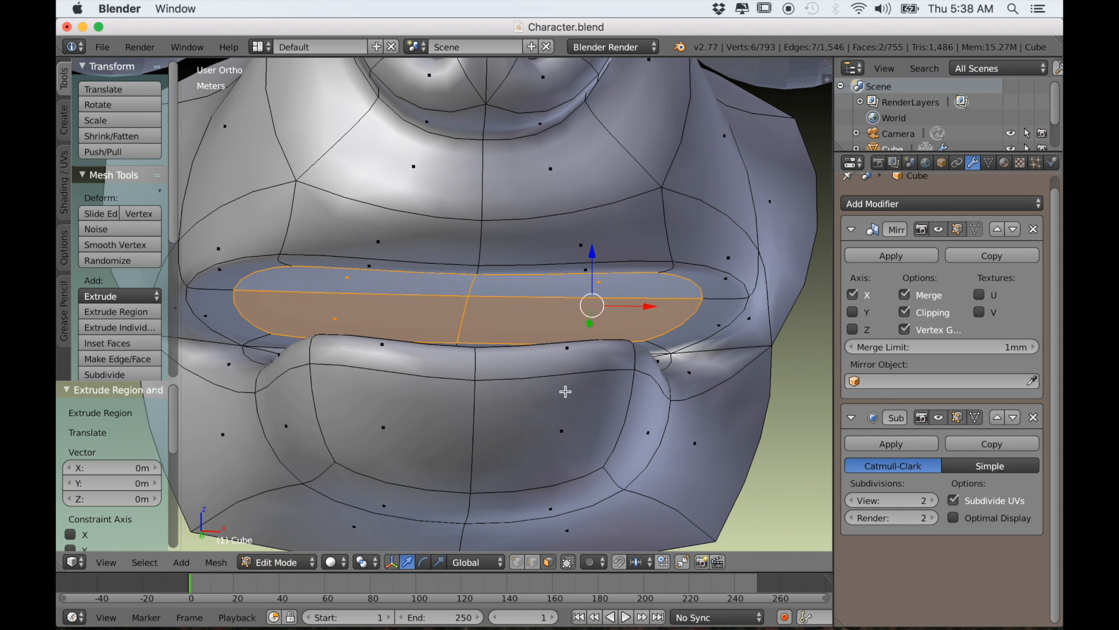
key("e")
left_click(554, 253)
In a side wireframe view, raise the extruded mouth roof about 11.8 cm along Z and lower it about 1.2 cm.
scroll(633, 372, "down", 4)
middle_click_drag(633, 372, 612, 397)
key("KP_3")
key("z")
scroll(607, 395, "up", 2)
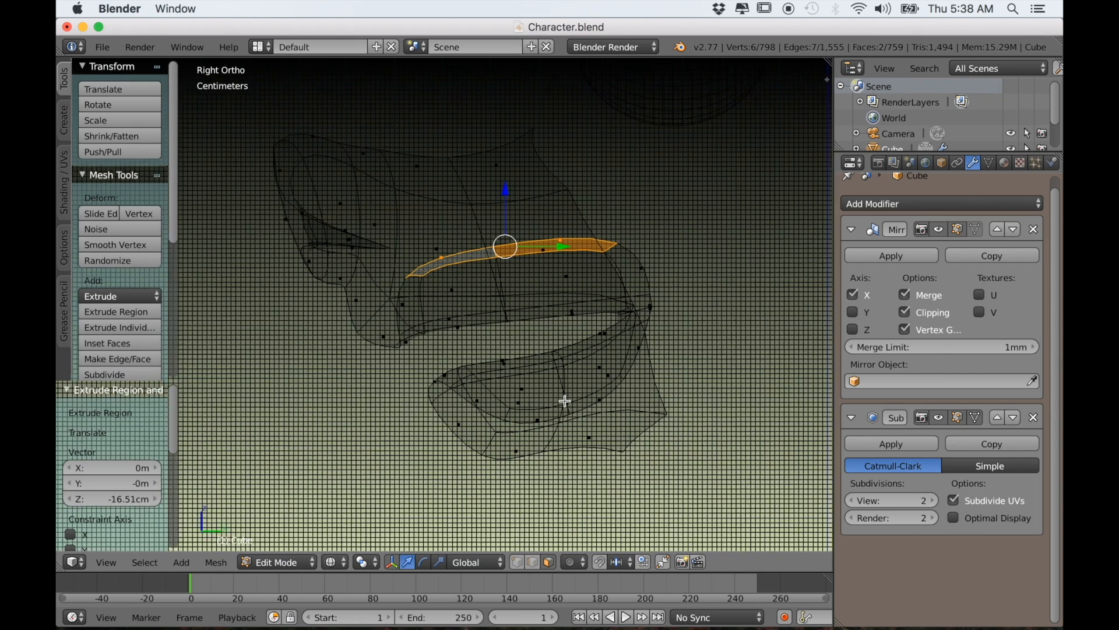
key("e")
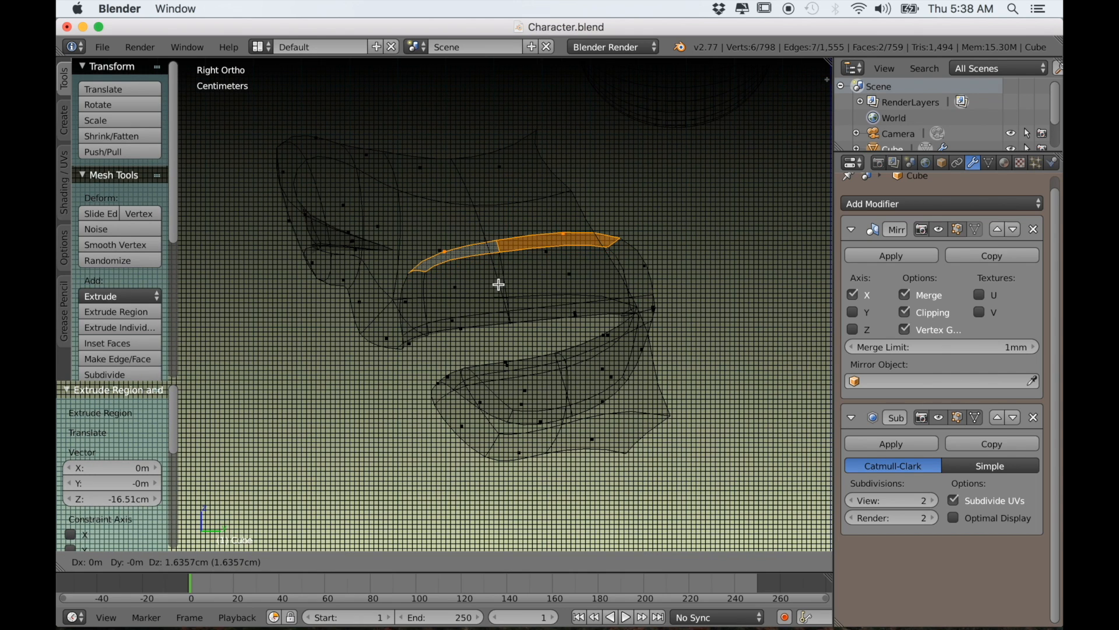
key("z")
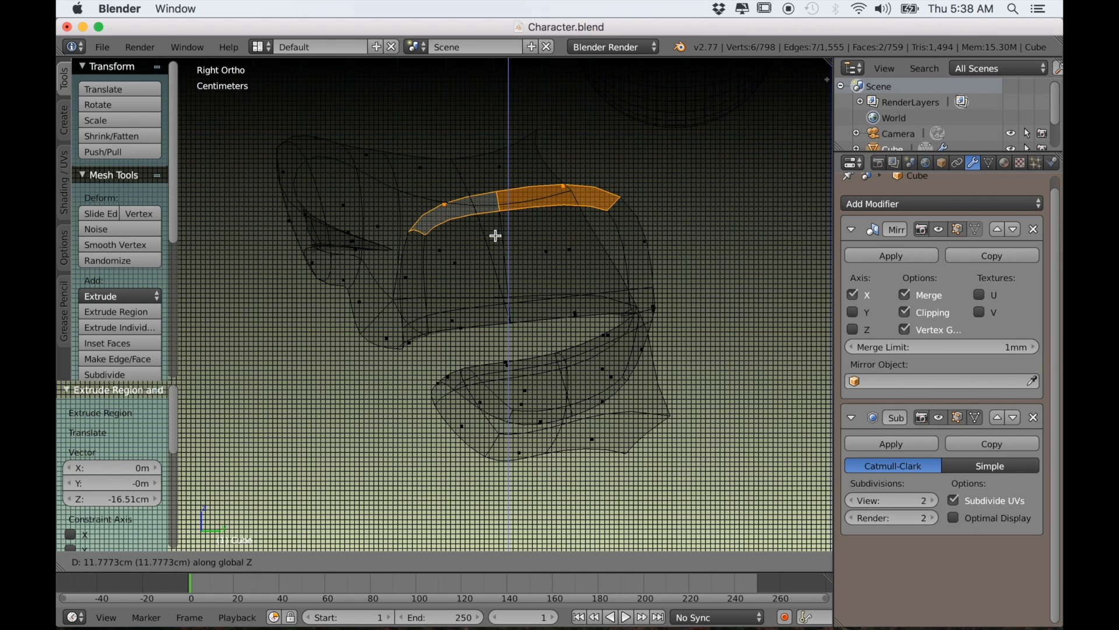
left_click(495, 236)
scroll(492, 249, "down", 2)
scroll(467, 292, "down", 1)
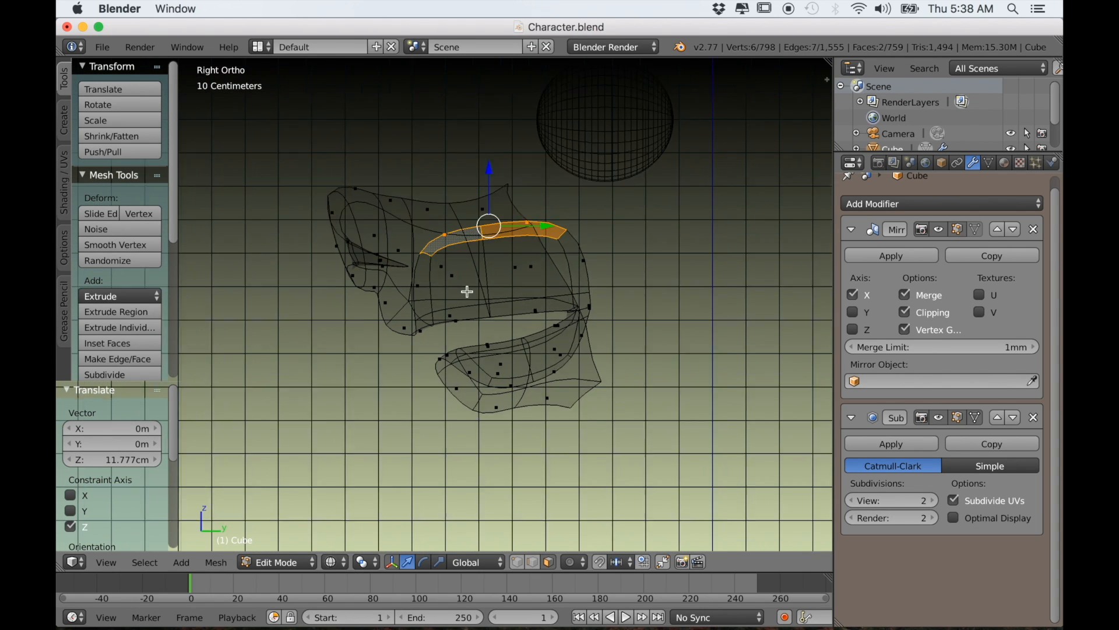
key("g")
key("z")
left_click(493, 212)
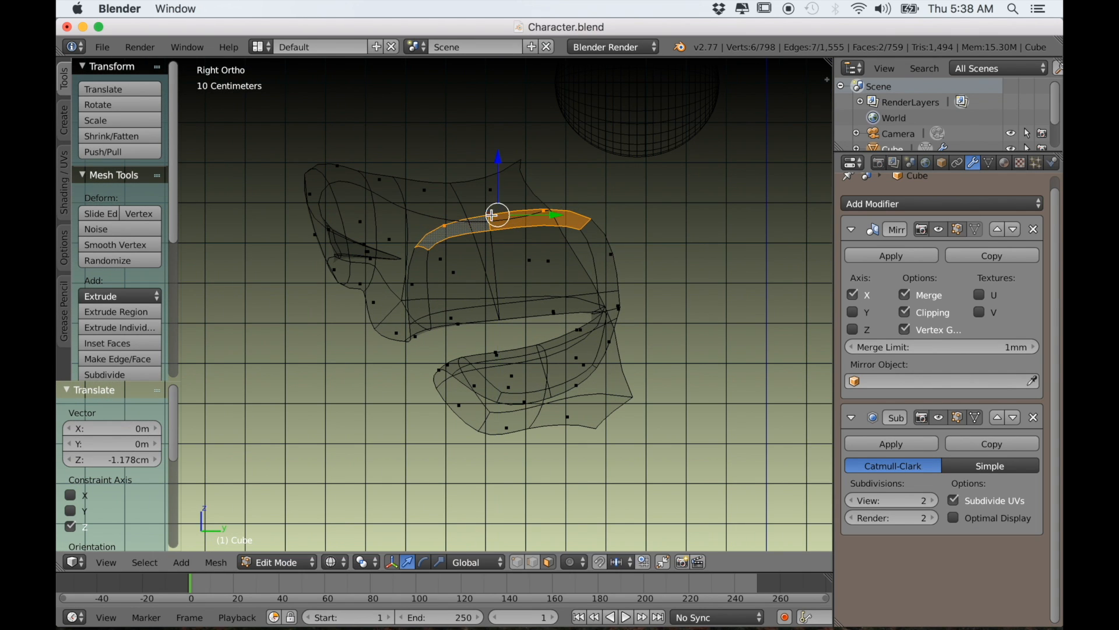
Select the edge at the side of the inner mouth in solid shading and move it about -5 cm along X.
scroll(497, 214, "down", 4)
middle_click_drag(497, 215, 573, 290)
key("z")
scroll(559, 346, "up", 4)
middle_click_drag(526, 361, 519, 326)
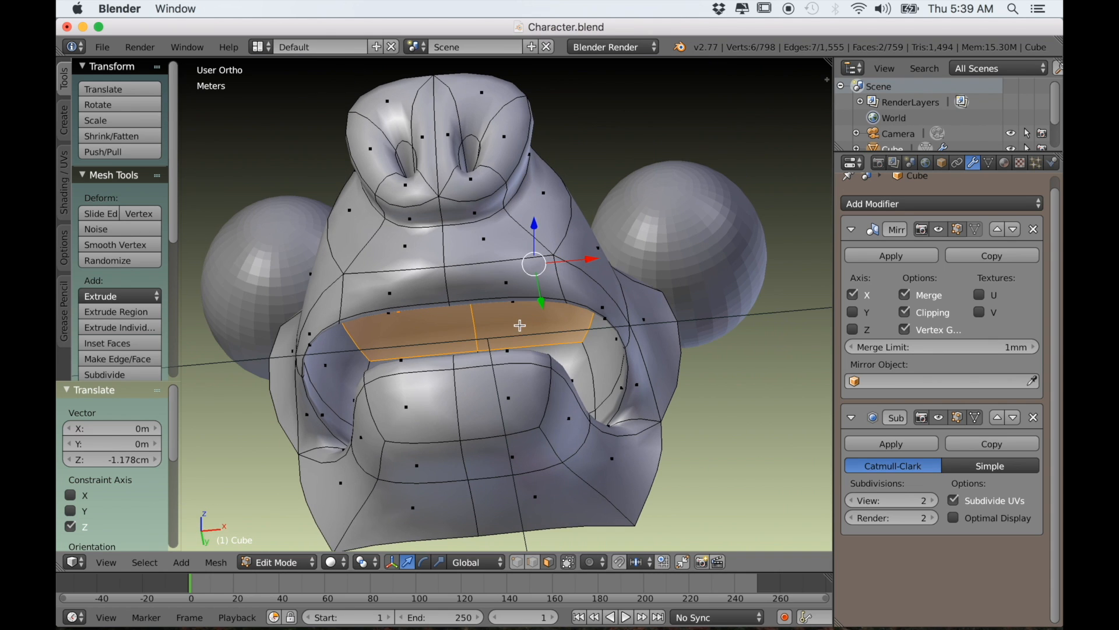
scroll(327, 376, "up", 1)
right_click(307, 409)
middle_click_drag(312, 412, 494, 416)
right_click(565, 423)
middle_click_drag(570, 433, 404, 378)
key("g")
key("x")
left_click(619, 408)
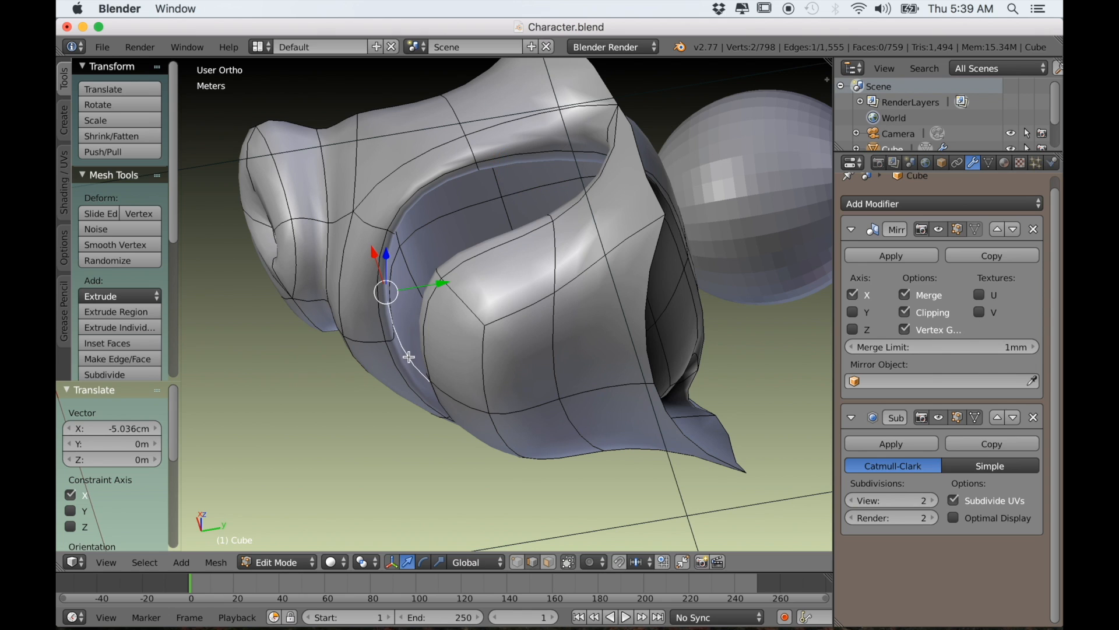
Move the selected inner mouth edge about 4.7 cm along Y and -4.3 cm along X.
left_click_drag(432, 288, 469, 286)
middle_click_drag(469, 287, 569, 276)
middle_click_drag(589, 275, 582, 327)
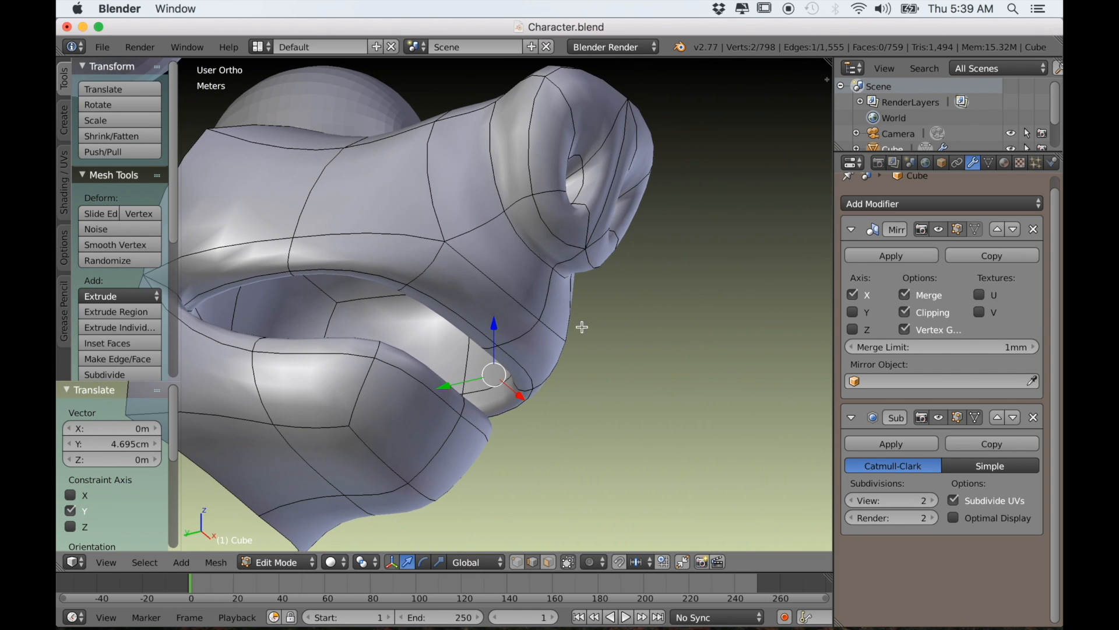
middle_click_drag(493, 389, 659, 330)
left_click_drag(659, 330, 637, 335)
middle_click_drag(637, 336, 460, 425)
scroll(459, 426, "up", 2)
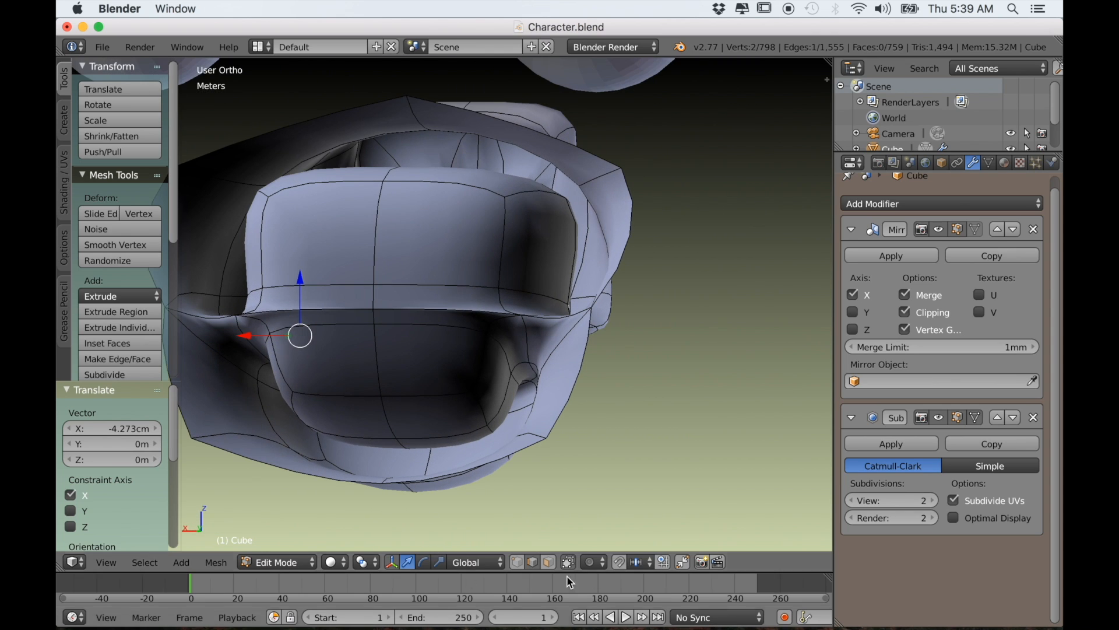
Select the two centre faces at the pinched back of the mouth in face mode and smooth them twice.
left_click(548, 563)
middle_click_drag(541, 537, 443, 428)
scroll(442, 428, "up", 1)
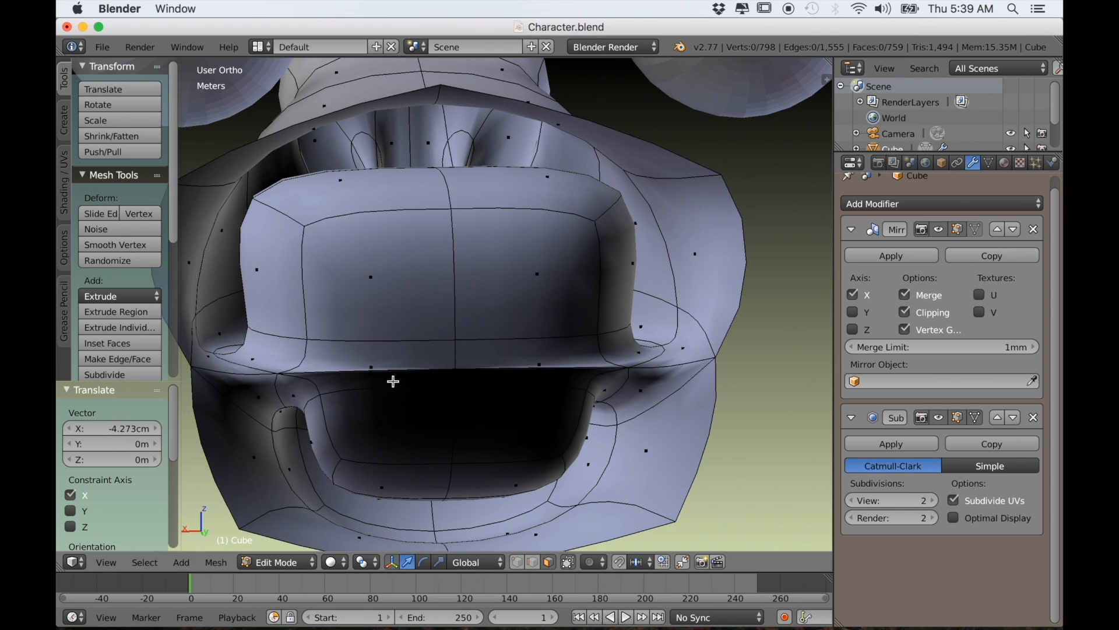
key("w")
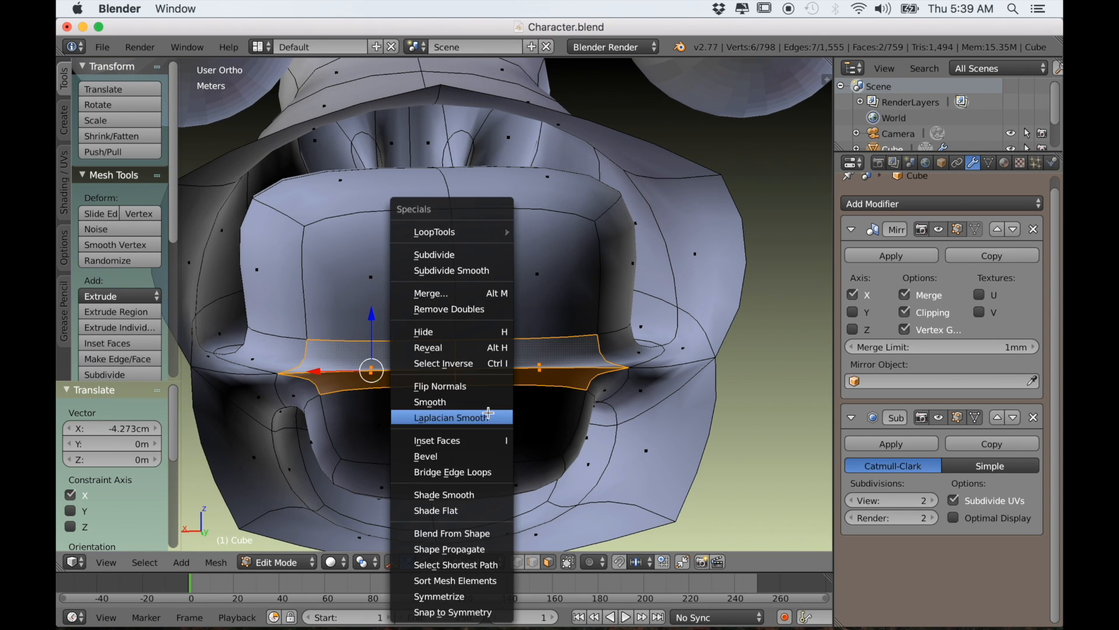
left_click(470, 400)
mouse_move(467, 402)
middle_mouse_down()
mouse_move(483, 410)
mouse_move(445, 395)
mouse_move(470, 408)
mouse_move(635, 387)
mouse_move(459, 407)
middle_mouse_up()
key("w")
left_click(454, 398)
Extend the selection over the column of four back mouth faces and extrude it about -41.6 cm along the normal in side view.
scroll(455, 402, "up", 2)
right_click(382, 451, "ctrl")
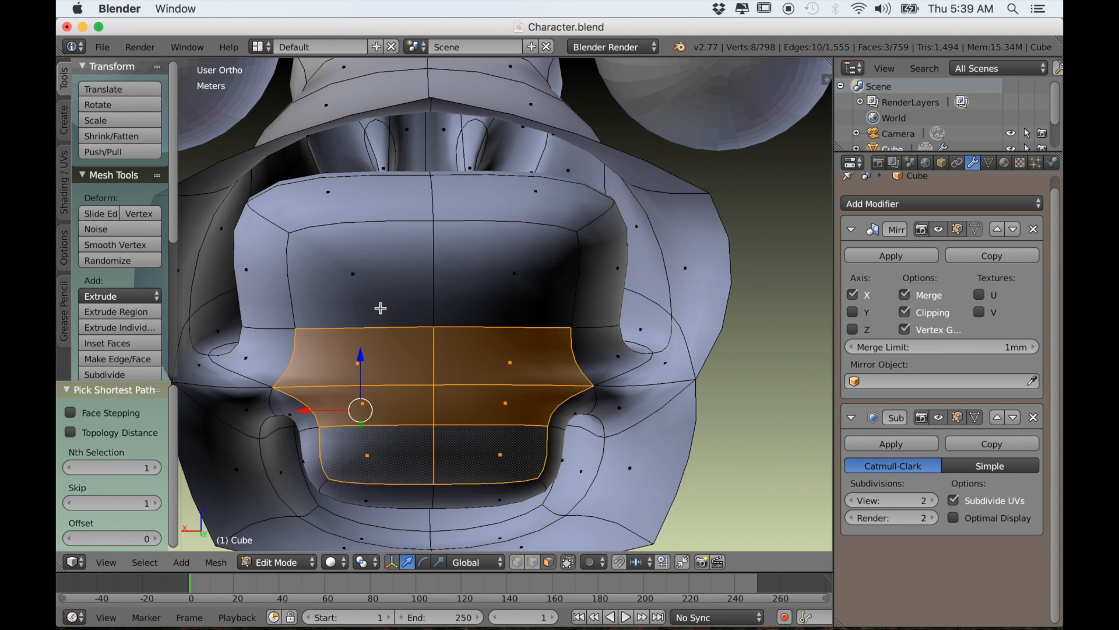
right_click(381, 296, "ctrl")
scroll(437, 338, "down", 2)
middle_click_drag(437, 338, 549, 346)
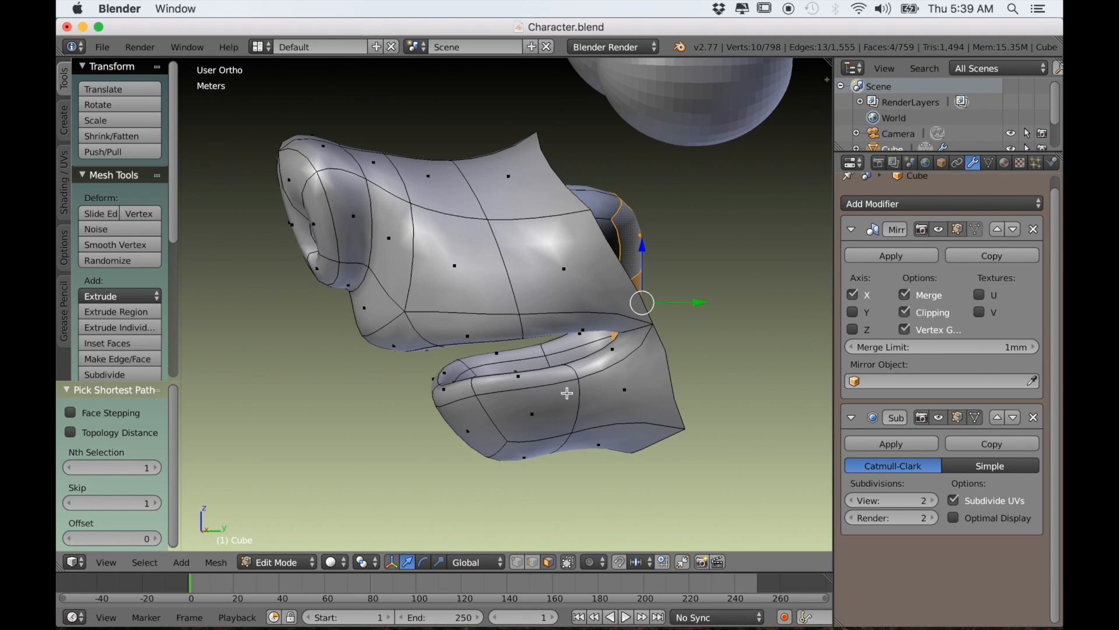
key("KP_3")
scroll(591, 386, "down", 4)
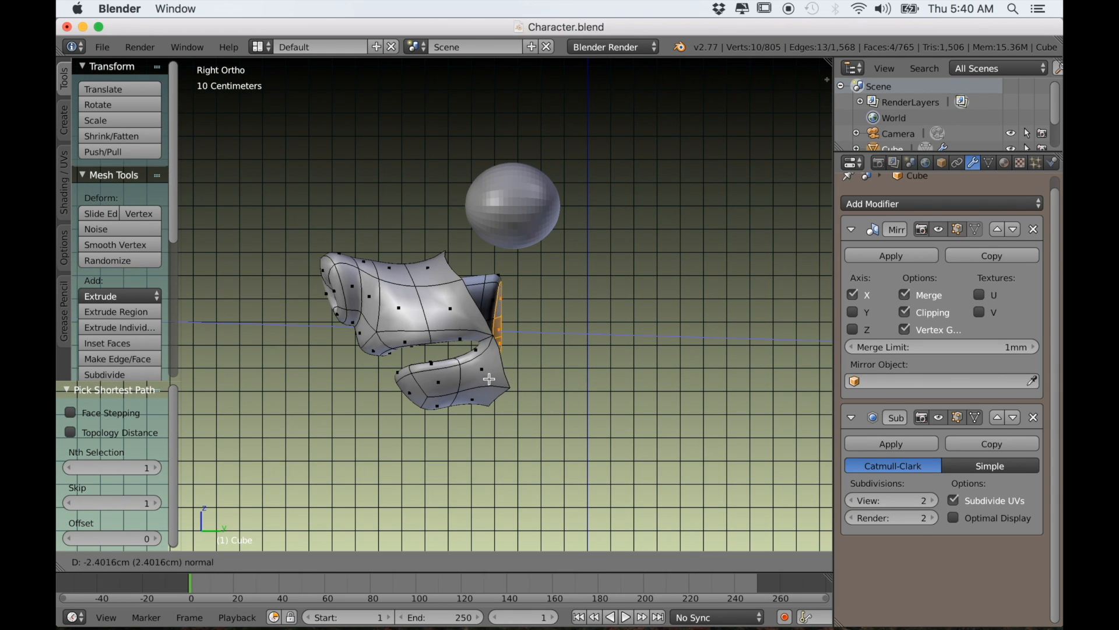
left_click(575, 375)
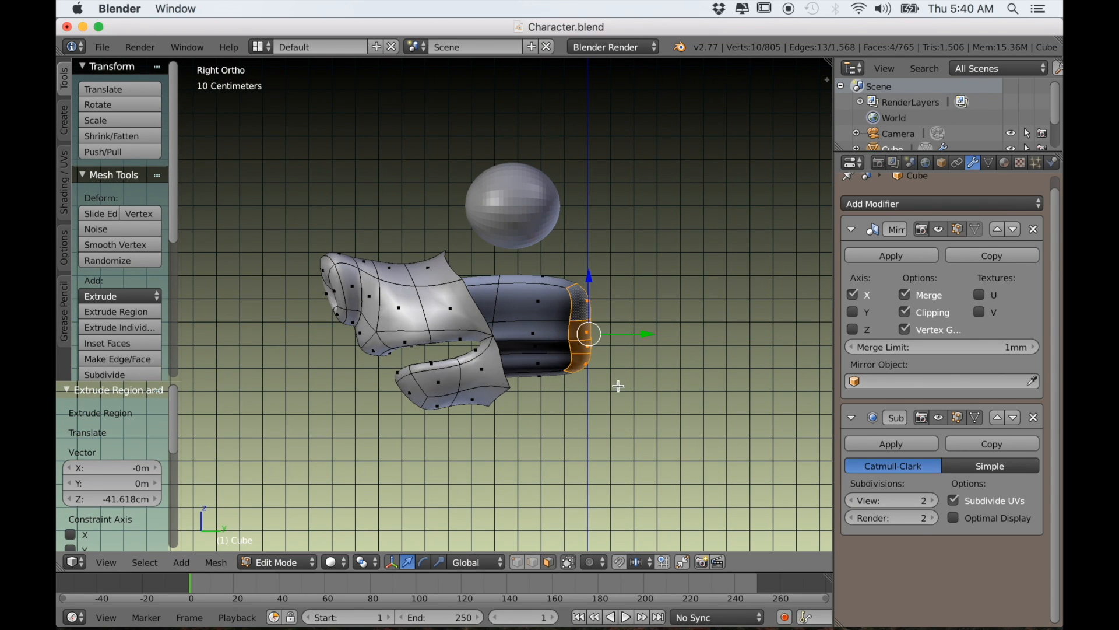
Enlarge the back end of the mouth cavity by 1.362 and again by 1.148, and widen it along X.
left_click(635, 391)
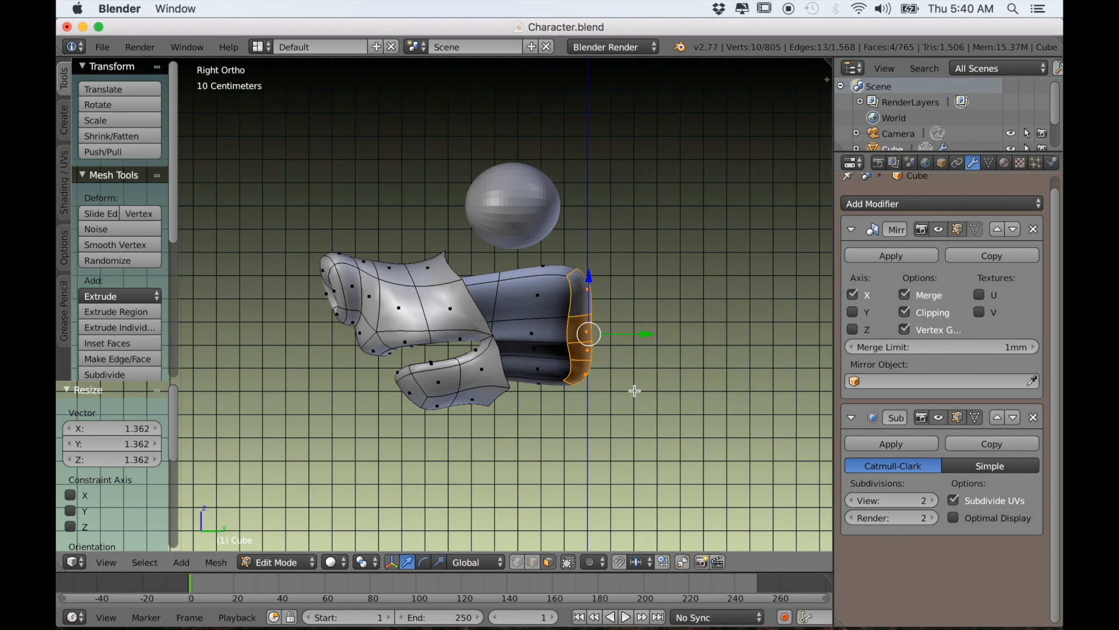
left_click(643, 394)
middle_click_drag(644, 394, 574, 400)
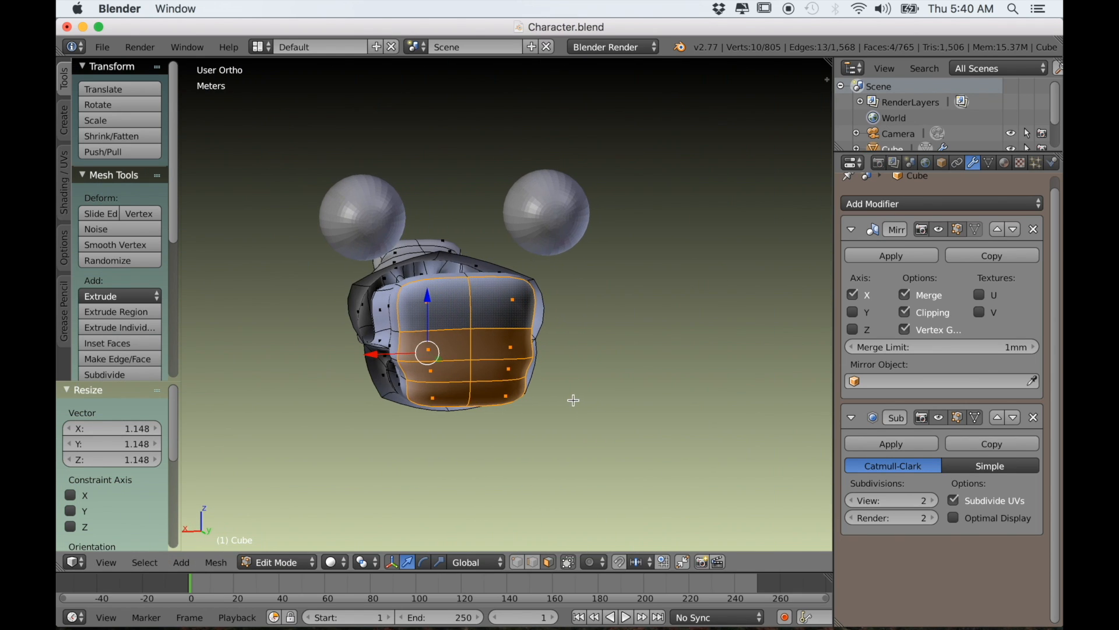
left_click_drag(381, 354, 357, 356)
middle_click_drag(358, 356, 550, 410)
Move the back of the mouth cavity about 9.8 cm along Y.
scroll(546, 394, "up", 7)
scroll(582, 386, "down", 4)
left_click_drag(658, 368, 690, 373)
middle_click_drag(666, 380, 505, 391)
Select the two middle faces at the cavity's back, extrude them in place, and scale them to 0.368 along X.
right_click(542, 392, "shift")
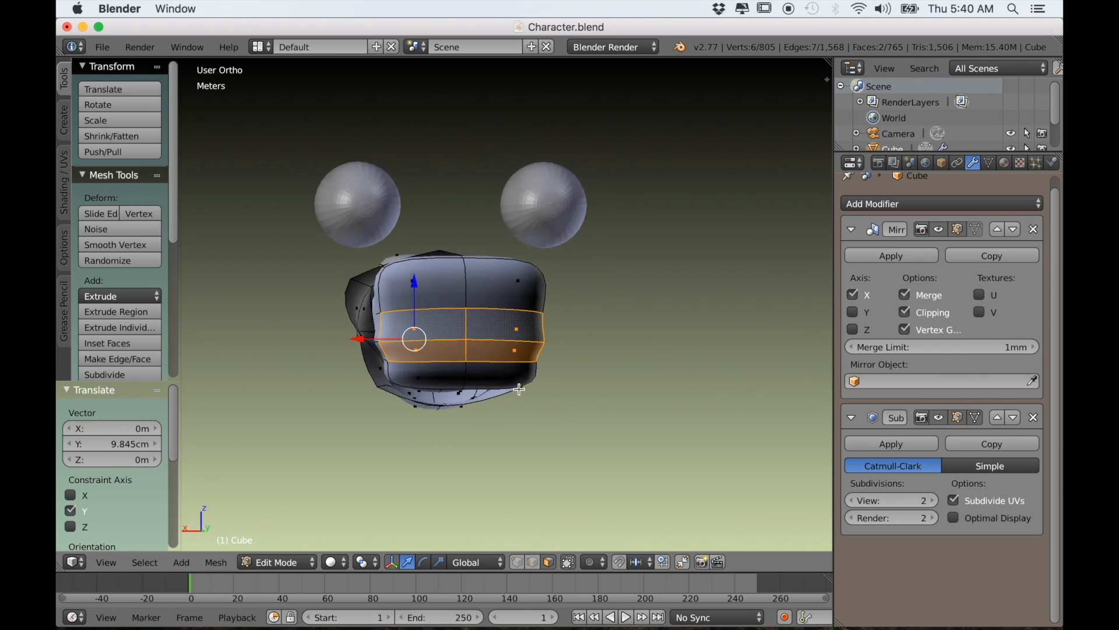
left_click(586, 414)
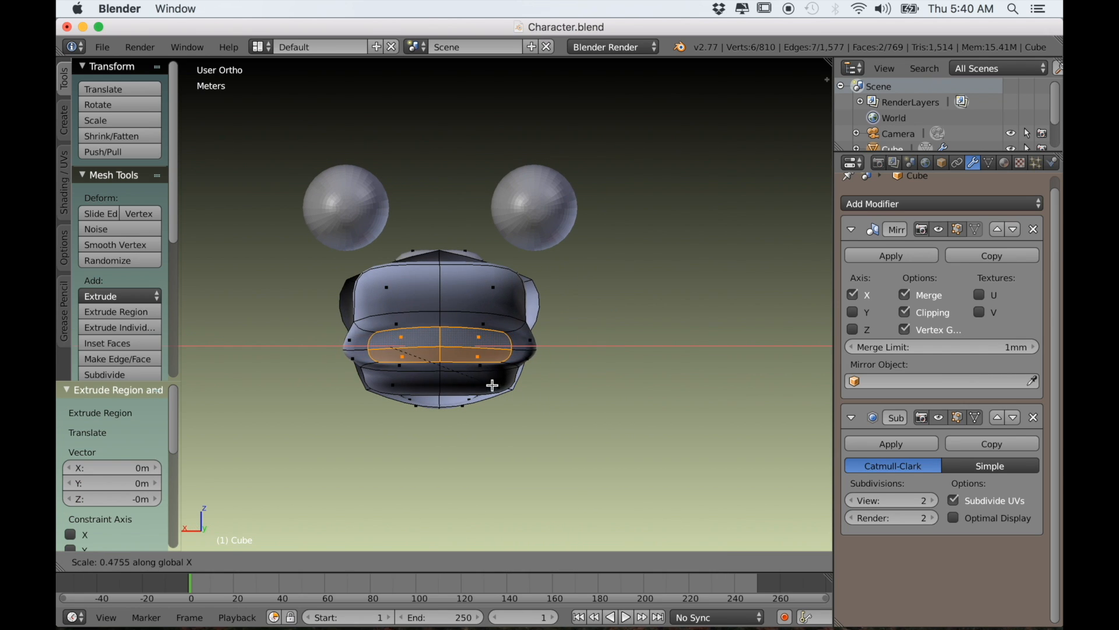
left_click(469, 381)
Select the ring of faces around the new inner faces at the cavity's back and smooth its vertices.
middle_click_drag(469, 380, 452, 414)
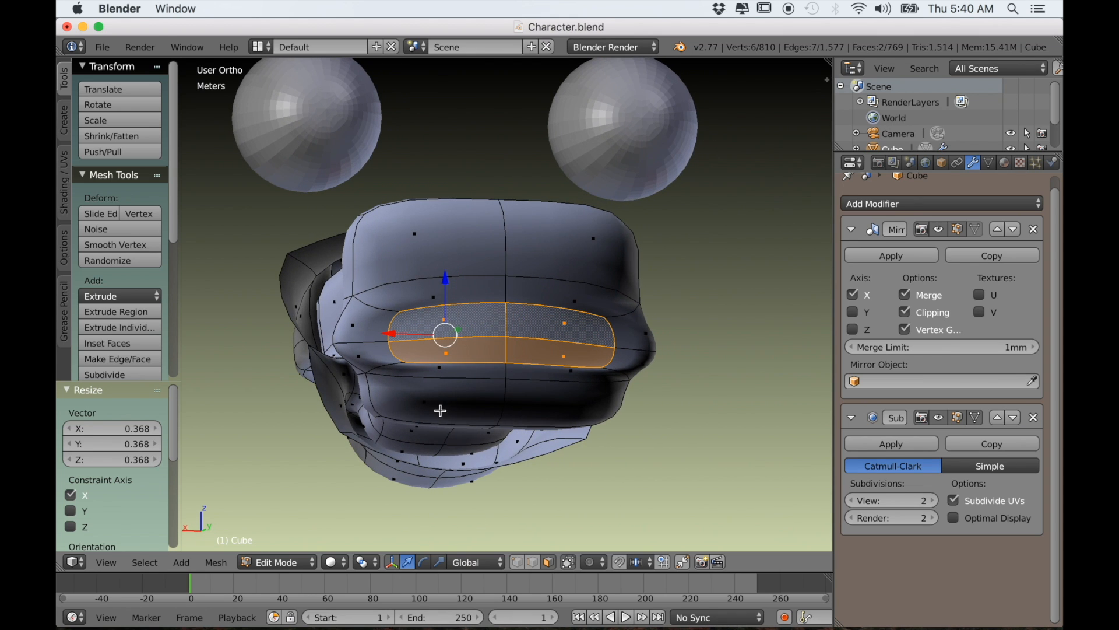
key("w")
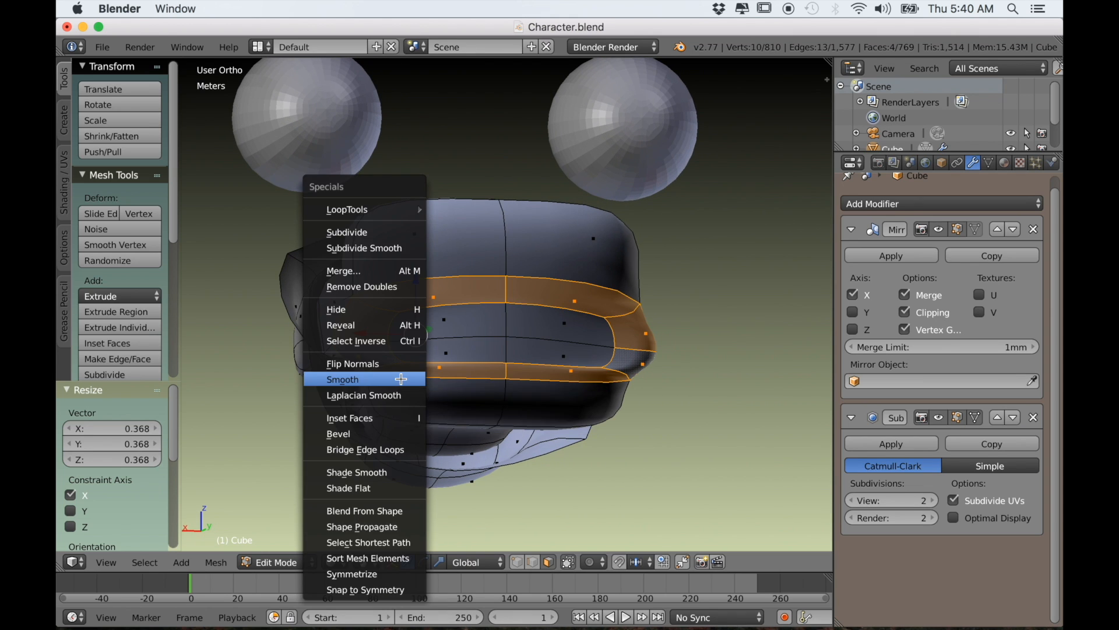
left_click(401, 379)
middle_click_drag(402, 385, 425, 435)
scroll(587, 402, "up", 3)
middle_click_drag(664, 425, 636, 402)
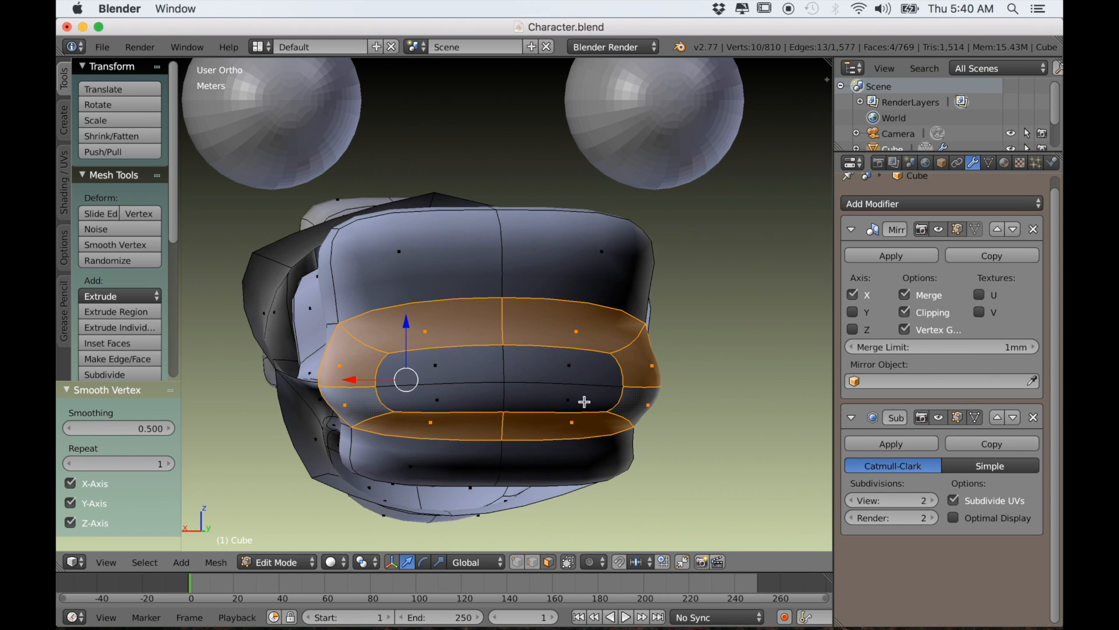
Select the two inner faces at the back of the mouth cavity and extrude them about 90.2 cm forward as a tongue.
right_click(457, 396)
right_click(457, 379, "shift")
middle_click_drag(458, 379, 537, 396)
key("KP_3")
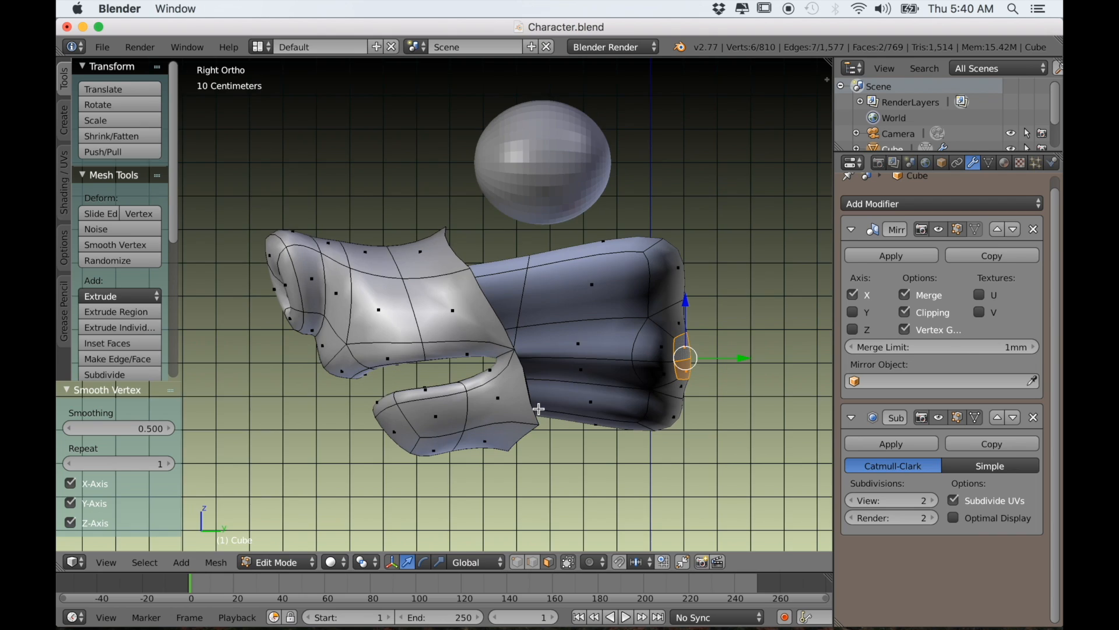
key("z")
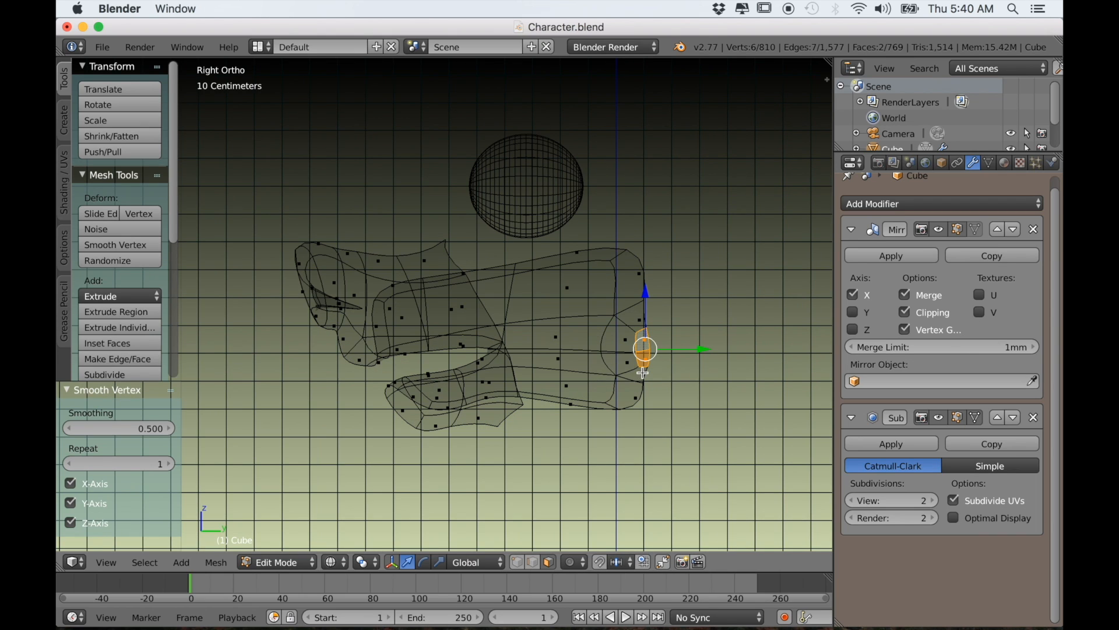
key("e")
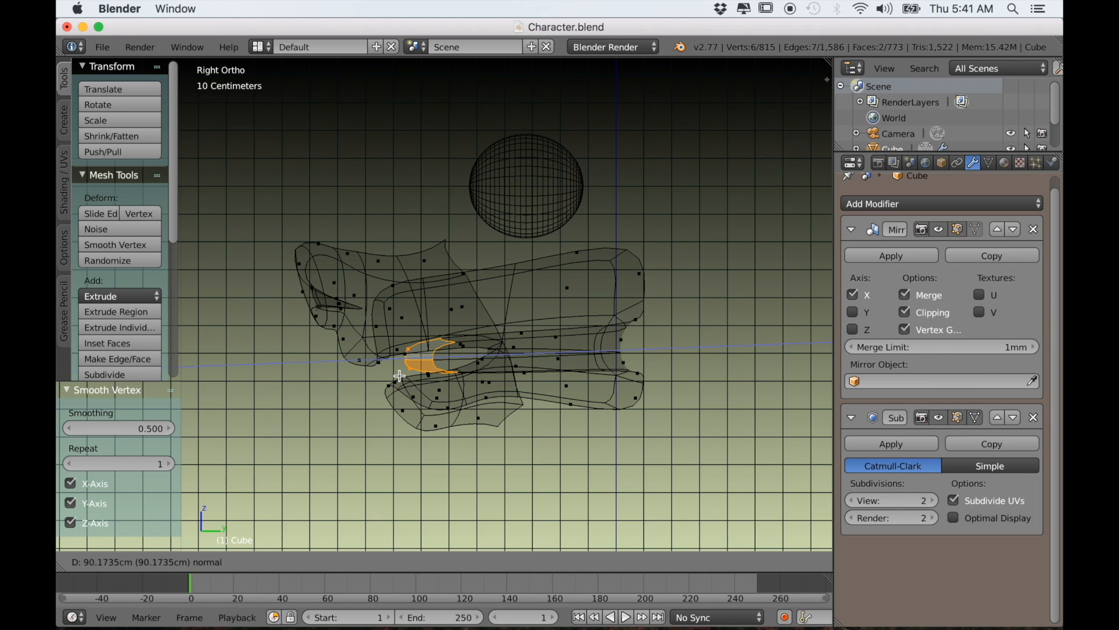
left_click(399, 376)
scroll(461, 429, "up", 4)
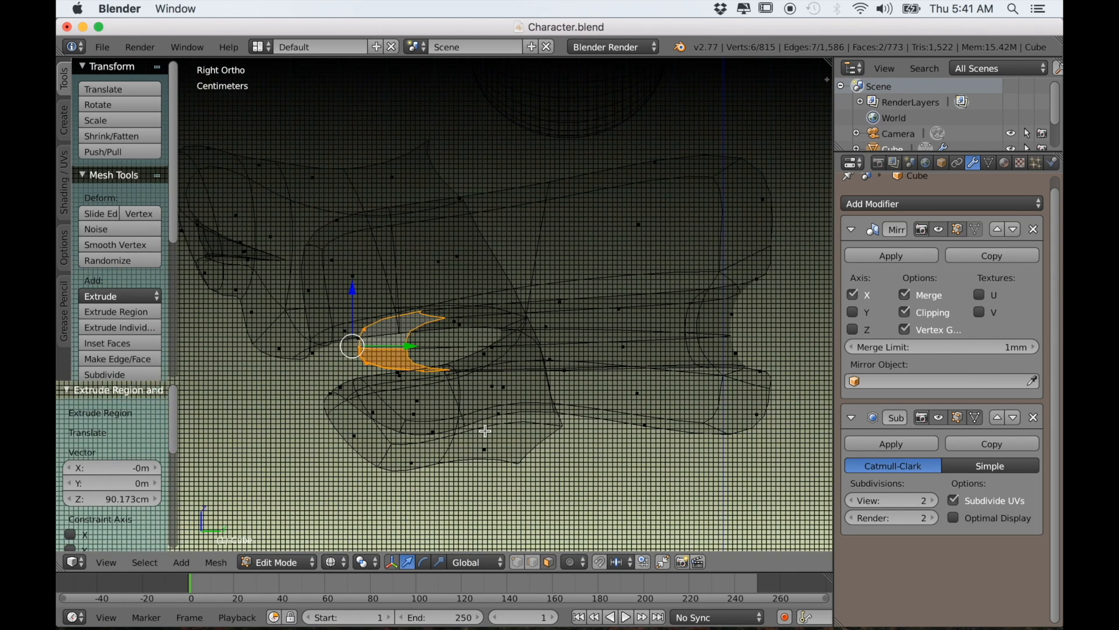
Flatten the tongue's tip to 0.627 along Z and lower it about 8.2 cm towards the lower jaw.
scroll(486, 430, "down", 4)
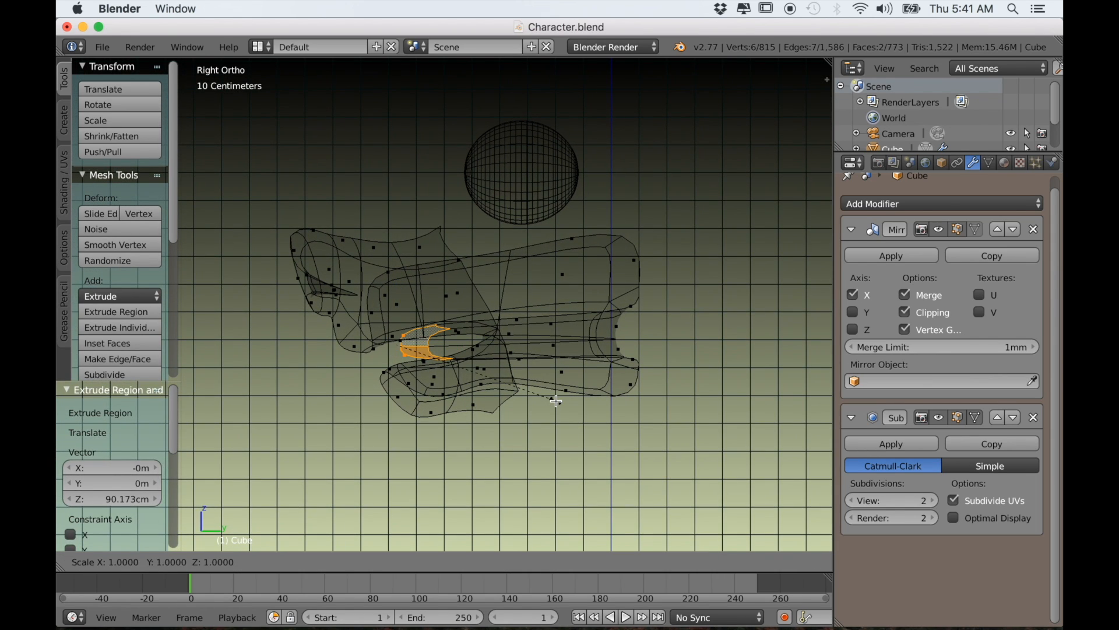
left_click(496, 381)
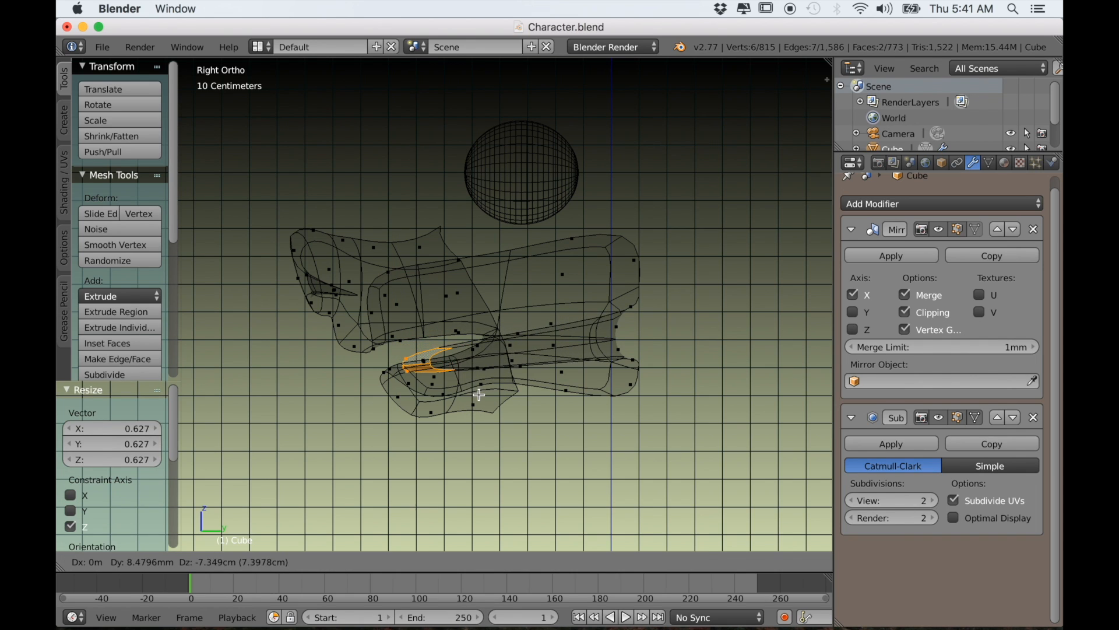
left_click(478, 397)
middle_click_drag(479, 399, 570, 426)
key("z")
scroll(524, 428, "up", 8)
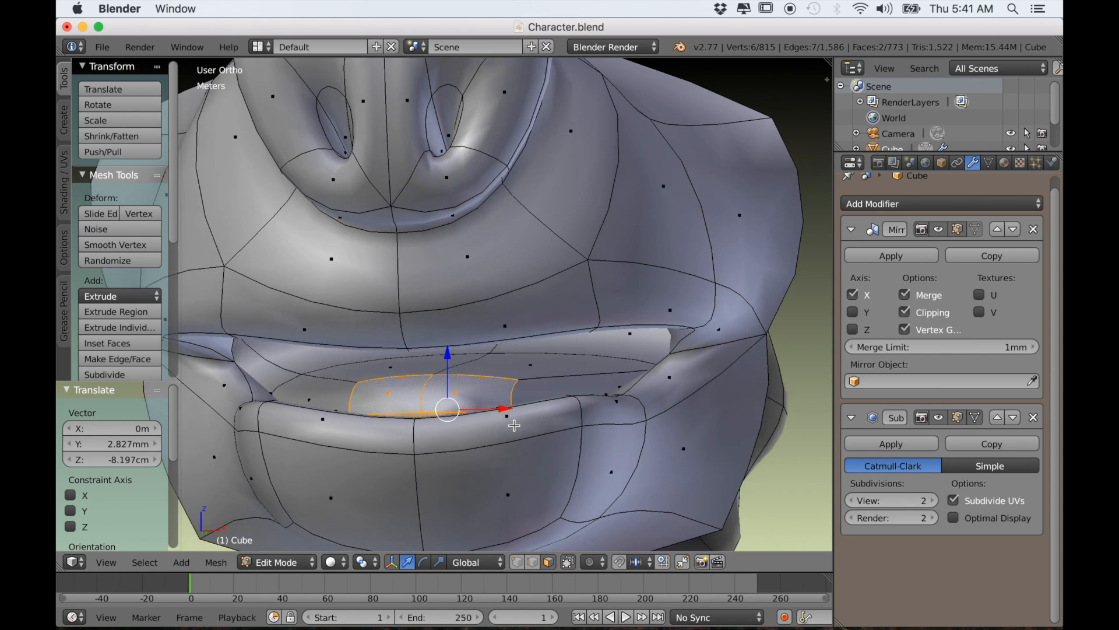
Widen the tongue's tip by moving its faces about 5.1 cm along X.
left_click_drag(546, 436, 546, 436)
middle_click_drag(513, 417, 493, 440)
scroll(518, 405, "down", 3)
key("KP_5")
scroll(517, 407, "up", 3)
scroll(492, 427, "up", 5)
scroll(563, 446, "down", 5)
scroll(457, 449, "up", 5)
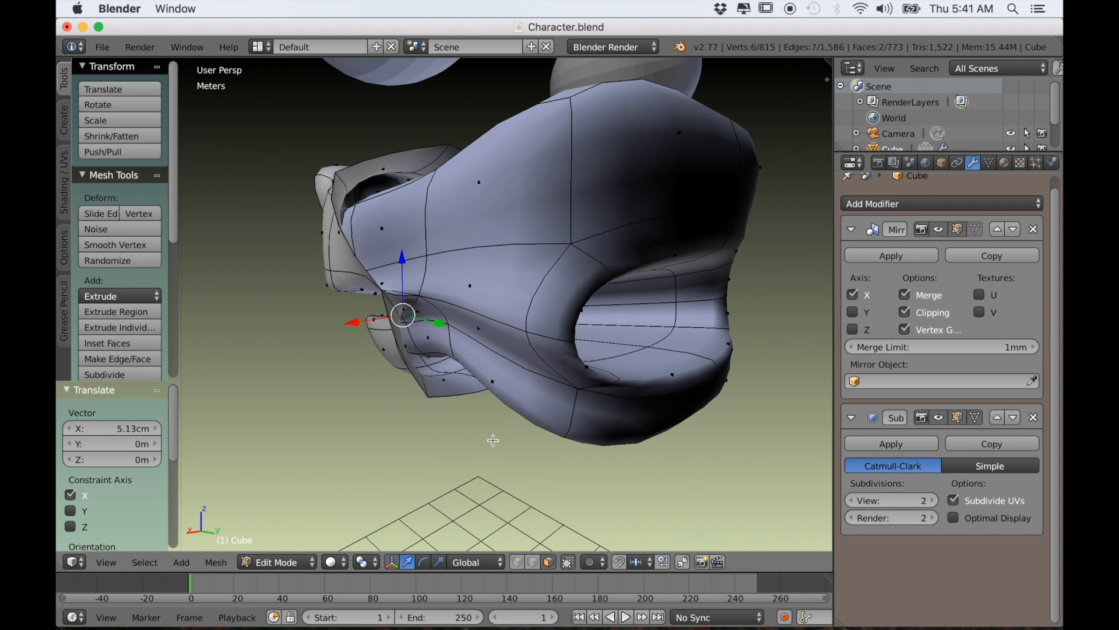
Select the path of faces around the tongue's root together with the upper and lower faces at the cavity's back.
left_click(559, 330, "ctrl")
scroll(554, 342, "down", 2)
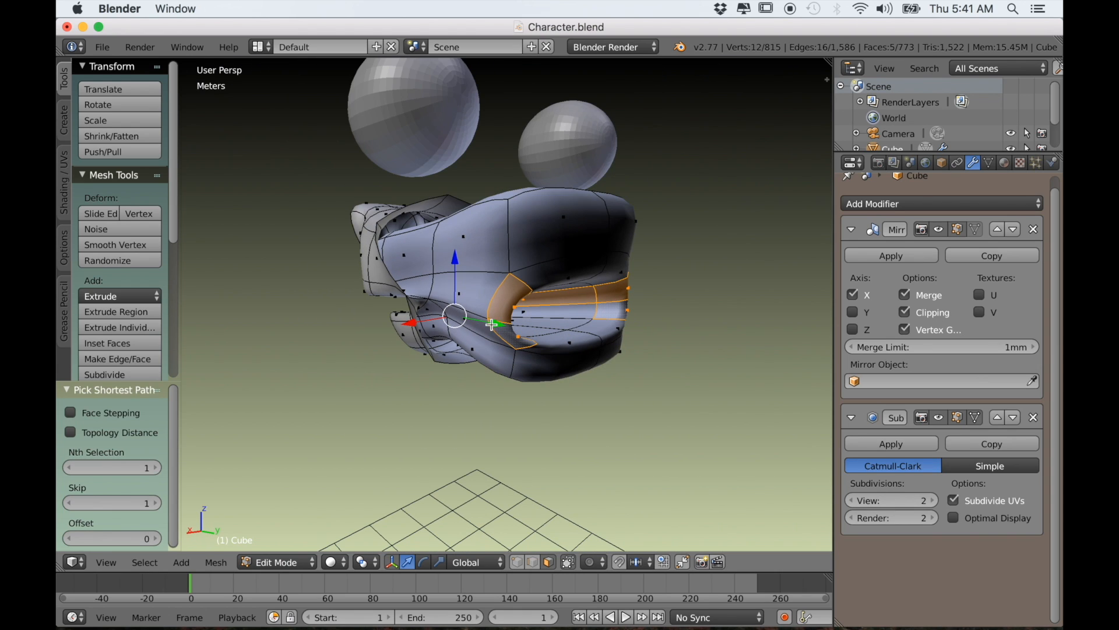
scroll(540, 366, "up", 3)
middle_click_drag(494, 334, 467, 247)
scroll(562, 262, "down", 3)
middle_click_drag(562, 262, 507, 278)
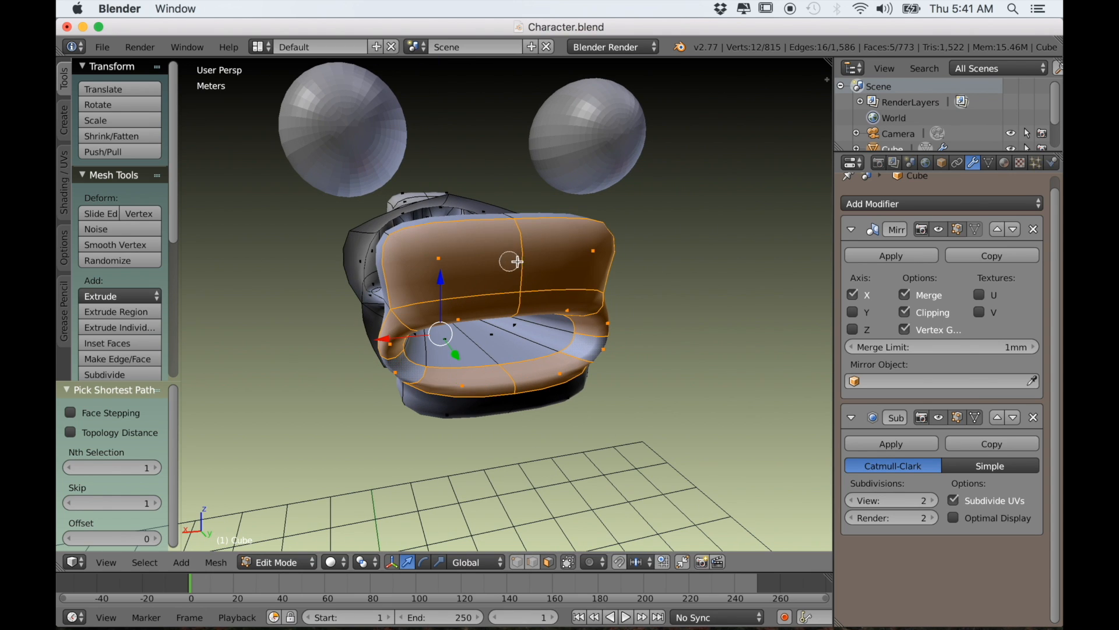
middle_click_drag(535, 444, 603, 438)
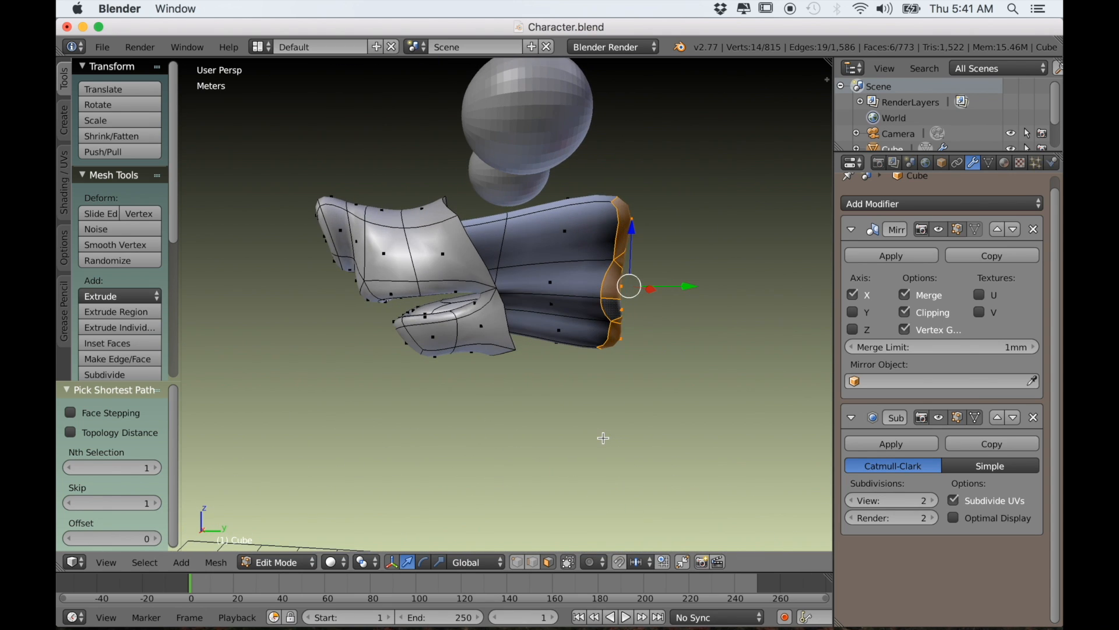
middle_click_drag(548, 306, 581, 299)
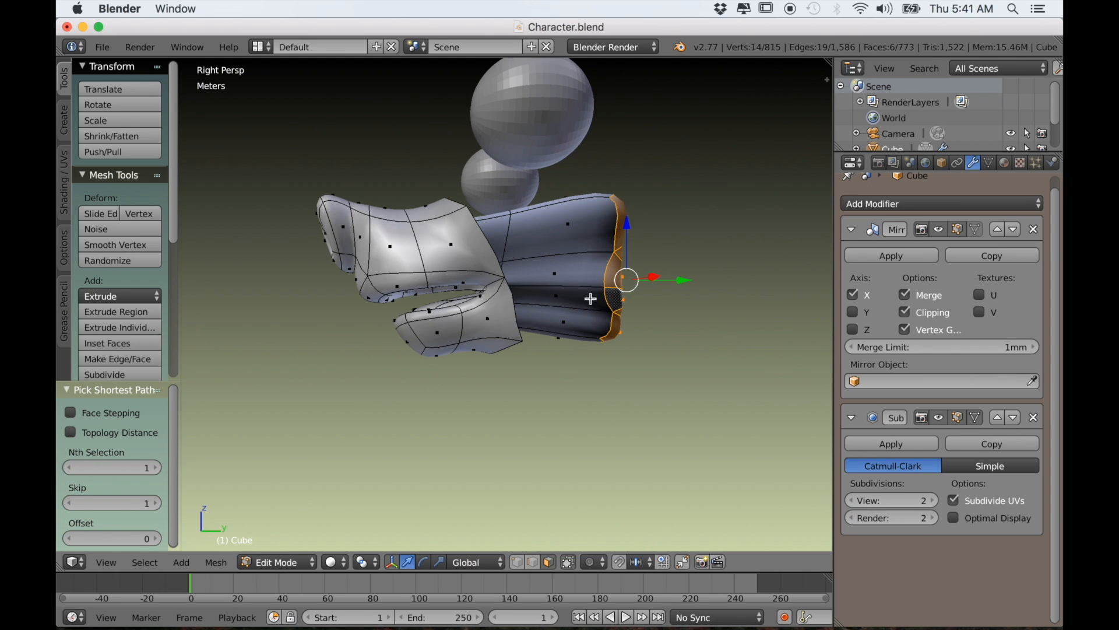
Move the selected back faces rearwards along Y and bring them forward again by about 3.3 cm.
key("KP_5")
key("g")
key("y")
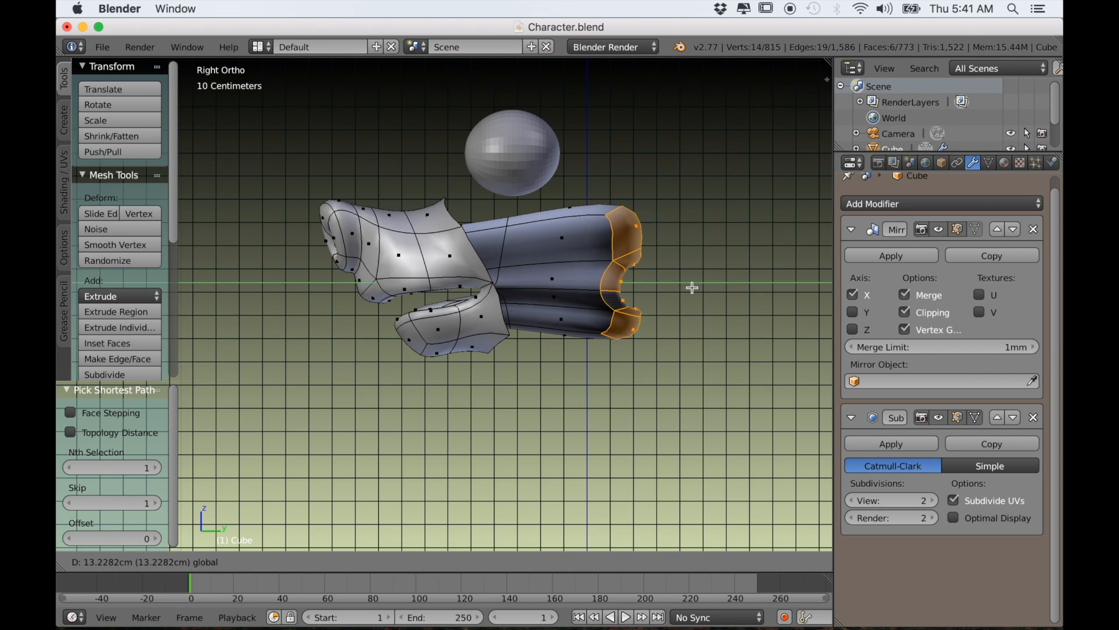
scroll(673, 327, "down", 2)
left_click_drag(699, 288, 656, 287)
scroll(629, 380, "up", 1)
Add two loop cuts across the length of the tongue.
middle_click_drag(649, 299, 412, 417)
scroll(581, 378, "up", 9)
scroll(415, 416, "down", 4)
middle_click_drag(490, 413, 463, 376)
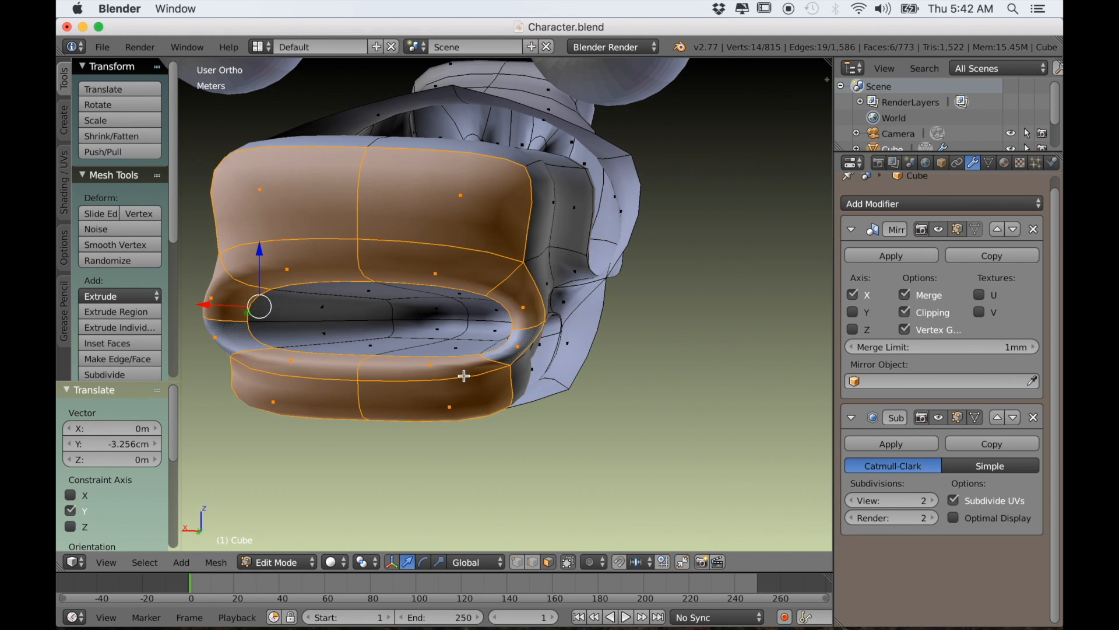
middle_click_drag(401, 408, 426, 388)
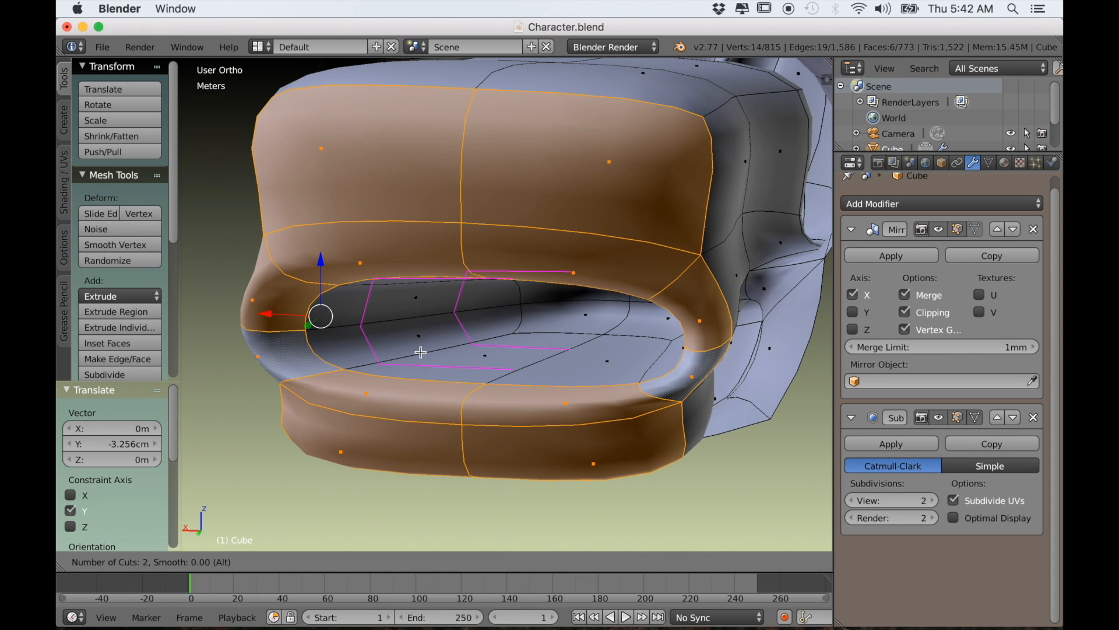
left_click(420, 352)
middle_click_drag(420, 349, 397, 443)
scroll(391, 442, "up", 4)
scroll(391, 443, "down", 8)
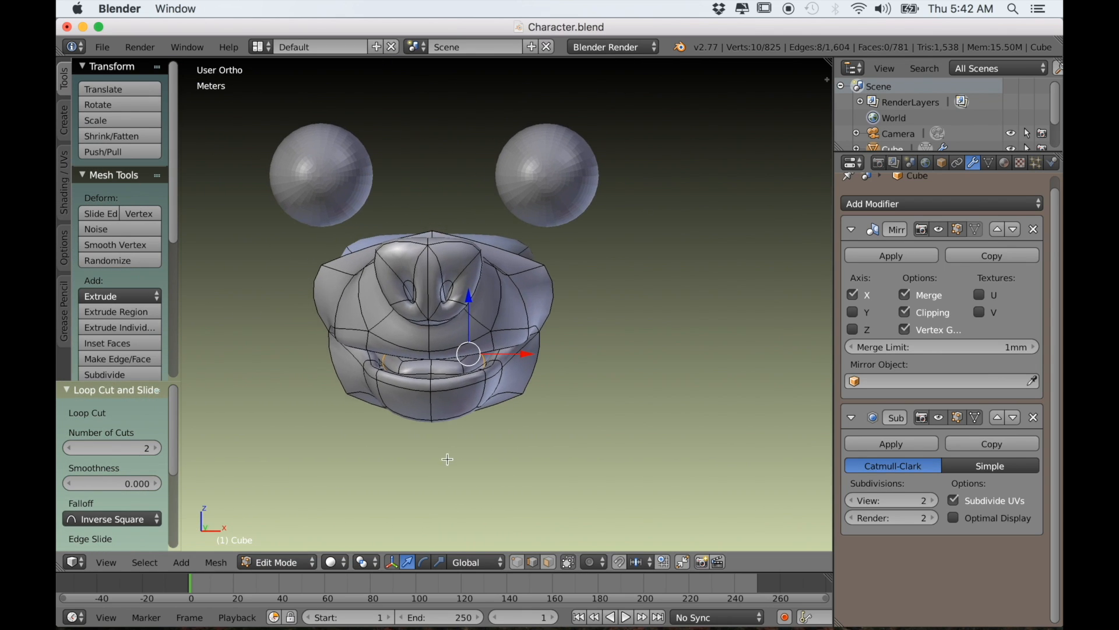
Reveal the hidden parts of the character's mesh and deselect everything.
key("alt+h")
scroll(448, 458, "down", 3)
key("a")
mouse_move(448, 458)
middle_mouse_down()
mouse_move(360, 458)
mouse_move(408, 462)
mouse_move(390, 470)
mouse_move(407, 472)
mouse_move(562, 469)
mouse_move(472, 461)
mouse_move(482, 451)
mouse_move(464, 456)
mouse_move(467, 469)
mouse_move(453, 449)
mouse_move(526, 450)
mouse_move(352, 472)
mouse_move(432, 476)
middle_mouse_up()
key("z")
scroll(559, 473, "down", 4)
key("z")
Select the faces around the back of the mouth cavity and move them about 22.4 cm rearwards along Y.
scroll(518, 468, "up", 3)
scroll(480, 457, "up", 5)
scroll(467, 469, "down", 3)
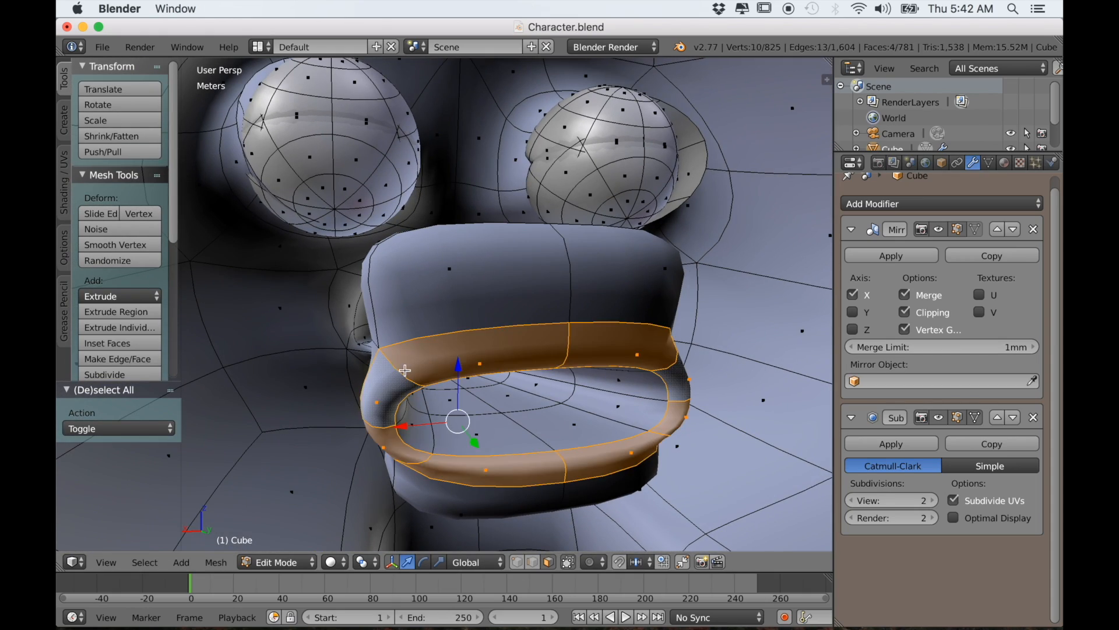
mouse_move(505, 485)
middle_mouse_down()
mouse_move(561, 473)
mouse_move(512, 475)
middle_mouse_up()
key("KP_3")
key("KP_5")
scroll(560, 464, "down", 1)
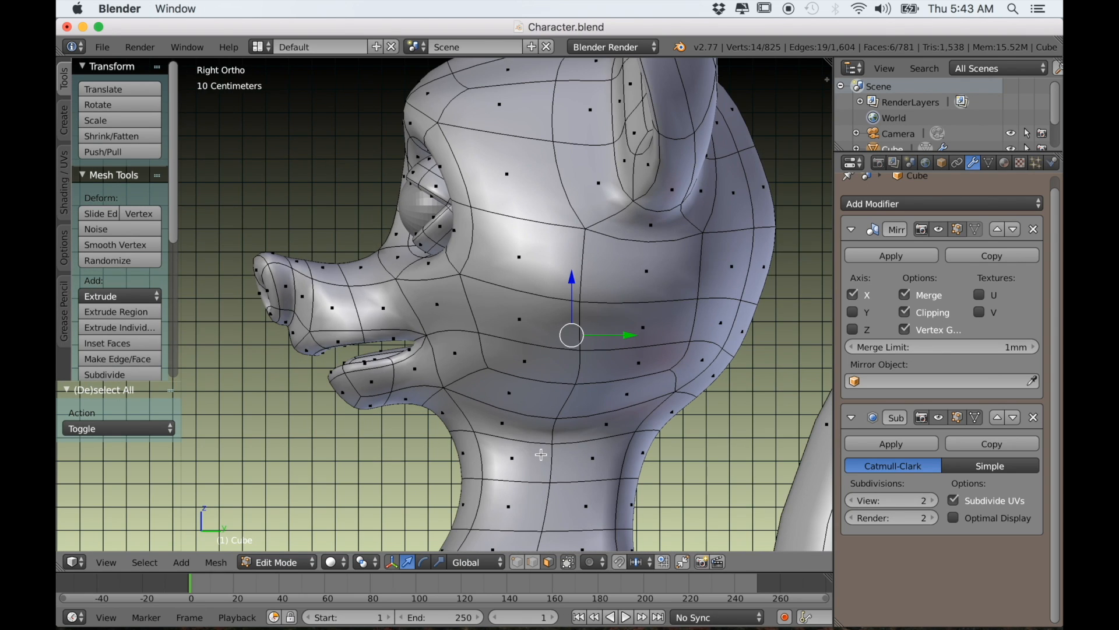
key("z")
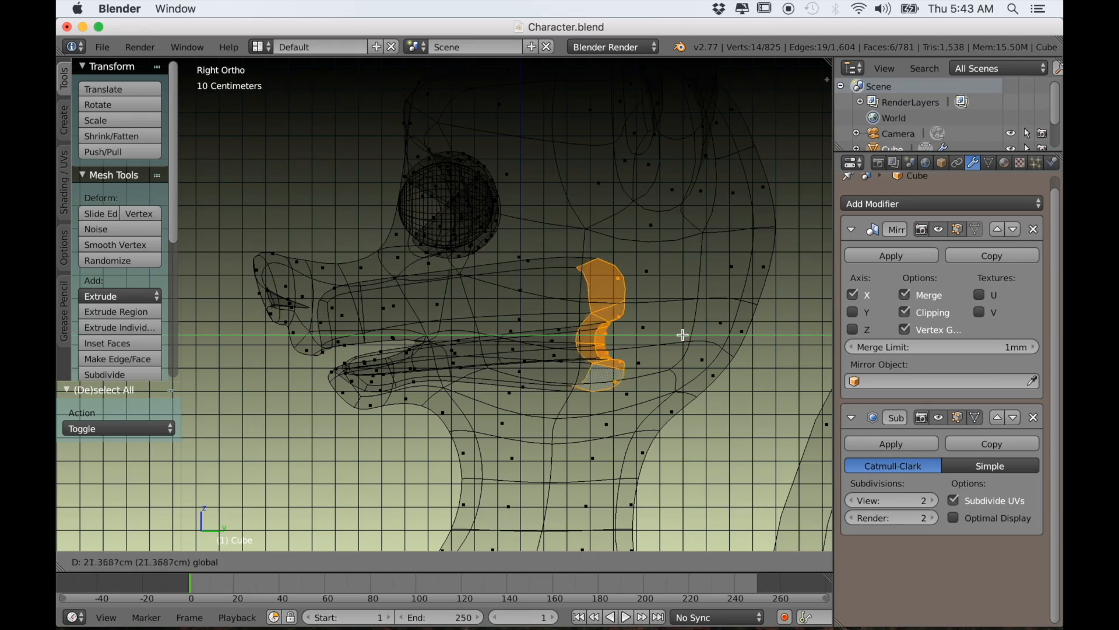
left_click(685, 335)
scroll(550, 378, "down", 2)
scroll(510, 427, "up", 5)
Select the two faces at the tongue's tip, smooth their vertices, and move them about 1.6 cm forward along Y.
mouse_move(484, 457)
middle_mouse_down()
mouse_move(582, 452)
mouse_move(565, 463)
mouse_move(550, 449)
mouse_move(527, 460)
mouse_move(527, 439)
mouse_move(509, 465)
mouse_move(639, 383)
mouse_move(607, 395)
mouse_move(586, 428)
mouse_move(552, 422)
mouse_move(547, 398)
middle_mouse_up()
key("z")
scroll(535, 465, "down", 1)
scroll(542, 457, "up", 4)
scroll(526, 439, "down", 3)
key("KP_5")
right_click(447, 466, "shift")
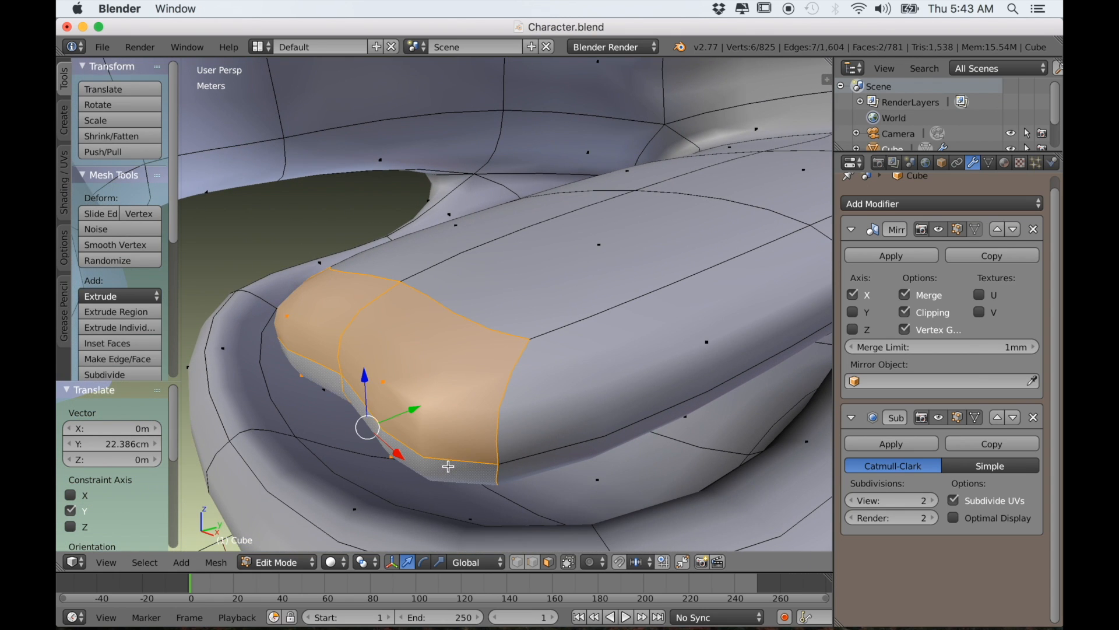
left_click(464, 408)
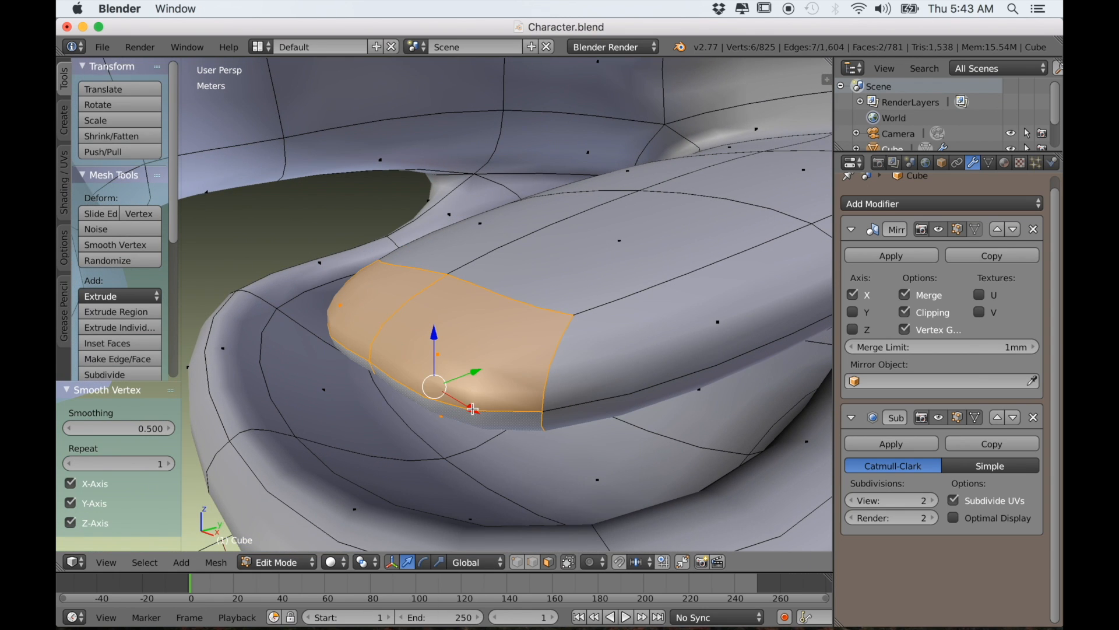
left_click(457, 379)
middle_click_drag(457, 379, 506, 362)
scroll(515, 380, "up", 3)
Select the faces on top of the tongue and lower them along Z by about 2.5 cm and again by about 2.7 cm.
right_click(498, 271)
middle_click_drag(497, 271, 500, 245)
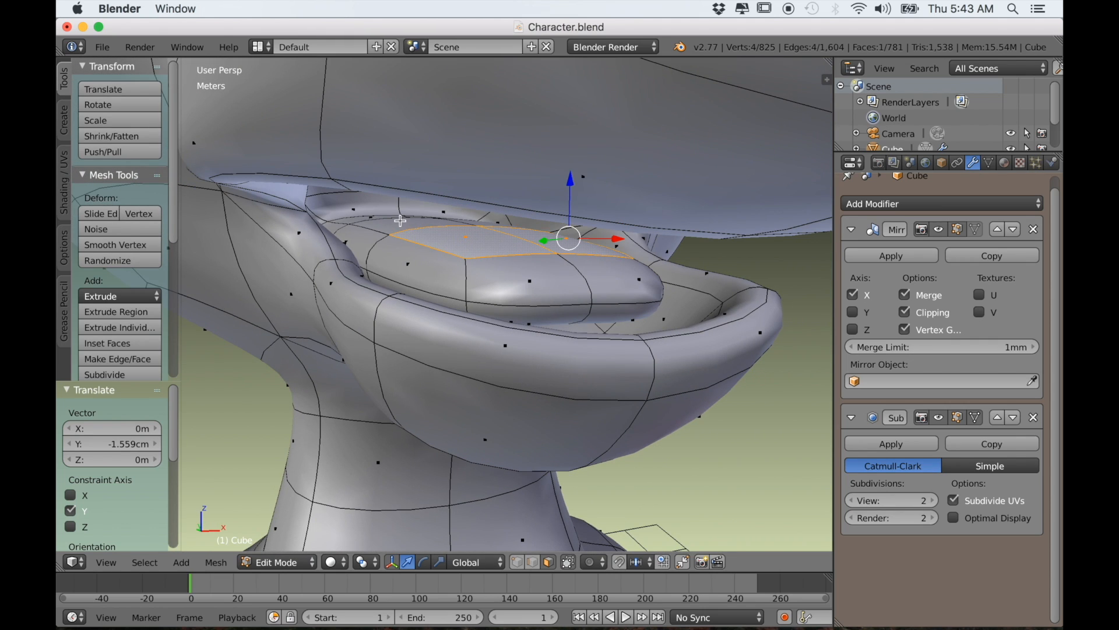
mouse_move(482, 178)
left_mouse_down()
mouse_move(488, 170)
mouse_move(491, 185)
left_mouse_up()
middle_click_drag(510, 227, 463, 243)
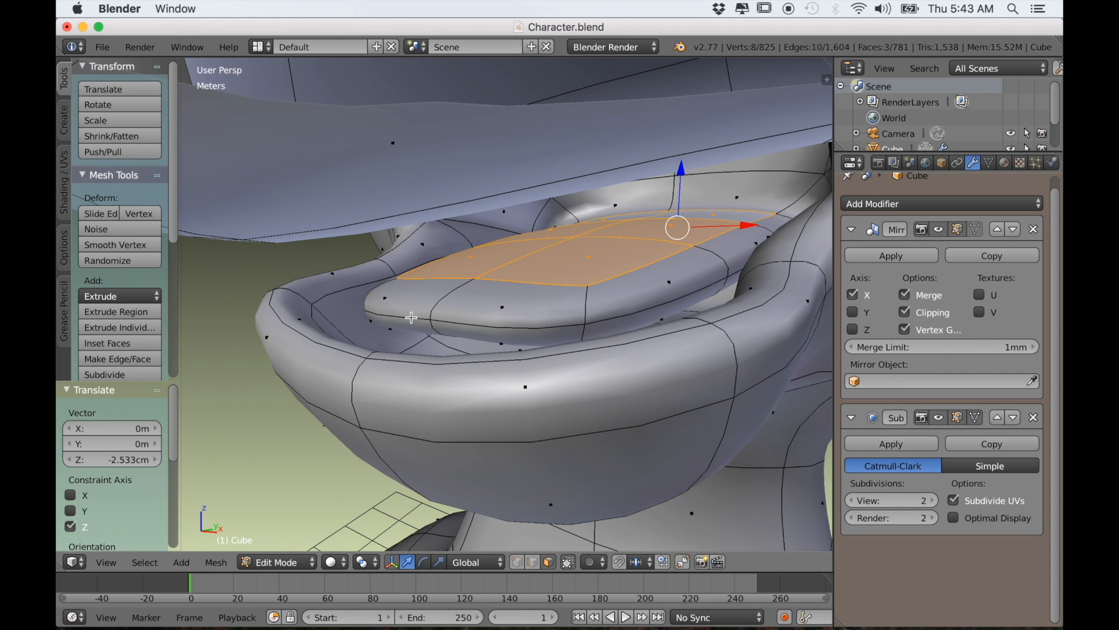
left_click_drag(496, 280, 499, 315)
scroll(499, 315, "down", 3)
middle_click_drag(498, 315, 406, 372)
scroll(559, 318, "down", 4)
scroll(475, 330, "up", 3)
scroll(422, 353, "up", 3)
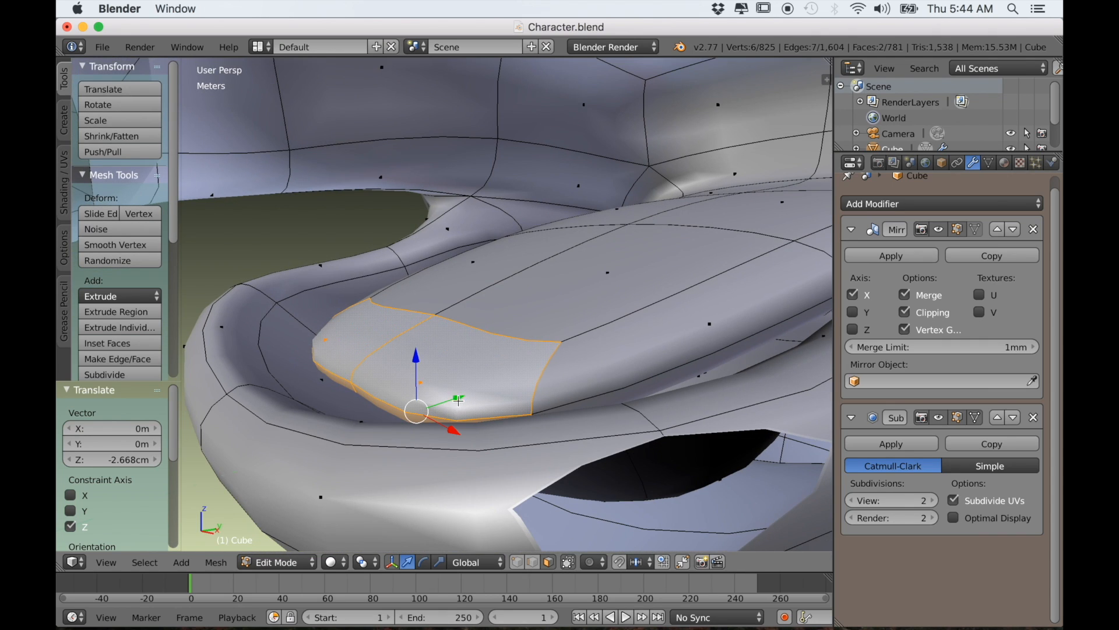
Pull the two faces at the tongue's tip back along Y by about 3.3 cm and again by about 3.4 cm.
left_click_drag(458, 400, 491, 390)
scroll(504, 384, "down", 5)
middle_click_drag(504, 385, 539, 357)
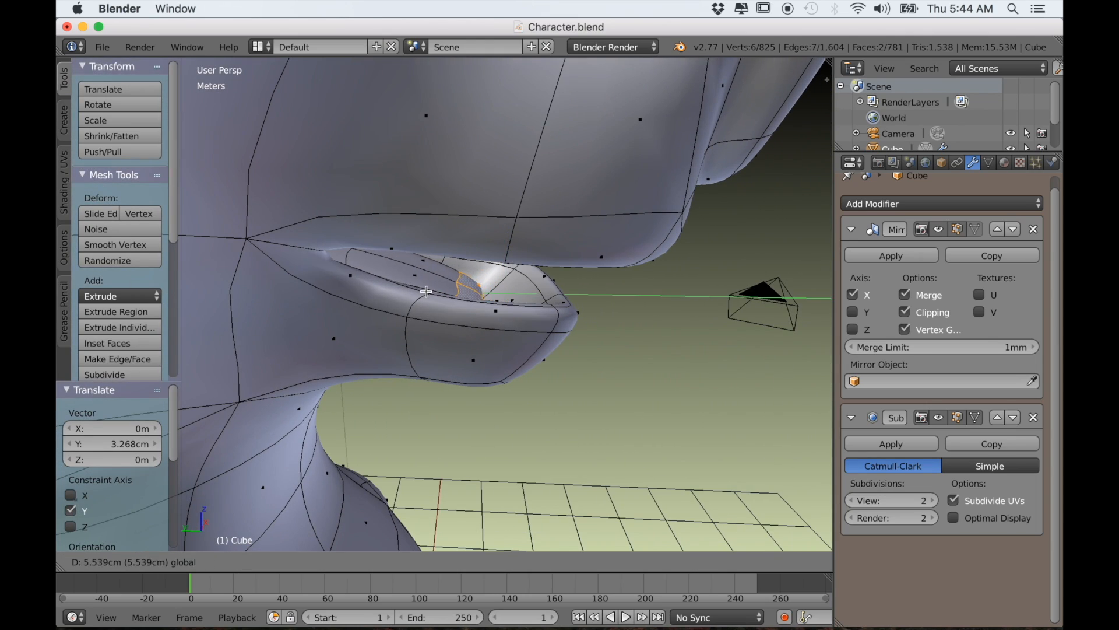
middle_click_drag(436, 290, 426, 350)
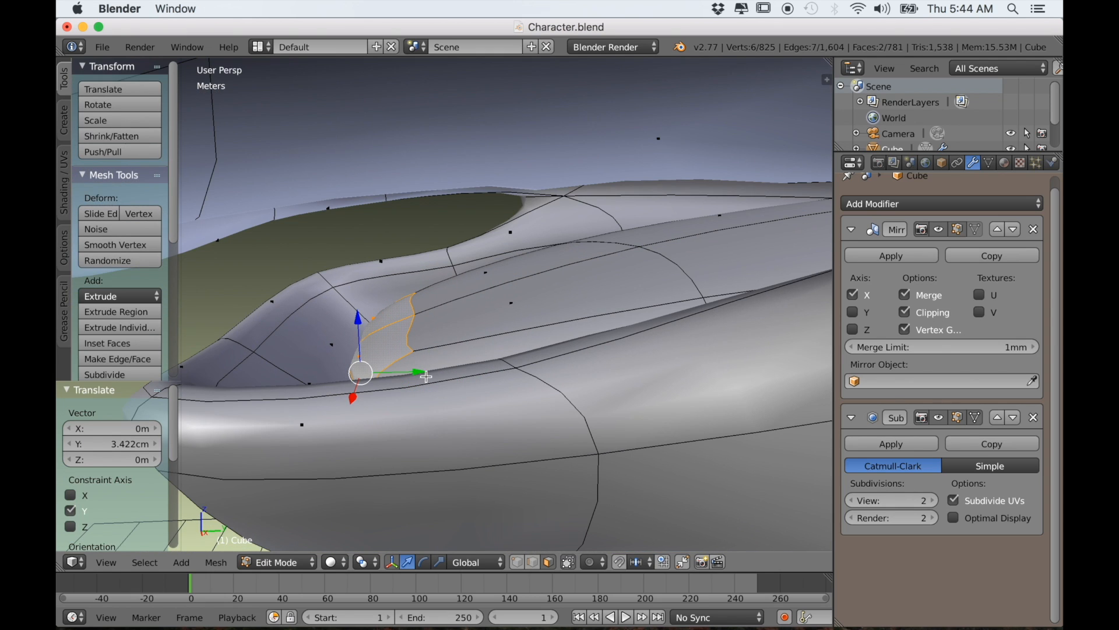
left_click(437, 374)
scroll(437, 374, "down", 3)
middle_click_drag(437, 374, 542, 378)
Return to Object Mode, select the eyeballs, and shade them smooth.
key("Tab")
middle_click_drag(530, 367, 554, 225)
scroll(489, 378, "down", 5)
scroll(447, 404, "up", 5)
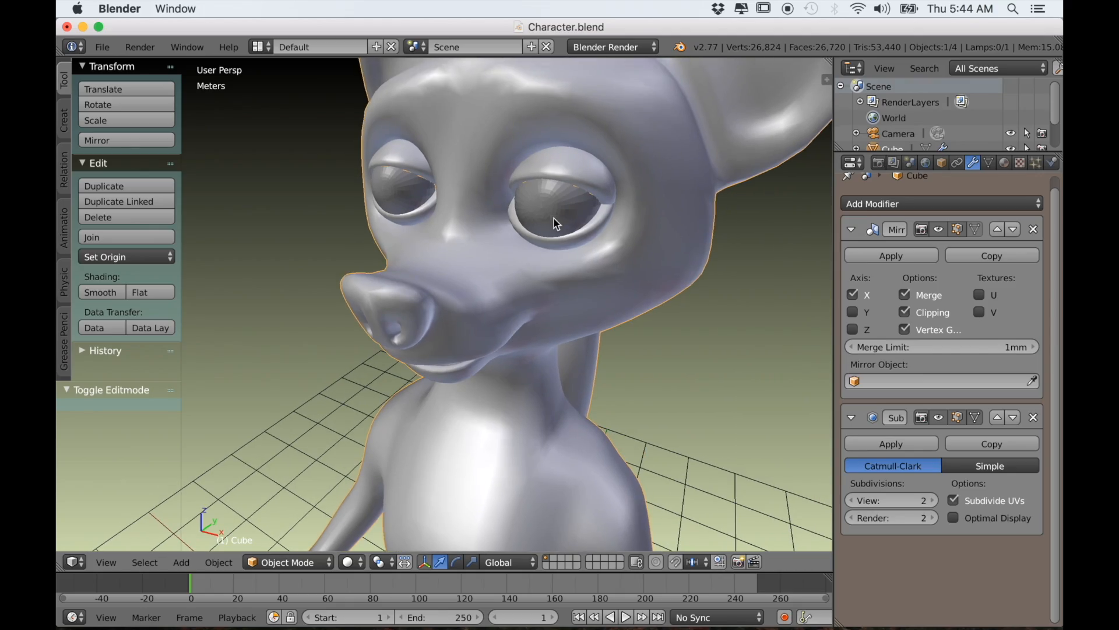
right_click(537, 225)
left_click(114, 292)
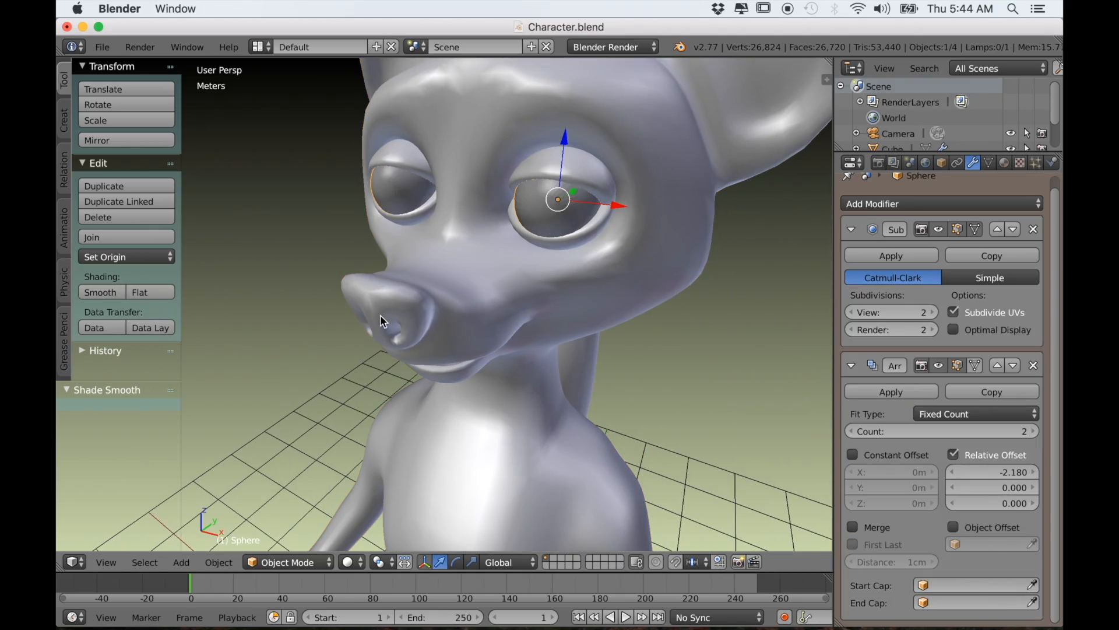
middle_click_drag(380, 315, 405, 325)
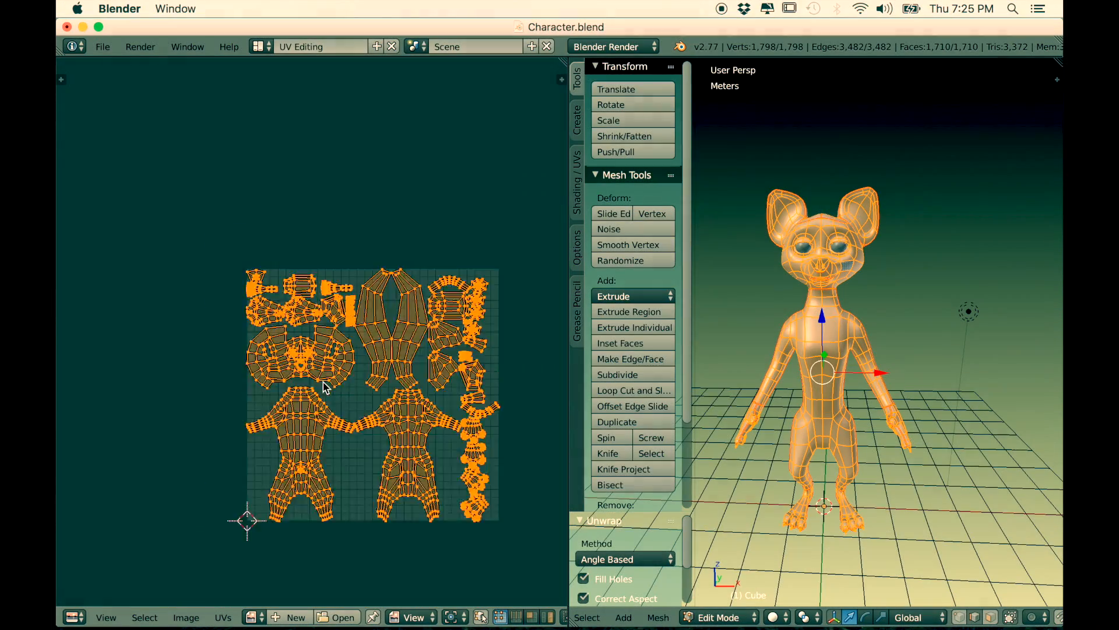
Deselect the UVs, then move and scale the pentagonal island into the gap between the front and back body islands.
scroll(275, 332, "up", 4)
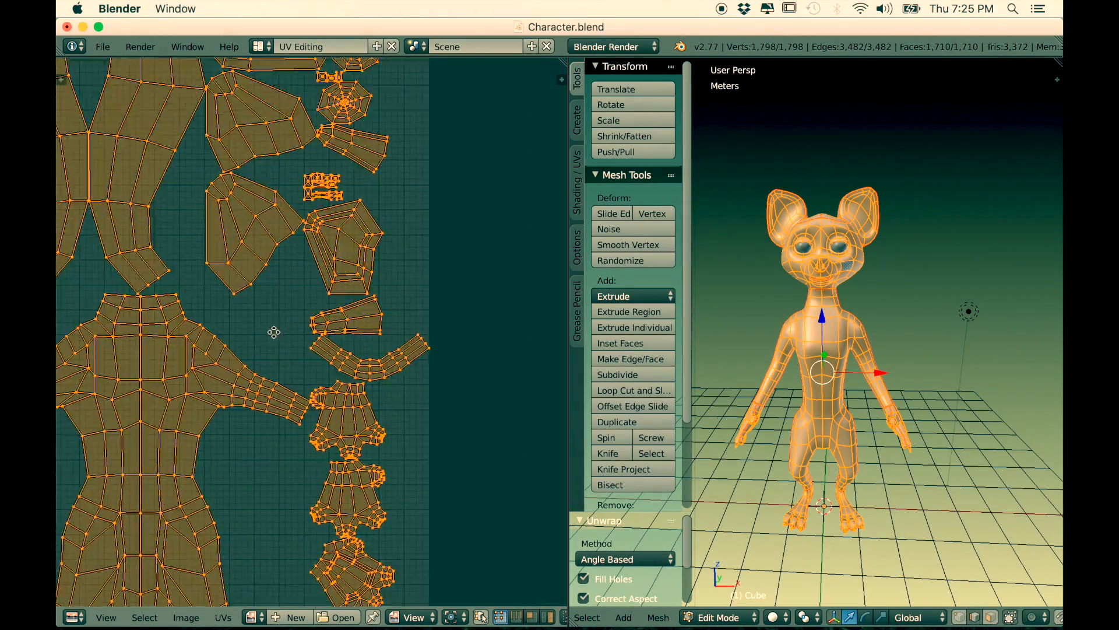
scroll(274, 332, "down", 2)
left_click(406, 617)
key("a")
right_click(150, 143)
key("g")
key("s")
left_click(357, 447)
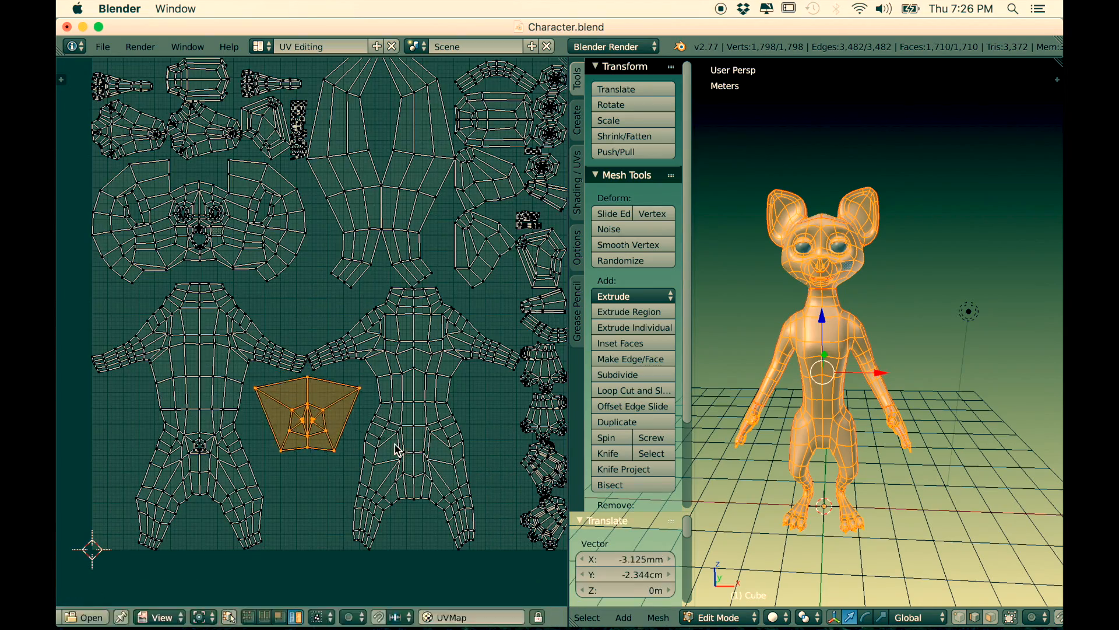
Box-select the narrow strip of tiny UV islands and move it into the free space beside the second body island's legs.
scroll(374, 475, "up", 4)
scroll(200, 324, "up", 6)
scroll(200, 328, "up", 1)
key("b")
left_click_drag(366, 143, 452, 524)
scroll(452, 525, "down", 6)
key("g")
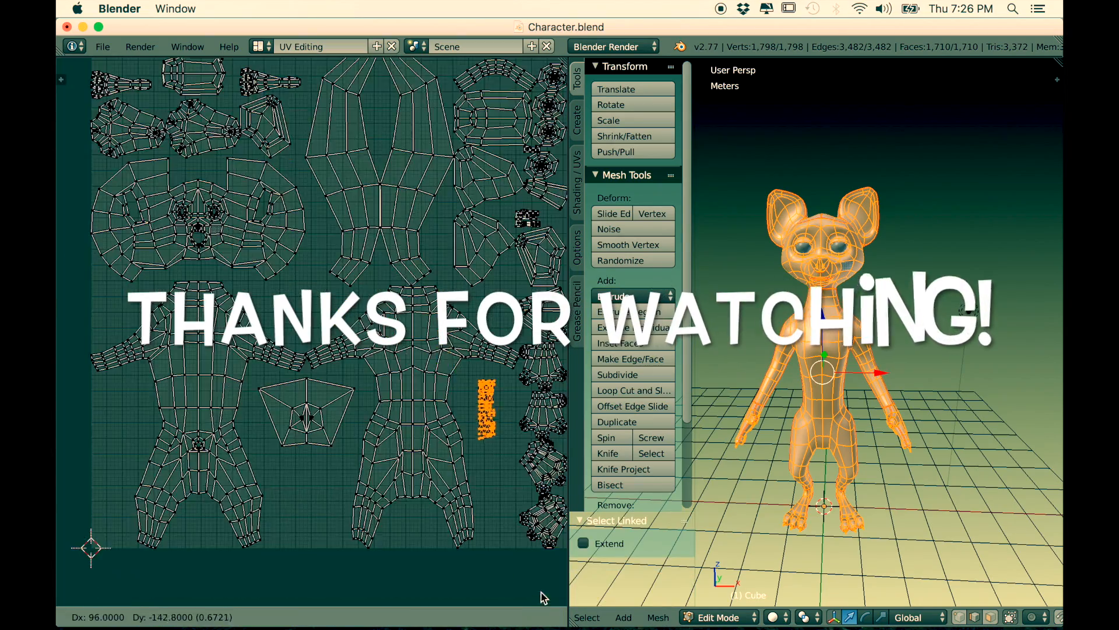
left_click(544, 596)
Clear the UV selection and pick the small linked islands one after another.
scroll(875, 406, "up", 8)
key("a")
key("l")
key("l")
key("l")
key("l")
key("l")
key("l")
Pick further linked parts of the character in the 3D view and toggle the selection of the whole mesh.
middle_click_drag(874, 327, 828, 373)
scroll(909, 279, "up", 3)
key("l")
key("l")
middle_click_drag(909, 280, 909, 332)
scroll(845, 338, "down", 7)
scroll(435, 323, "down", 4)
key("a")
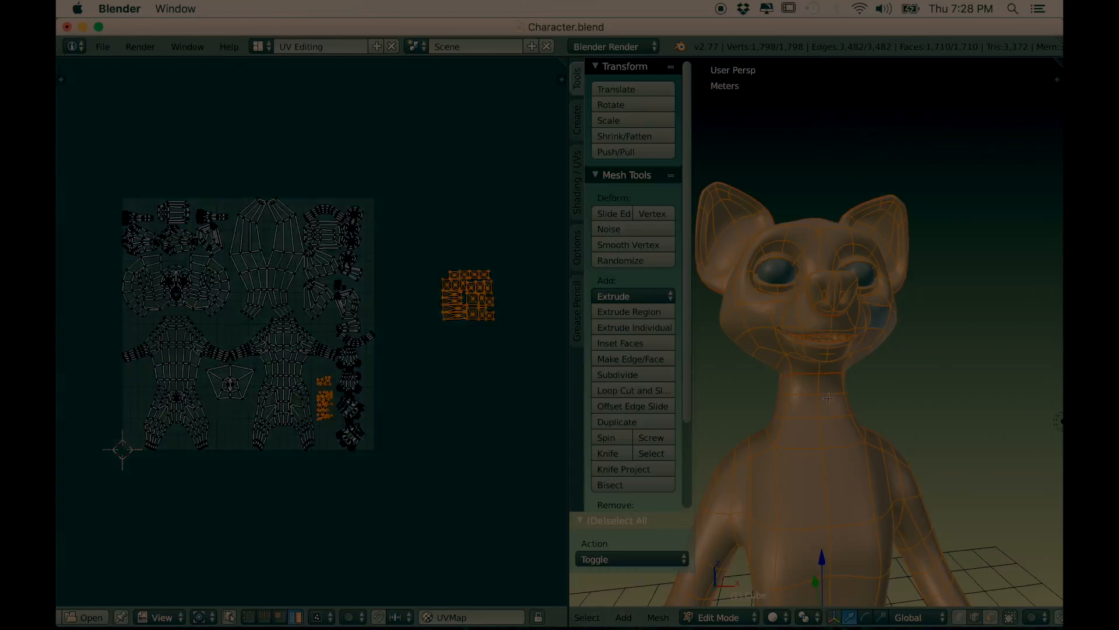